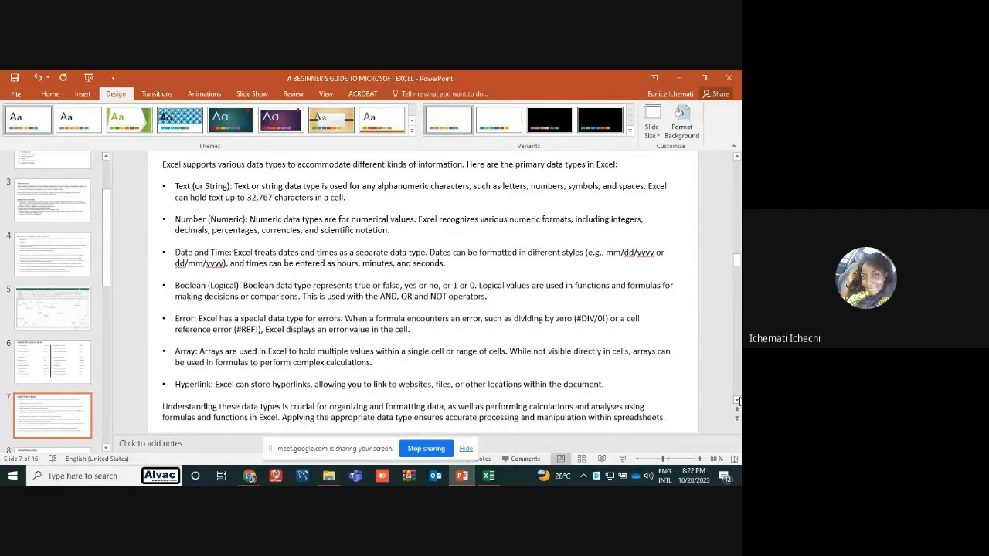
Review slide 7 on data types in Excel and proceed to slide 8 on operators and entering values
{"action": "left_click", "coordinate": [738, 401]}
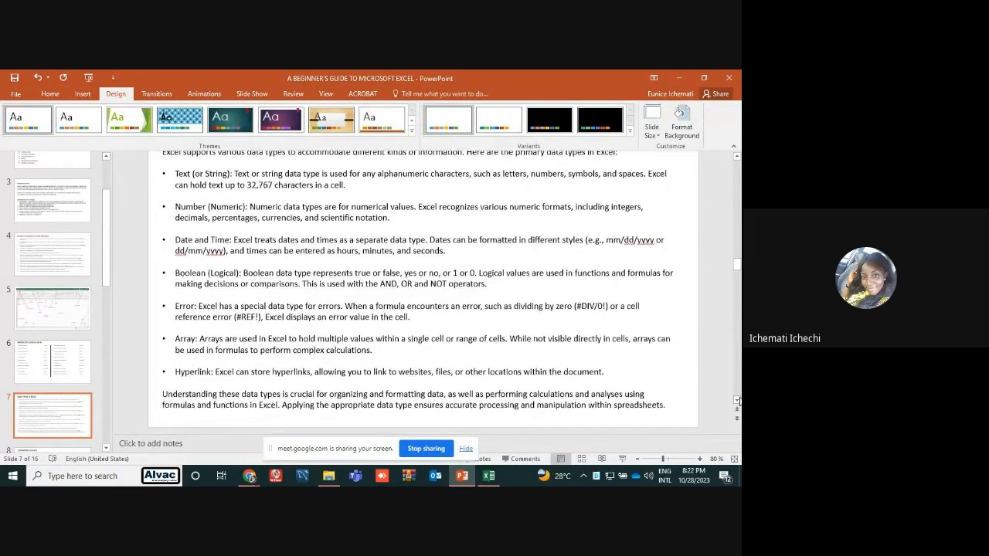
{"action": "left_click", "coordinate": [107, 448]}
{"action": "scroll", "coordinate": [109, 450], "scroll_direction": "down", "scroll_amount": 5}
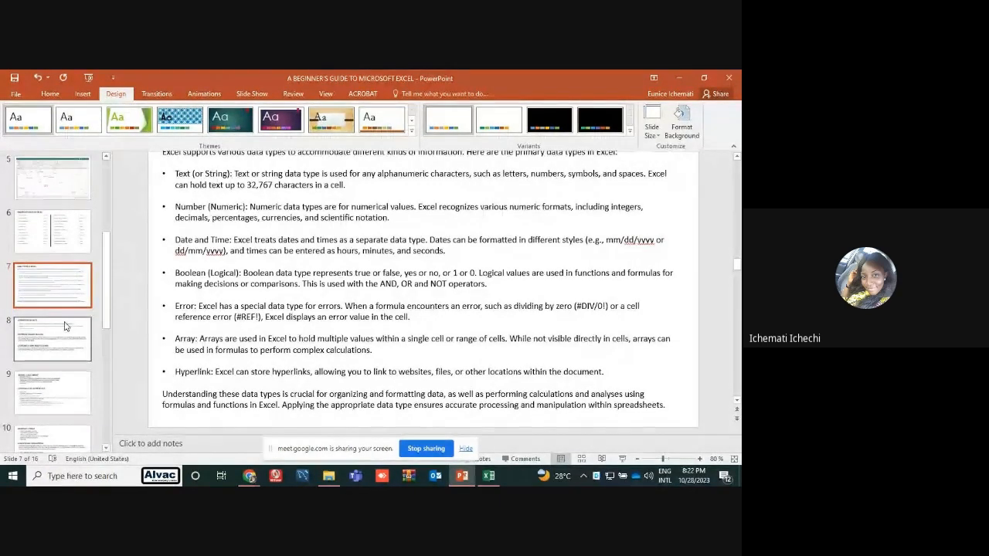
{"action": "left_click", "coordinate": [66, 332]}
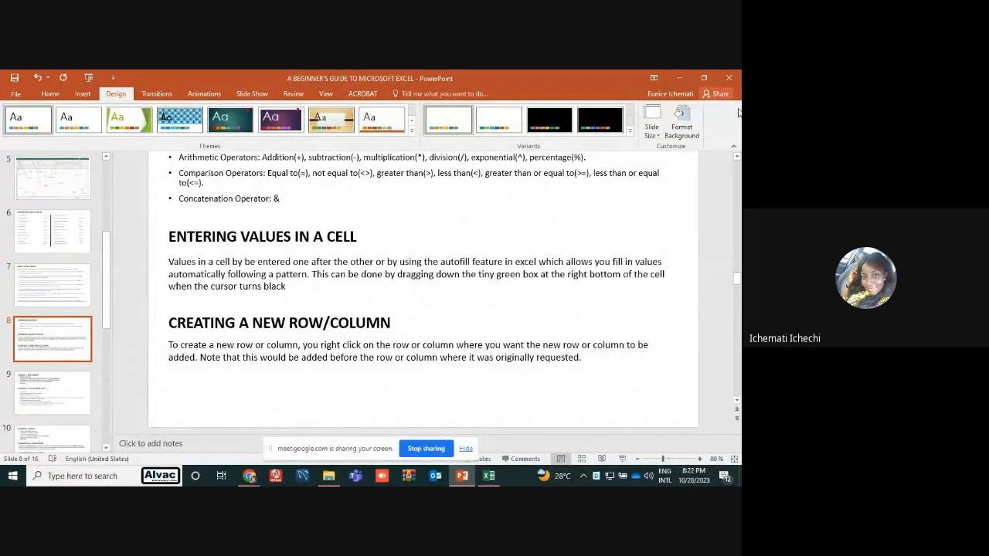
{"action": "left_click", "coordinate": [736, 158]}
{"action": "left_click", "coordinate": [737, 160]}
{"action": "left_click", "coordinate": [737, 160]}
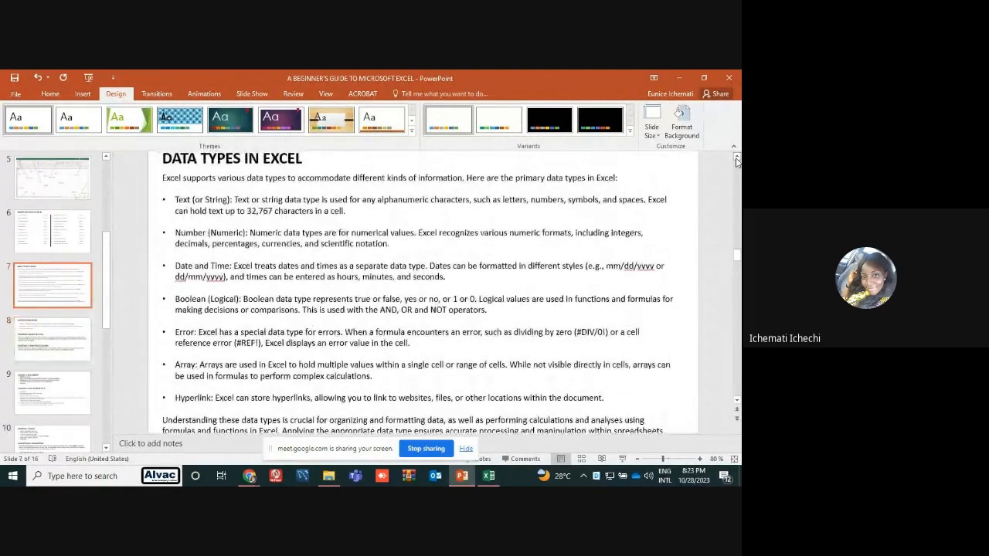
{"action": "left_click", "coordinate": [737, 160]}
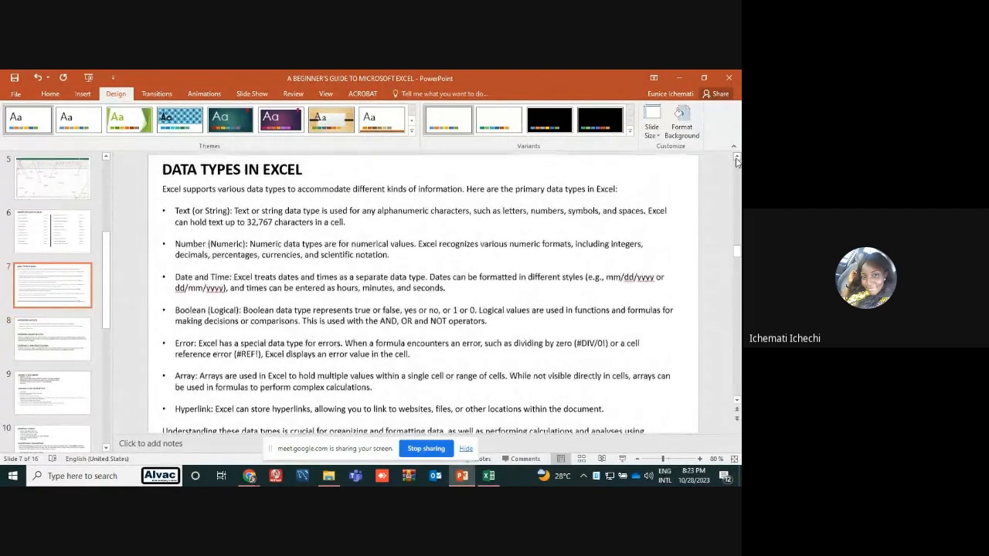
{"action": "left_click", "coordinate": [68, 337]}
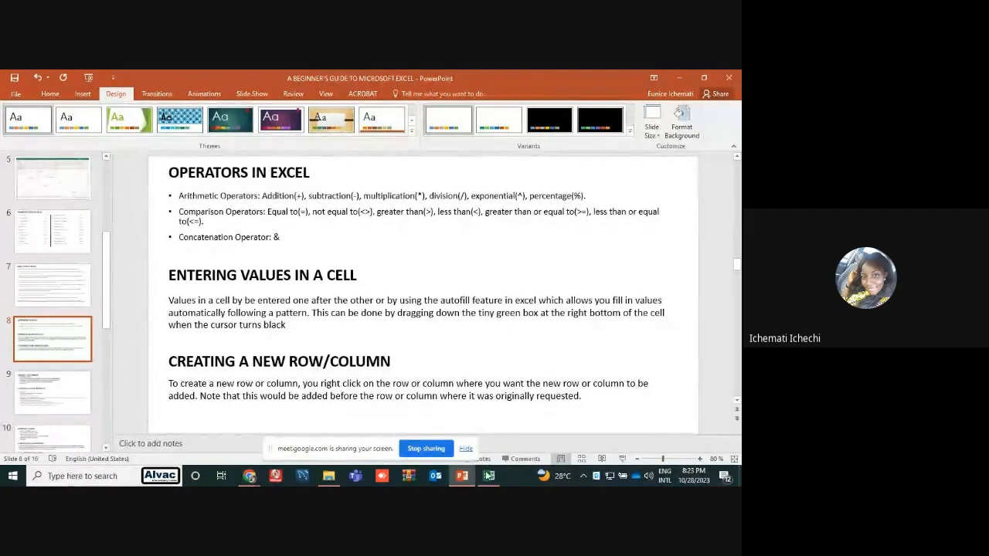
Switch to the blank Excel workbook and enter the numbers 1 to 6 one by one in cells A1 to A6
{"action": "left_click", "coordinate": [488, 477]}
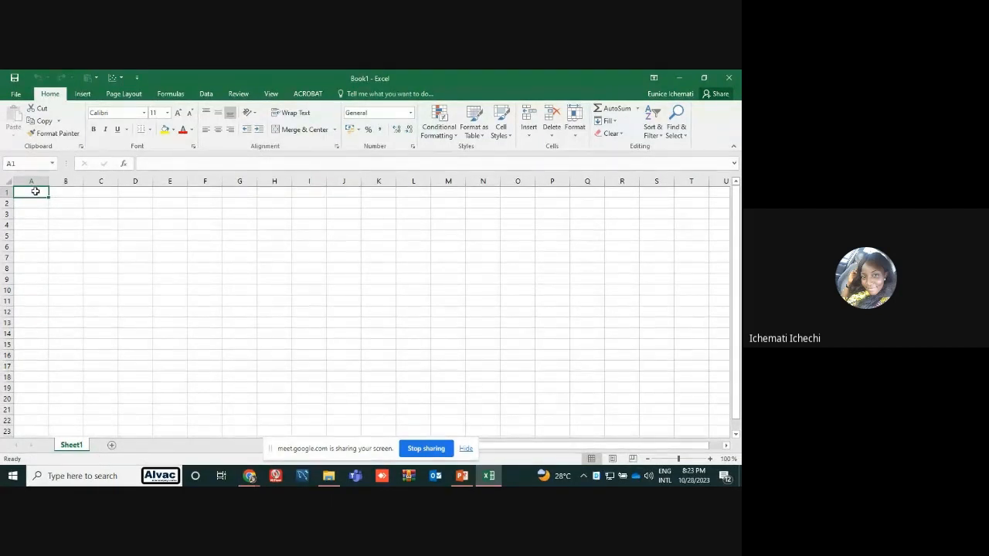
{"action": "type", "text": "1"}
{"action": "key", "text": "Return"}
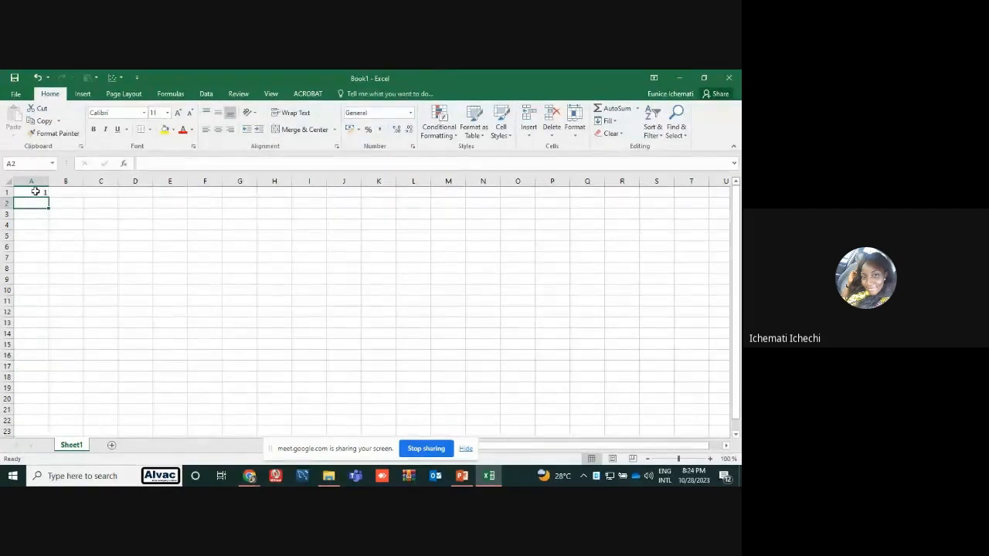
{"action": "type", "text": "2"}
{"action": "key", "text": "Return"}
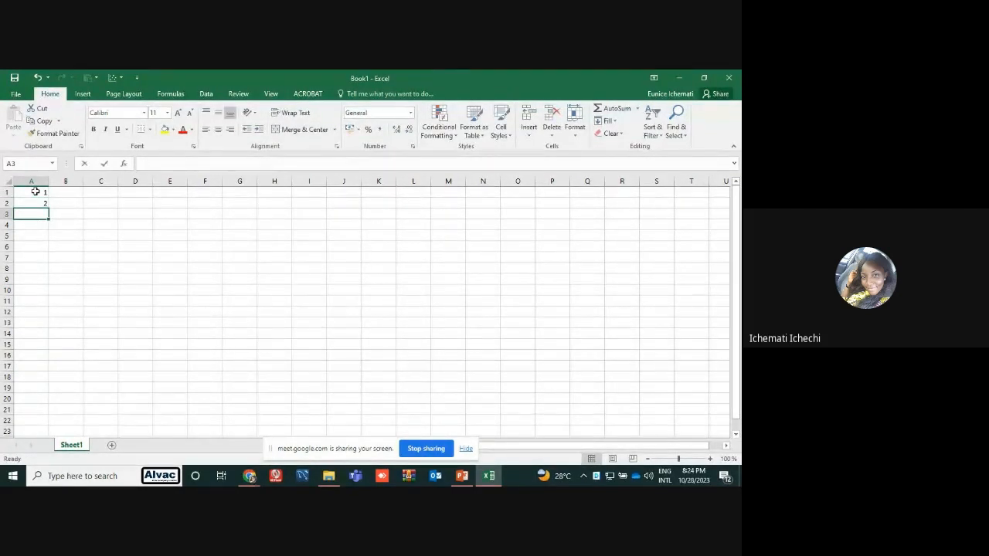
{"action": "type", "text": "3"}
{"action": "key", "text": "Return"}
{"action": "type", "text": "4"}
{"action": "key", "text": "Return"}
{"action": "type", "text": "5"}
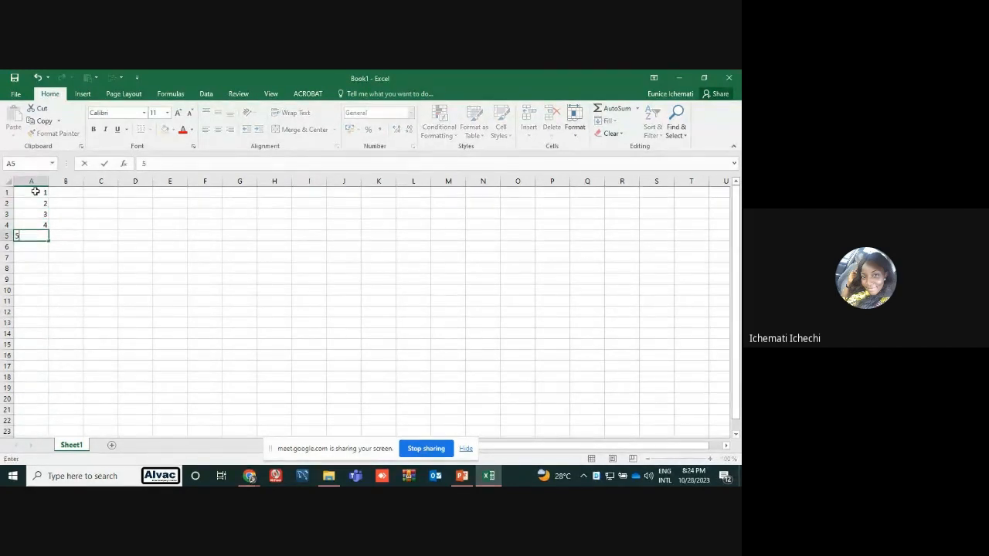
{"action": "key", "text": "Return"}
{"action": "type", "text": "6"}
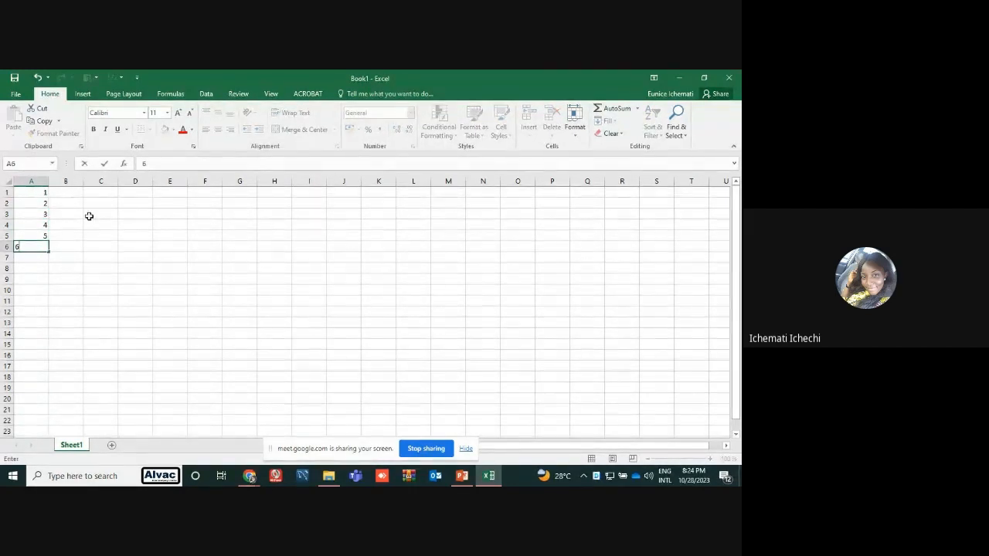
{"action": "left_click", "coordinate": [66, 225]}
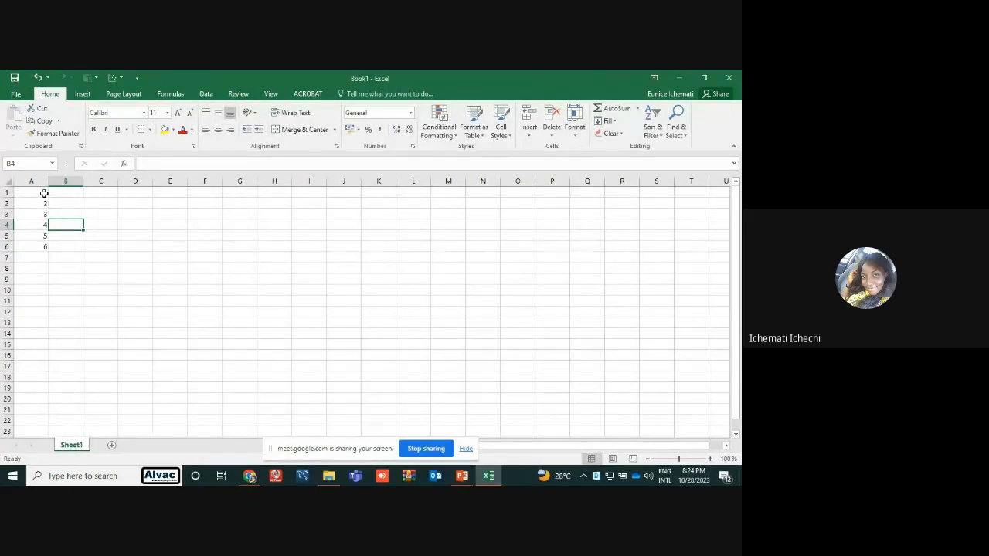
Enter the starting values 1 and 2 in cells B1 and B2
{"action": "left_click", "coordinate": [65, 193]}
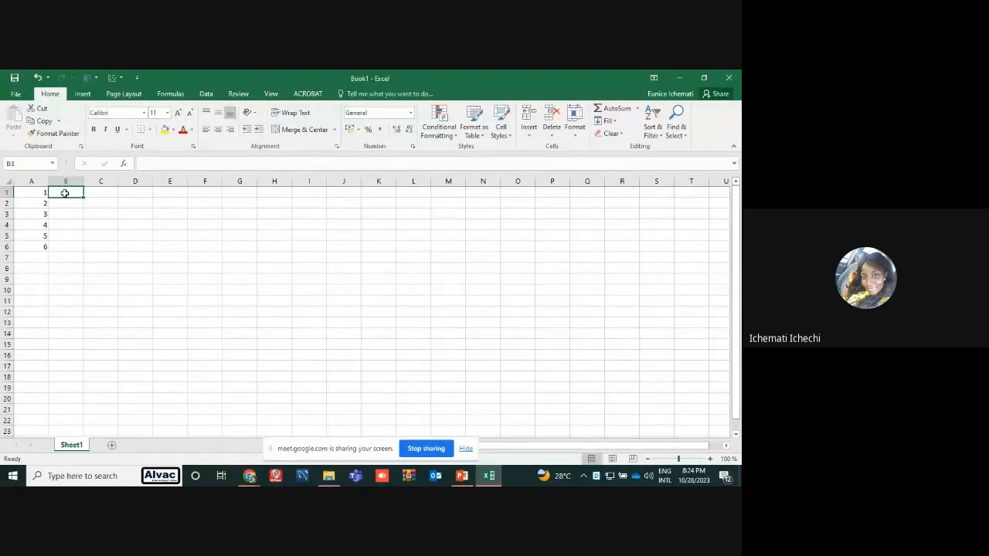
{"action": "type", "text": "1"}
{"action": "key", "text": "Return"}
{"action": "type", "text": "2"}
{"action": "key", "text": "Return"}
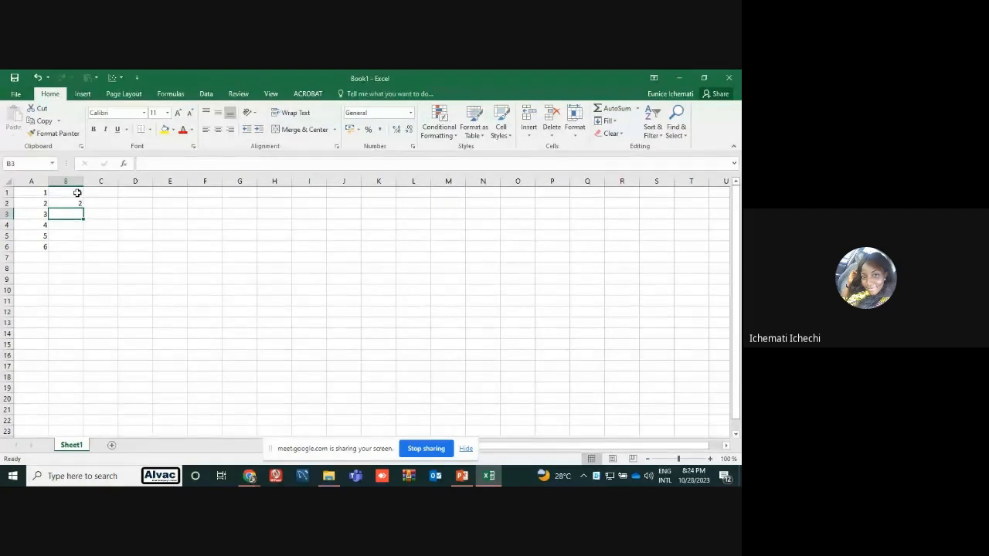
Autofill the number pattern from B1:B2 down column B to row 22
{"action": "left_click", "coordinate": [77, 192]}
{"action": "left_click_drag", "start_coordinate": [77, 192], "coordinate": [77, 202]}
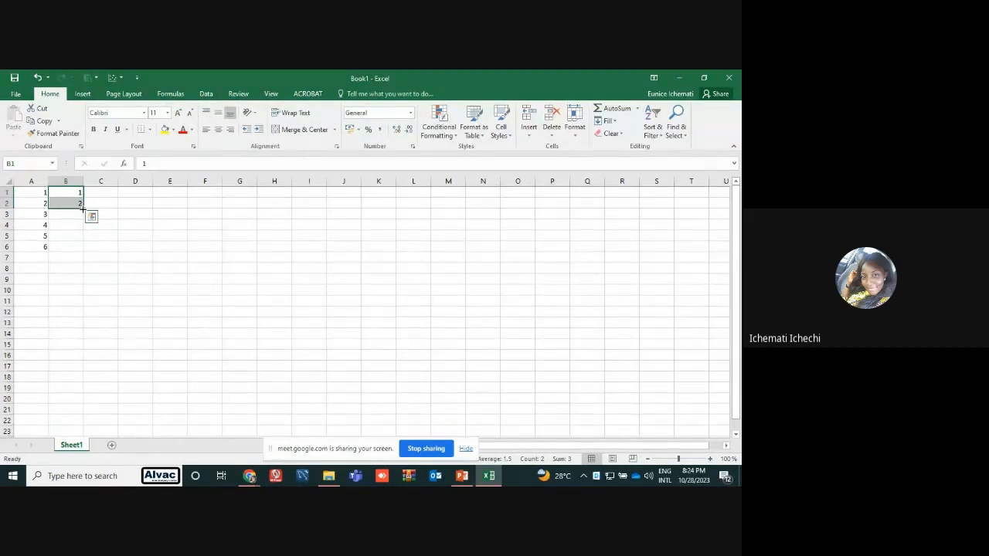
{"action": "left_click_drag", "start_coordinate": [82, 209], "coordinate": [85, 425]}
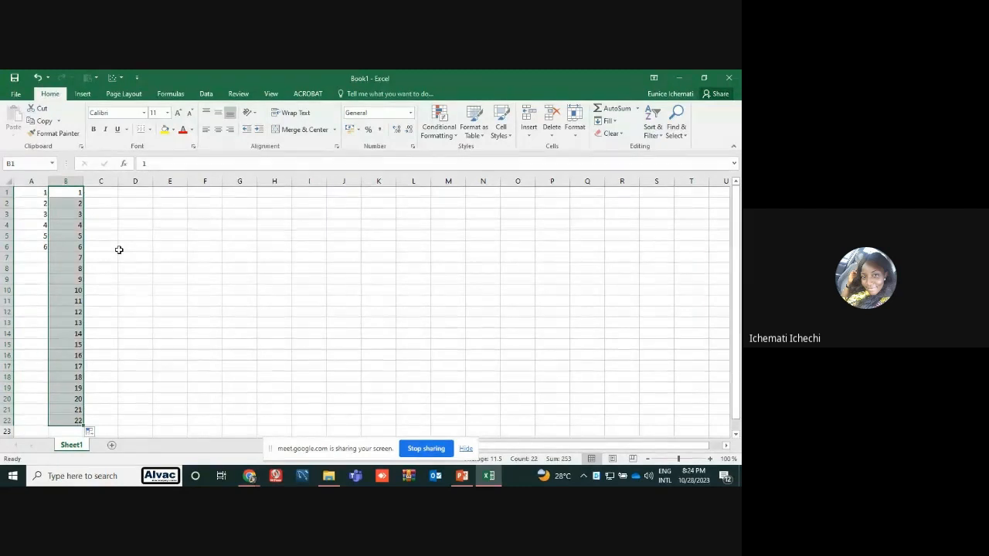
Autofill cell B1 across row 1 to J1 and convert the copied values into a series with Fill Series
{"action": "left_click", "coordinate": [83, 194]}
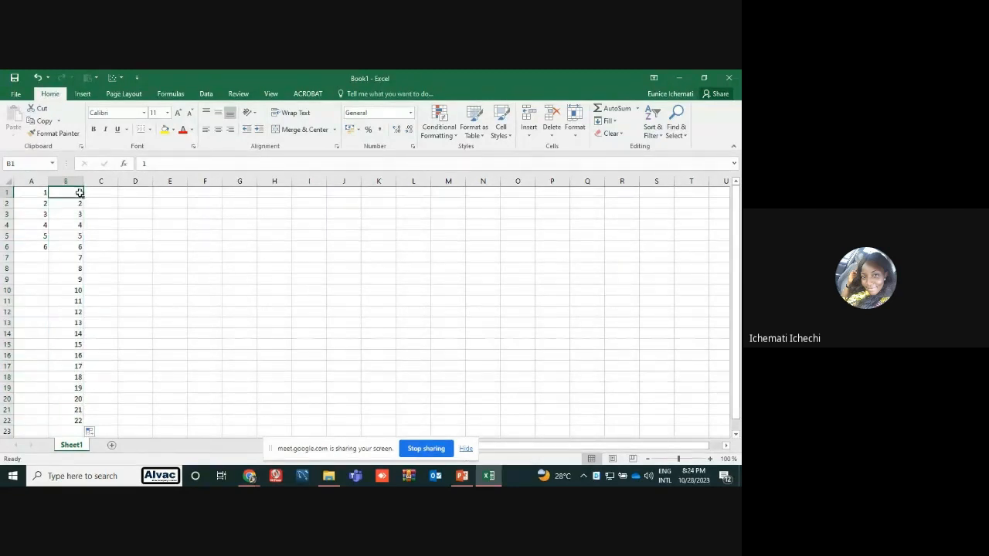
{"action": "left_click_drag", "start_coordinate": [85, 197], "coordinate": [369, 189]}
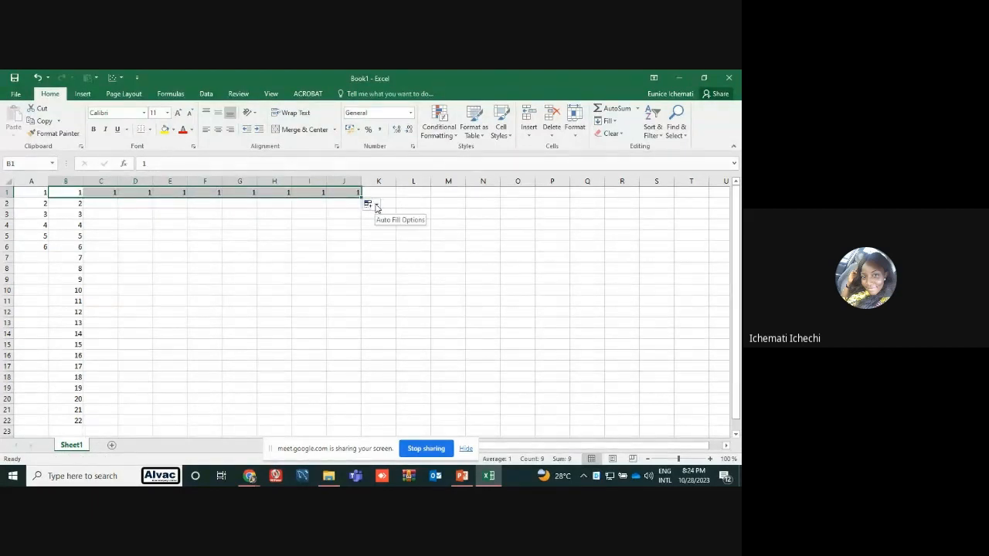
{"action": "left_click", "coordinate": [376, 205]}
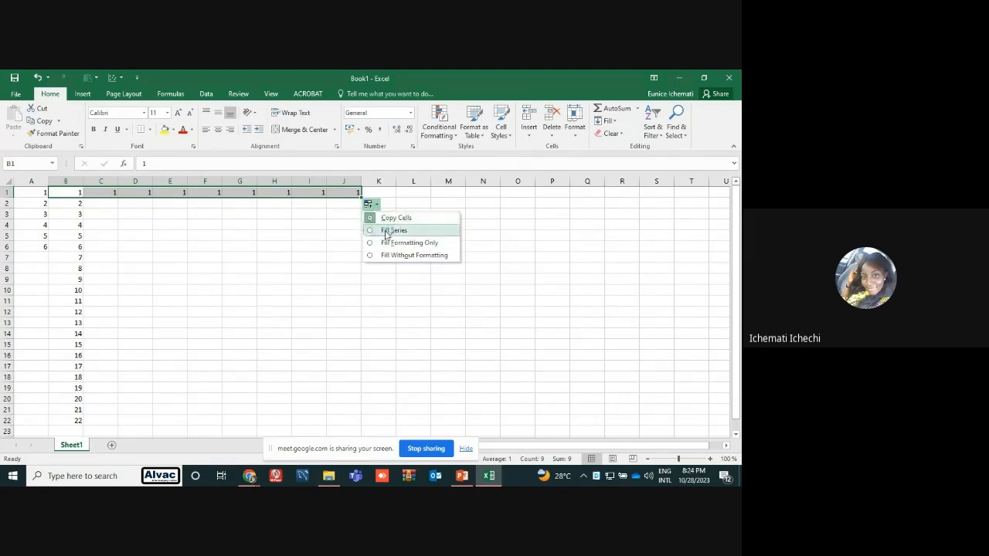
{"action": "left_click", "coordinate": [393, 230]}
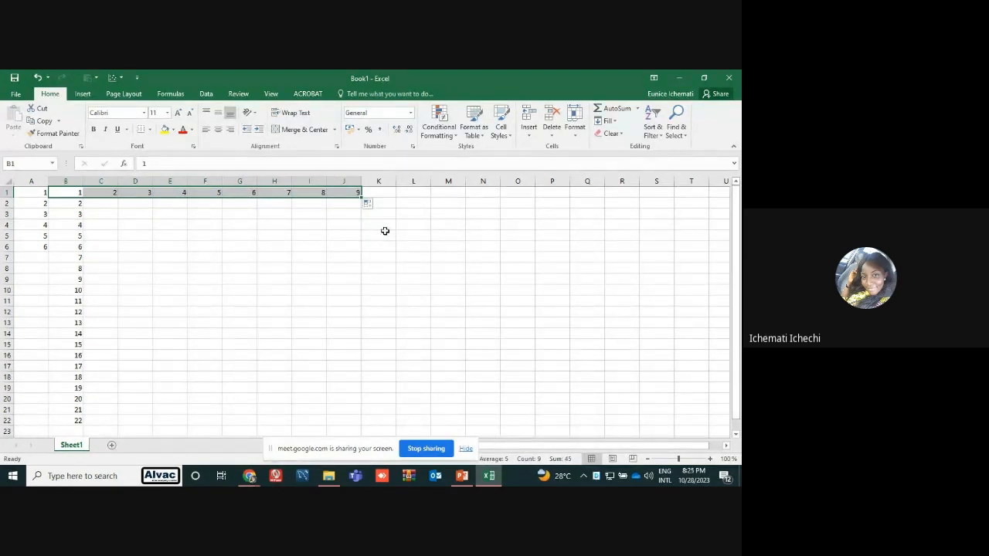
{"action": "left_click", "coordinate": [366, 233]}
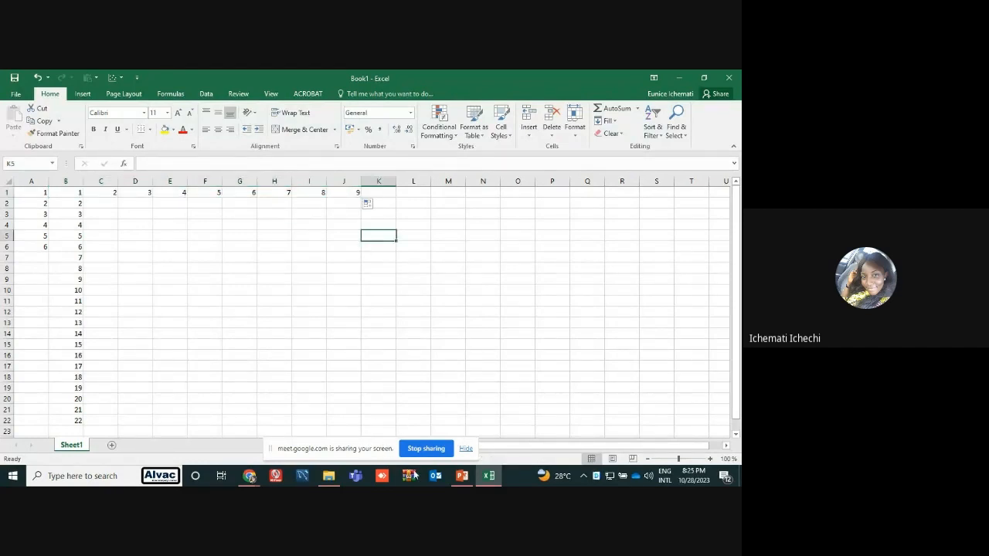
Switch to the PowerPoint presentation and read the section on creating a new row or column on slide 8
{"action": "mouse_move", "coordinate": [466, 480]}
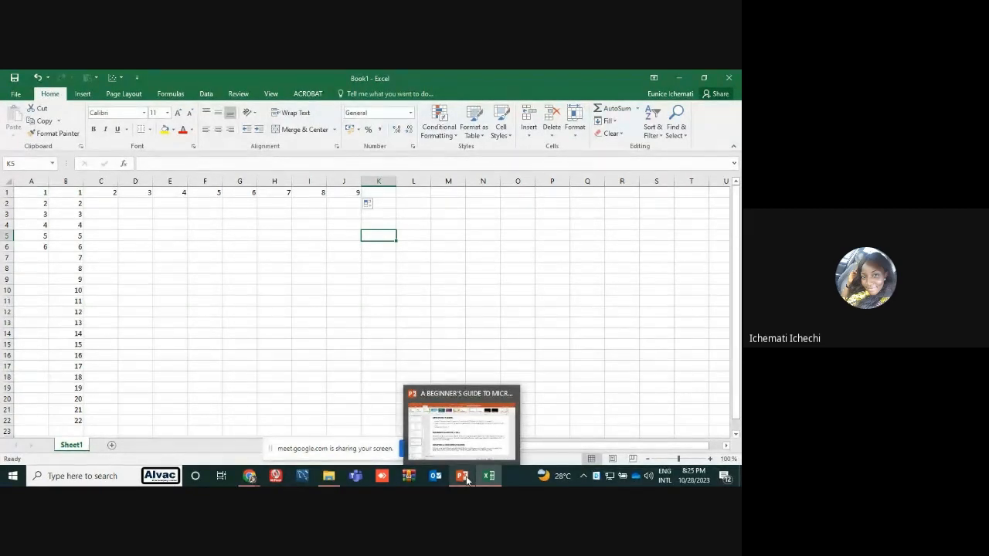
{"action": "left_click", "coordinate": [467, 479]}
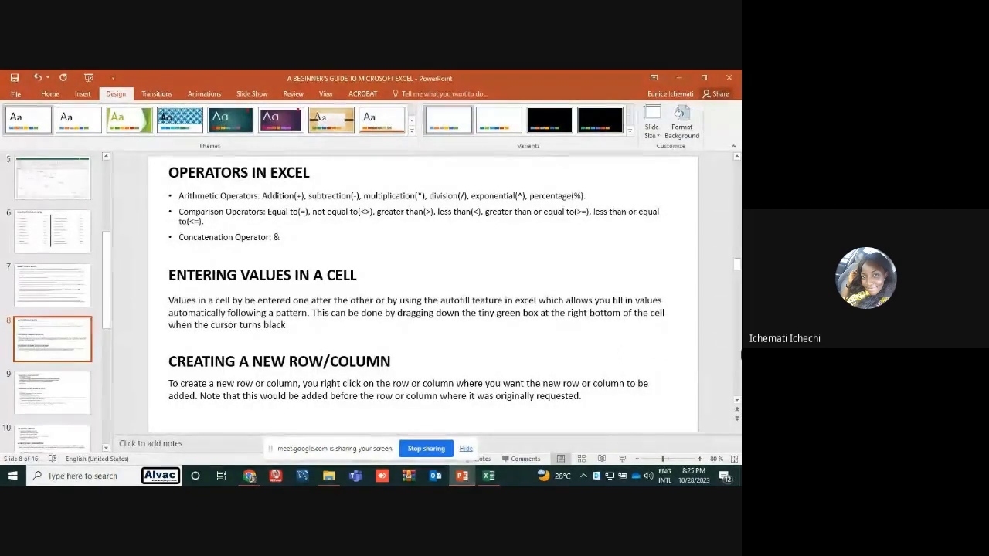
{"action": "left_click", "coordinate": [737, 402]}
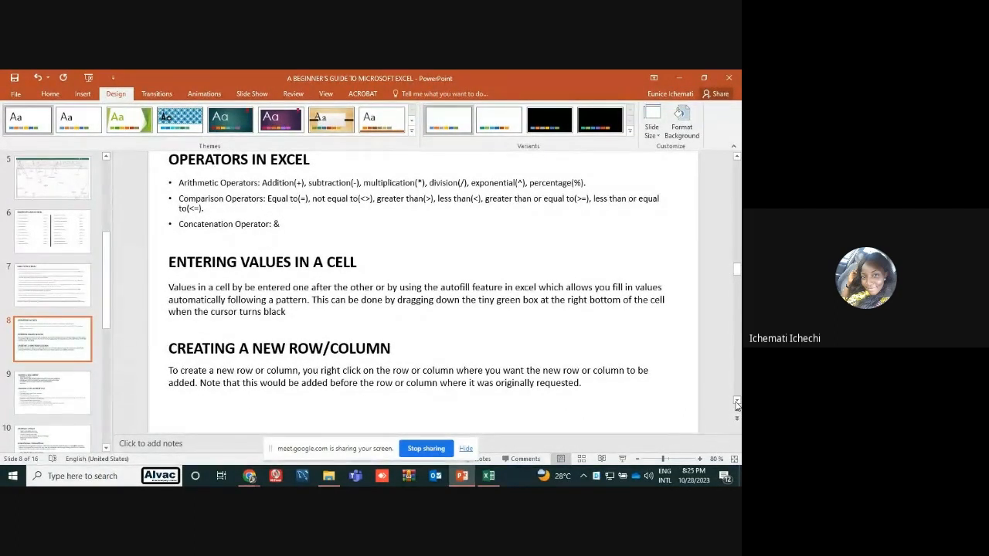
Switch back to the Excel workbook and insert a new column before column A
{"action": "left_click", "coordinate": [489, 476]}
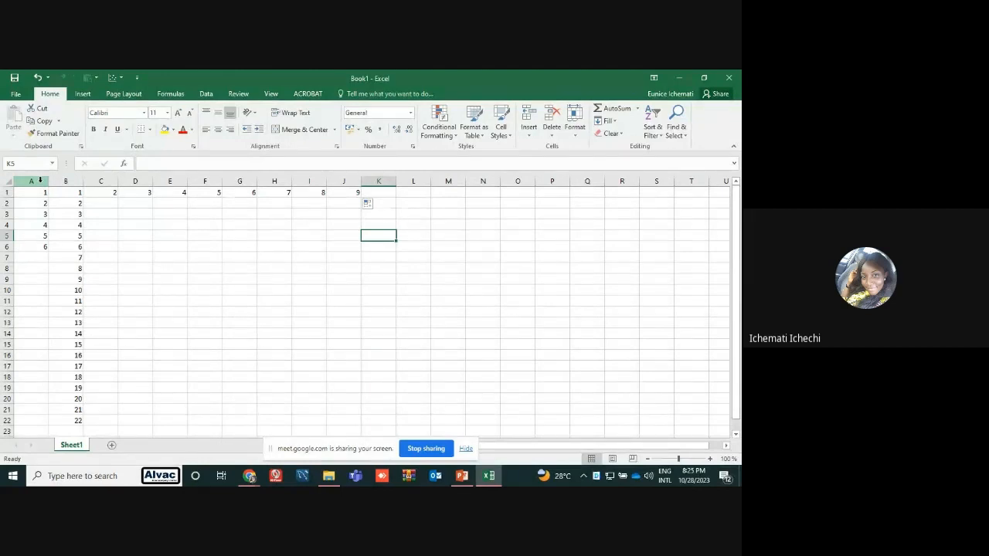
{"action": "right_click", "coordinate": [40, 179]}
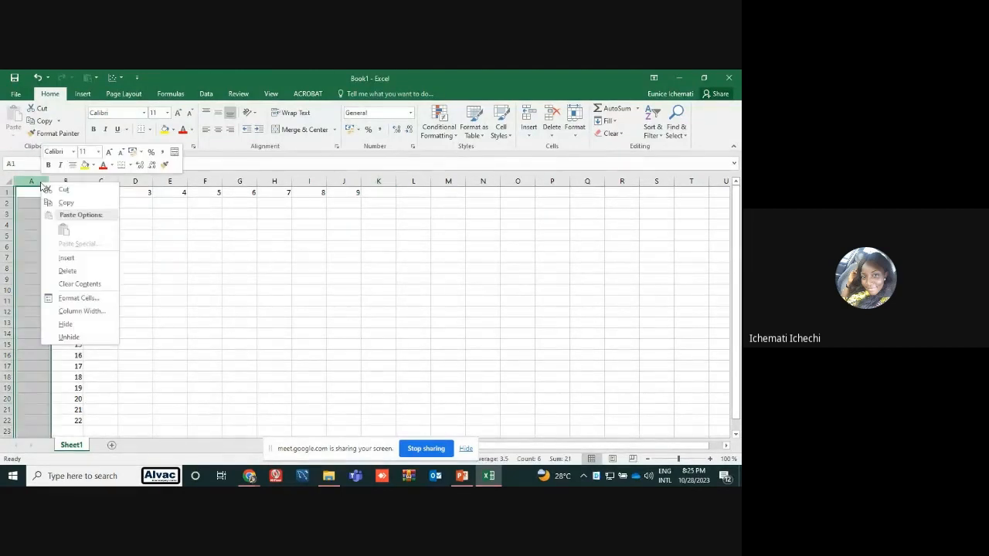
{"action": "left_click", "coordinate": [66, 258]}
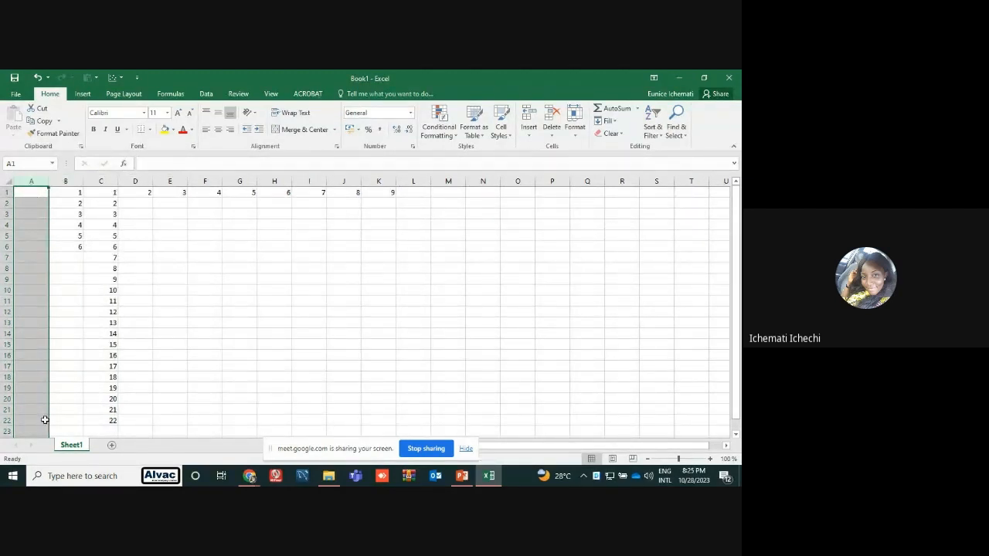
{"action": "left_click", "coordinate": [108, 366]}
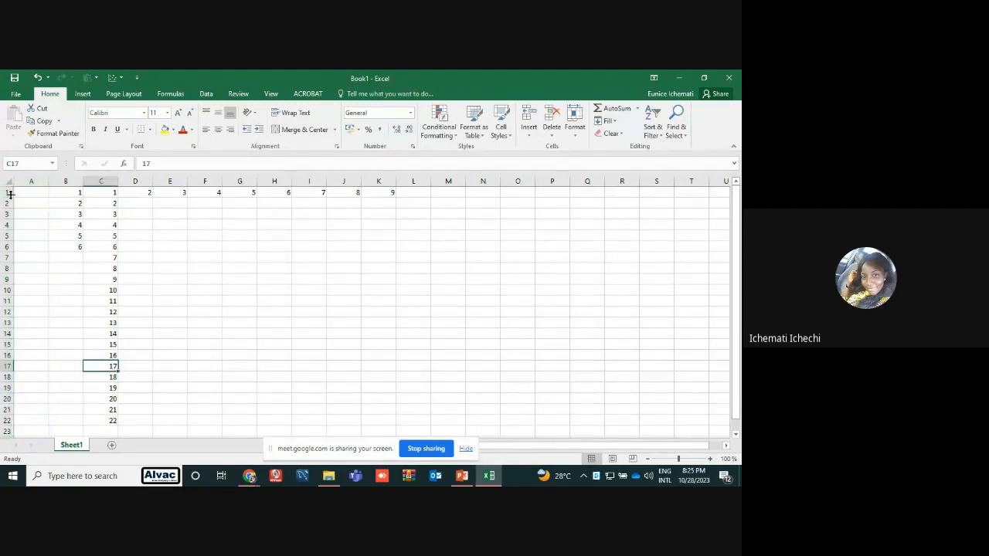
Insert a new row above row 1
{"action": "right_click", "coordinate": [7, 193]}
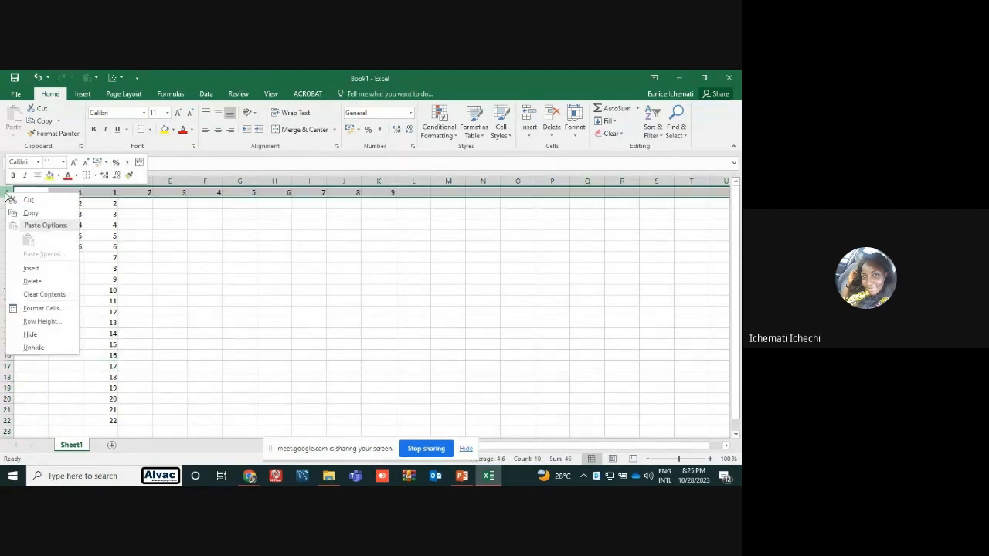
{"action": "left_click", "coordinate": [31, 268]}
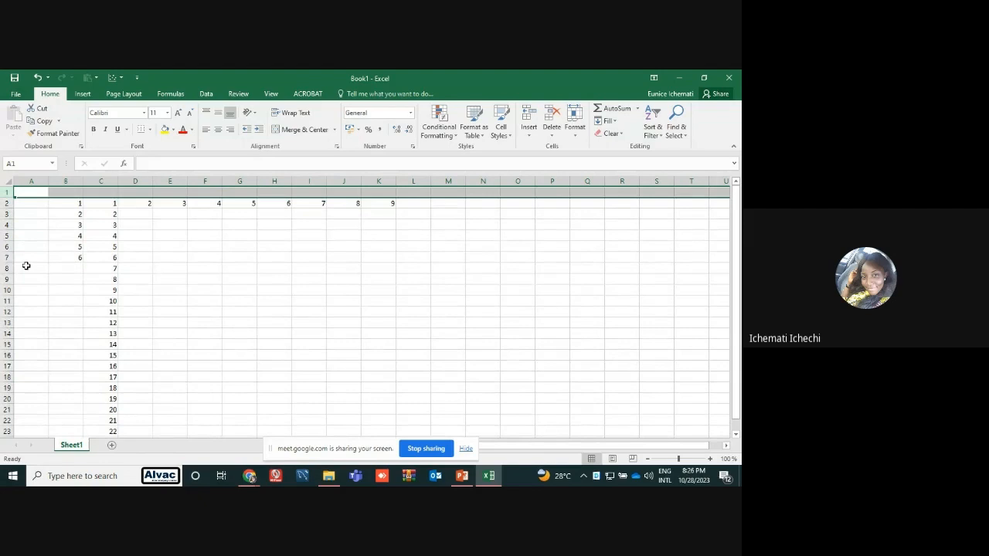
{"action": "left_click", "coordinate": [177, 290]}
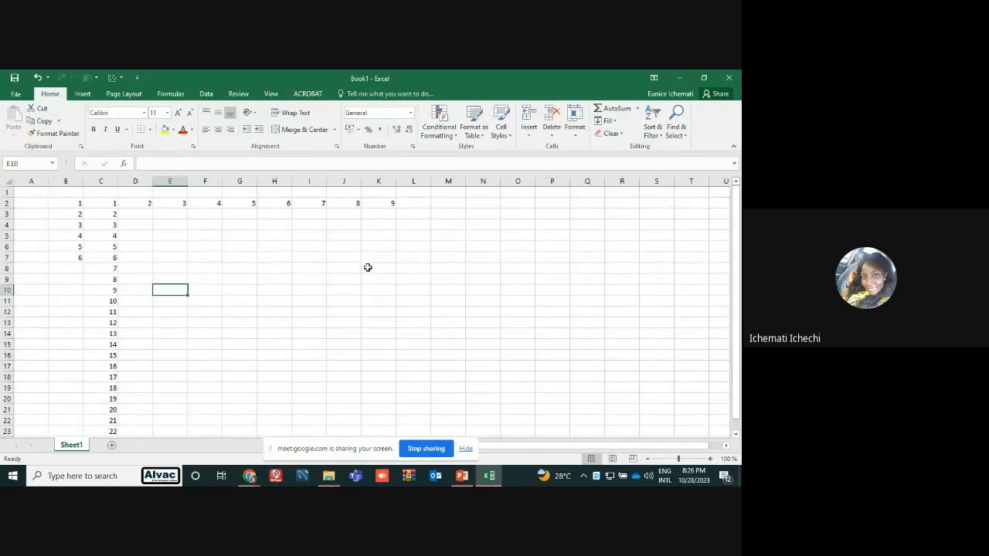
Switch to PowerPoint to view slide 9 on saving a document and loading a CSV or text file, and return to the Excel workbook
{"action": "left_click", "coordinate": [462, 476]}
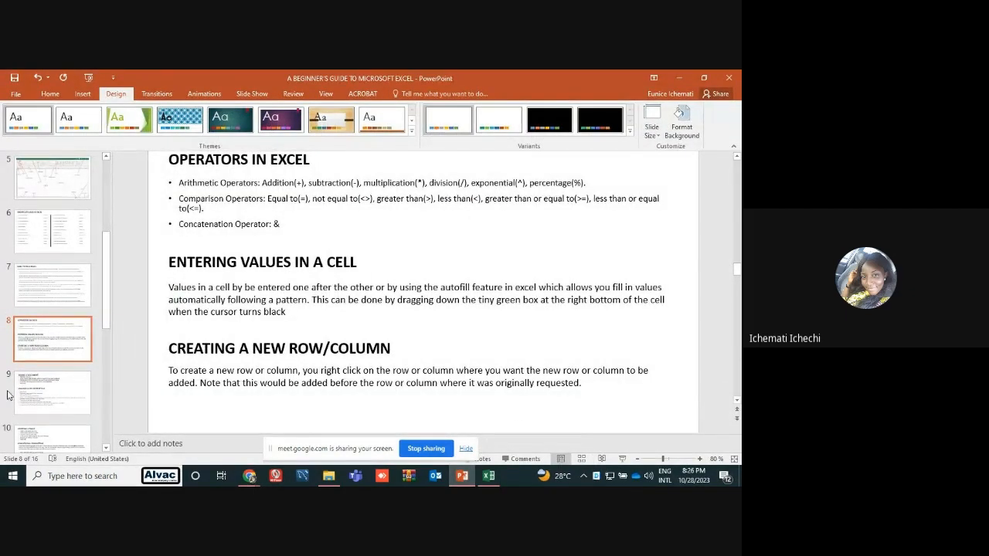
{"action": "left_click", "coordinate": [32, 392]}
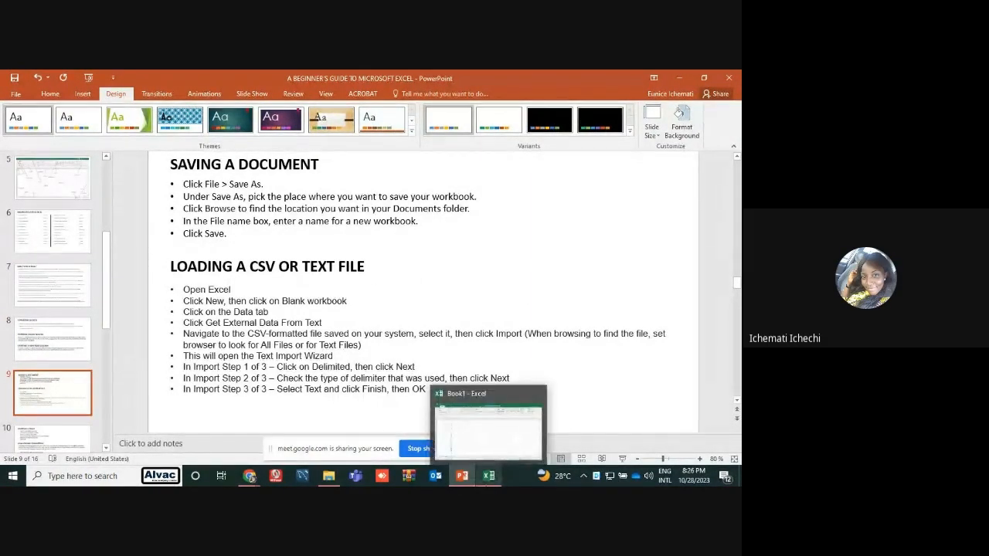
{"action": "right_click", "coordinate": [487, 472]}
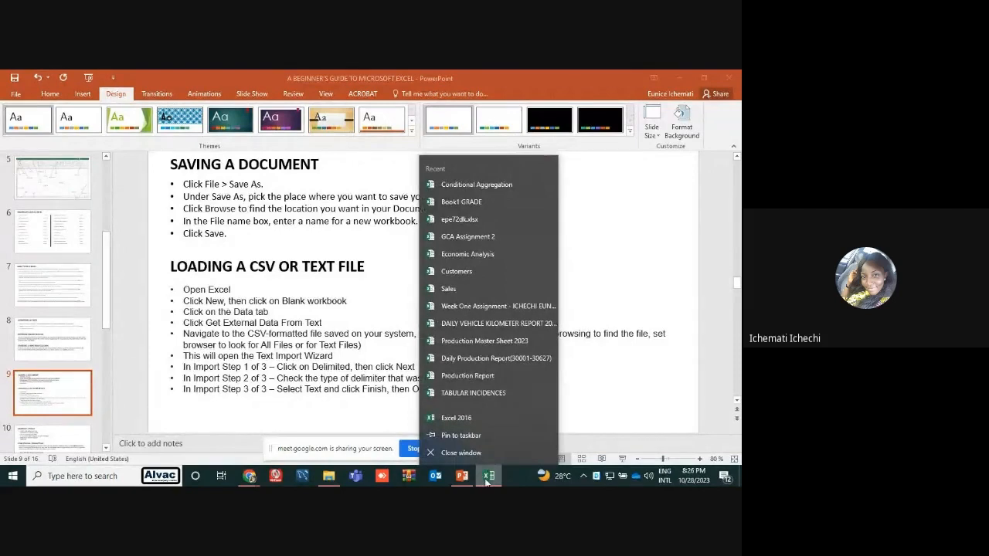
{"action": "left_click", "coordinate": [487, 478]}
{"action": "left_click", "coordinate": [488, 479]}
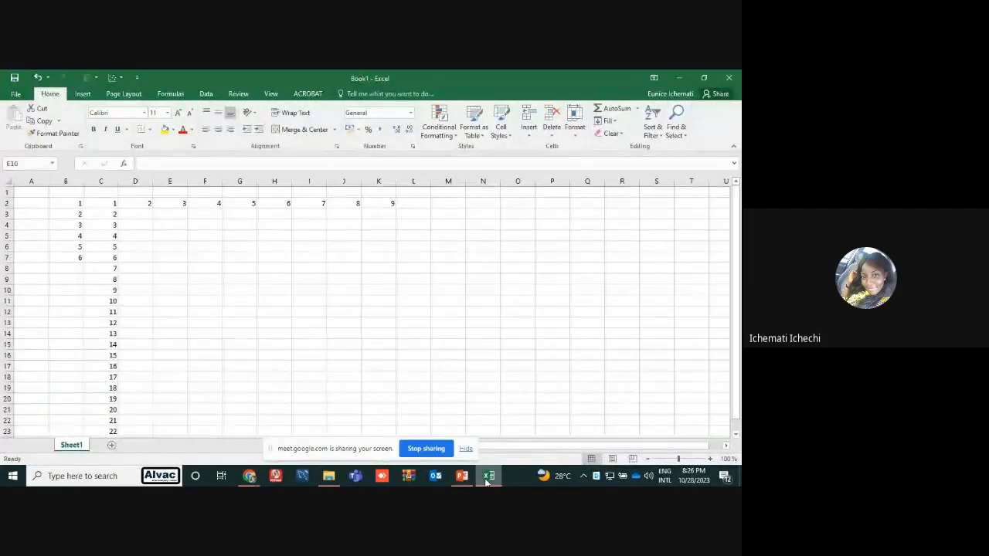
Save the workbook under the name Book1 as an Excel Workbook in the My Workspace folder
{"action": "left_click", "coordinate": [226, 218]}
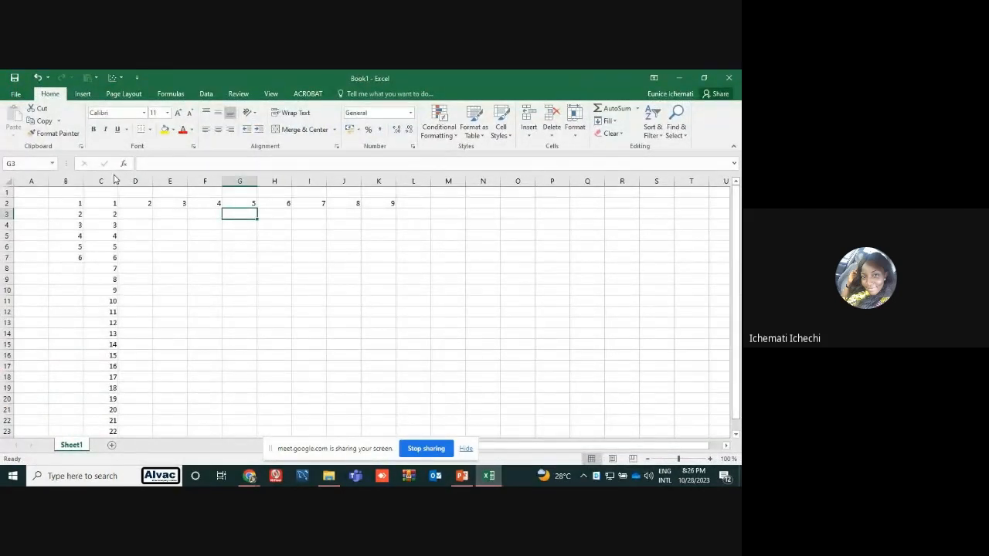
{"action": "left_click", "coordinate": [17, 94]}
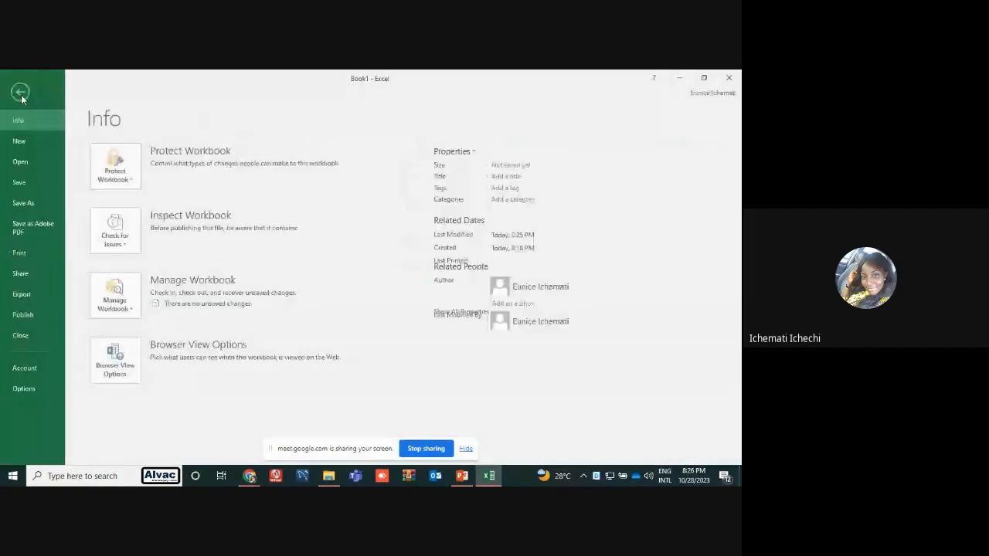
{"action": "left_click", "coordinate": [38, 204]}
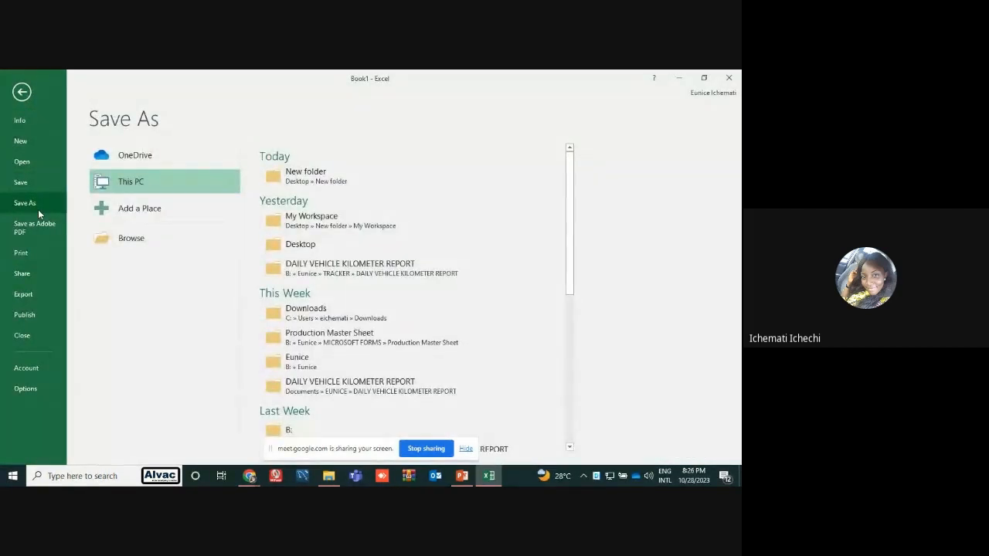
{"action": "left_click", "coordinate": [315, 232]}
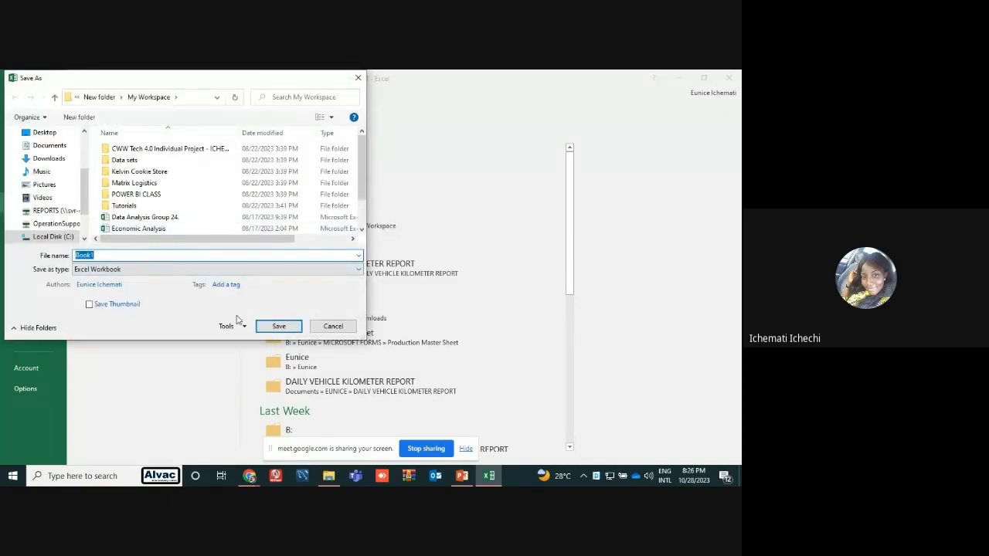
{"action": "left_click", "coordinate": [276, 327]}
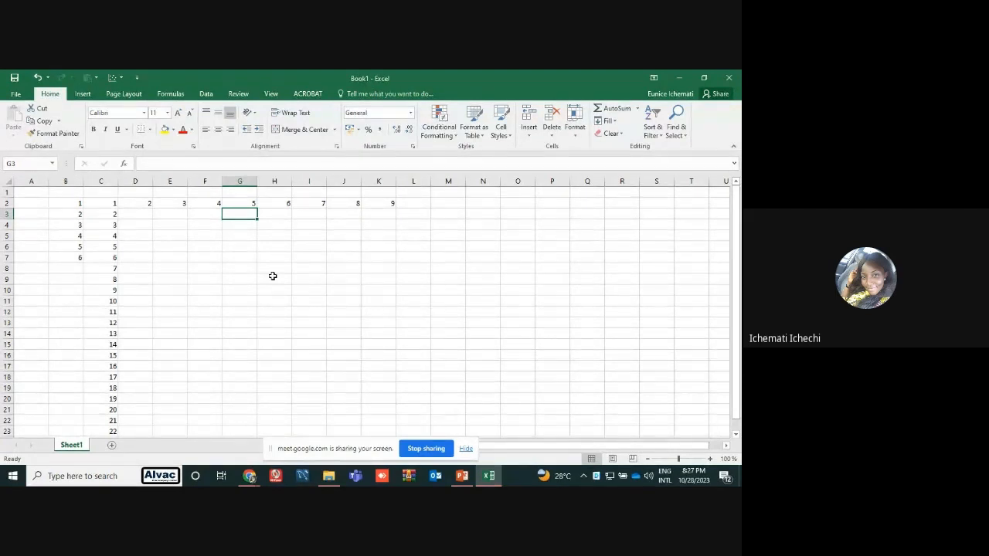
Switch to PowerPoint to read the slide 9 instructions on loading a CSV or text file, and return to Excel
{"action": "left_click", "coordinate": [463, 479]}
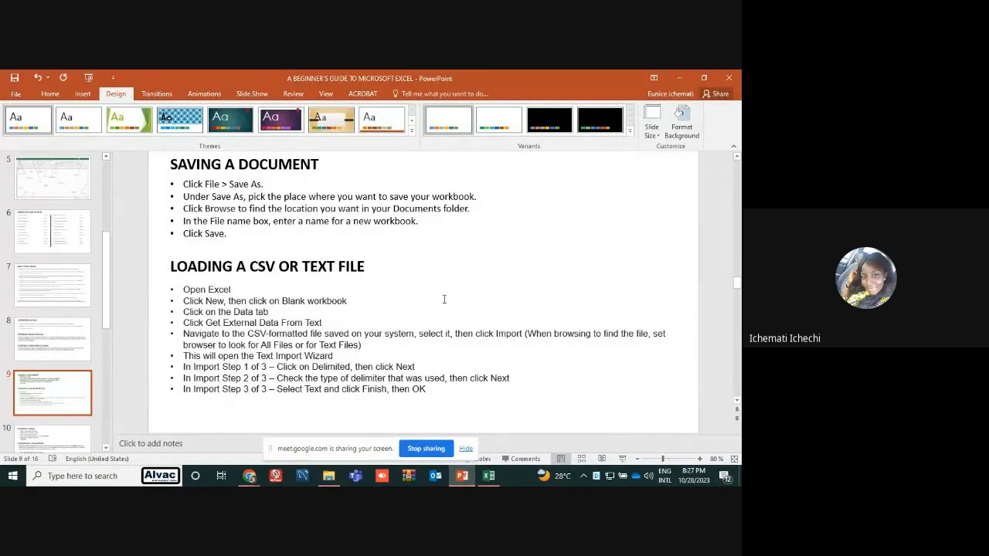
{"action": "left_click", "coordinate": [670, 73]}
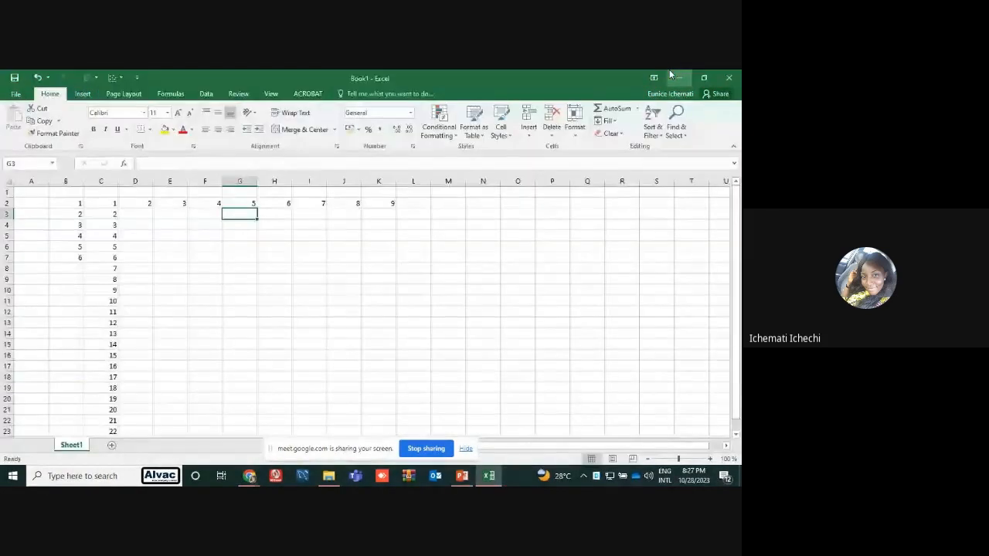
Add a new worksheet and, with cell C6 selected, start importing the text file try from New folder on the Desktop
{"action": "left_click", "coordinate": [112, 447]}
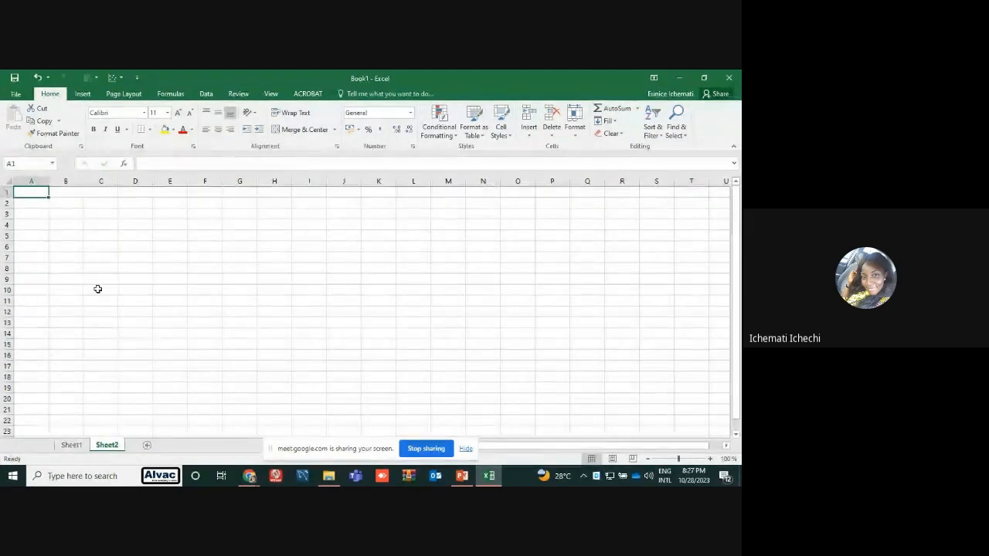
{"action": "left_click", "coordinate": [93, 246]}
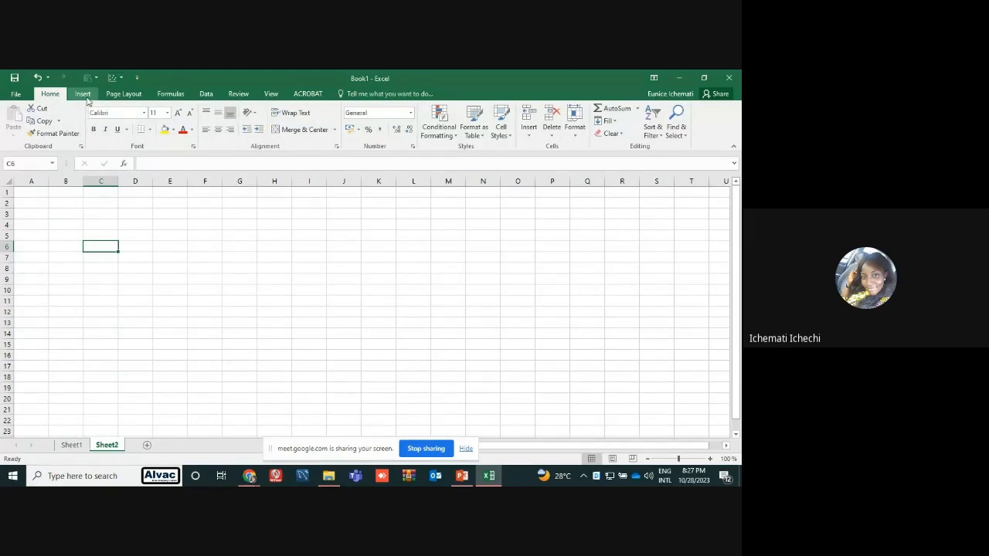
{"action": "left_click", "coordinate": [203, 95]}
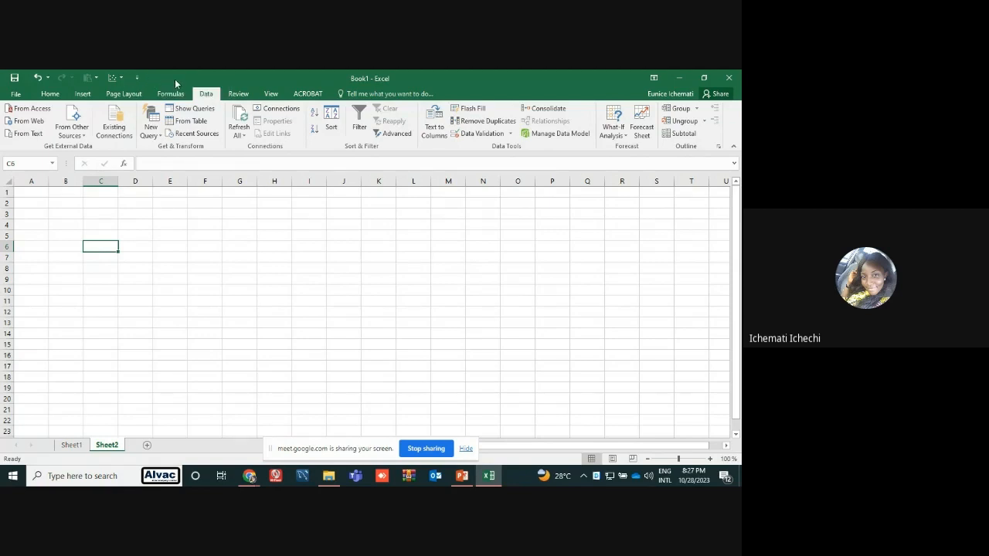
{"action": "left_click", "coordinate": [26, 134]}
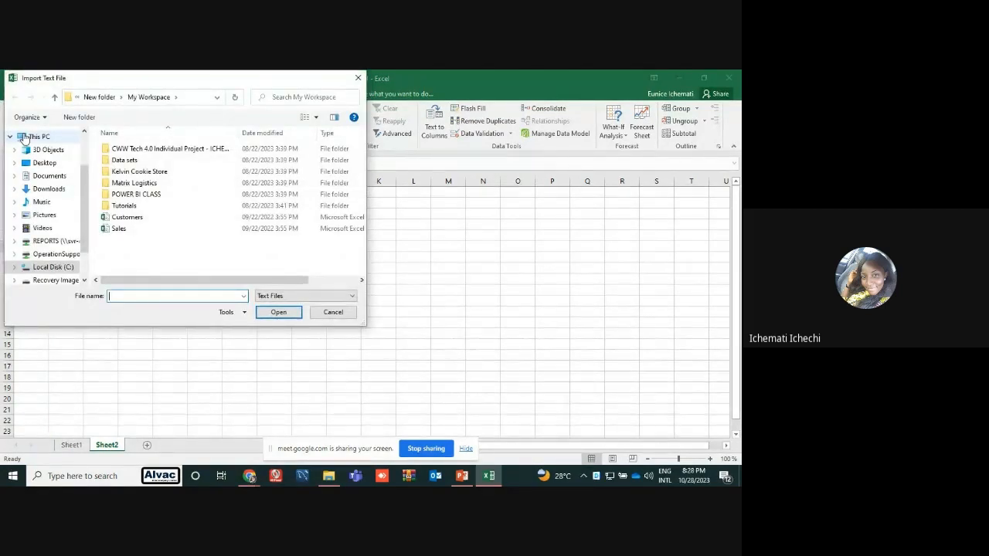
{"action": "left_click", "coordinate": [105, 98]}
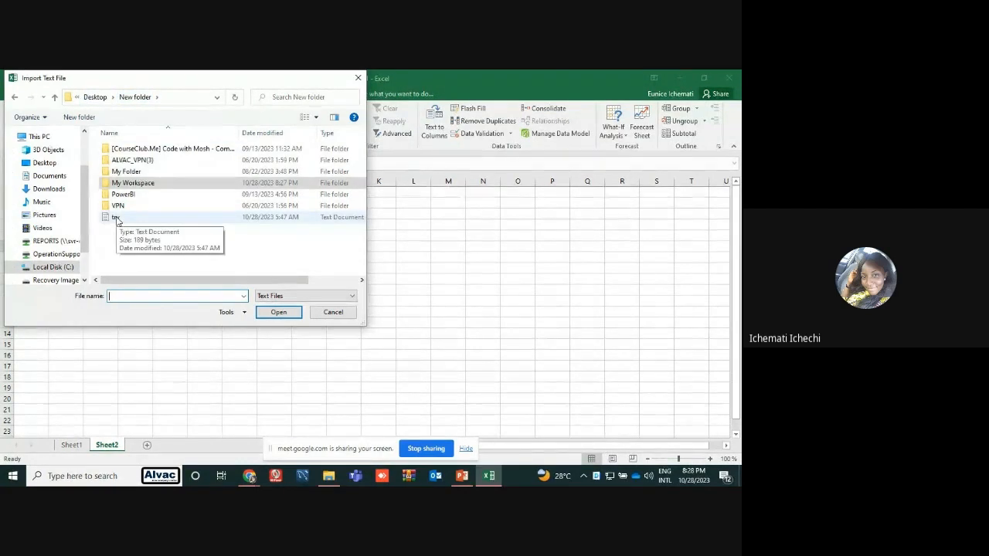
{"action": "left_click", "coordinate": [117, 219]}
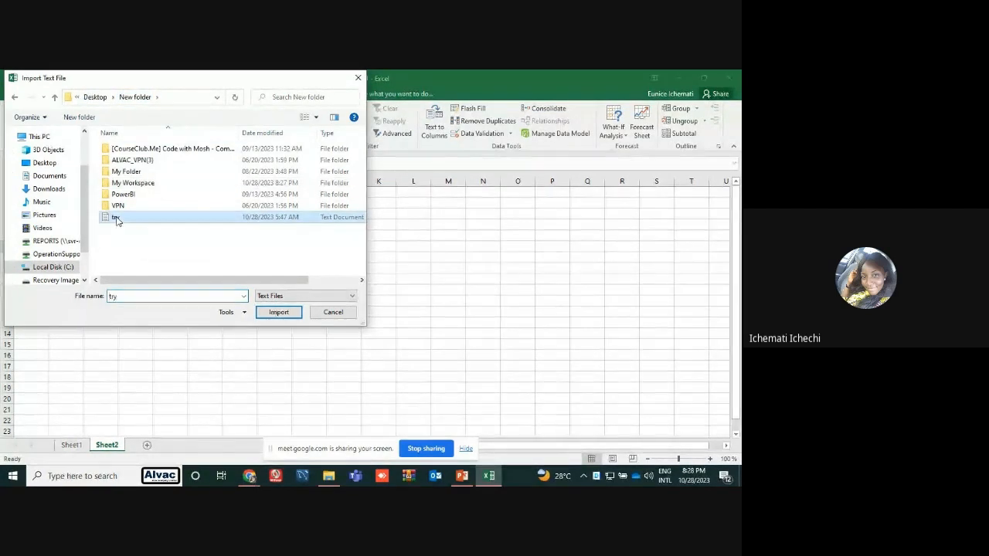
{"action": "left_click", "coordinate": [279, 312]}
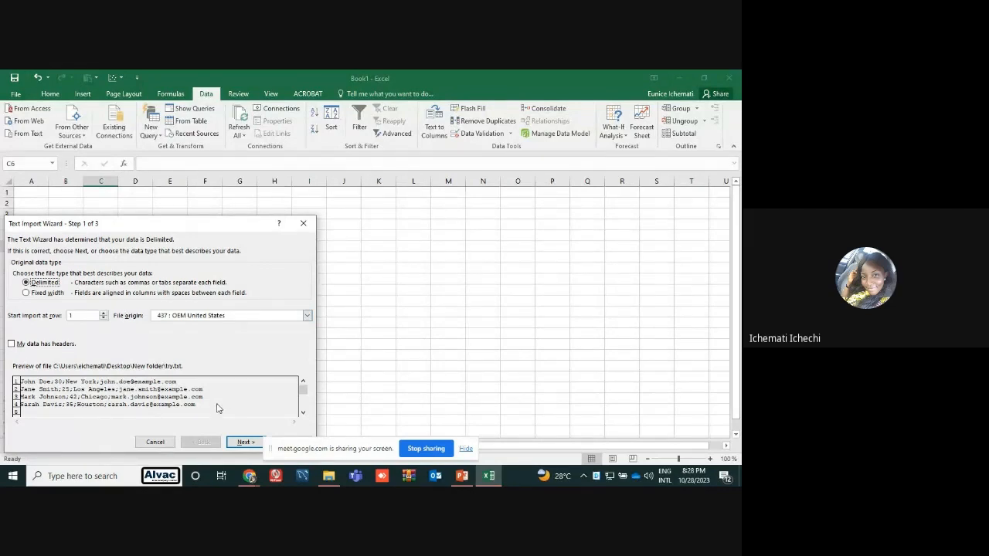
Keep the Delimited data type for the text import and replace the Tab delimiter with Semicolon
{"action": "left_click", "coordinate": [242, 443]}
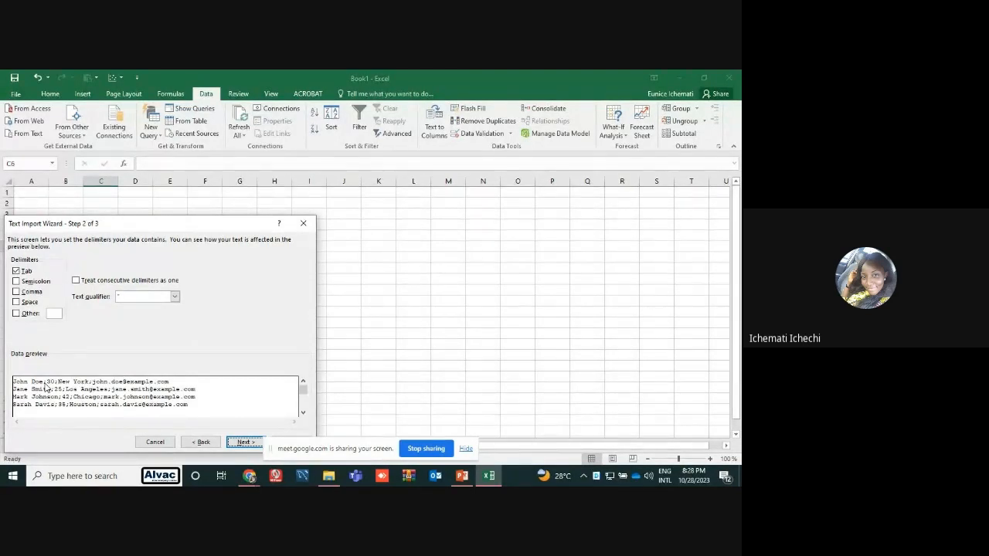
{"action": "left_click", "coordinate": [24, 271]}
{"action": "left_click", "coordinate": [16, 282]}
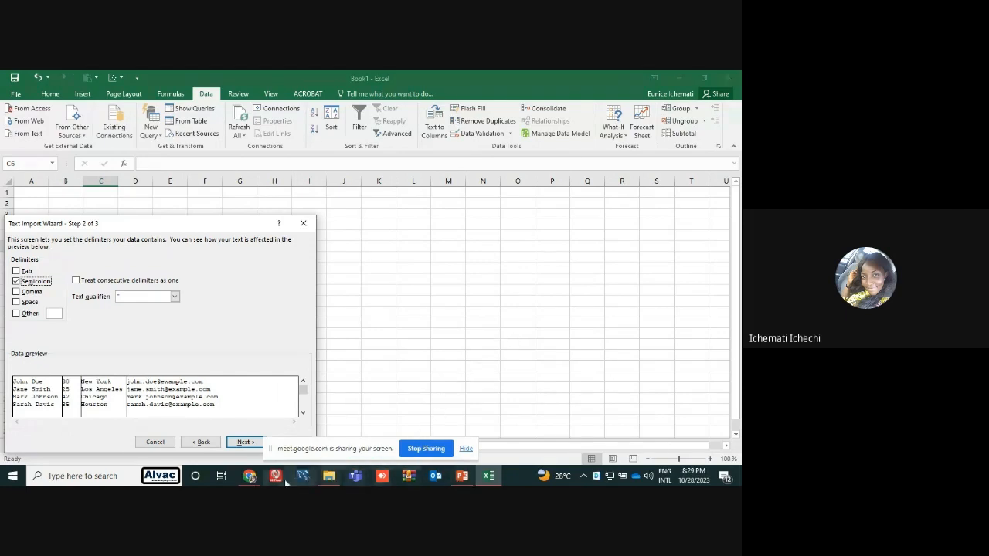
Switch to the Google Meet call in Chrome to check on the participants, return to Excel and dismiss the presenting notification
{"action": "mouse_move", "coordinate": [249, 476]}
{"action": "left_click", "coordinate": [224, 433]}
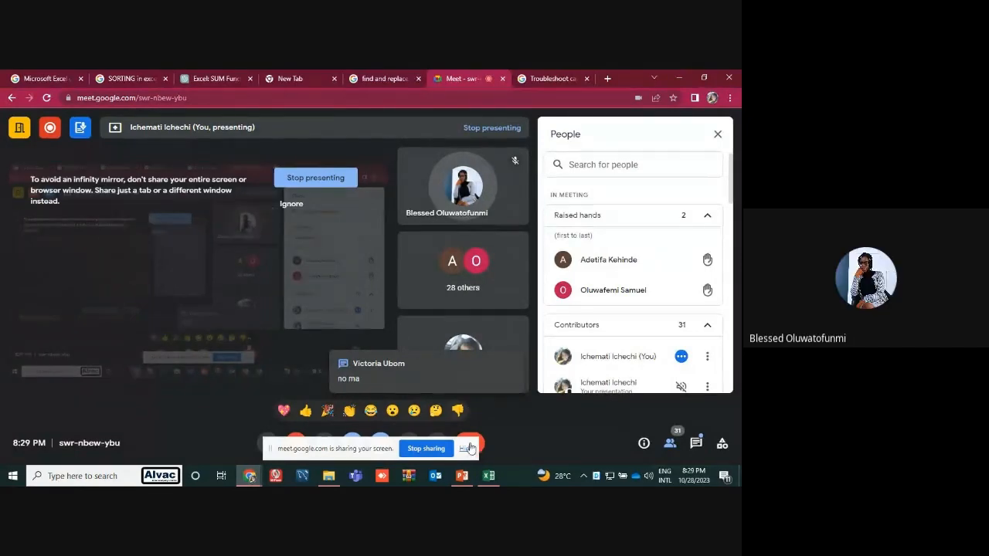
{"action": "mouse_move", "coordinate": [464, 476]}
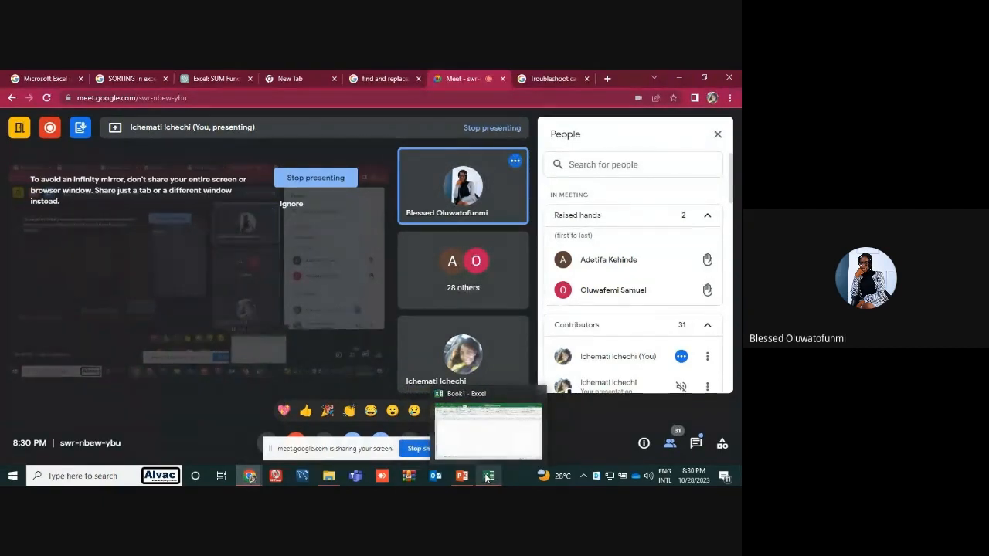
{"action": "left_click", "coordinate": [488, 478]}
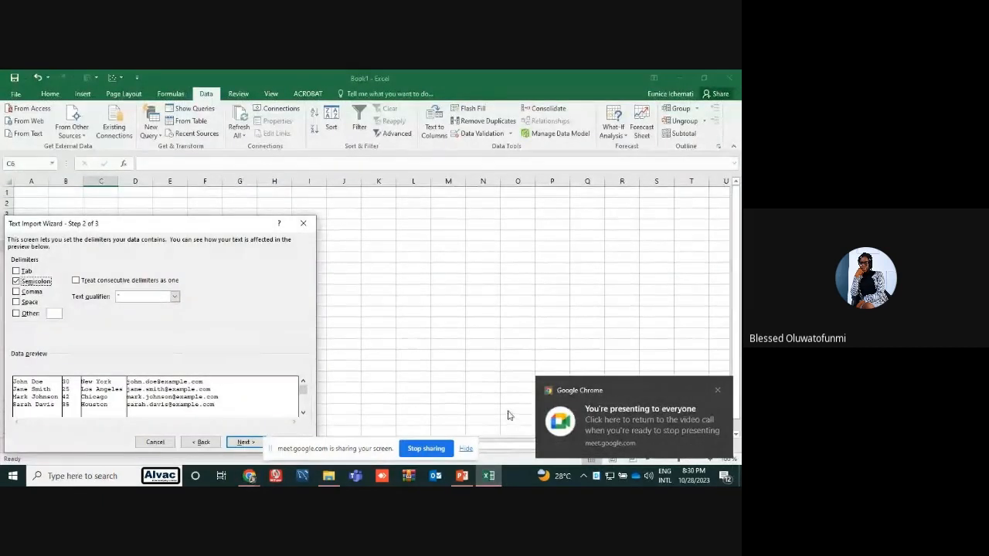
{"action": "left_click", "coordinate": [714, 389]}
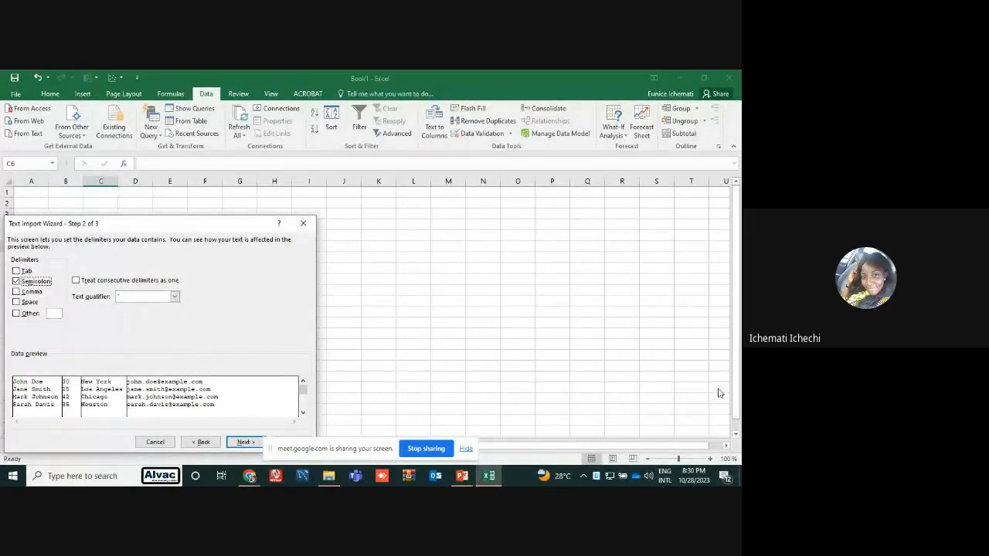
Finish the text import with the General column format into the existing worksheet at C6, and slightly widen column D
{"action": "left_click", "coordinate": [246, 444]}
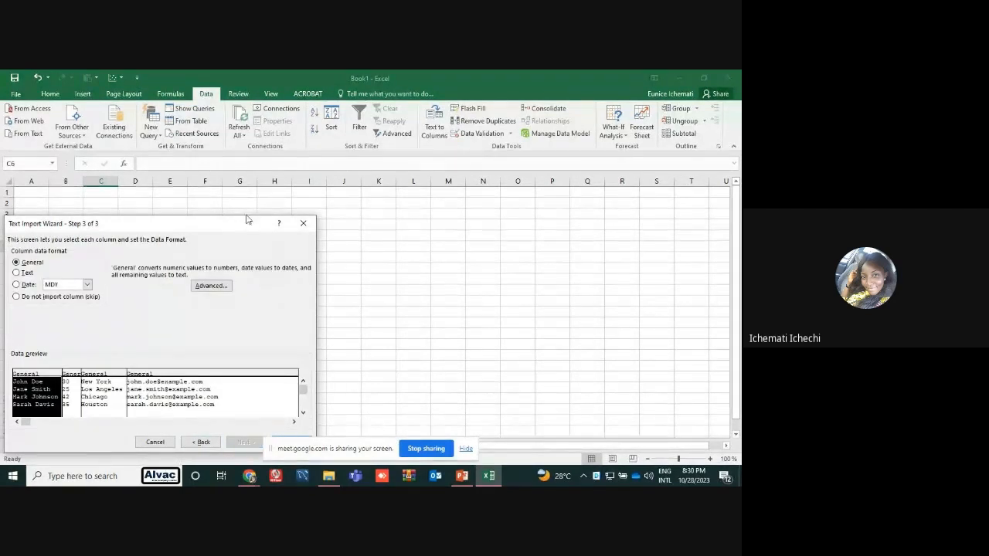
{"action": "left_click_drag", "start_coordinate": [244, 226], "coordinate": [250, 190]}
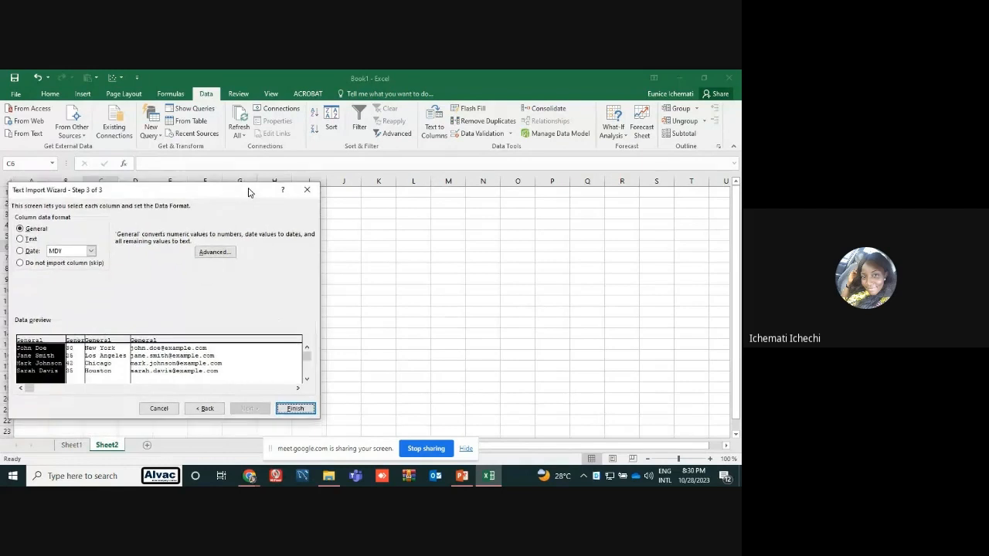
{"action": "left_click", "coordinate": [294, 407]}
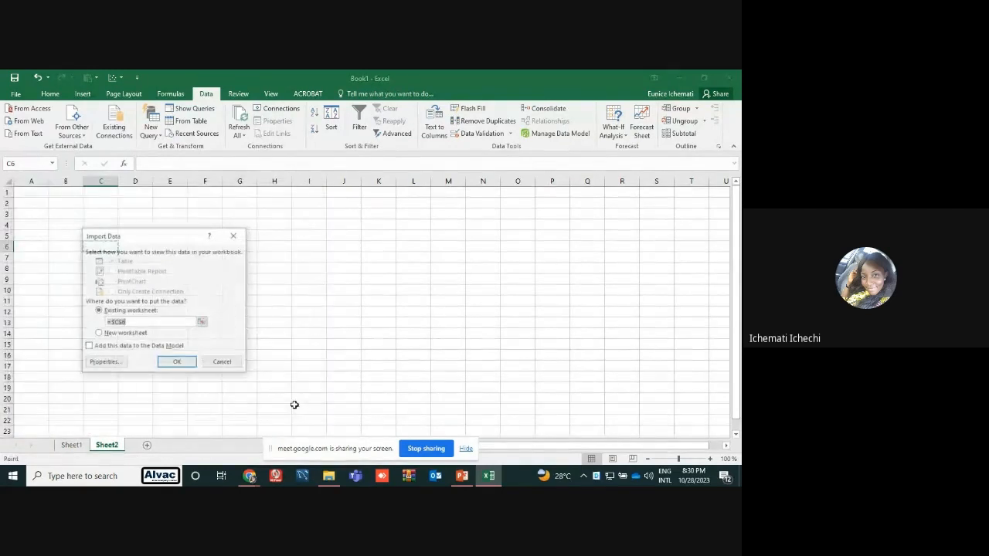
{"action": "left_click", "coordinate": [177, 363]}
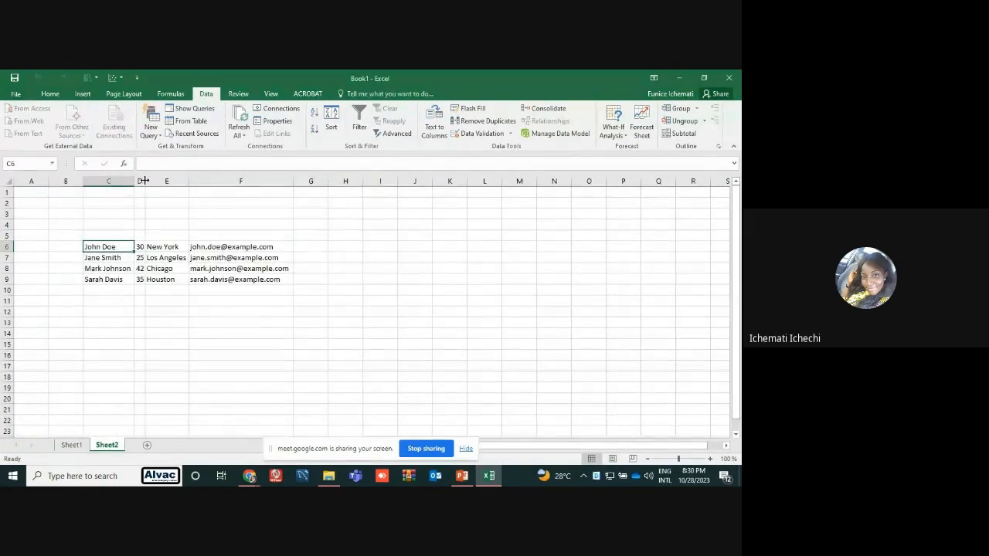
{"action": "left_click_drag", "start_coordinate": [146, 181], "coordinate": [157, 181]}
{"action": "left_click", "coordinate": [357, 258]}
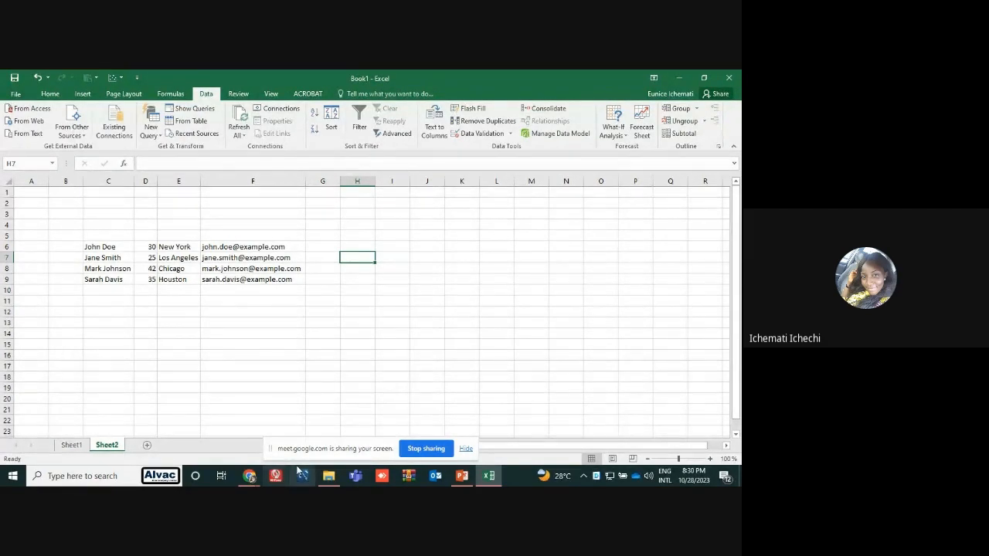
Open the source text file try from File Explorer to view its semicolon-separated data, close it and return to Excel
{"action": "left_click", "coordinate": [333, 479]}
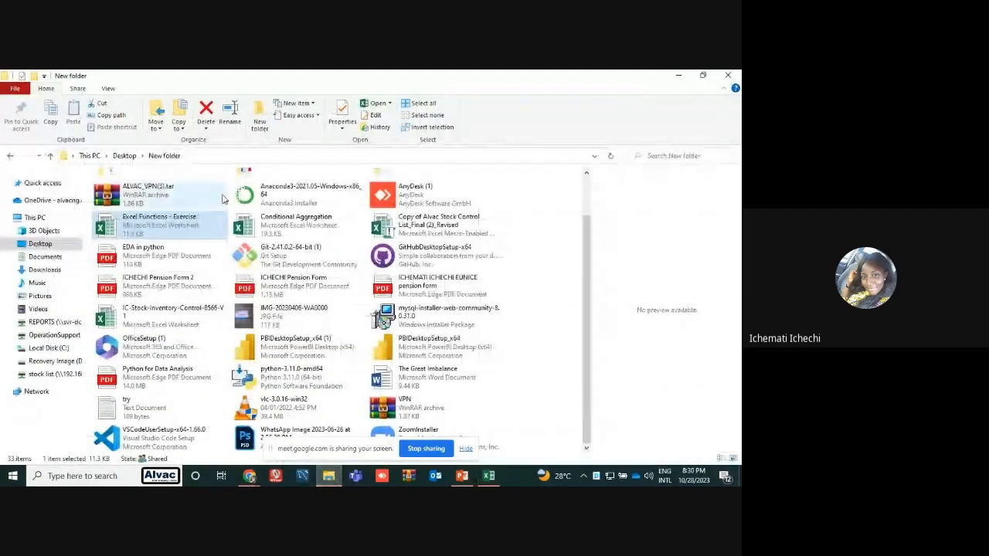
{"action": "double_click", "coordinate": [175, 401]}
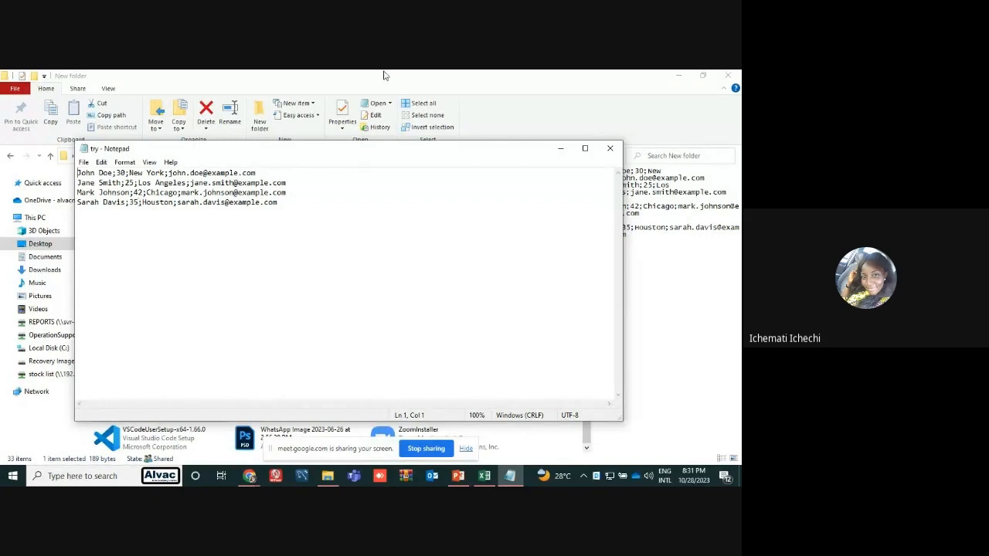
{"action": "left_click", "coordinate": [610, 148]}
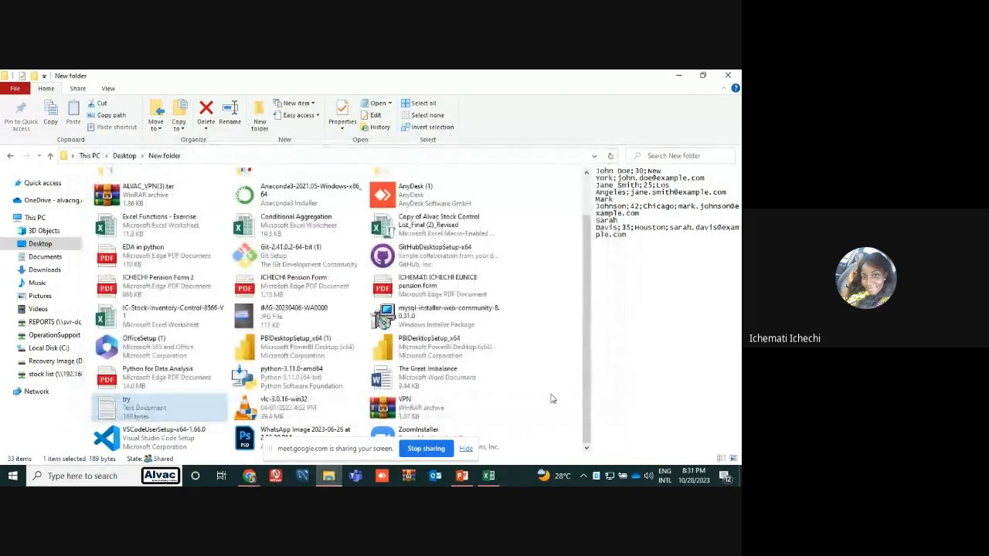
{"action": "left_click", "coordinate": [490, 475]}
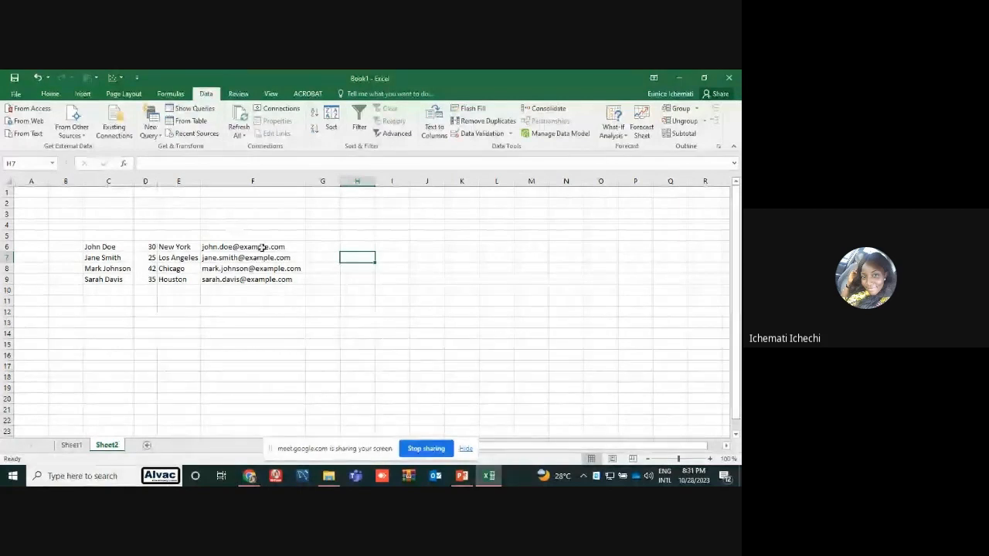
Add the headers NAME, AGE, STATE and EMAIL above the imported data in C5:F5
{"action": "left_click", "coordinate": [110, 238]}
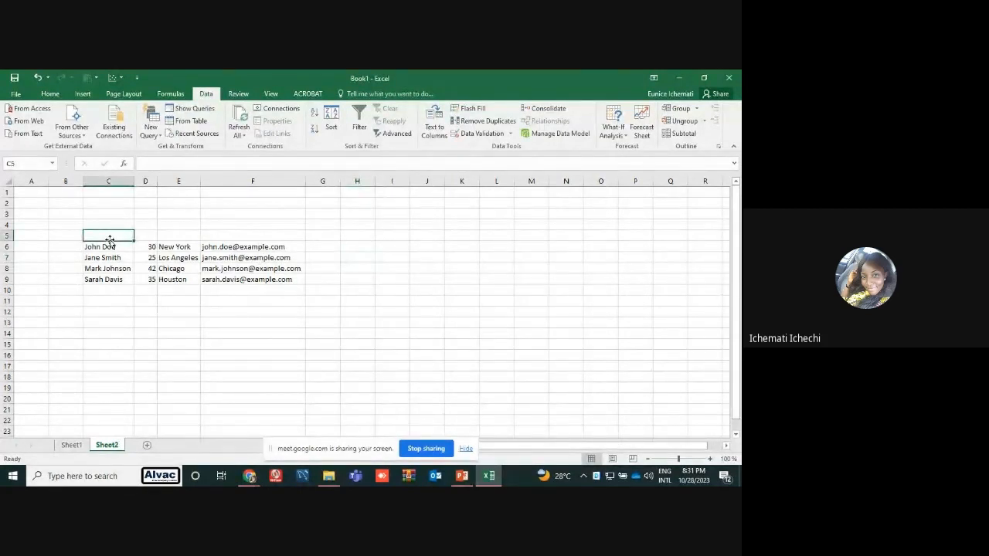
{"action": "type", "text": "NAME"}
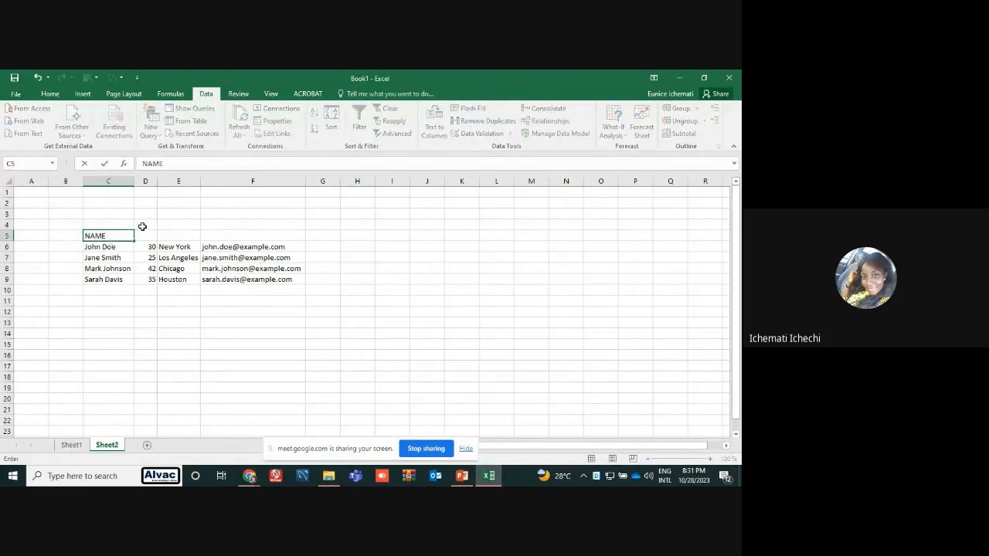
{"action": "left_click", "coordinate": [142, 234]}
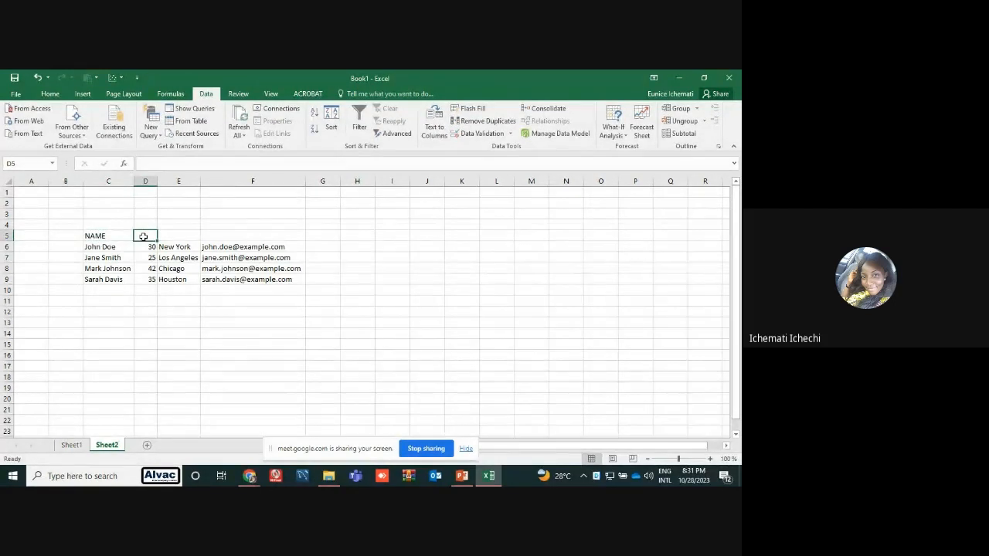
{"action": "type", "text": "AGE"}
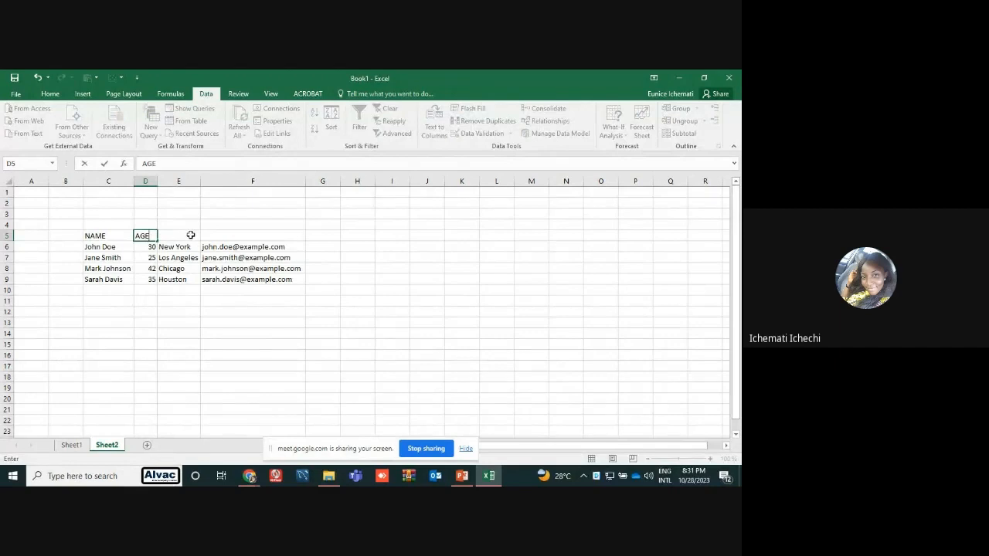
{"action": "left_click", "coordinate": [190, 235]}
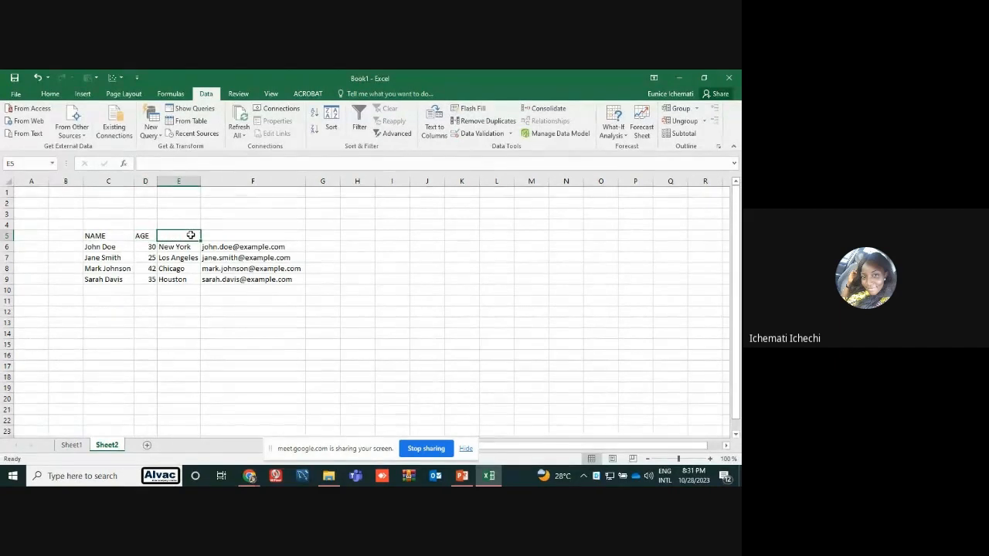
{"action": "type", "text": "STATE"}
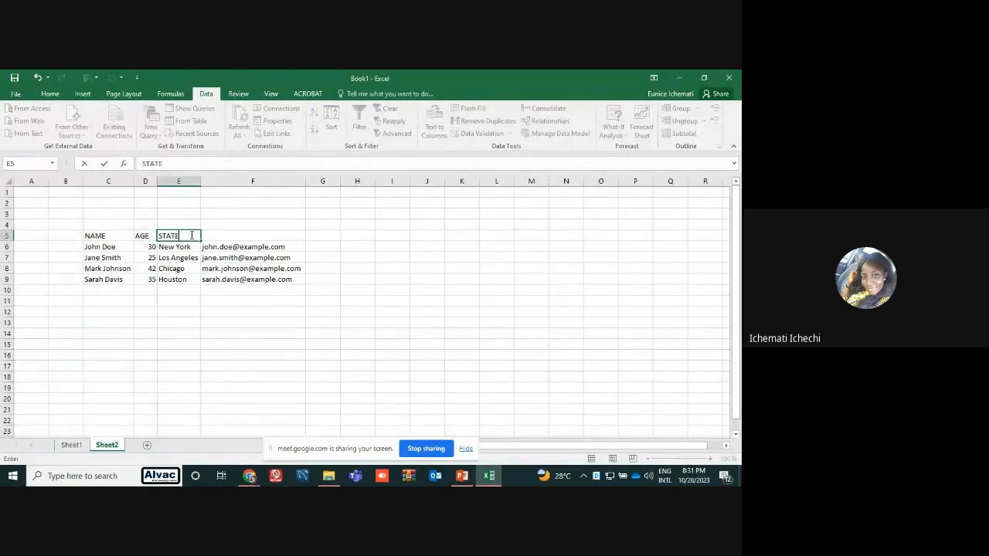
{"action": "left_click", "coordinate": [207, 235]}
{"action": "type", "text": "E"}
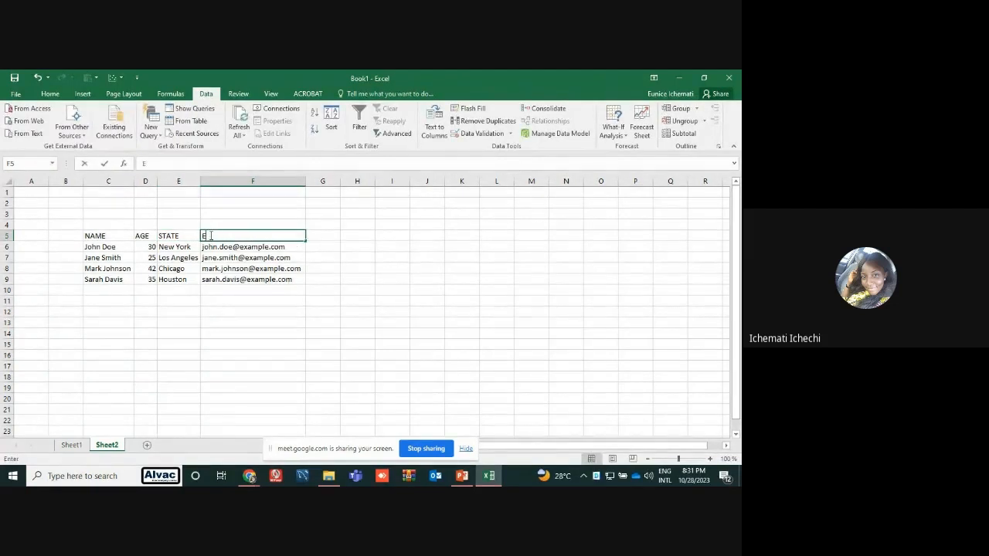
{"action": "type", "text": "MAIL"}
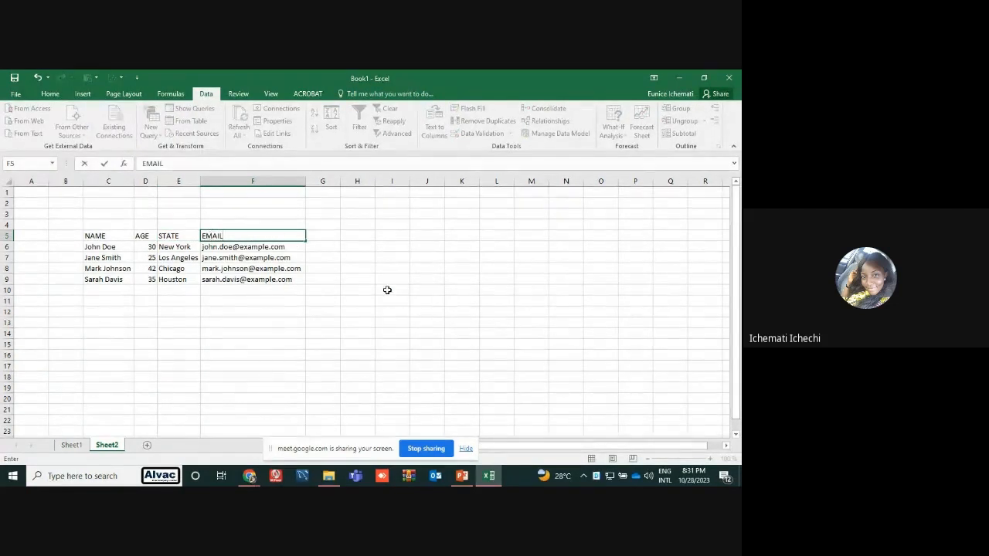
{"action": "left_click", "coordinate": [387, 290]}
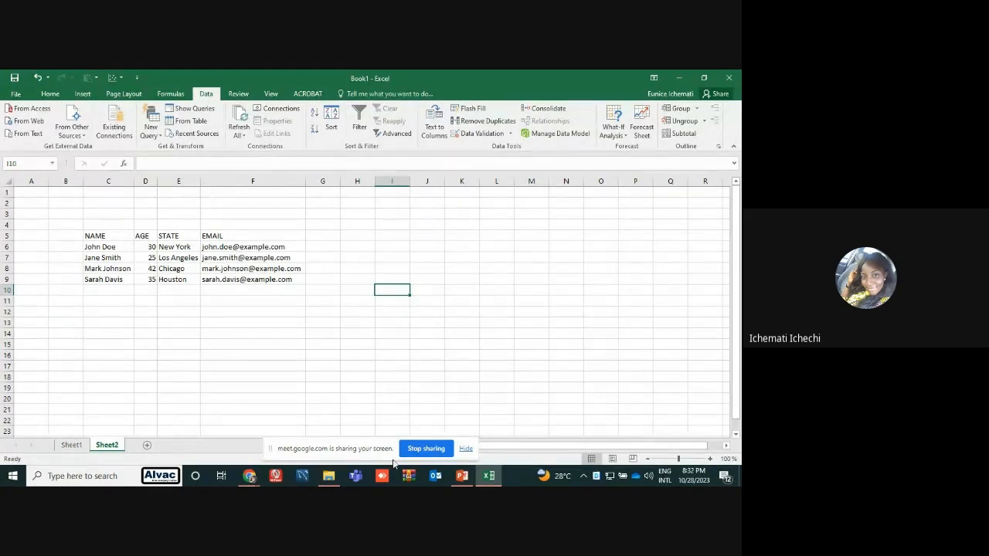
Switch to the PowerPoint presentation to read slide 10 on creating a table and conditional formatting, and return to Excel
{"action": "mouse_move", "coordinate": [456, 473]}
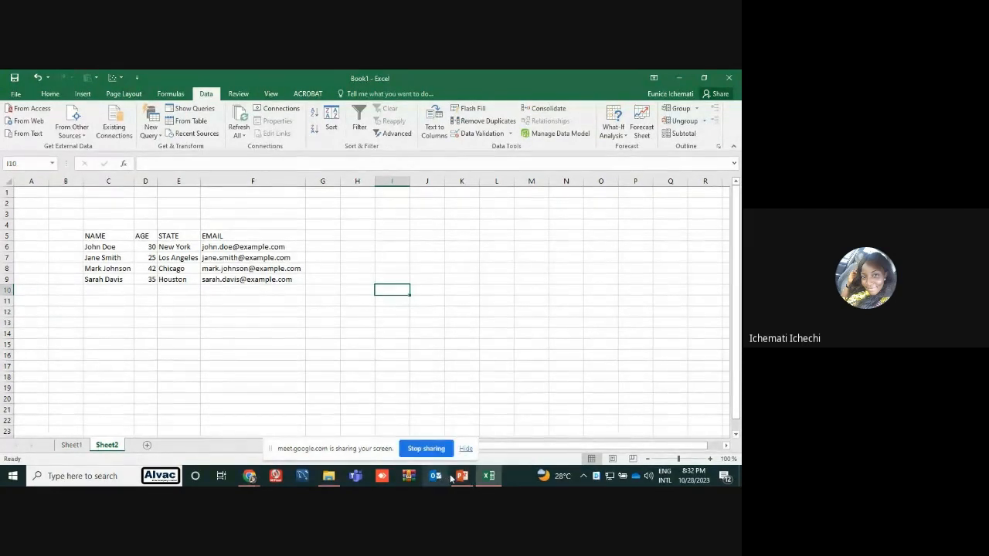
{"action": "left_click", "coordinate": [459, 477]}
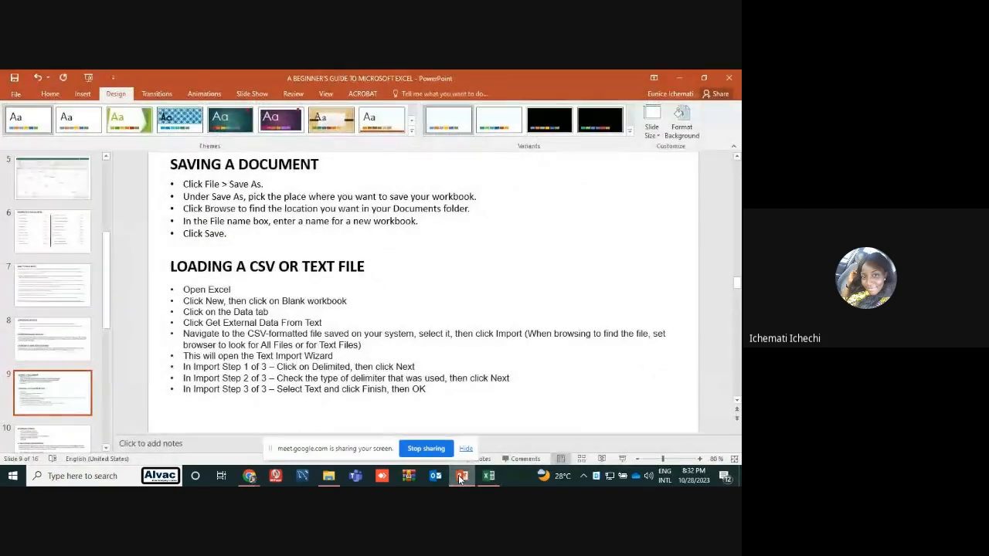
{"action": "left_click", "coordinate": [83, 437]}
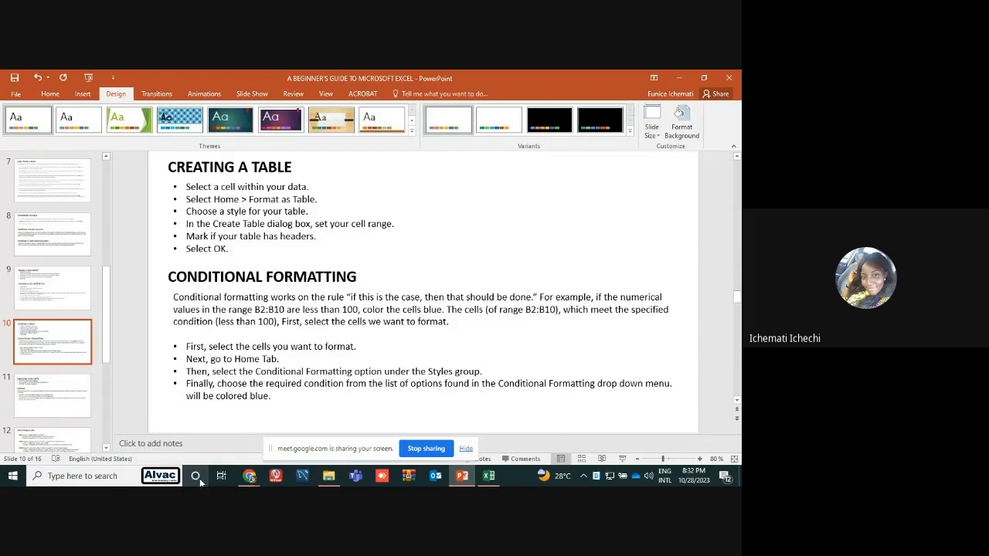
{"action": "left_click", "coordinate": [490, 476]}
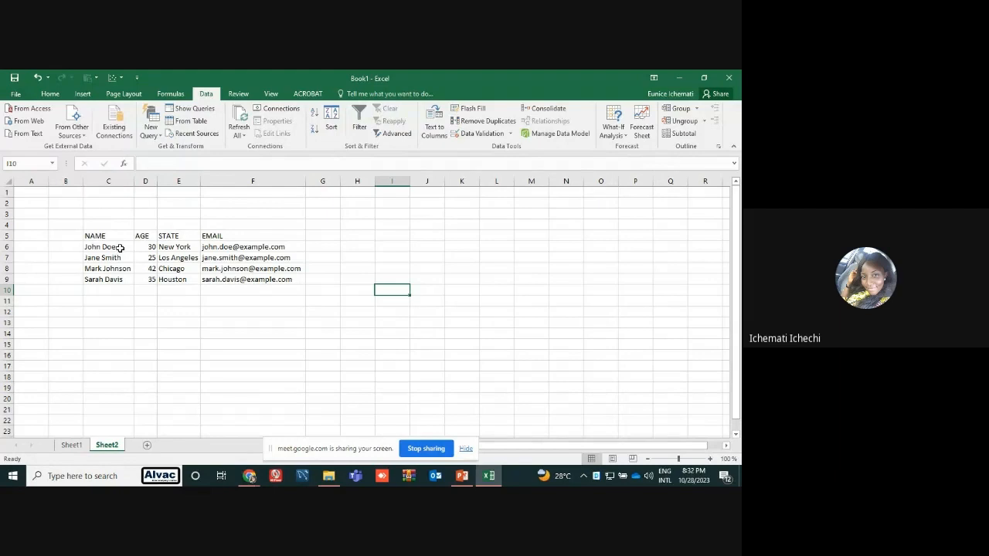
Switch to the Google Meet call in Chrome to check the participants and raised hands, and return to the Excel sheet
{"action": "left_click", "coordinate": [121, 248]}
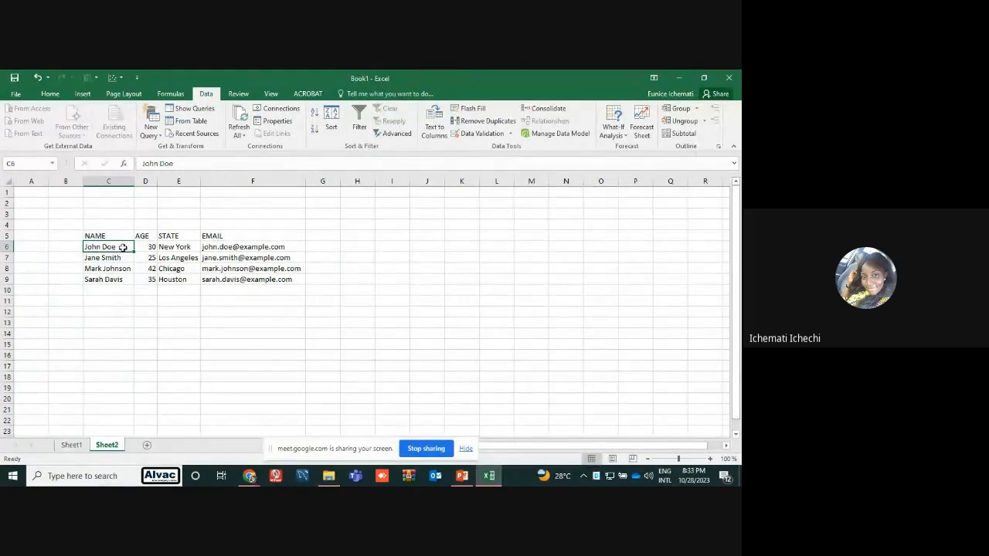
{"action": "left_click", "coordinate": [287, 378]}
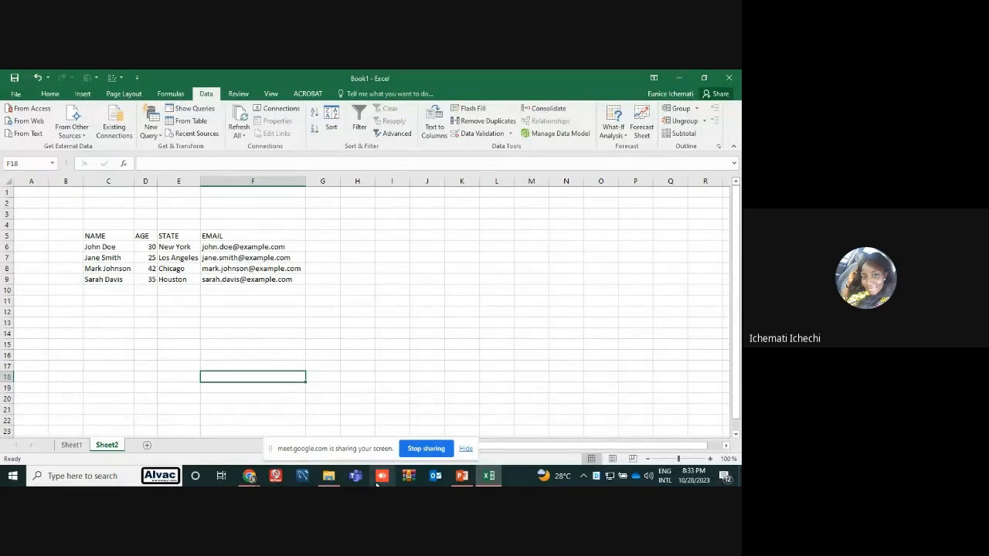
{"action": "mouse_move", "coordinate": [329, 480]}
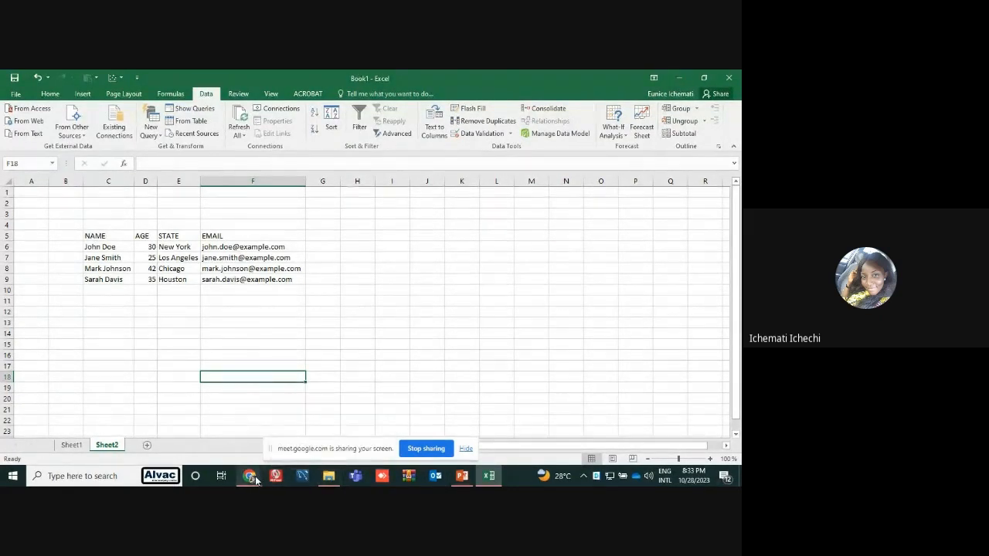
{"action": "mouse_move", "coordinate": [255, 480]}
{"action": "left_click", "coordinate": [244, 456]}
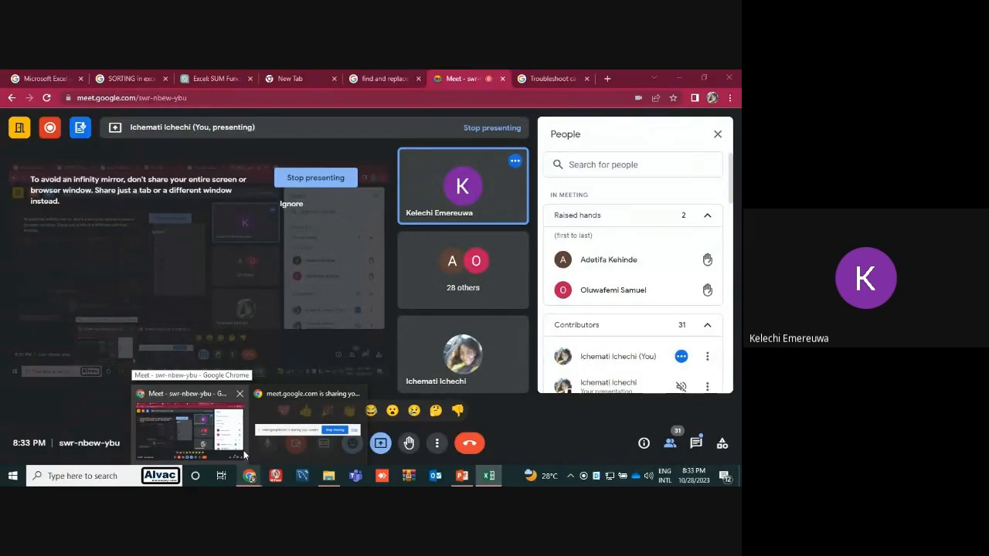
{"action": "mouse_move", "coordinate": [348, 417]}
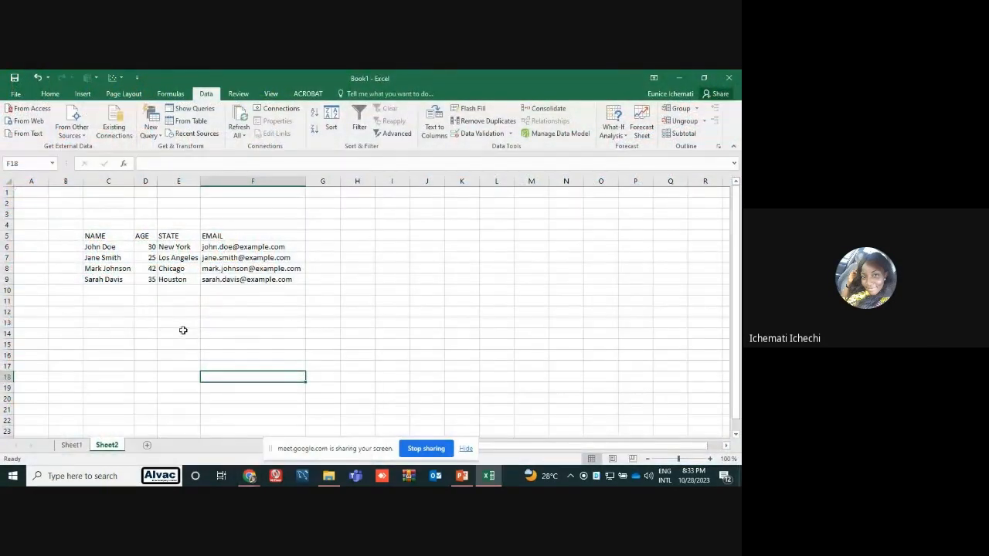
{"action": "left_click", "coordinate": [147, 271]}
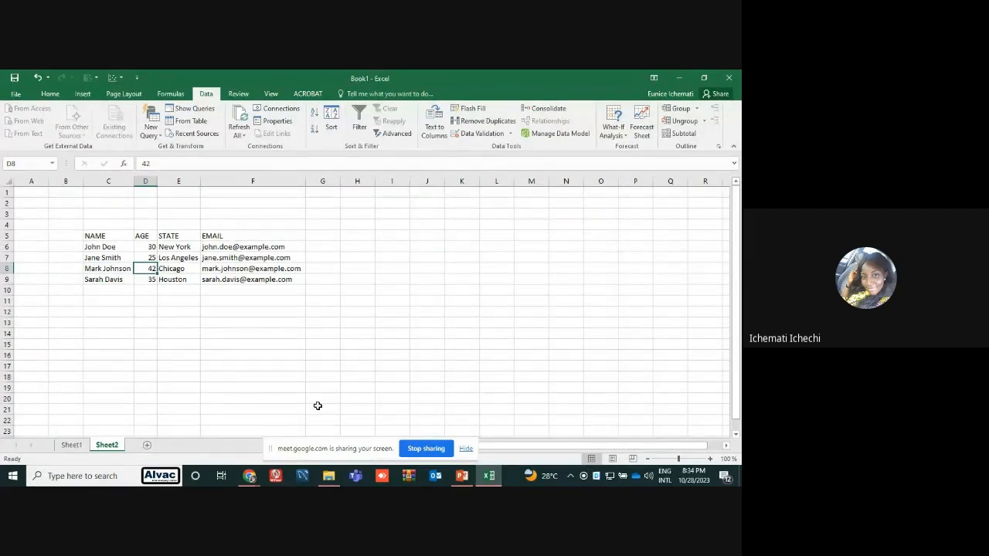
Enter the whole numbers 1, 2, 10, 100 and 50 down cells I3 to I7
{"action": "left_click", "coordinate": [400, 212]}
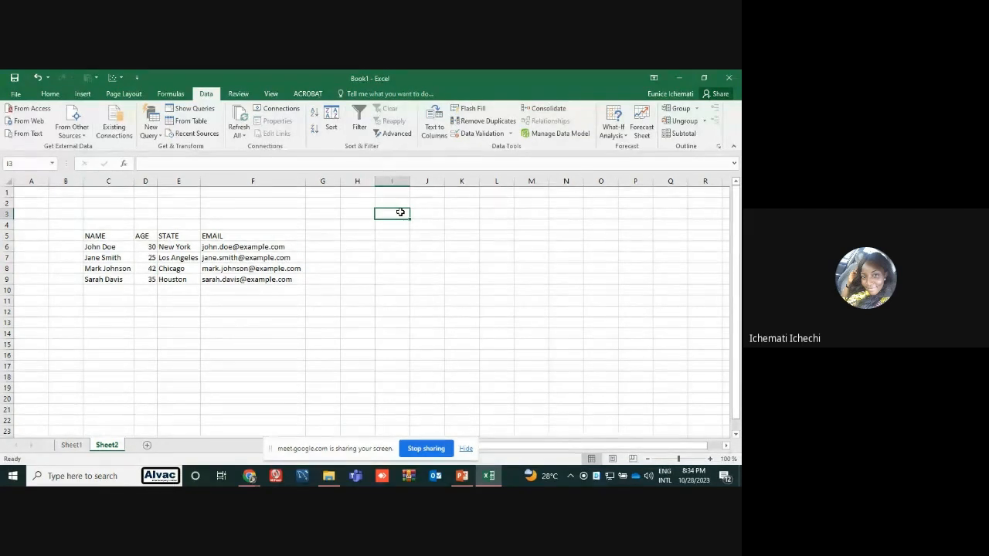
{"action": "double_click", "coordinate": [400, 212]}
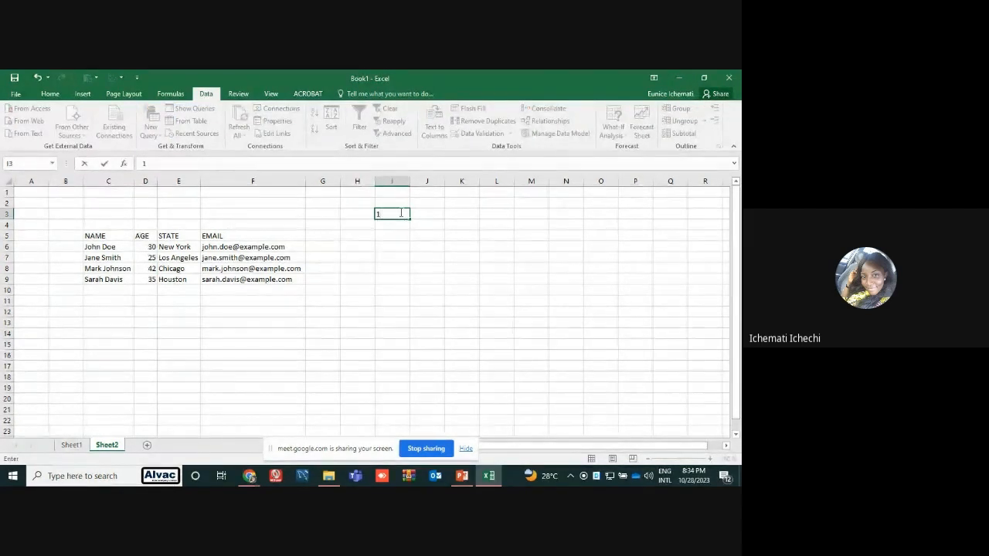
{"action": "key", "text": "Return"}
{"action": "type", "text": "2"}
{"action": "key", "text": "Return"}
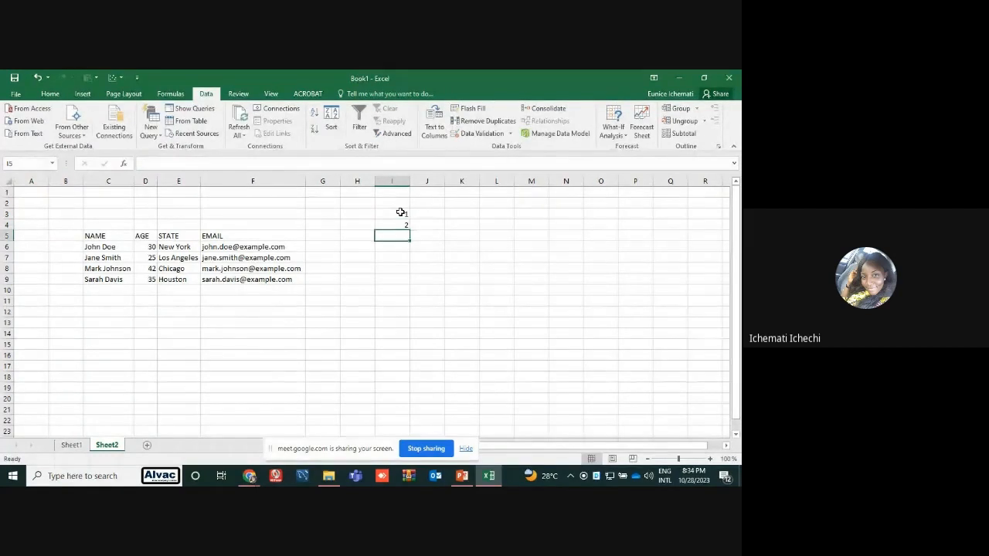
{"action": "type", "text": "10"}
{"action": "key", "text": "Return"}
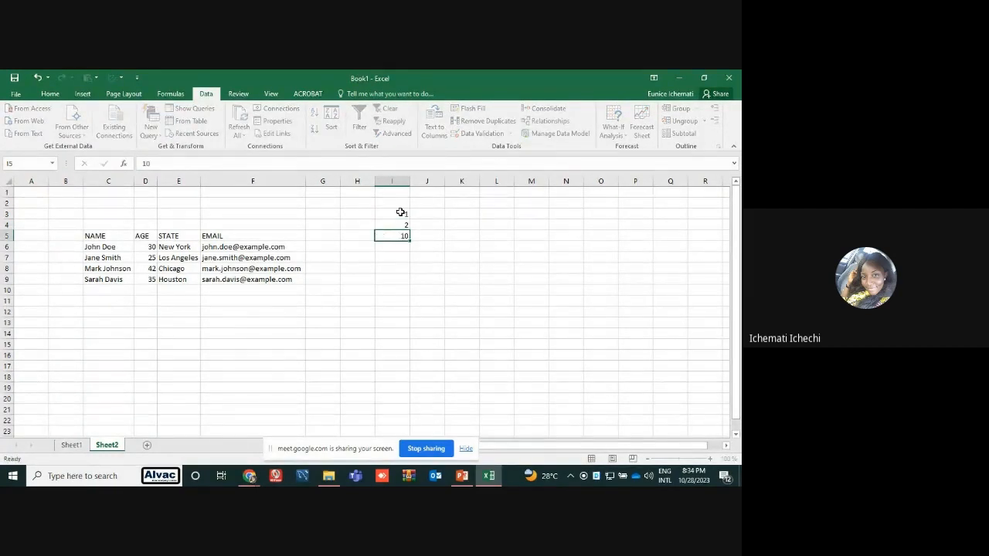
{"action": "type", "text": "100"}
{"action": "key", "text": "Return"}
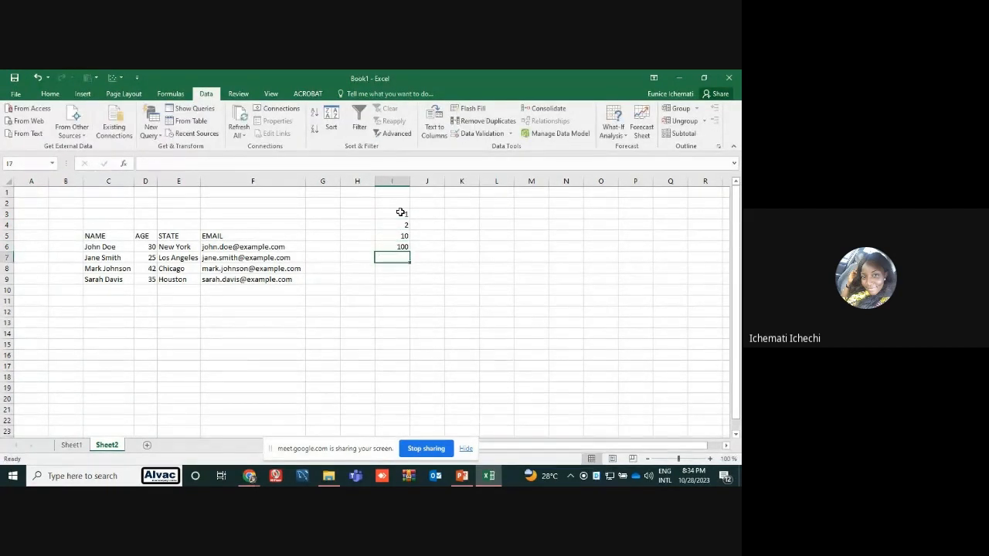
{"action": "type", "text": "50"}
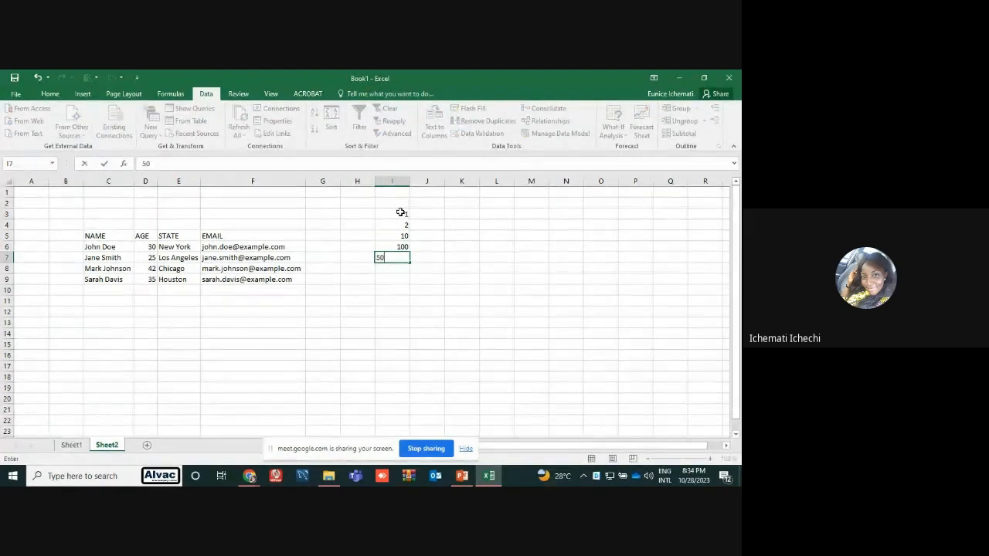
{"action": "key", "text": "Return"}
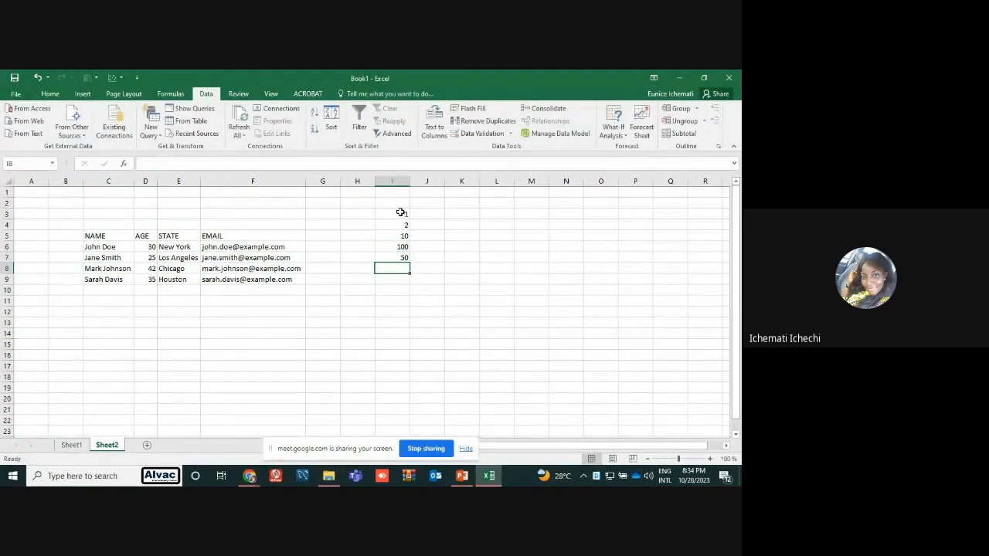
Enter the decimals 1.2 and 10.4 in J3 and J4, and clear all the sample numbers from I3:J8
{"action": "left_click", "coordinate": [442, 214]}
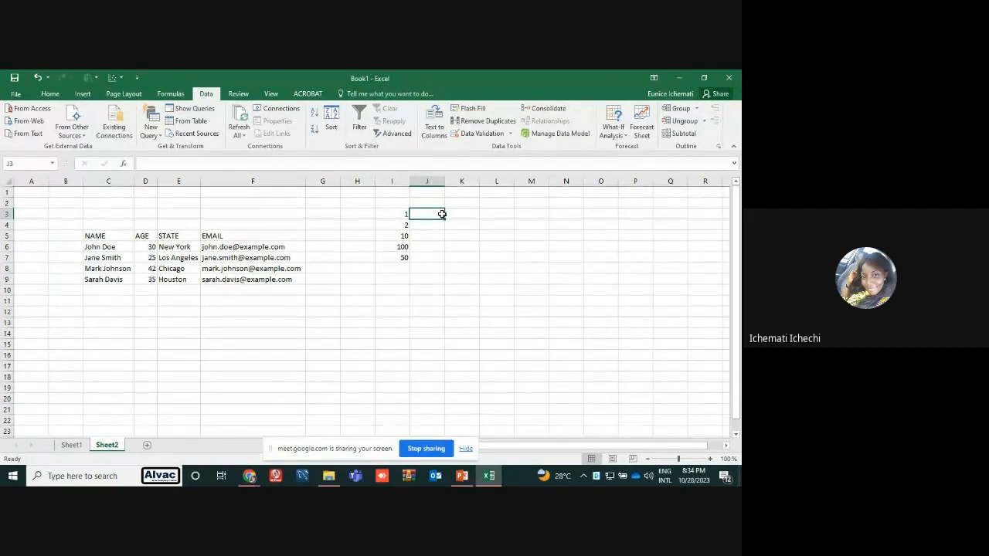
{"action": "type", "text": "1.2"}
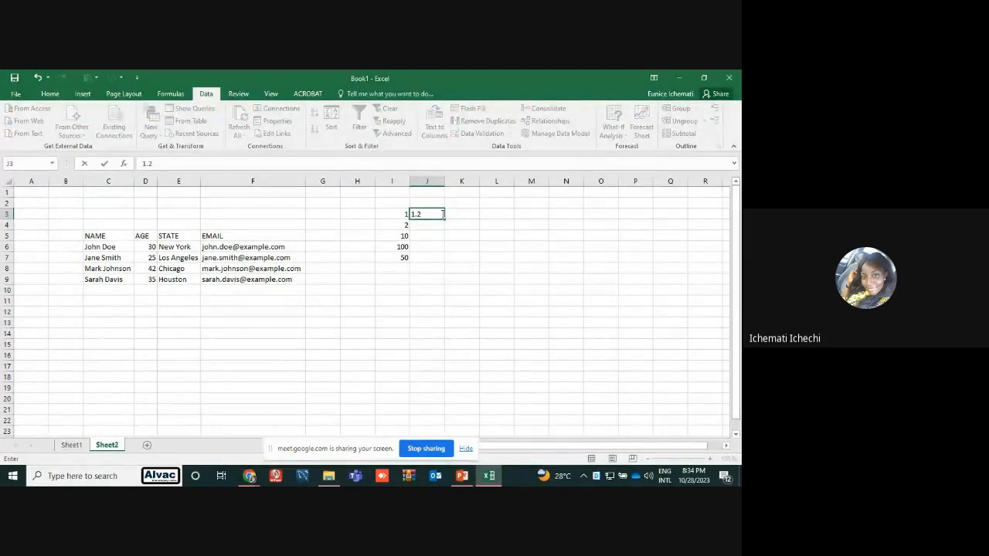
{"action": "key", "text": "Return"}
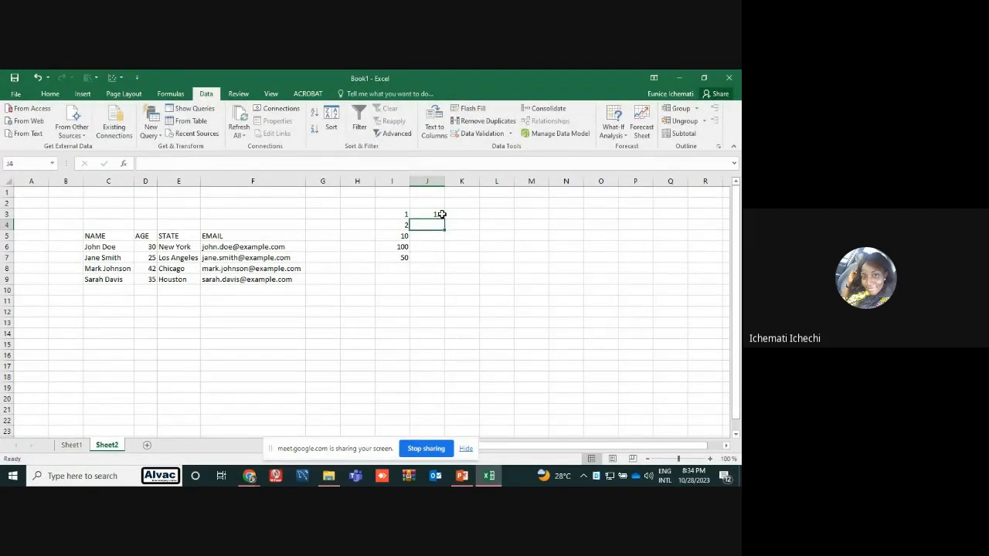
{"action": "type", "text": "10.4"}
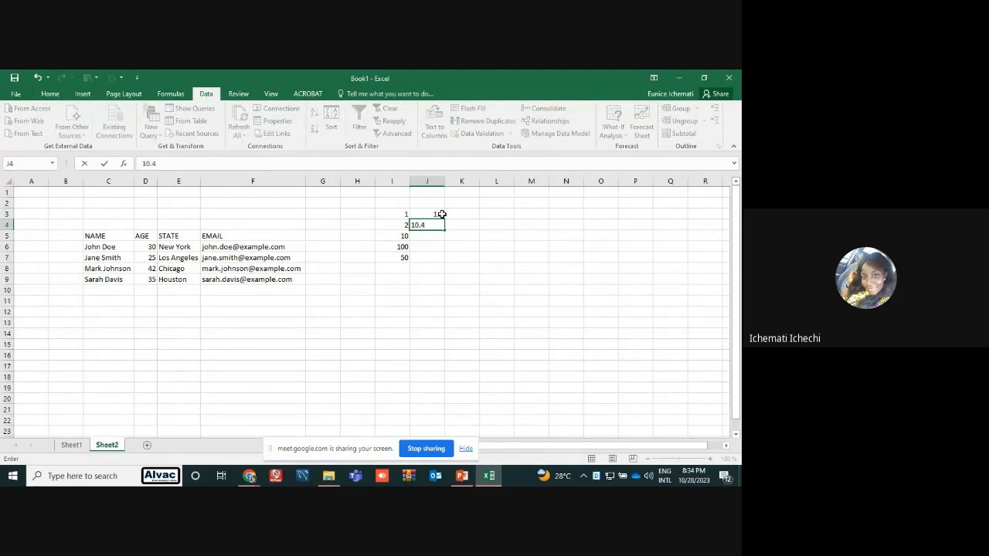
{"action": "key", "text": "Return"}
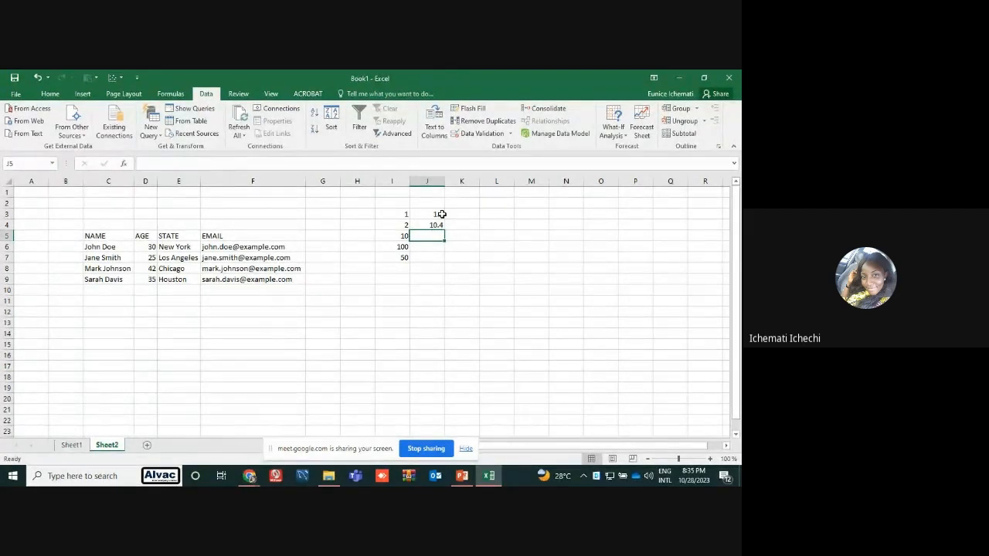
{"action": "left_click_drag", "start_coordinate": [406, 214], "coordinate": [440, 267]}
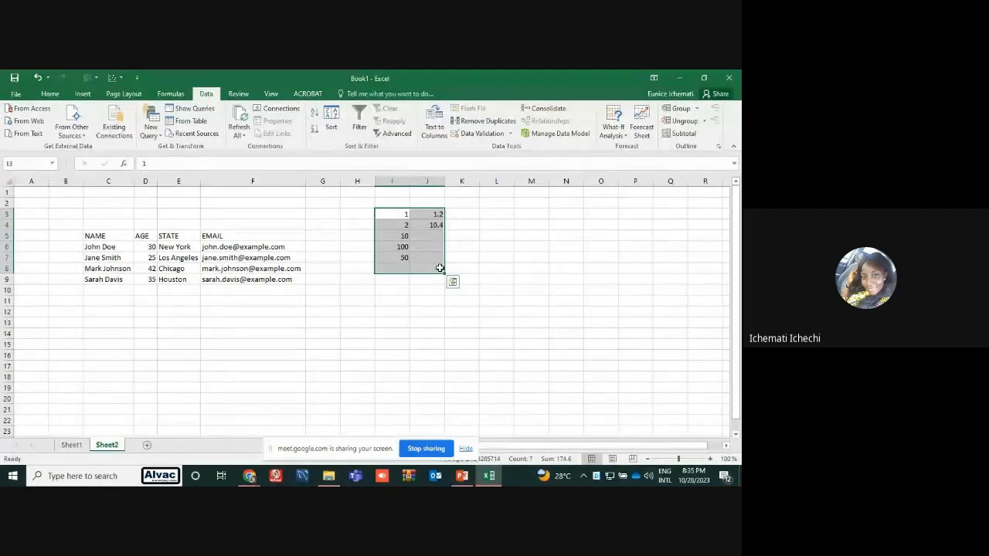
{"action": "key", "text": "Delete"}
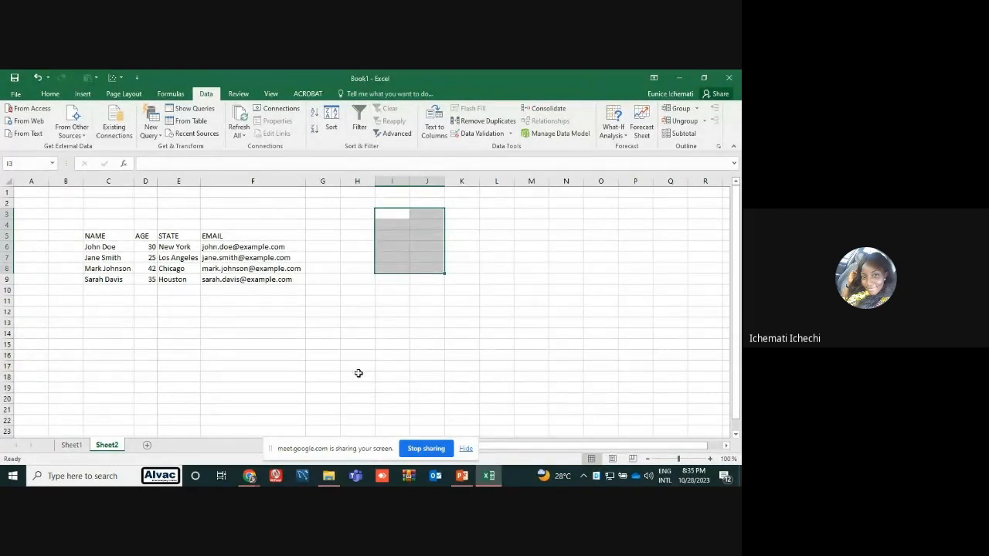
Convert the range C5:F9 into a table with headers, agreeing to remove its external data connections
{"action": "left_click", "coordinate": [96, 236]}
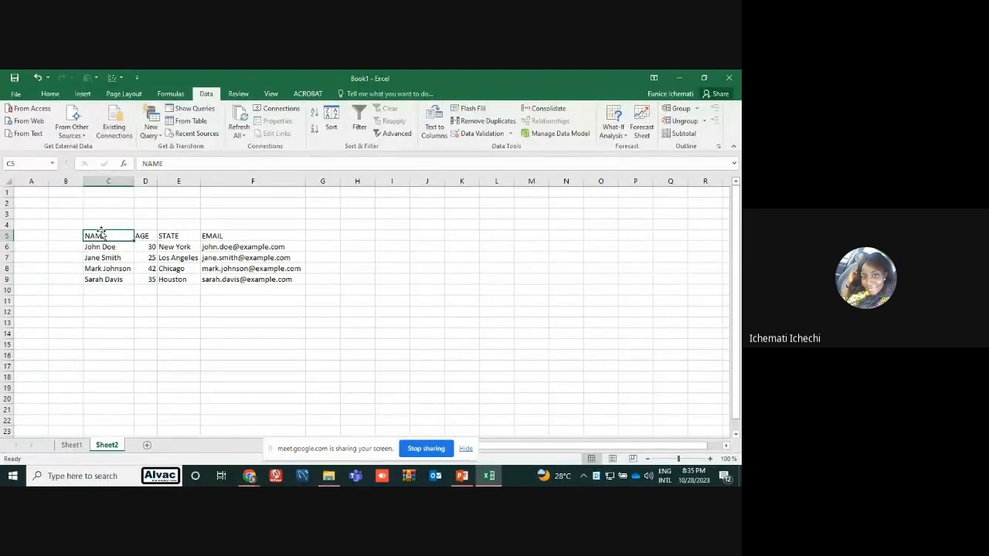
{"action": "left_click_drag", "start_coordinate": [100, 234], "coordinate": [263, 279]}
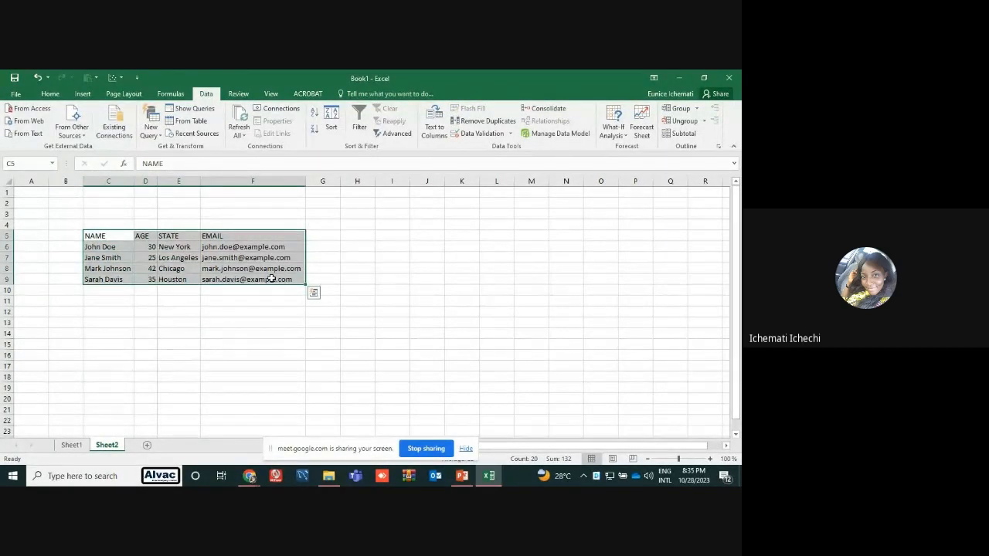
{"action": "left_click", "coordinate": [83, 95]}
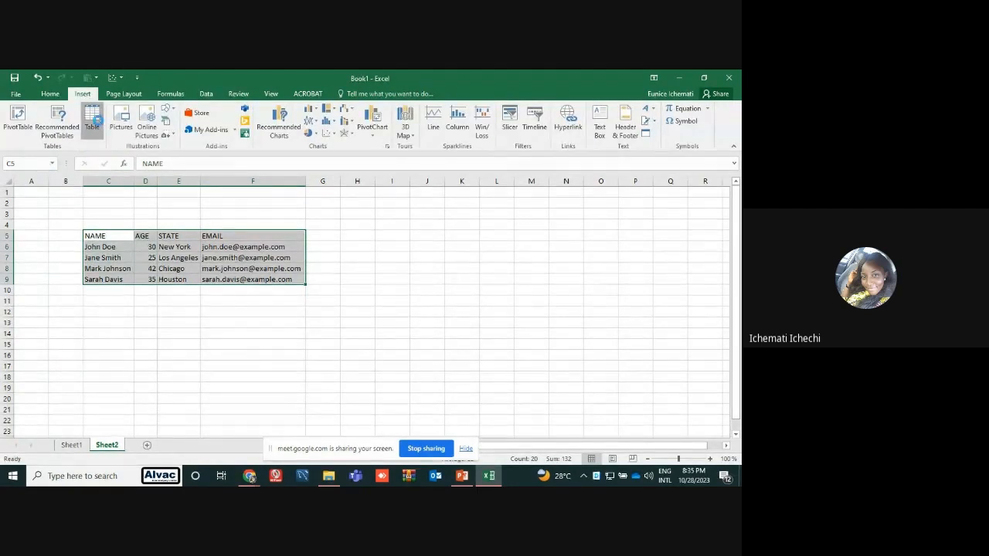
{"action": "left_click", "coordinate": [96, 121]}
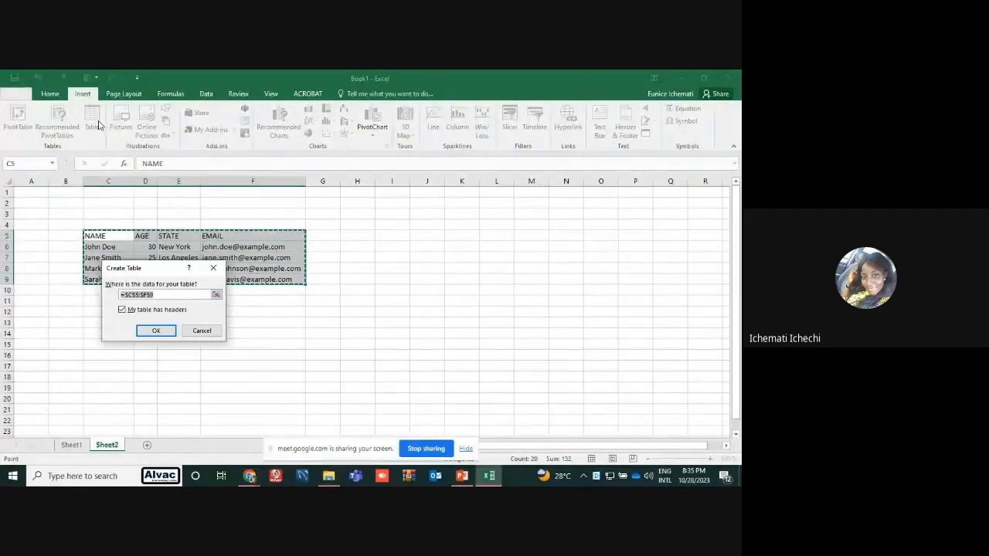
{"action": "left_click", "coordinate": [122, 311]}
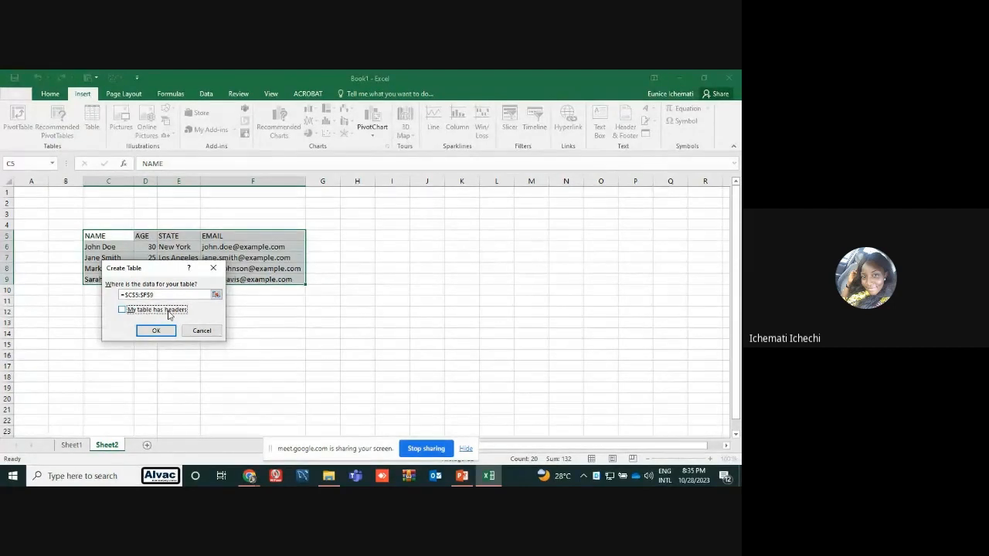
{"action": "left_click", "coordinate": [122, 311]}
{"action": "left_click", "coordinate": [163, 333]}
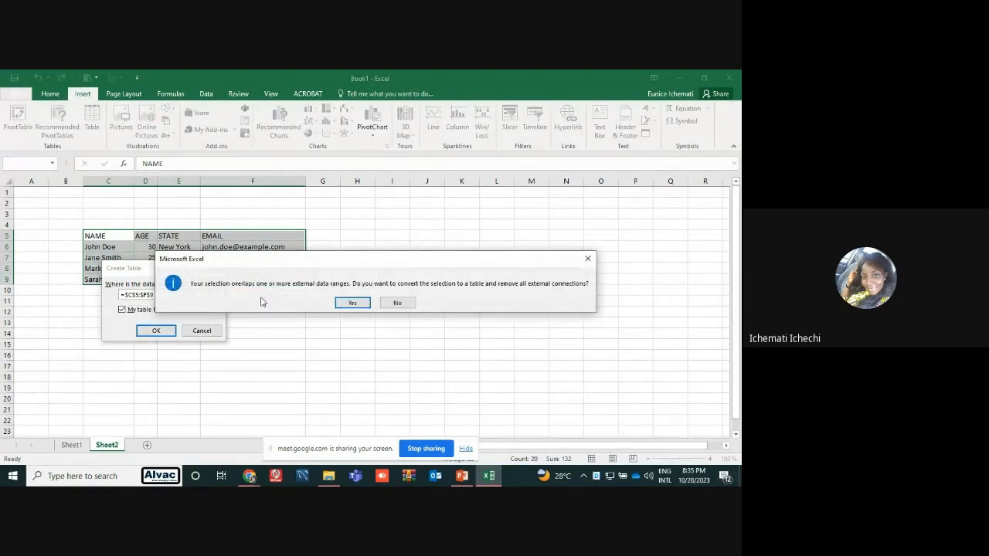
{"action": "left_click", "coordinate": [340, 302]}
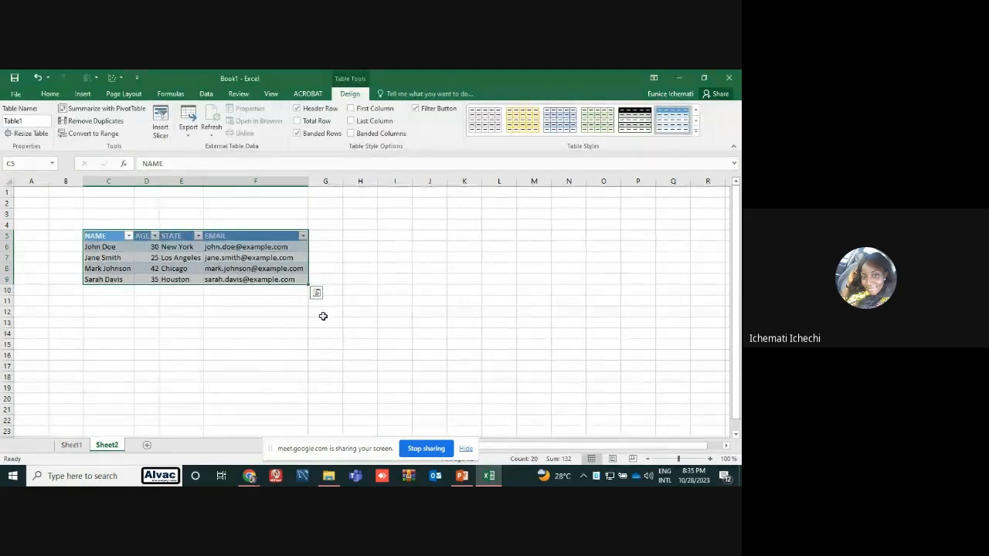
{"action": "left_click", "coordinate": [325, 322]}
Copy the data rows C6:F9 without their headers and paste only their values starting at H5
{"action": "left_click_drag", "start_coordinate": [101, 247], "coordinate": [243, 281]}
{"action": "key", "text": "ctrl+c"}
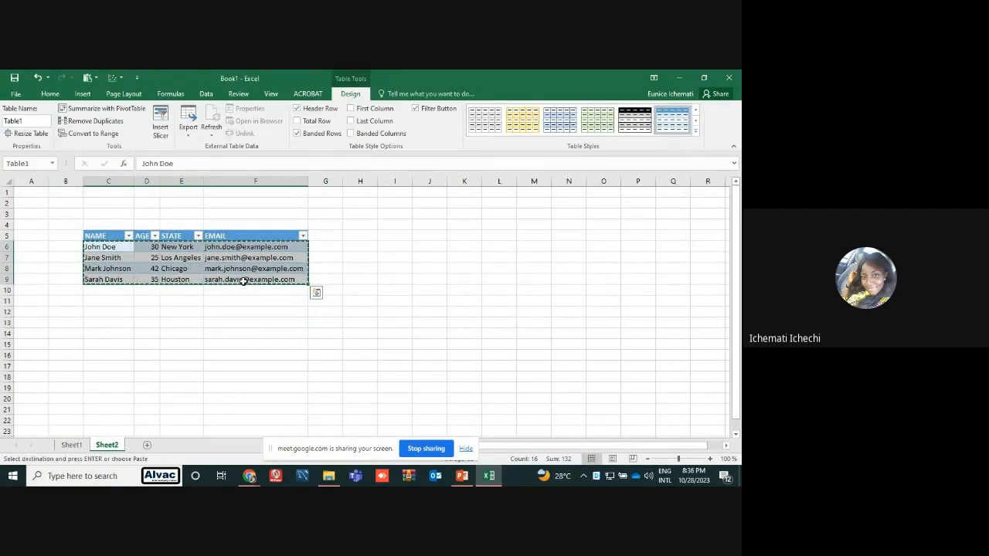
{"action": "left_click", "coordinate": [361, 235]}
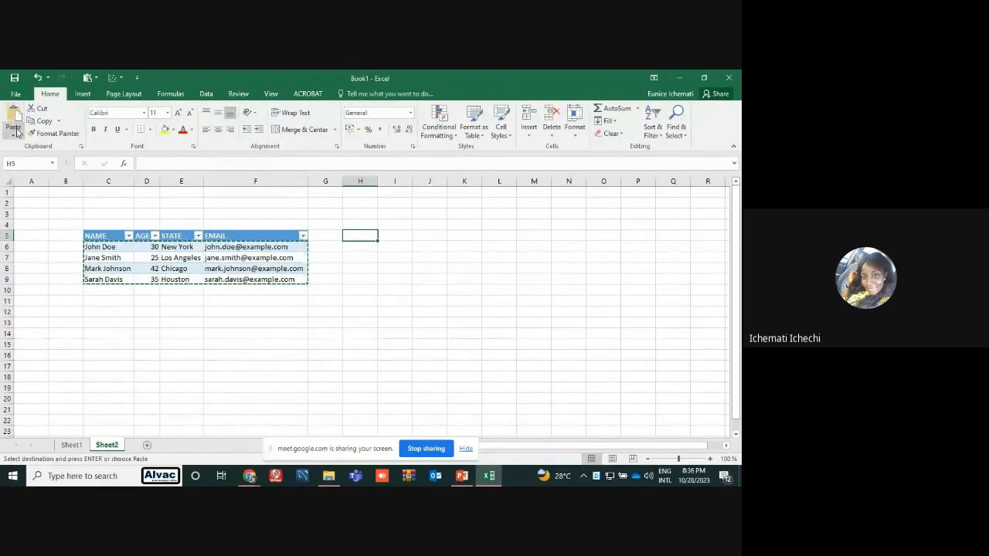
{"action": "left_click", "coordinate": [13, 133]}
{"action": "left_click", "coordinate": [17, 204]}
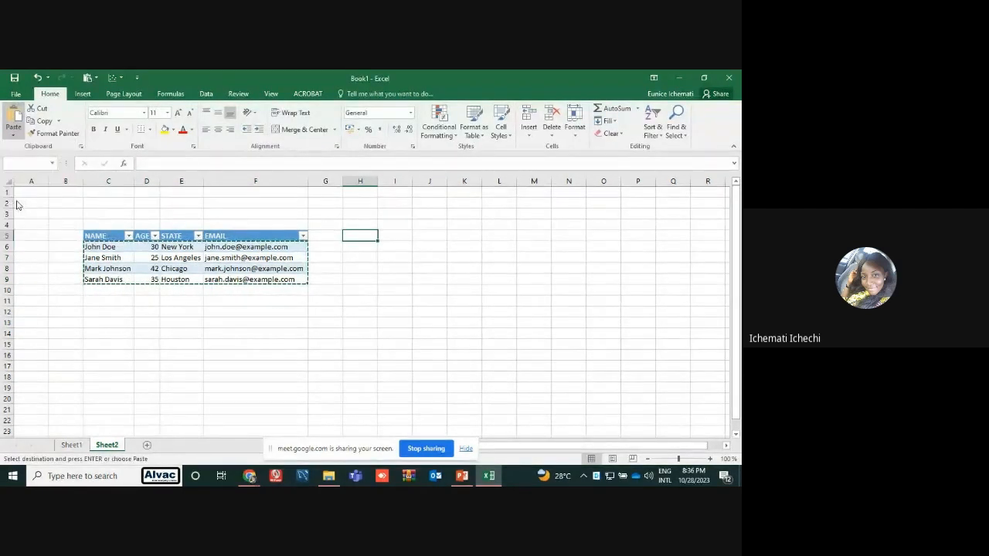
{"action": "left_click", "coordinate": [401, 326]}
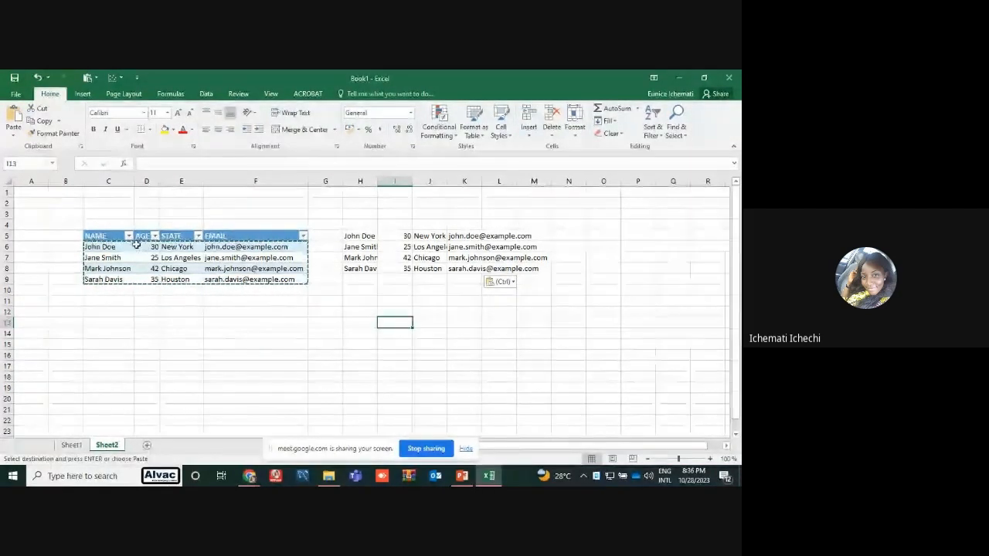
Create a table from the range H5:L8 without marking it as having headers
{"action": "left_click_drag", "start_coordinate": [353, 238], "coordinate": [503, 263]}
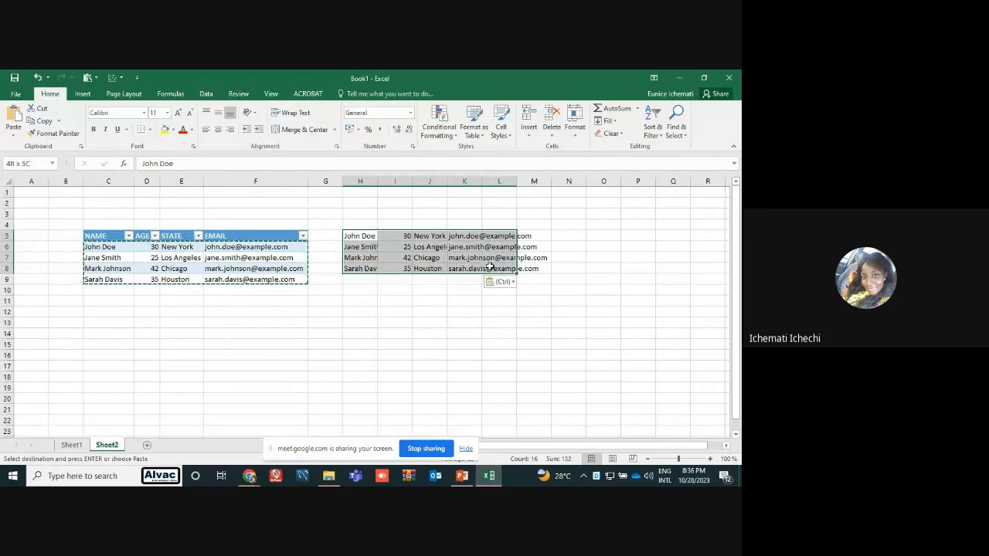
{"action": "left_click", "coordinate": [83, 94]}
{"action": "left_click", "coordinate": [92, 117]}
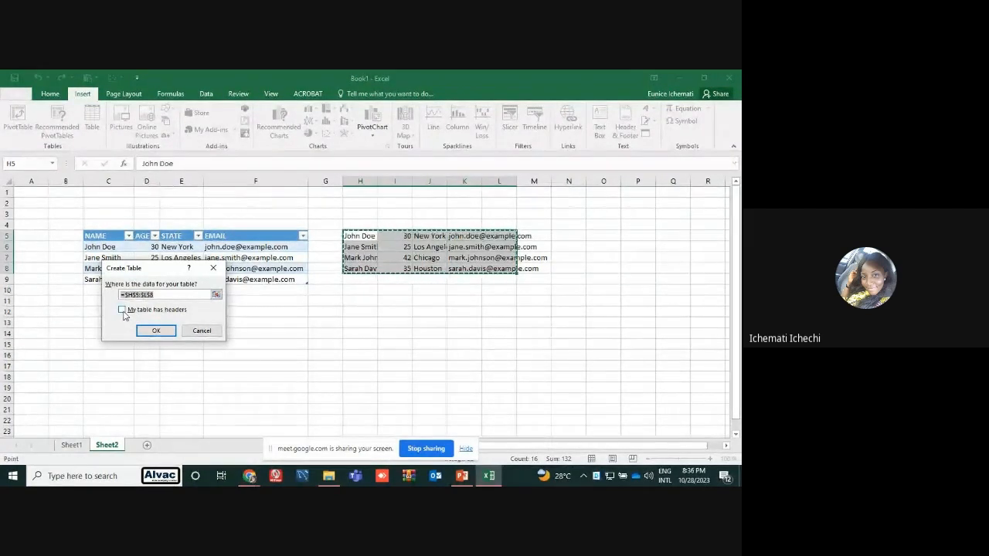
{"action": "left_click", "coordinate": [157, 330]}
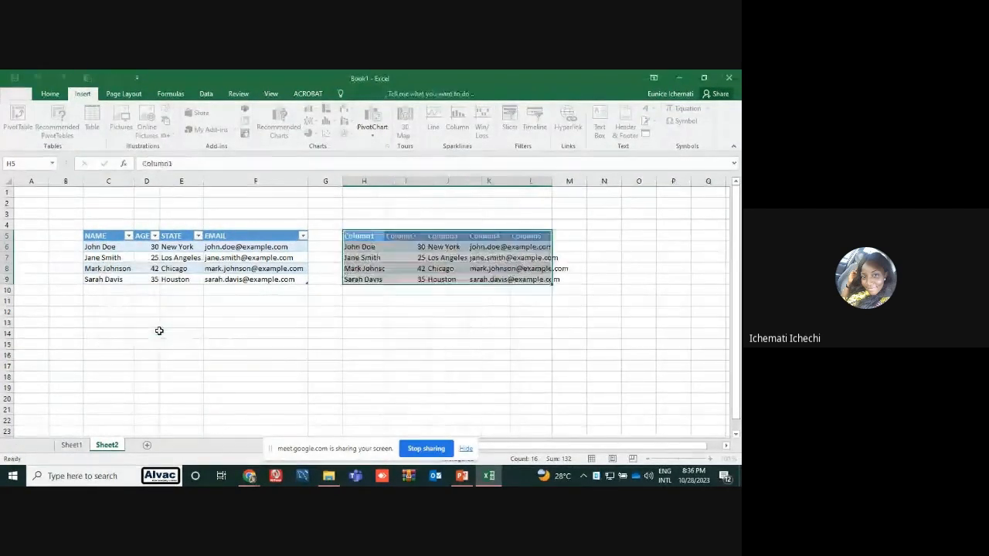
{"action": "left_click", "coordinate": [393, 318]}
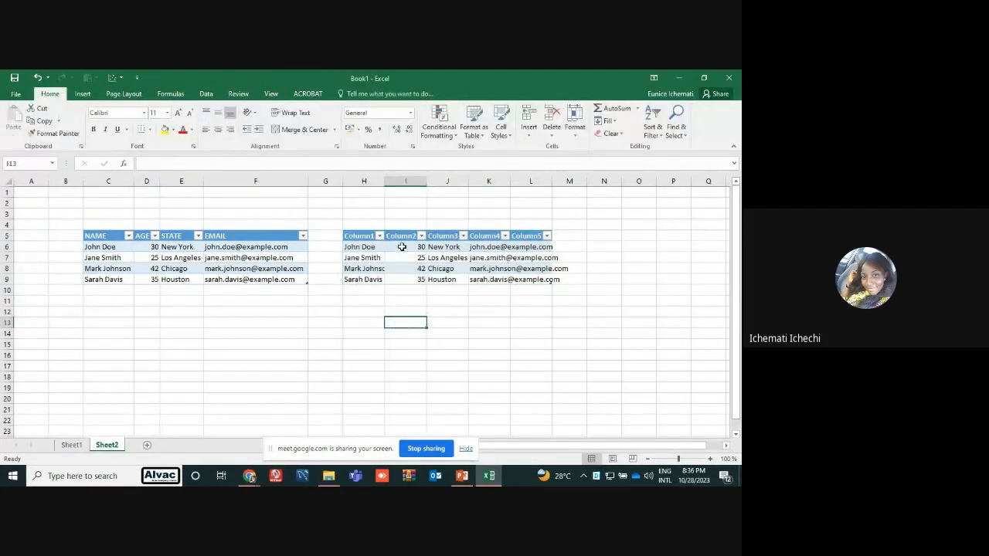
Rename the first column header of the second table, in H5, as NAME
{"action": "left_click", "coordinate": [365, 236]}
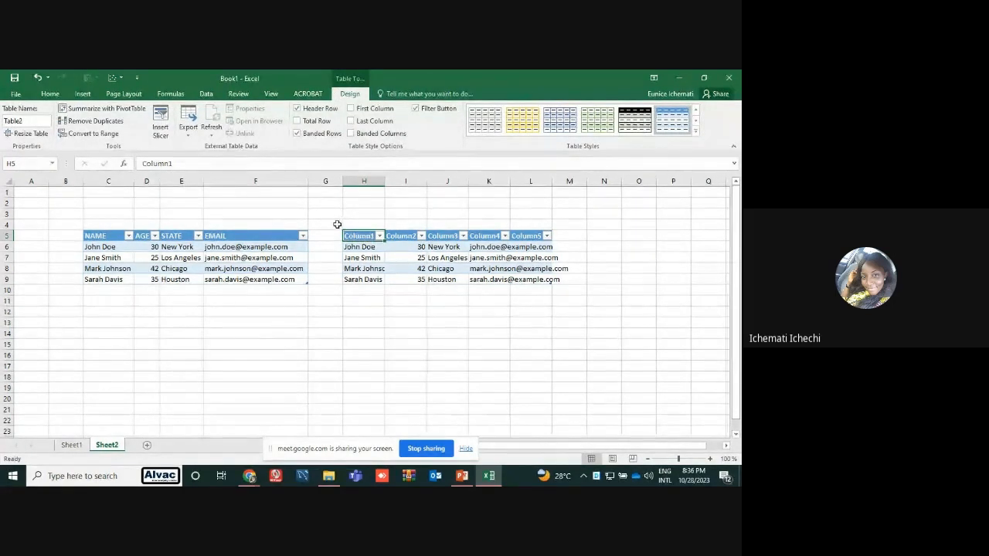
{"action": "left_click", "coordinate": [222, 164]}
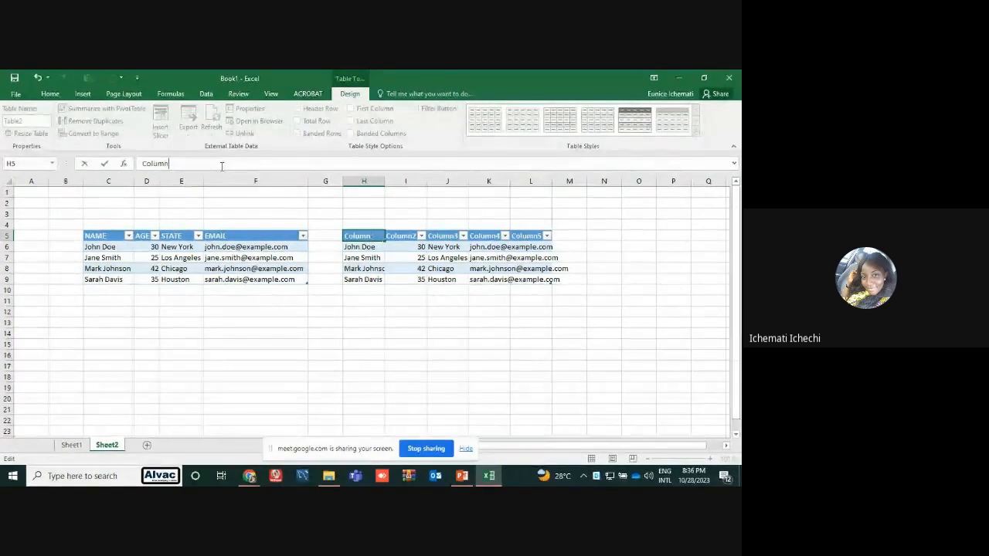
{"action": "key", "text": "BackSpace"}
{"action": "key", "text": "BackSpace"}
{"action": "key", "text": "BackSpace"}
{"action": "key", "text": "BackSpace"}
{"action": "key", "text": "BackSpace"}
{"action": "key", "text": "BackSpace"}
{"action": "type", "text": "NAME"}
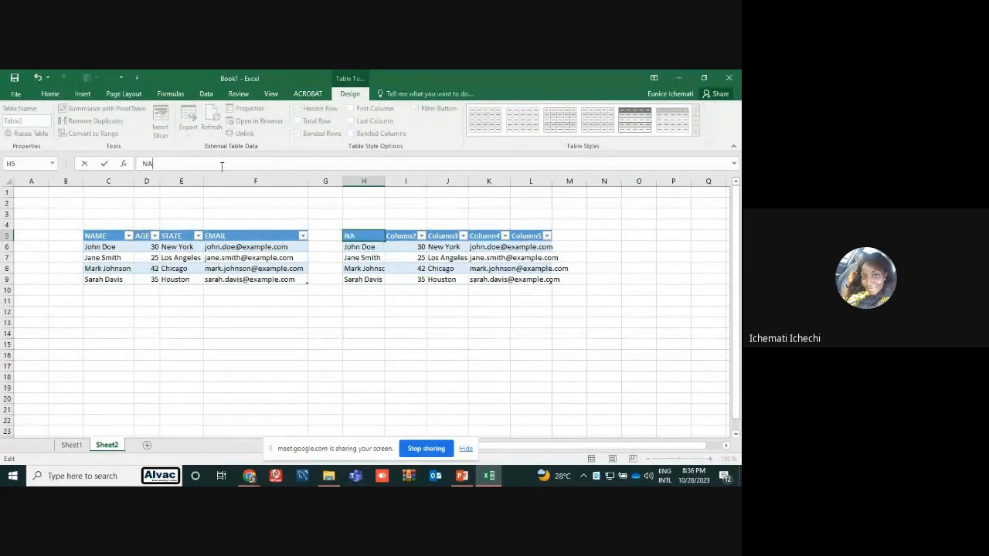
{"action": "left_click", "coordinate": [322, 364]}
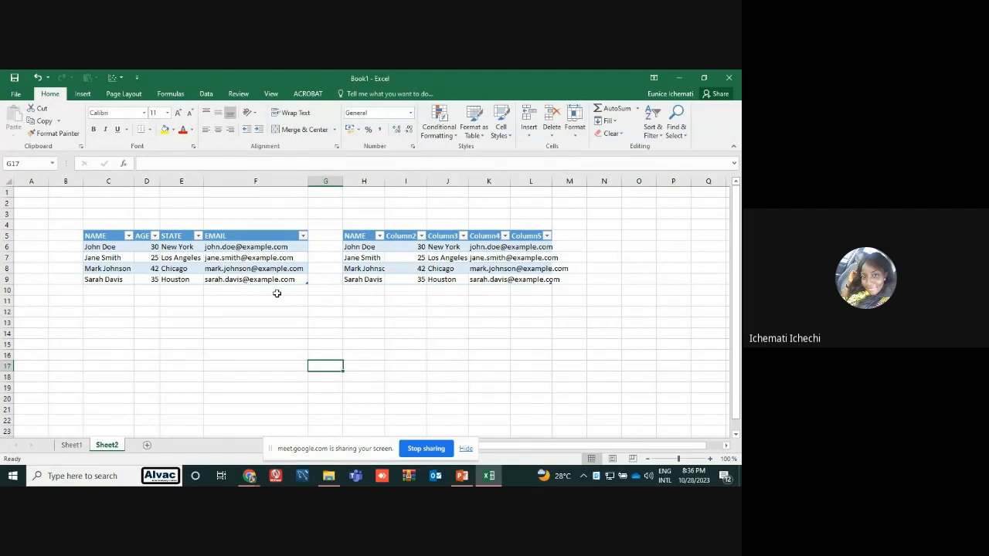
{"action": "left_click_drag", "start_coordinate": [102, 238], "coordinate": [262, 278]}
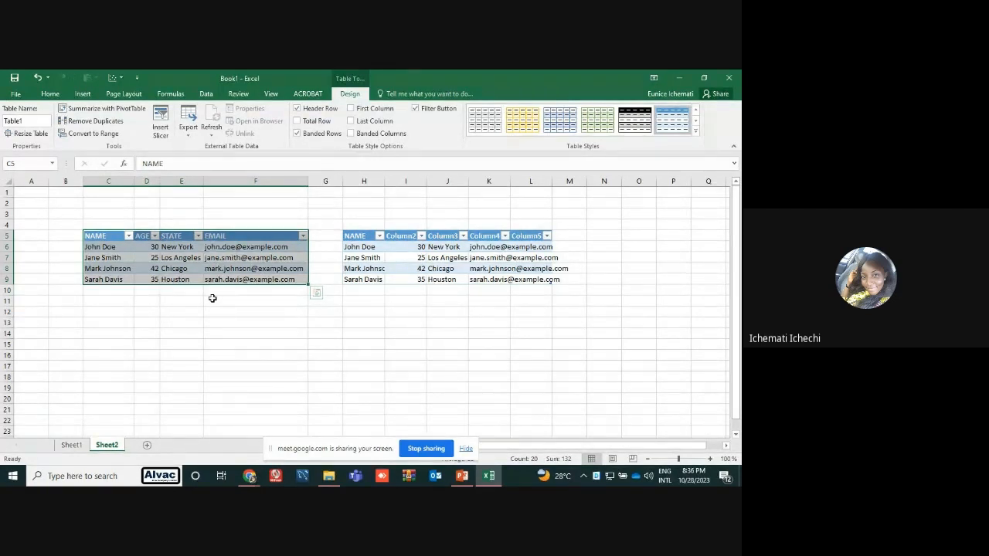
{"action": "left_click_drag", "start_coordinate": [212, 298], "coordinate": [173, 255]}
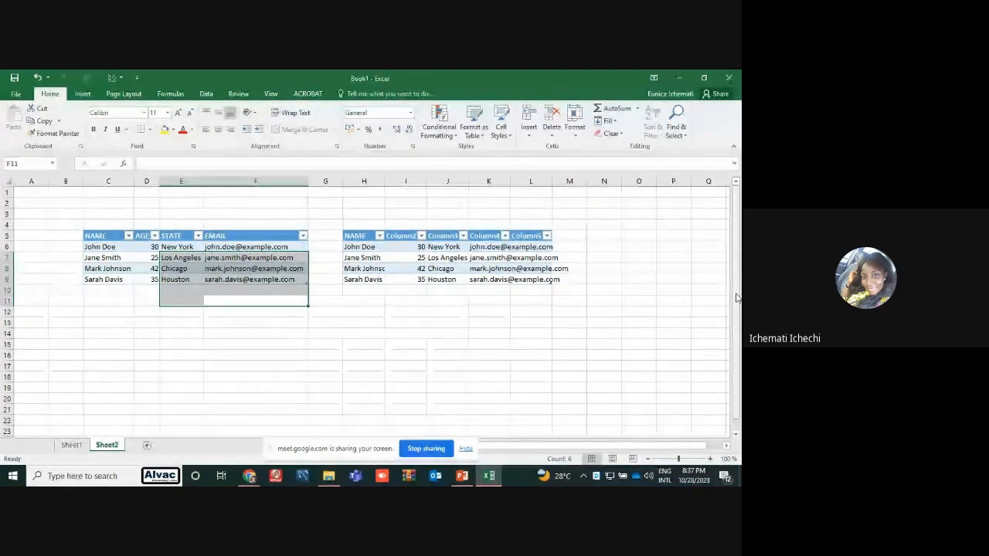
{"action": "left_click_drag", "start_coordinate": [730, 295], "coordinate": [736, 296]}
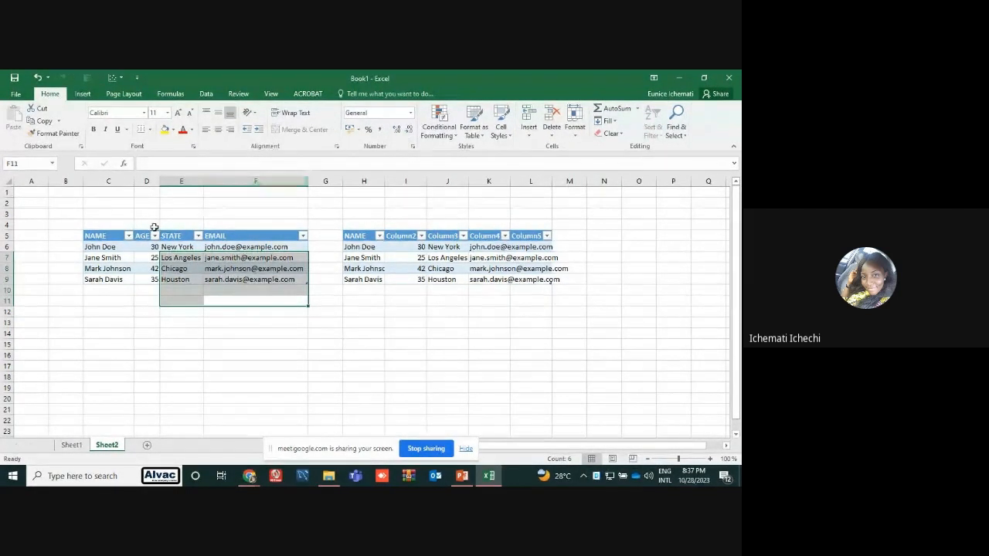
{"action": "left_click_drag", "start_coordinate": [45, 197], "coordinate": [739, 391]}
{"action": "left_click_drag", "start_coordinate": [734, 329], "coordinate": [735, 197]}
{"action": "left_click_drag", "start_coordinate": [596, 447], "coordinate": [408, 445]}
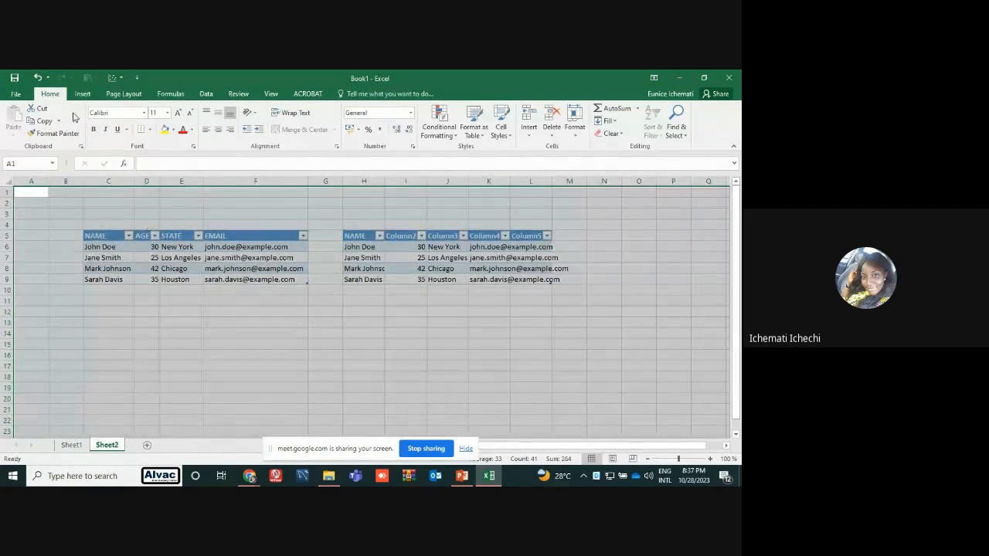
Try to create a table over the blank range A1:C4 without headers
{"action": "left_click", "coordinate": [27, 195]}
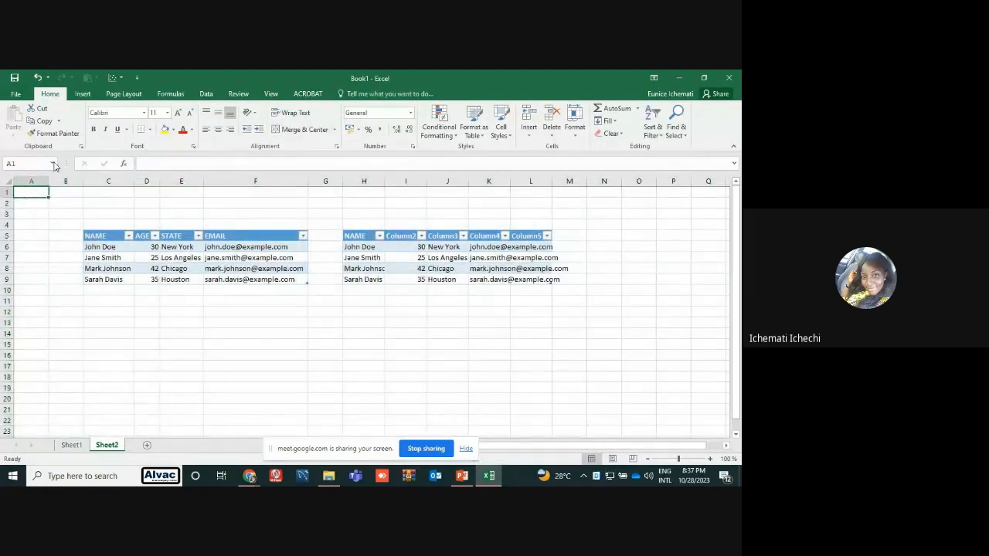
{"action": "left_click", "coordinate": [83, 93]}
{"action": "left_click", "coordinate": [92, 120]}
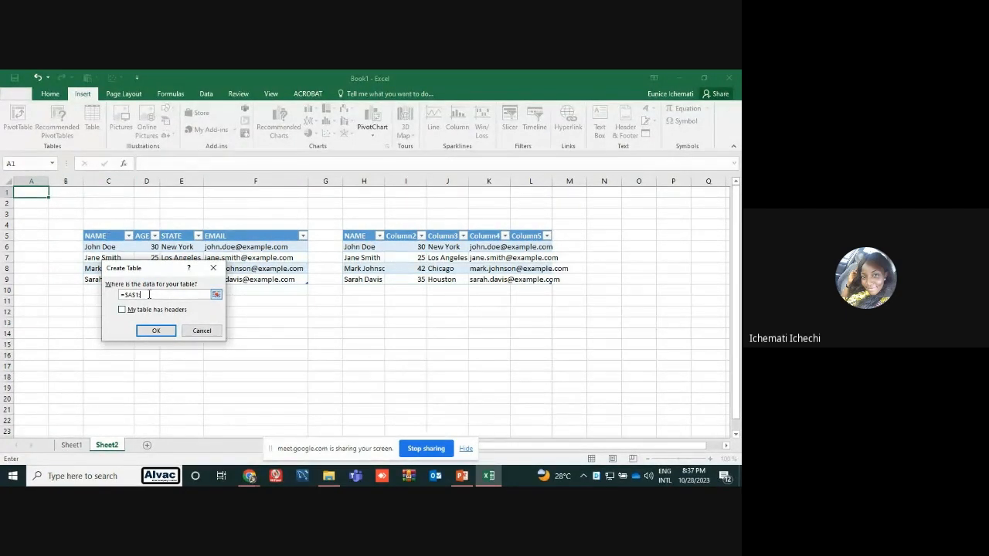
{"action": "left_click", "coordinate": [111, 225]}
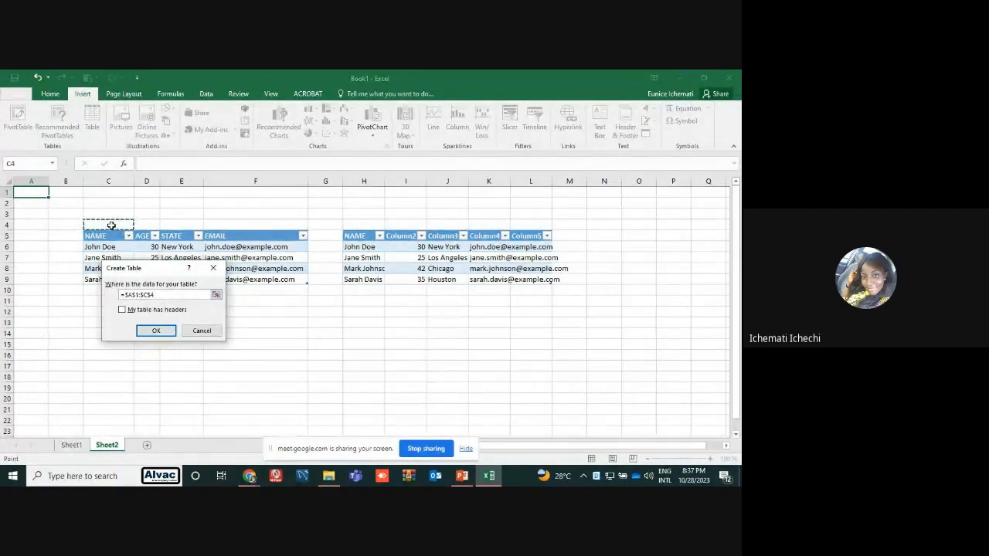
{"action": "left_click", "coordinate": [140, 330]}
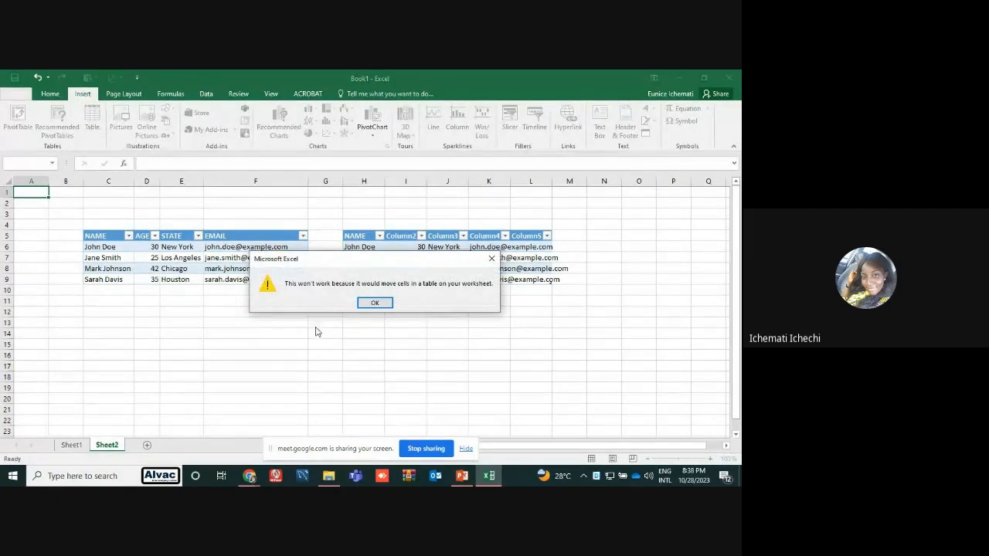
{"action": "left_click", "coordinate": [373, 303]}
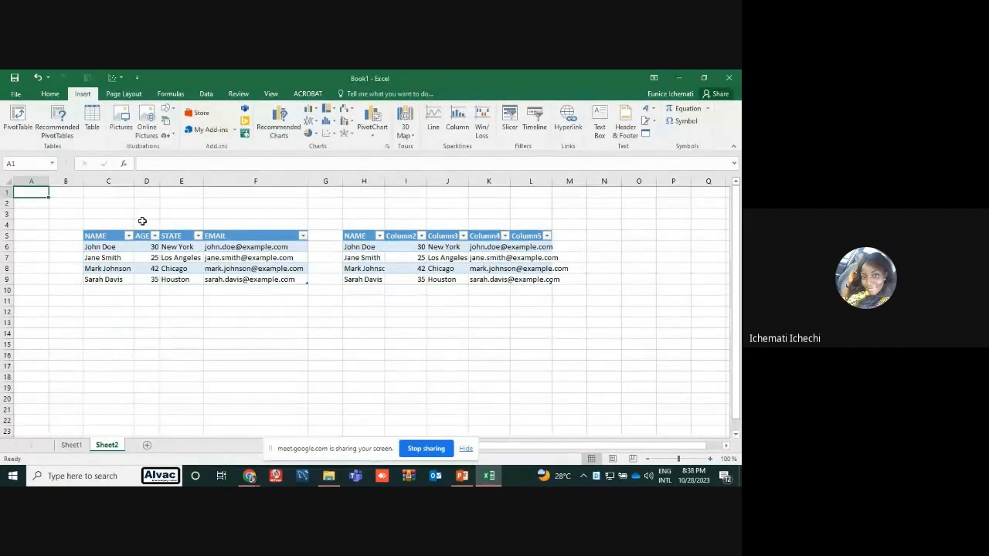
Move the first table, with its header row, from C5:F9 down to start at C12
{"action": "left_click_drag", "start_coordinate": [114, 236], "coordinate": [220, 280]}
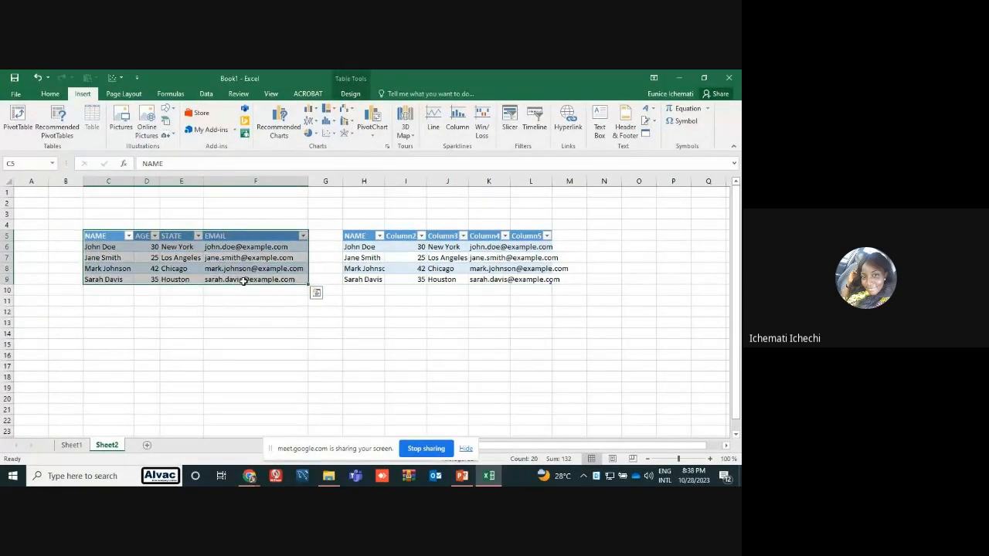
{"action": "key", "text": "ctrl+c"}
{"action": "left_click", "coordinate": [126, 313]}
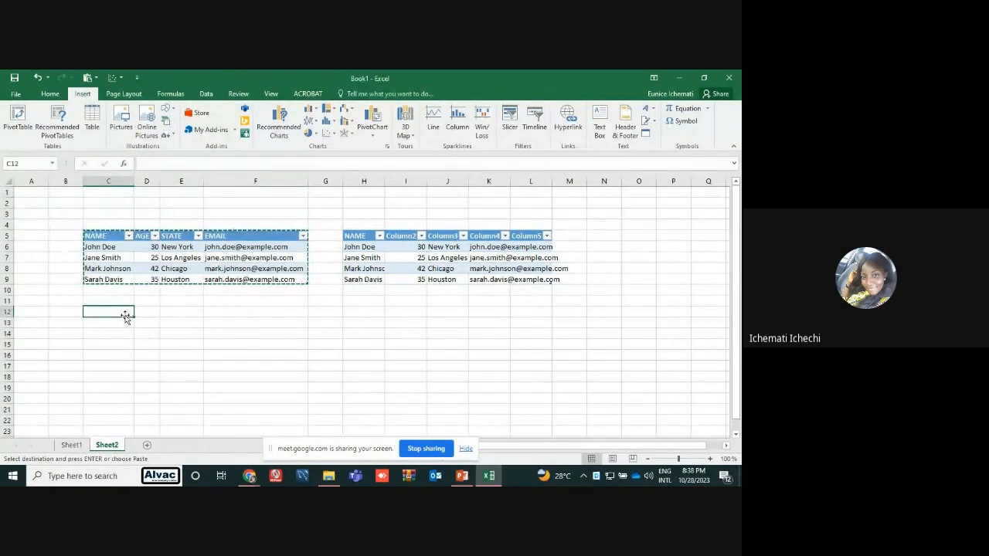
{"action": "key", "text": "ctrl+v"}
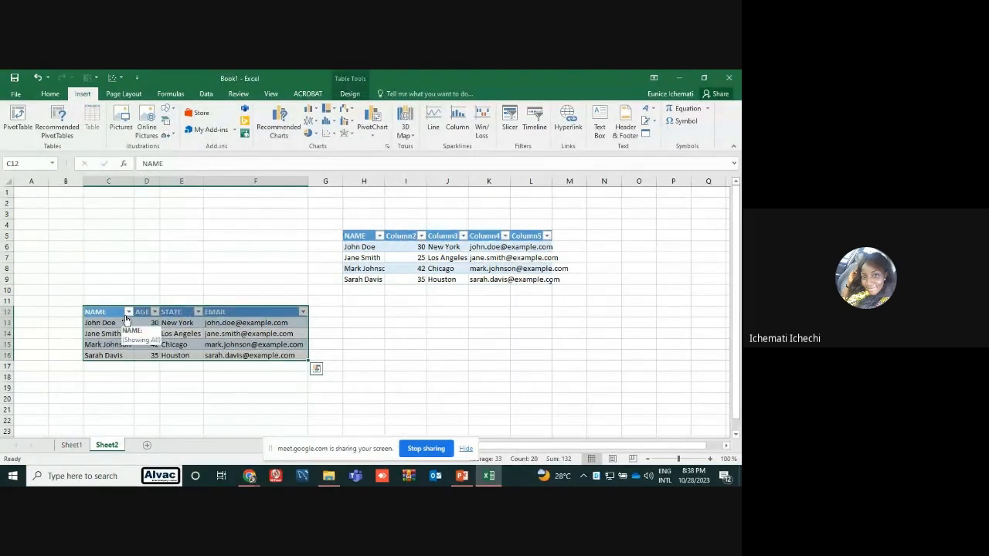
{"action": "left_click", "coordinate": [158, 202]}
Create a new blank table at cell A1 without the headers option
{"action": "left_click", "coordinate": [63, 211]}
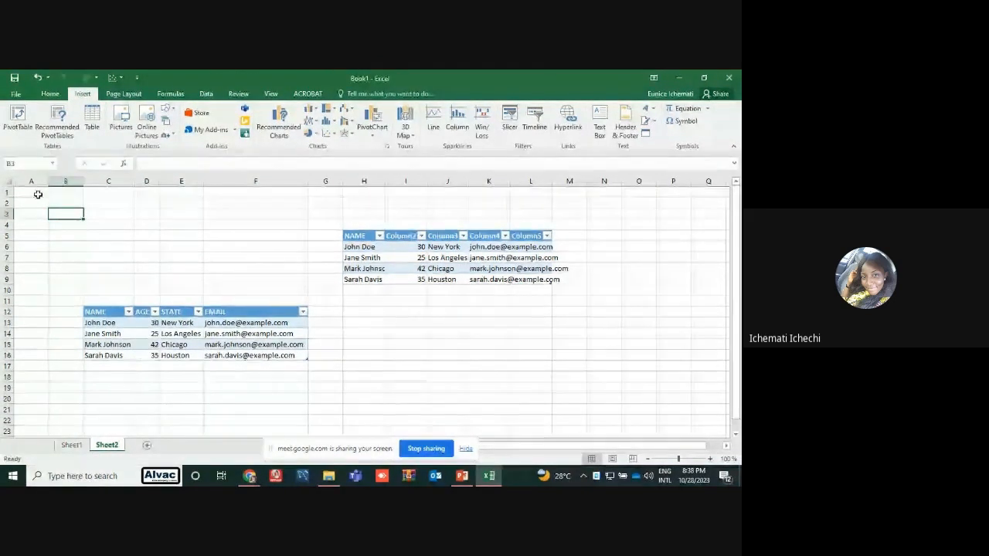
{"action": "left_click", "coordinate": [37, 194]}
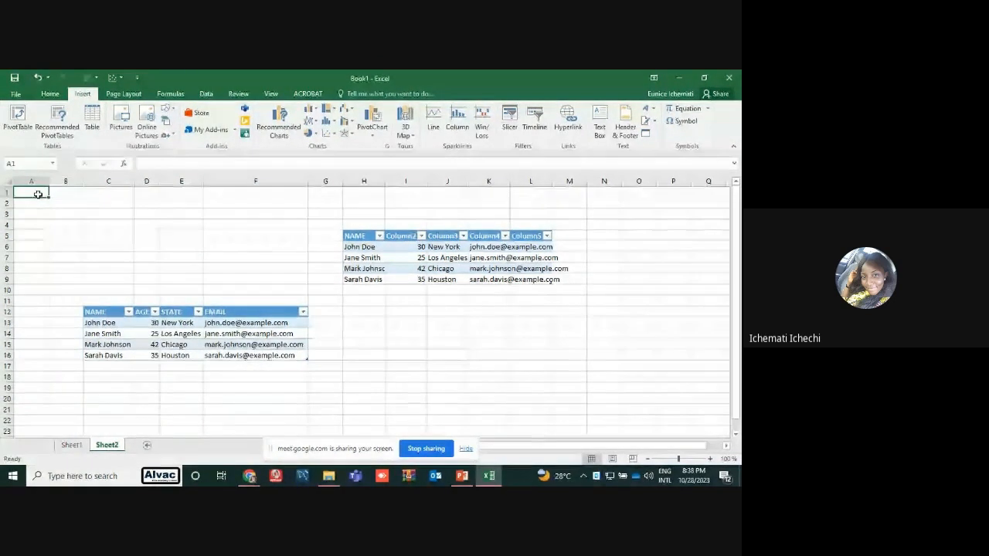
{"action": "left_click", "coordinate": [92, 123]}
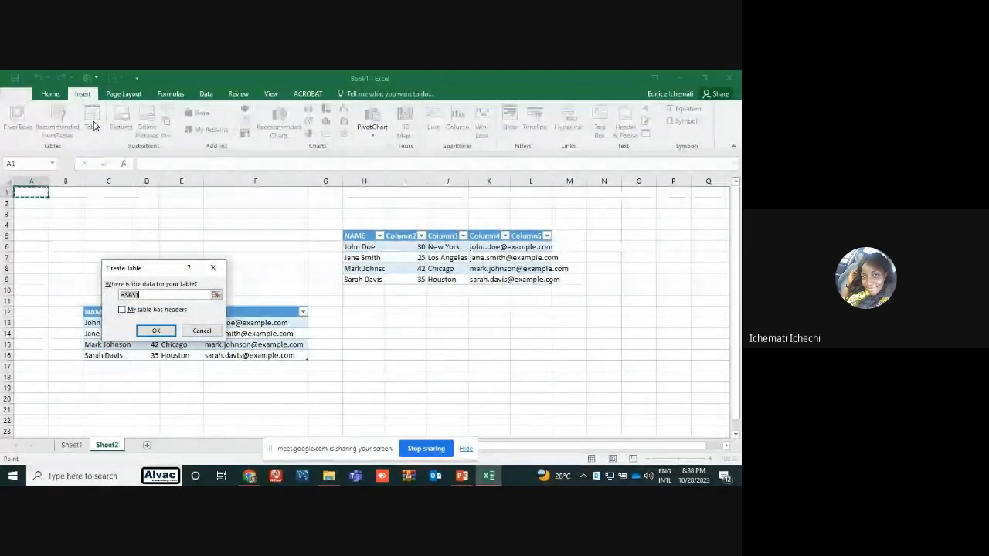
{"action": "left_click", "coordinate": [157, 332]}
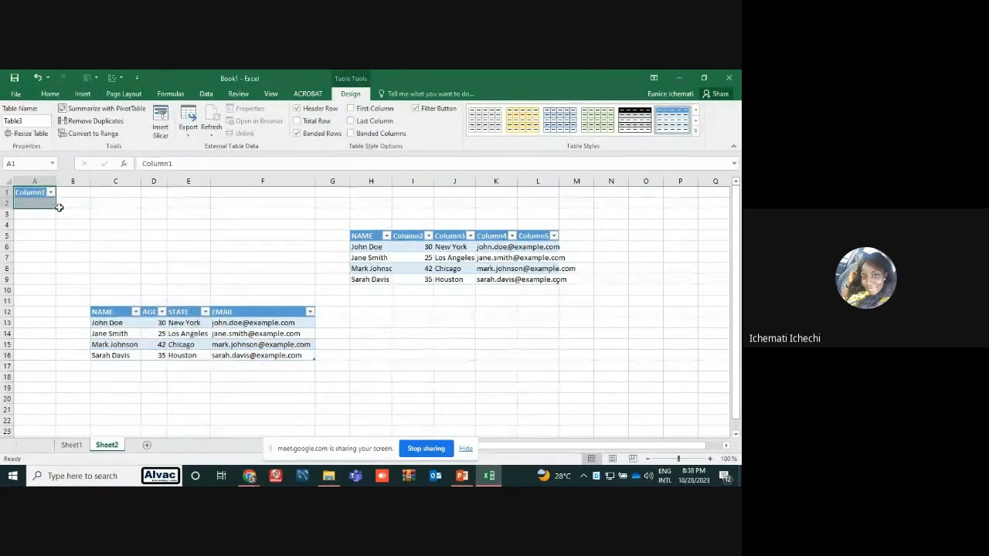
Extend the blank table at A1 across to column E and the table at C12 across to column H
{"action": "mouse_move", "coordinate": [55, 207]}
{"action": "left_mouse_down"}
{"action": "mouse_move", "coordinate": [159, 230]}
{"action": "mouse_move", "coordinate": [177, 250]}
{"action": "mouse_move", "coordinate": [61, 209]}
{"action": "left_mouse_up"}
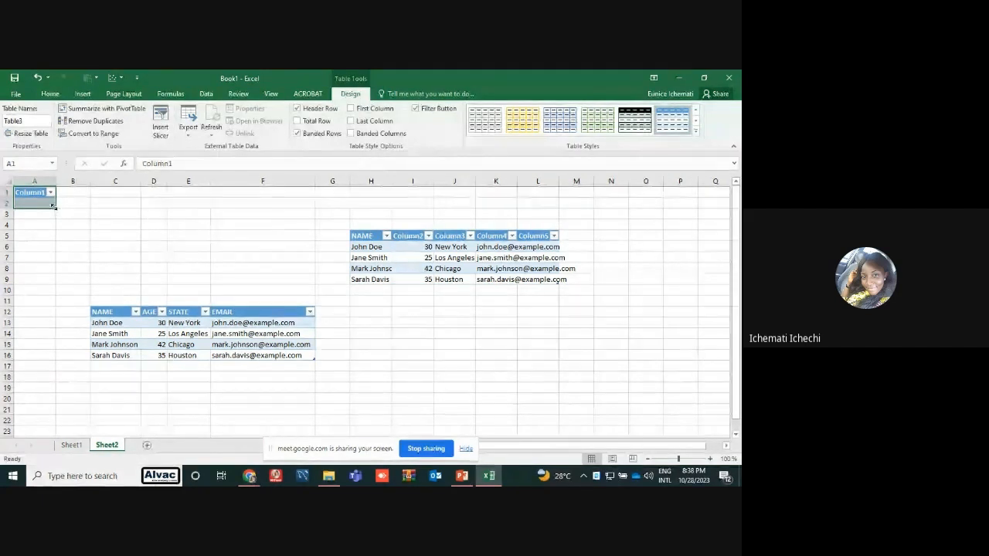
{"action": "left_click", "coordinate": [34, 224]}
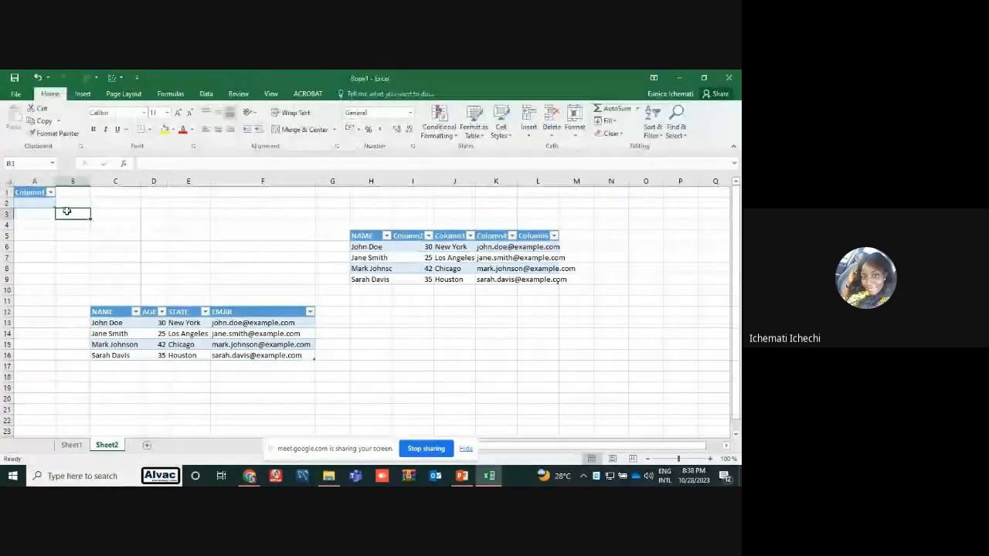
{"action": "left_click", "coordinate": [37, 202]}
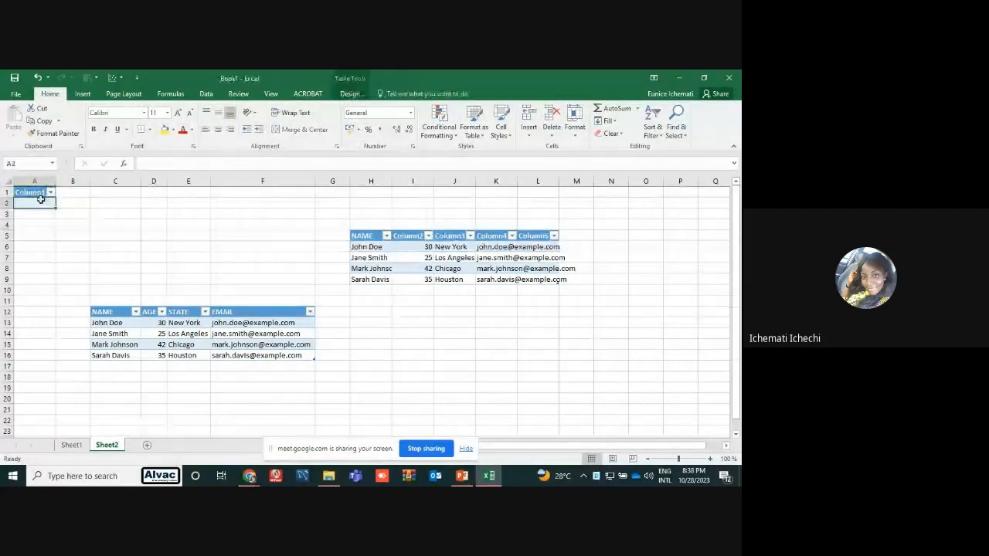
{"action": "left_click_drag", "start_coordinate": [38, 192], "coordinate": [46, 203]}
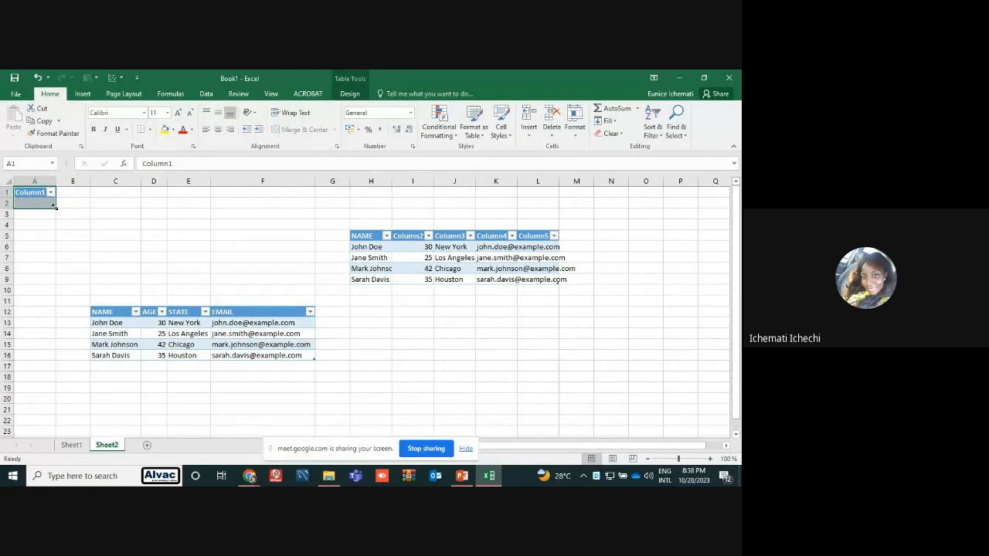
{"action": "left_click_drag", "start_coordinate": [54, 206], "coordinate": [220, 279]}
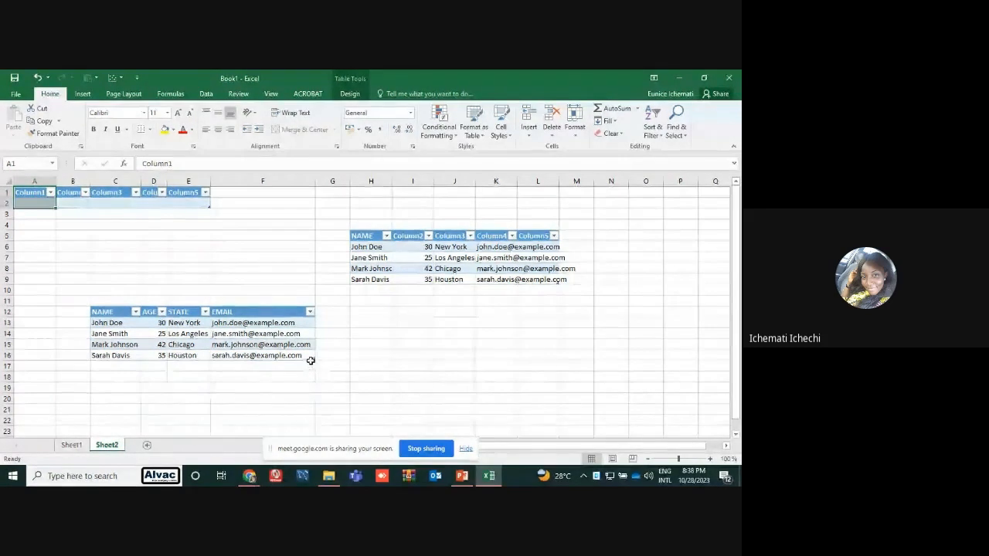
{"action": "left_click_drag", "start_coordinate": [314, 357], "coordinate": [389, 427]}
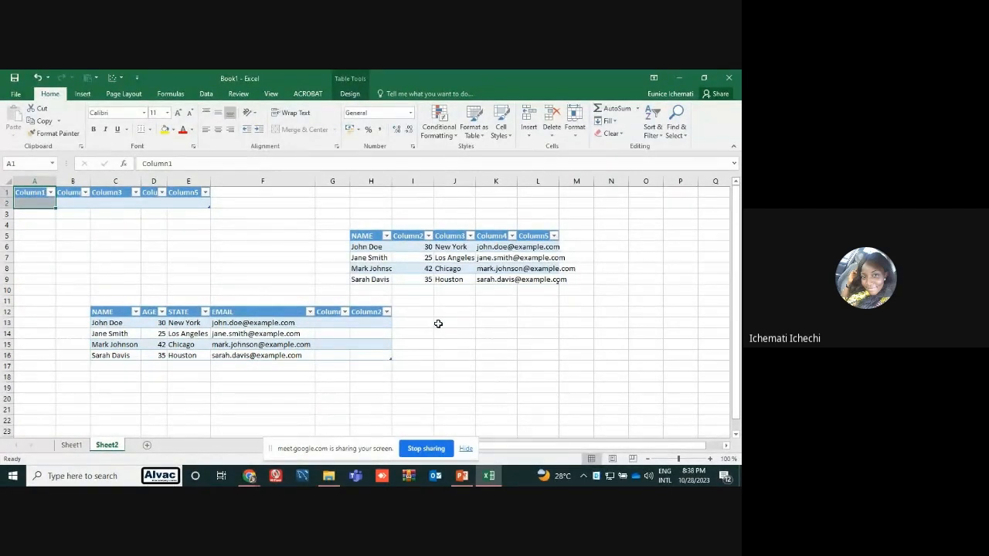
Switch to the PowerPoint guide to read the Conditional Formatting instructions on slide 10, and return to the Excel sheet
{"action": "left_click", "coordinate": [456, 478]}
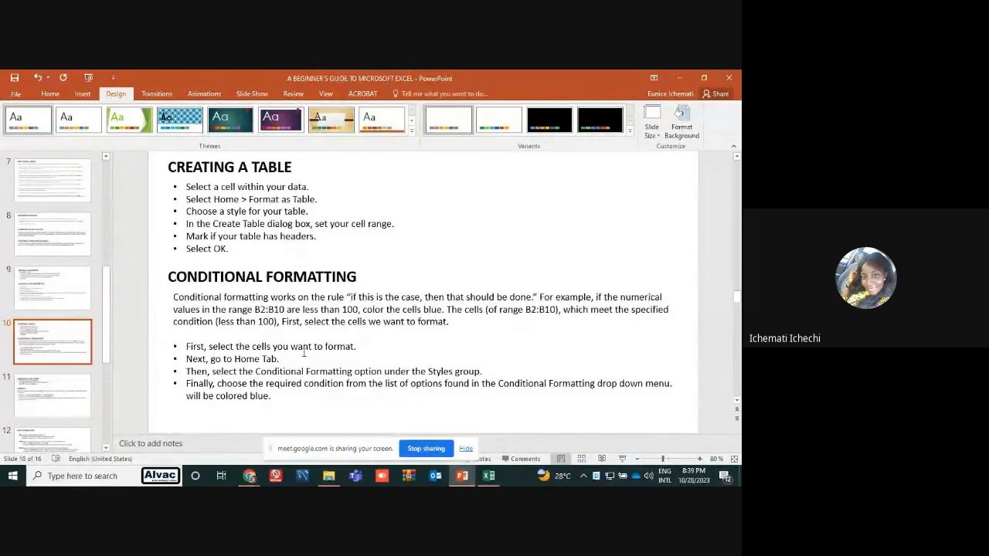
{"action": "left_click", "coordinate": [676, 77]}
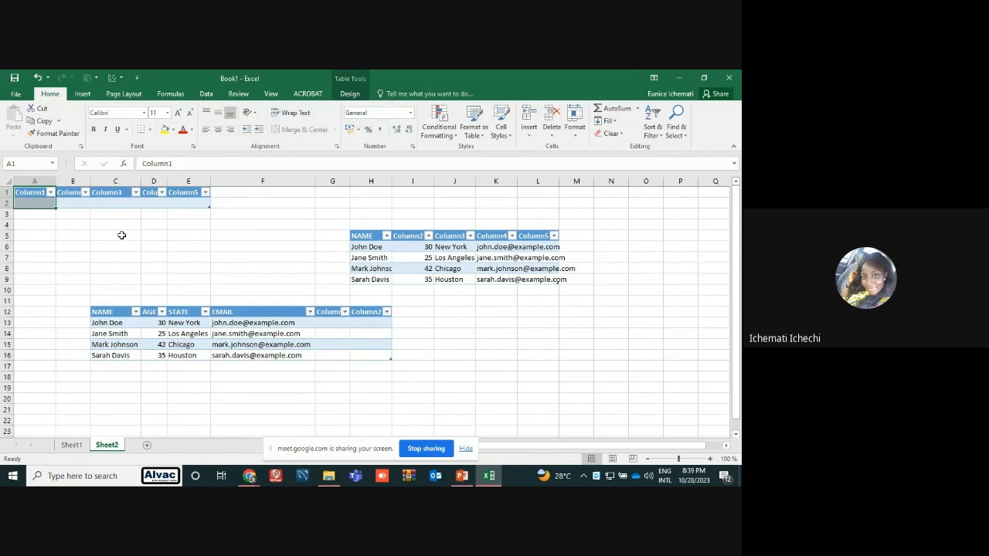
{"action": "left_click", "coordinate": [37, 245]}
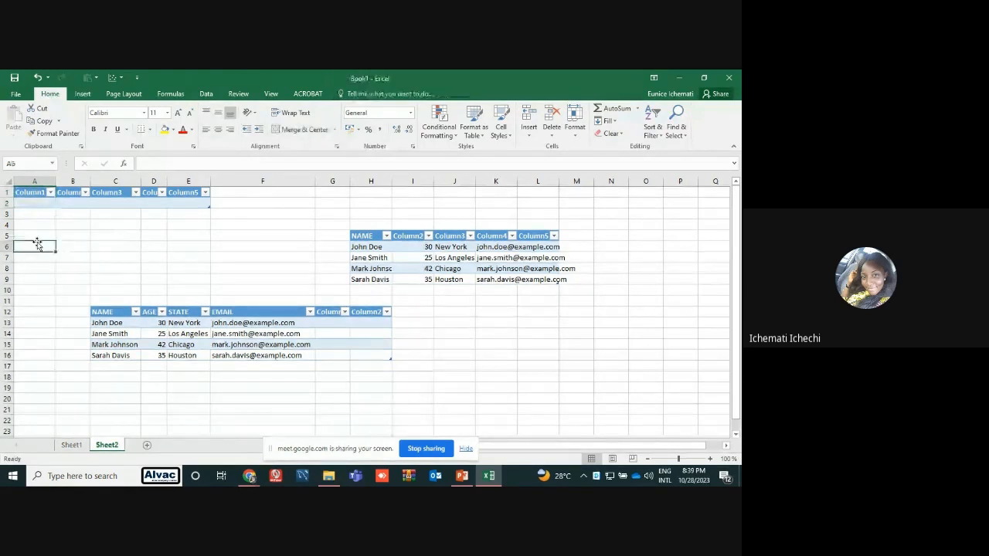
Copy the four names in C13:C16 and paste them as values only, starting at cell A4
{"action": "left_click", "coordinate": [109, 325]}
{"action": "left_click_drag", "start_coordinate": [109, 325], "coordinate": [109, 354]}
{"action": "key", "text": "ctrl+c"}
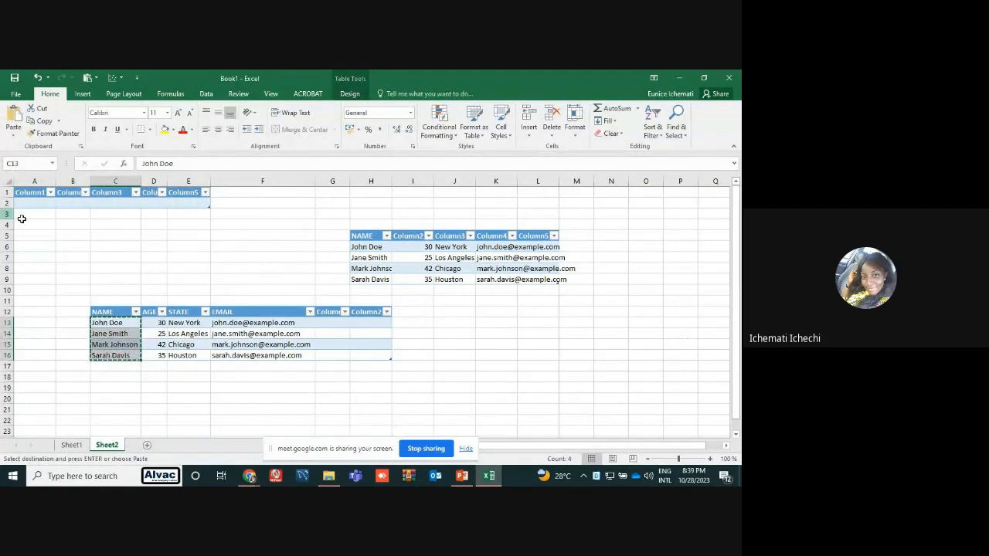
{"action": "left_click", "coordinate": [27, 224]}
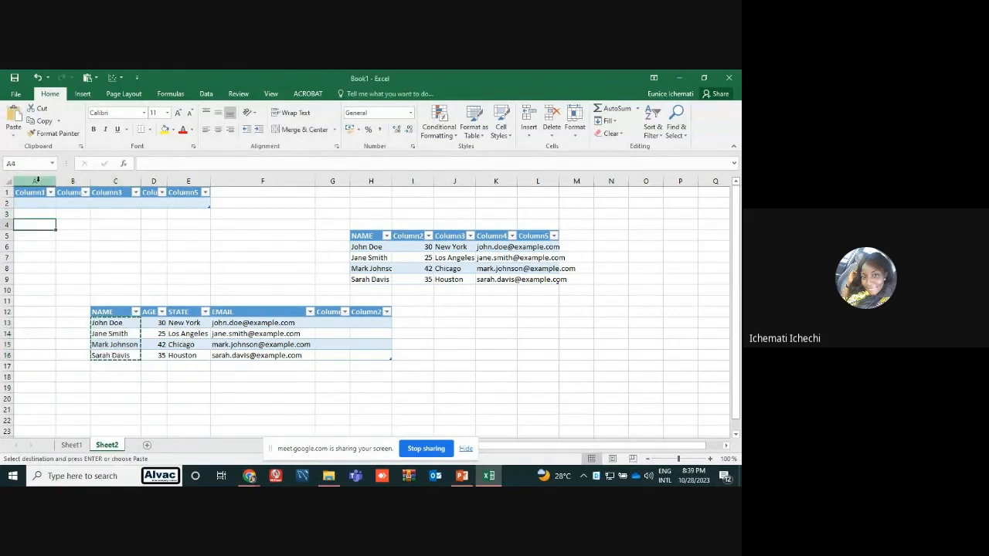
{"action": "right_click", "coordinate": [12, 138]}
{"action": "left_click", "coordinate": [13, 135]}
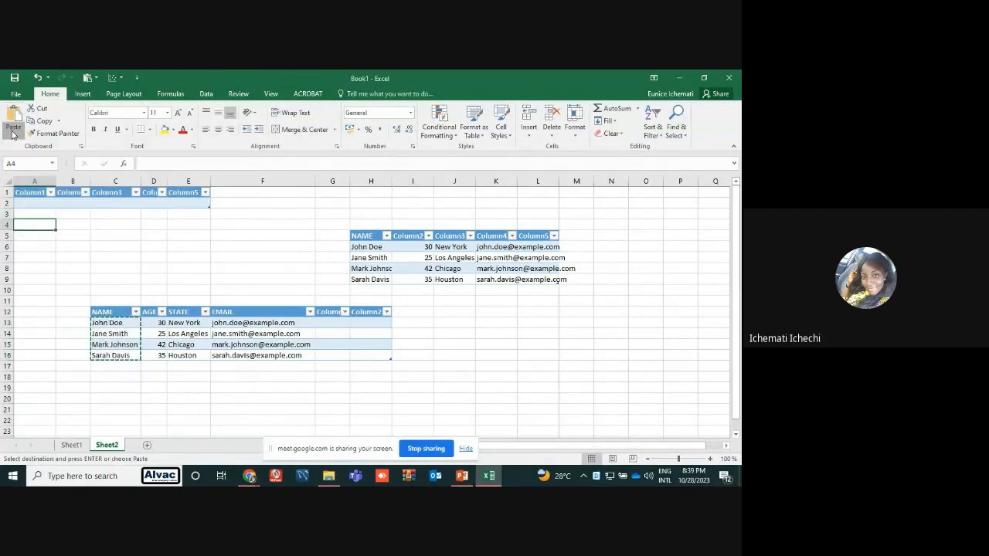
{"action": "left_click", "coordinate": [12, 135]}
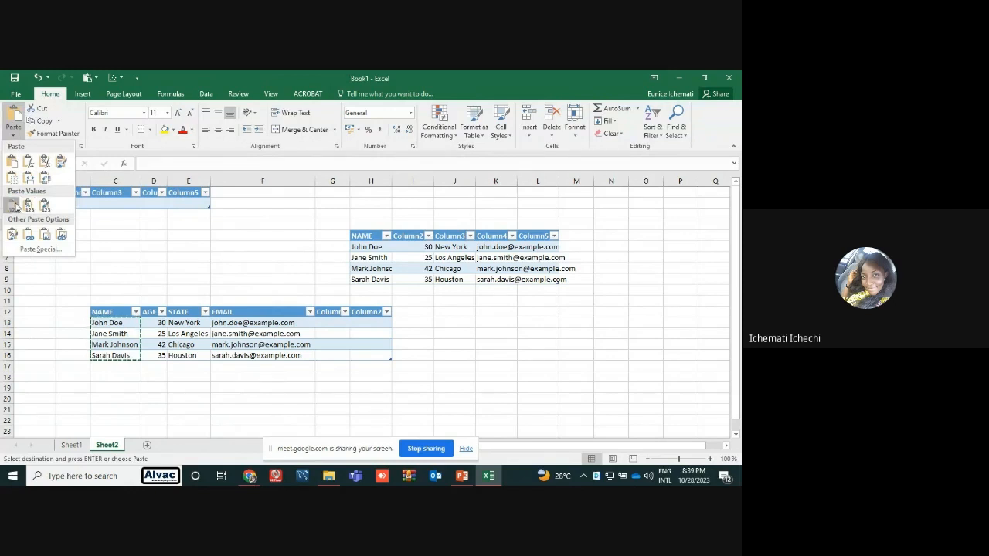
{"action": "left_click", "coordinate": [13, 205]}
{"action": "left_click", "coordinate": [127, 257]}
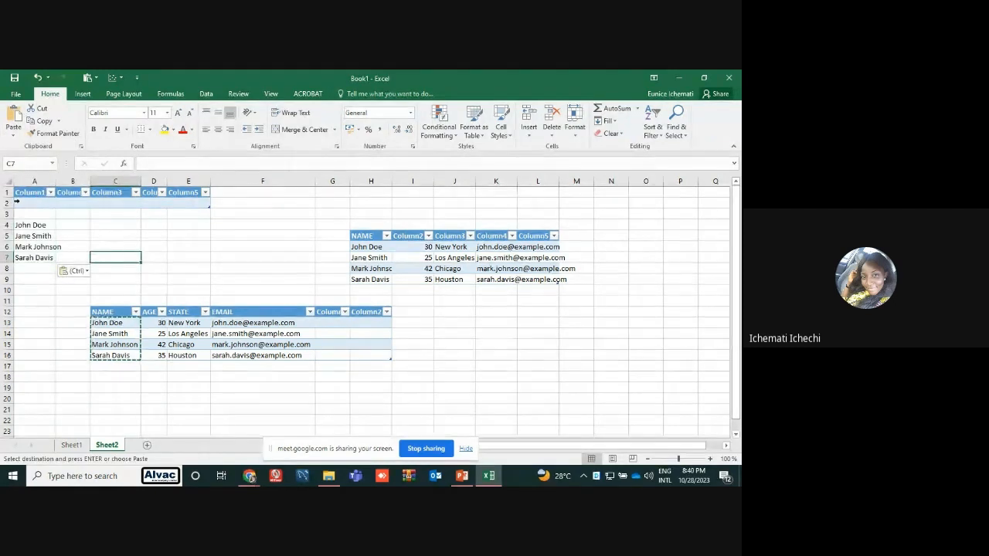
Copy the name in A4 into each of the cells A8, A9, A10 and A11
{"action": "left_click", "coordinate": [34, 225]}
{"action": "key", "text": "ctrl+c"}
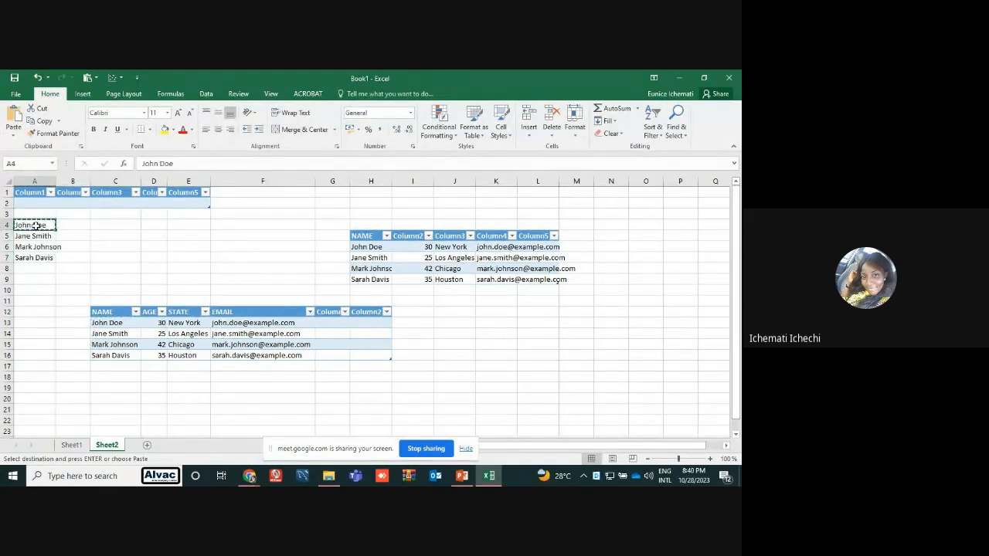
{"action": "left_click", "coordinate": [31, 268]}
{"action": "key", "text": "ctrl+v"}
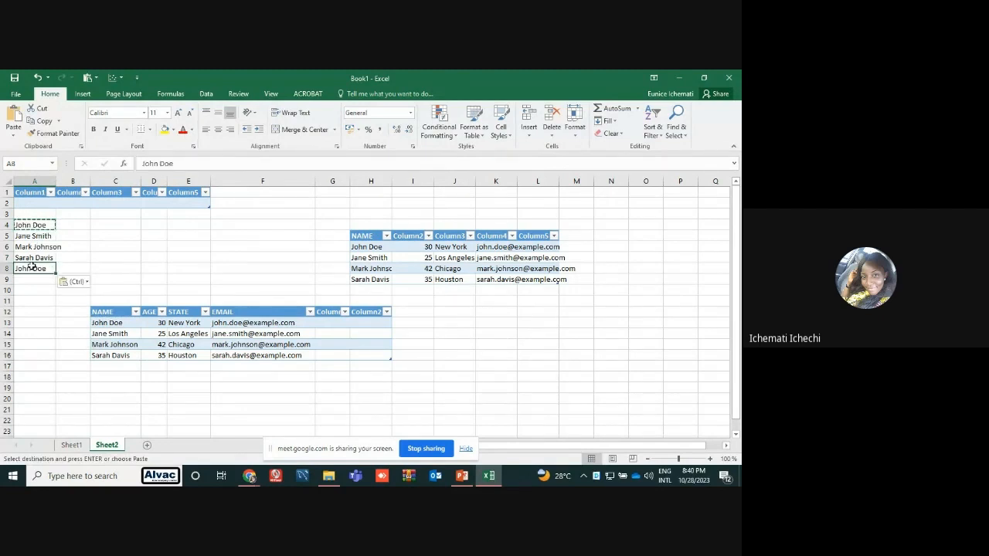
{"action": "left_click", "coordinate": [27, 282]}
{"action": "key", "text": "ctrl+v"}
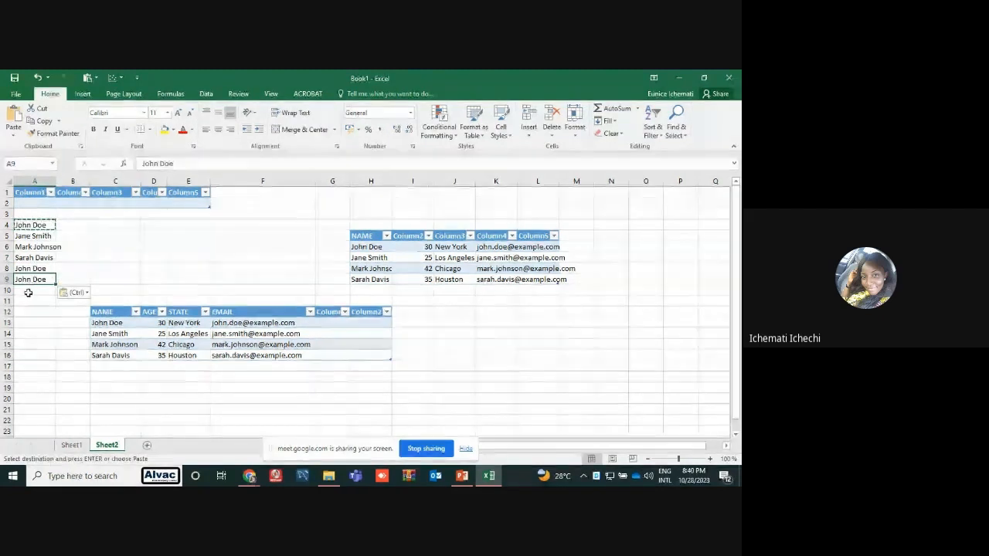
{"action": "left_click", "coordinate": [27, 292]}
{"action": "key", "text": "ctrl+v"}
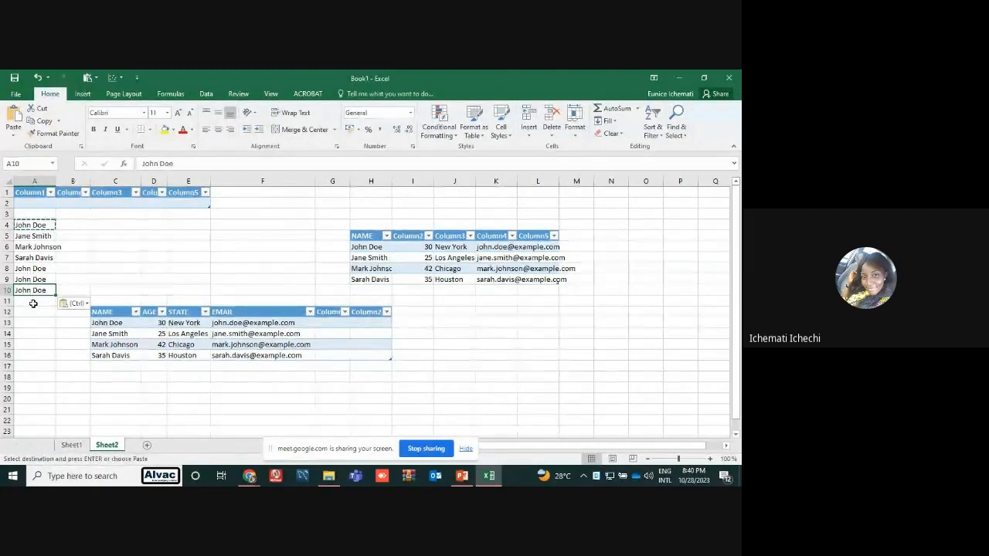
{"action": "left_click", "coordinate": [33, 303]}
{"action": "key", "text": "ctrl+v"}
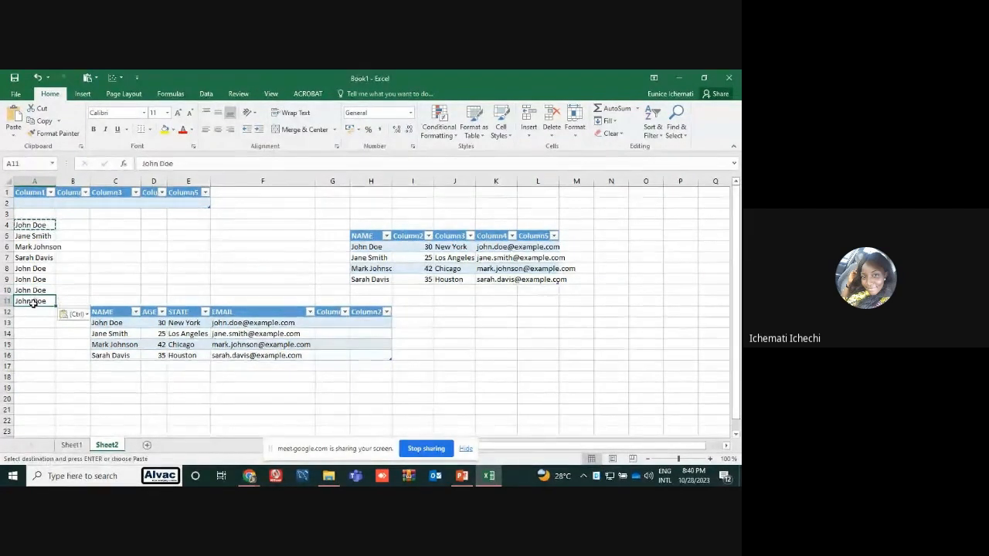
{"action": "left_click", "coordinate": [159, 234]}
{"action": "double_click", "coordinate": [136, 234]}
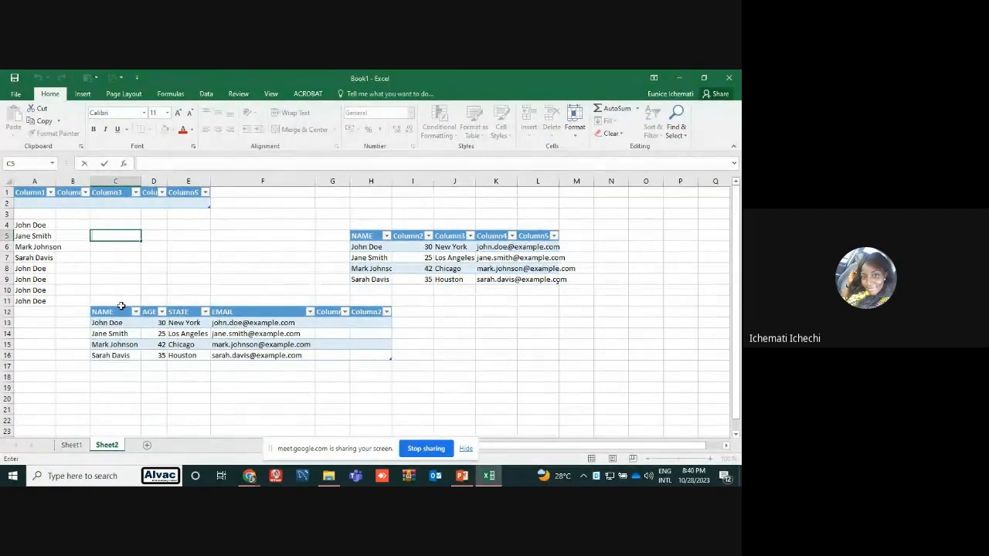
Apply a Duplicate Values conditional formatting rule with Red Text to the names in A4:A11
{"action": "left_click", "coordinate": [49, 229]}
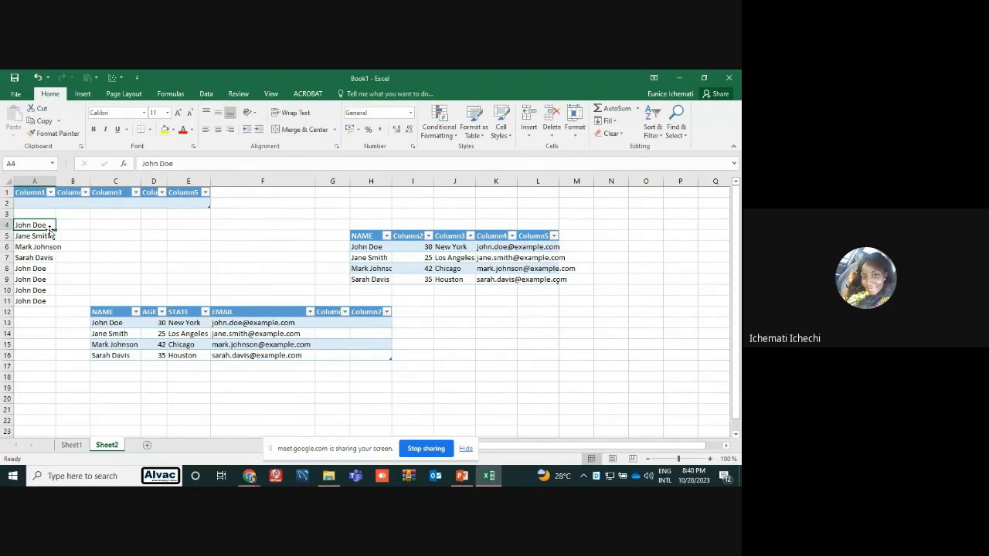
{"action": "left_click_drag", "start_coordinate": [31, 223], "coordinate": [23, 300]}
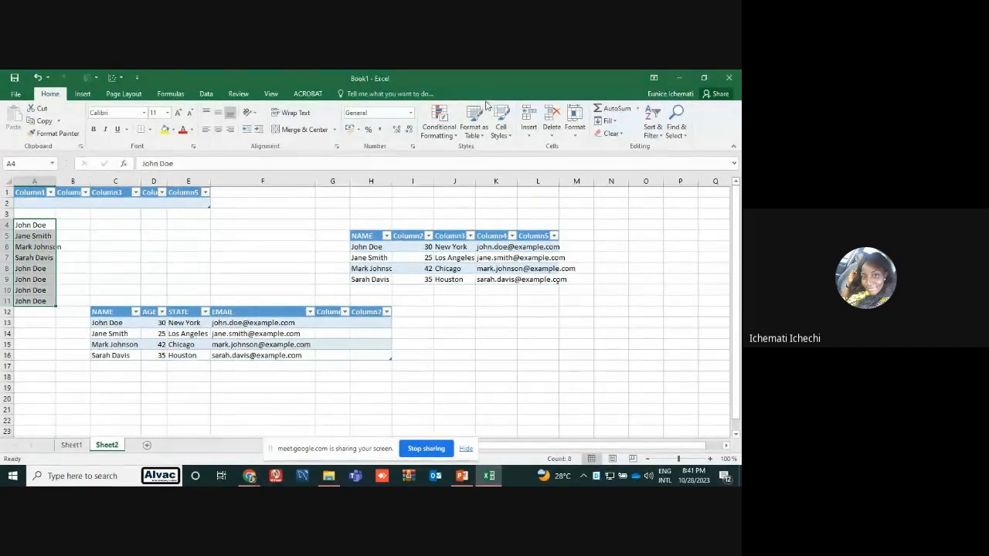
{"action": "left_click", "coordinate": [451, 134]}
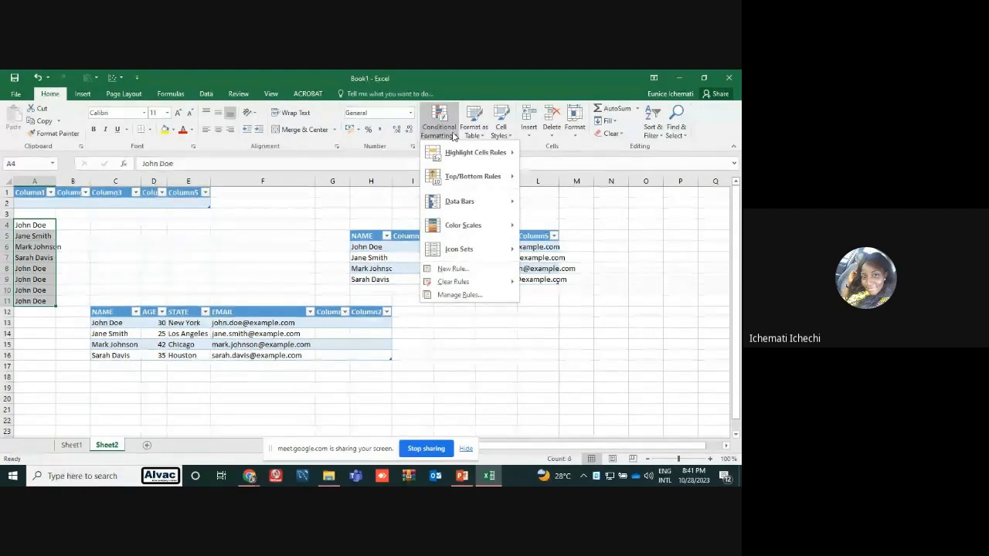
{"action": "mouse_move", "coordinate": [465, 155]}
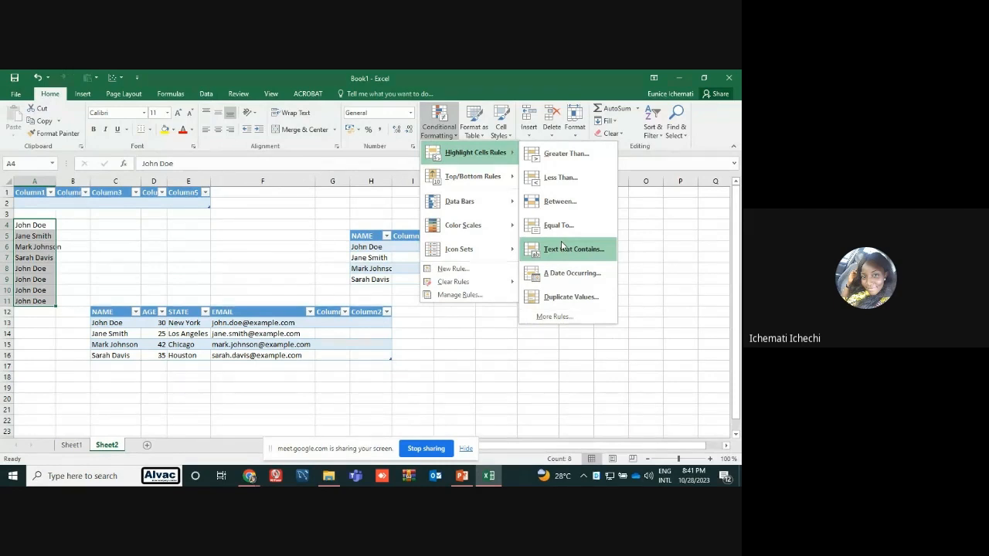
{"action": "left_click", "coordinate": [555, 297]}
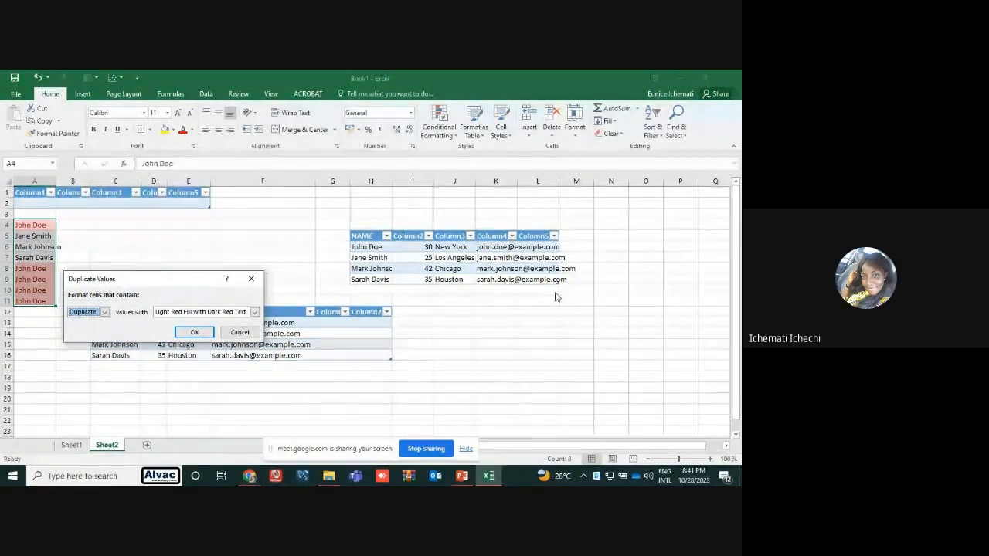
{"action": "left_click", "coordinate": [255, 312]}
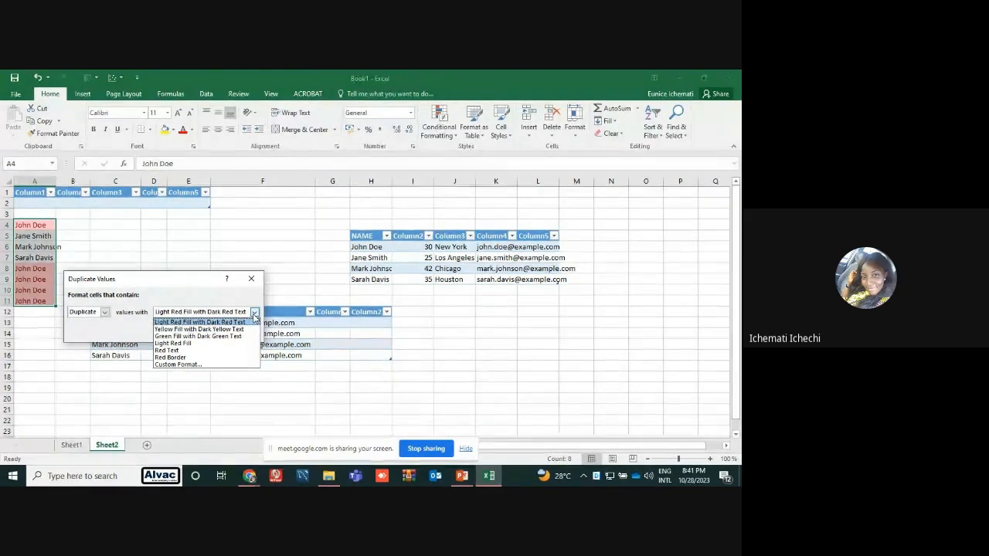
{"action": "left_click", "coordinate": [254, 313]}
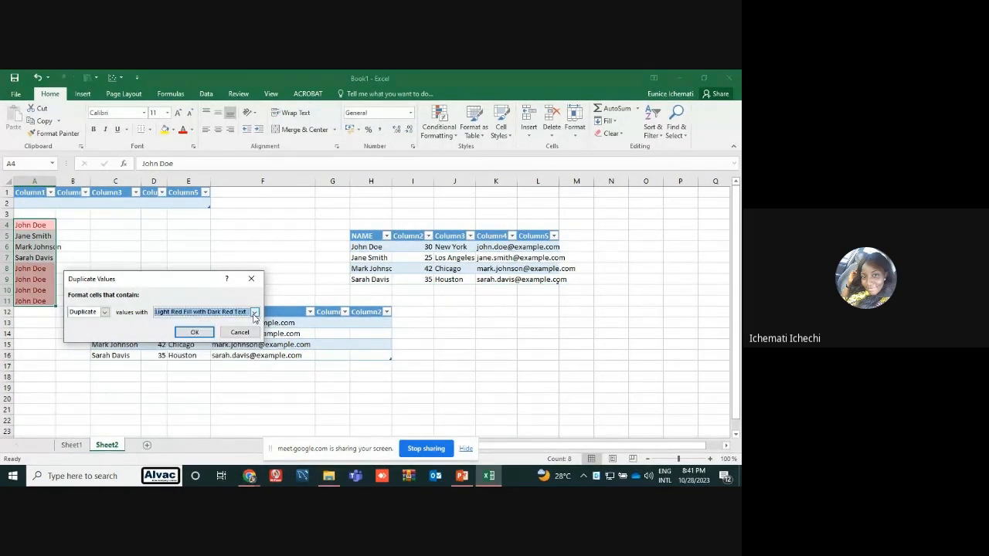
{"action": "left_click", "coordinate": [254, 312]}
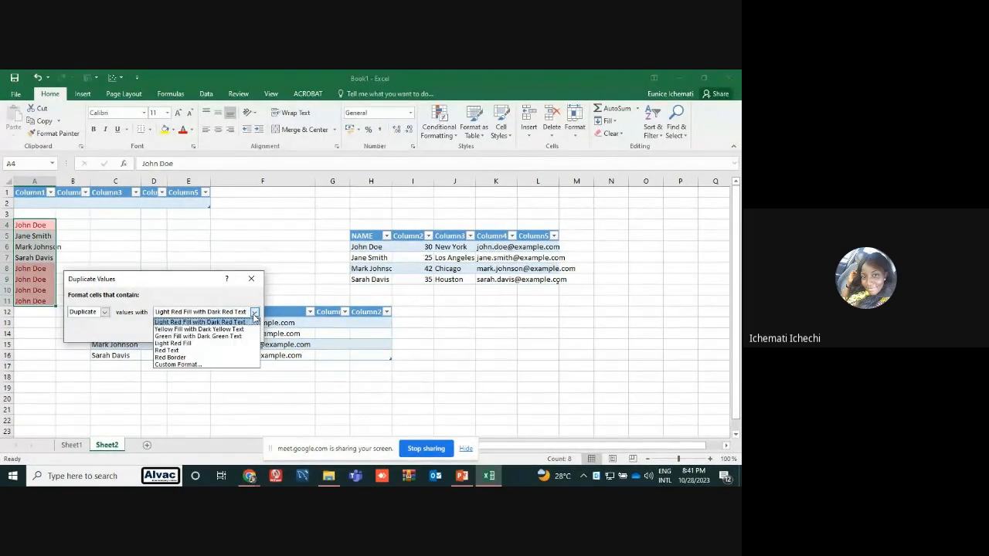
{"action": "left_click", "coordinate": [167, 351]}
{"action": "left_click", "coordinate": [194, 332]}
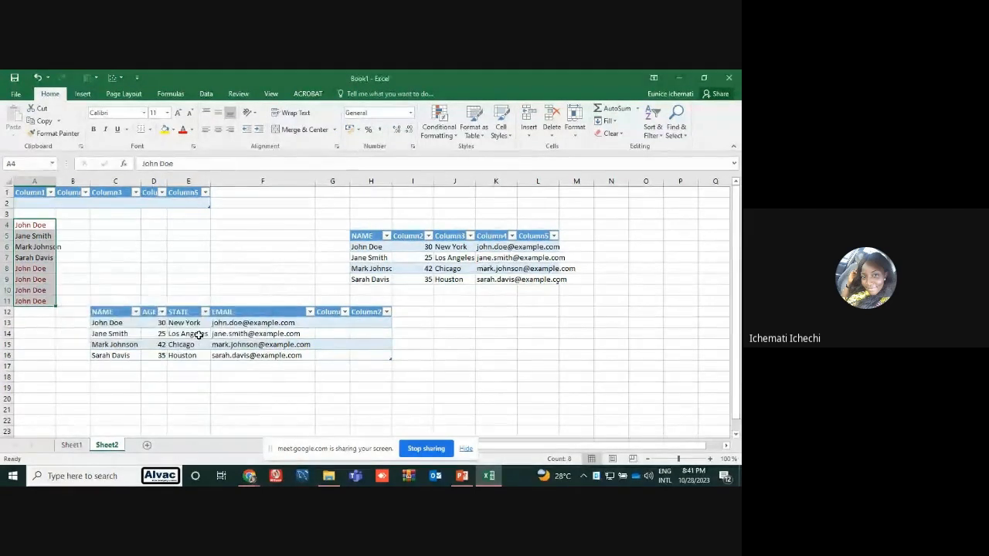
{"action": "left_click", "coordinate": [181, 293]}
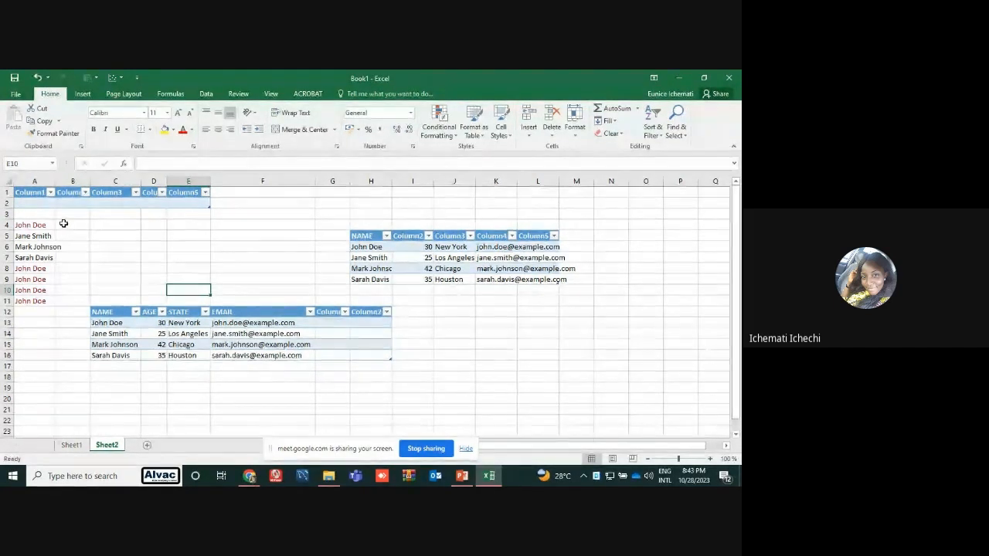
Start a Text that Contains conditional formatting rule on A4:A11, with the surname from A5 as the text to match
{"action": "left_click_drag", "start_coordinate": [47, 224], "coordinate": [35, 302]}
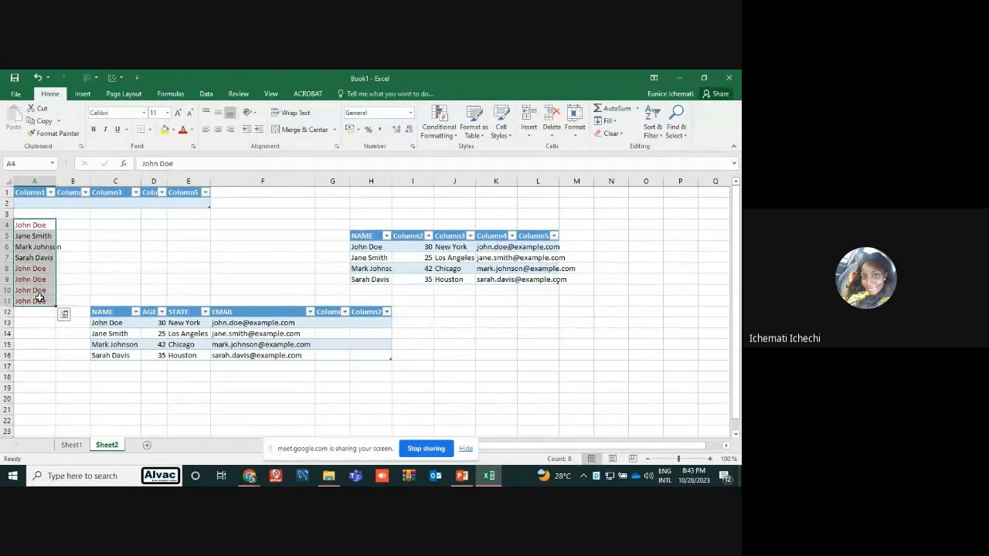
{"action": "left_click", "coordinate": [439, 128]}
{"action": "mouse_move", "coordinate": [475, 153]}
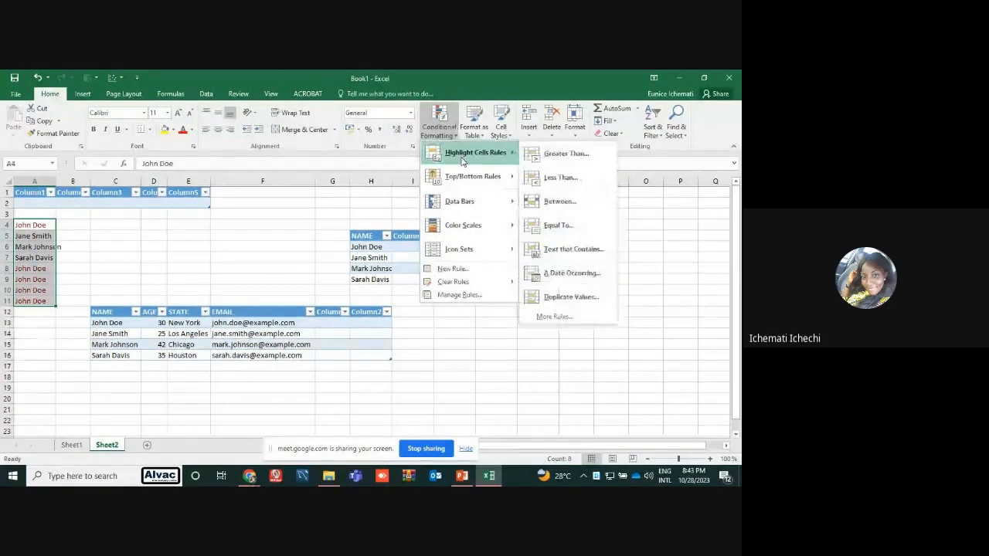
{"action": "left_click", "coordinate": [576, 248]}
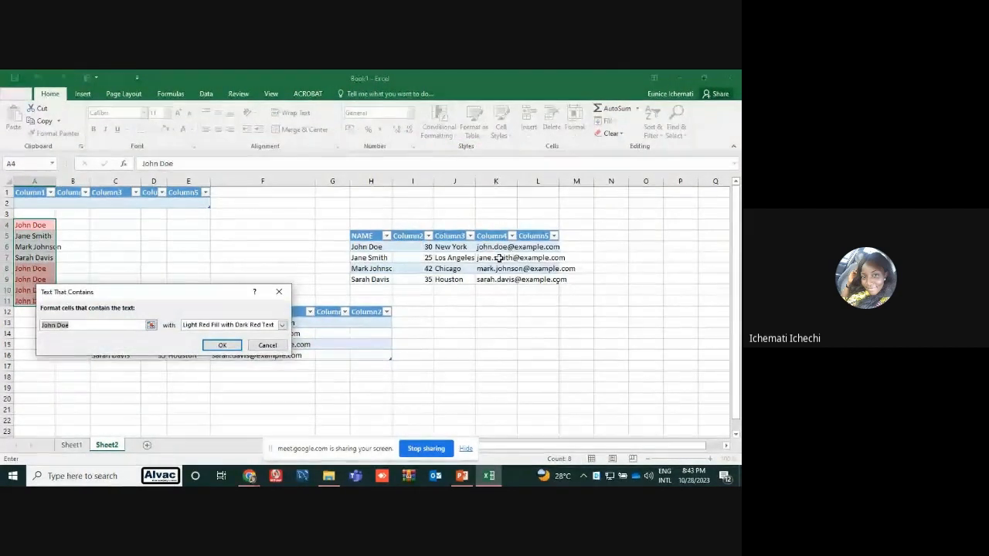
{"action": "left_click", "coordinate": [103, 323]}
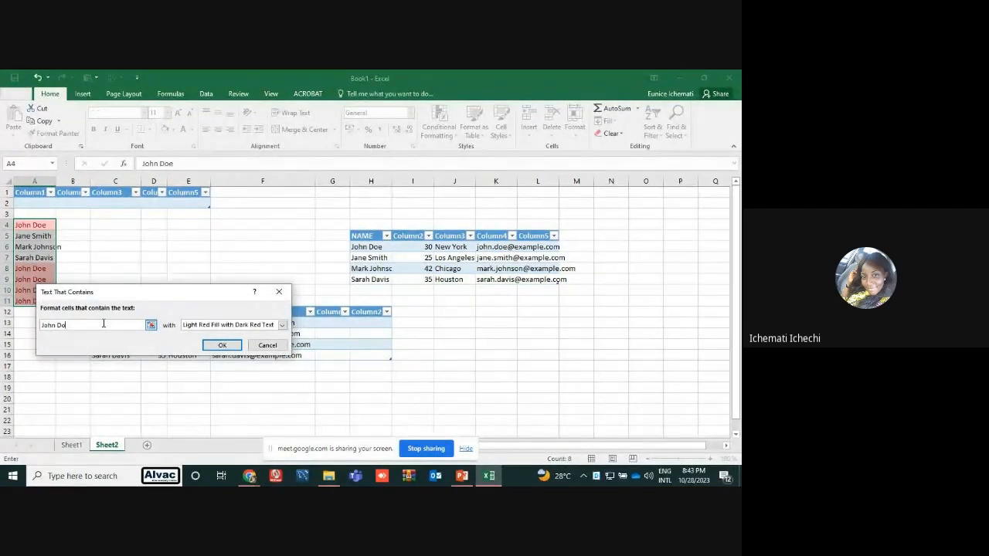
{"action": "key", "text": "BackSpace"}
{"action": "key", "text": "BackSpace"}
{"action": "key", "text": "BackSpace"}
{"action": "key", "text": "BackSpace"}
{"action": "key", "text": "BackSpace"}
{"action": "key", "text": "BackSpace"}
{"action": "key", "text": "BackSpace"}
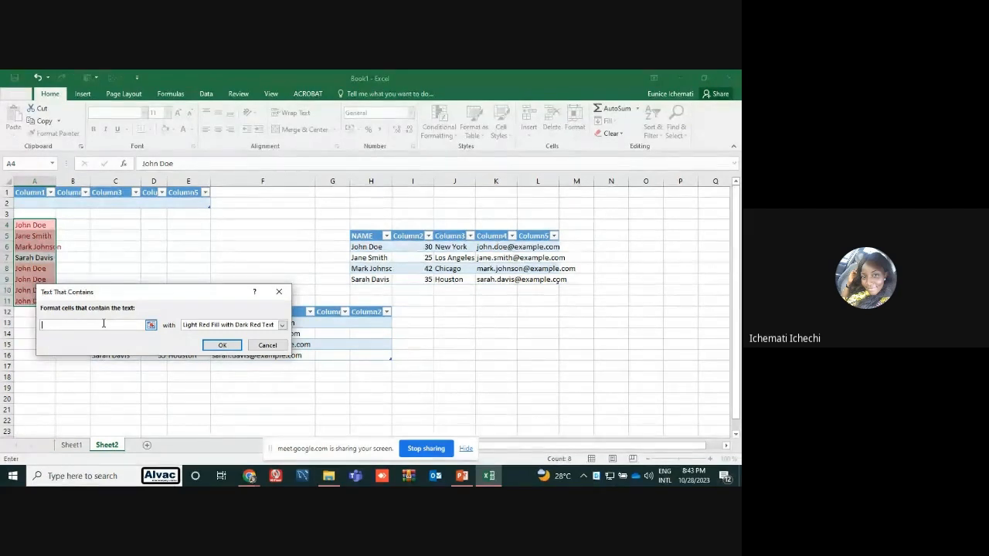
{"action": "type", "text": "Smi"}
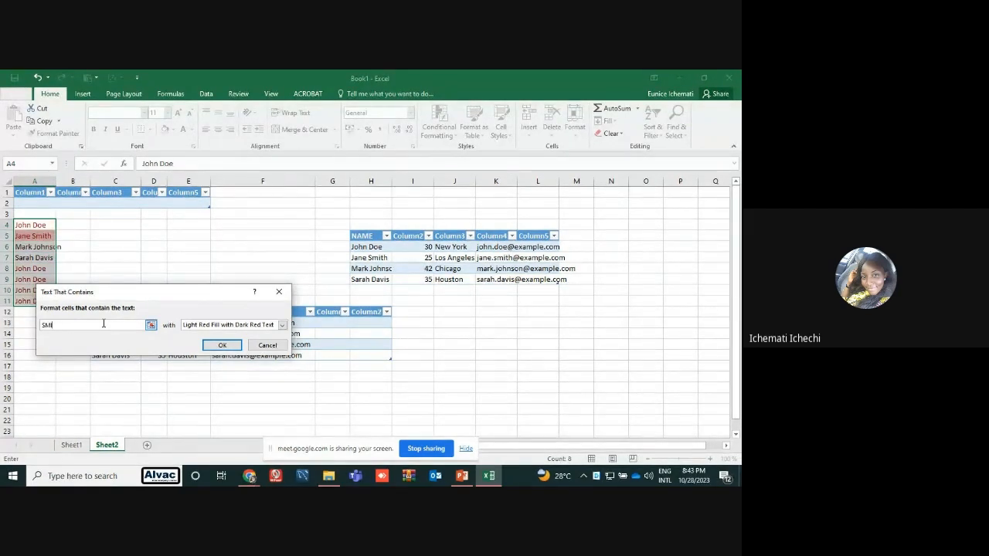
{"action": "key", "text": "BackSpace"}
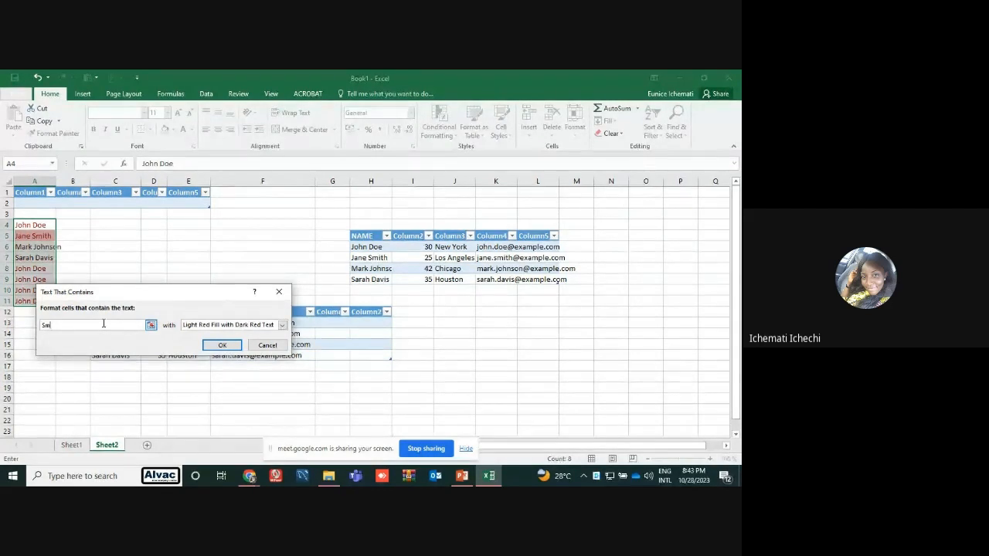
{"action": "type", "text": "mith"}
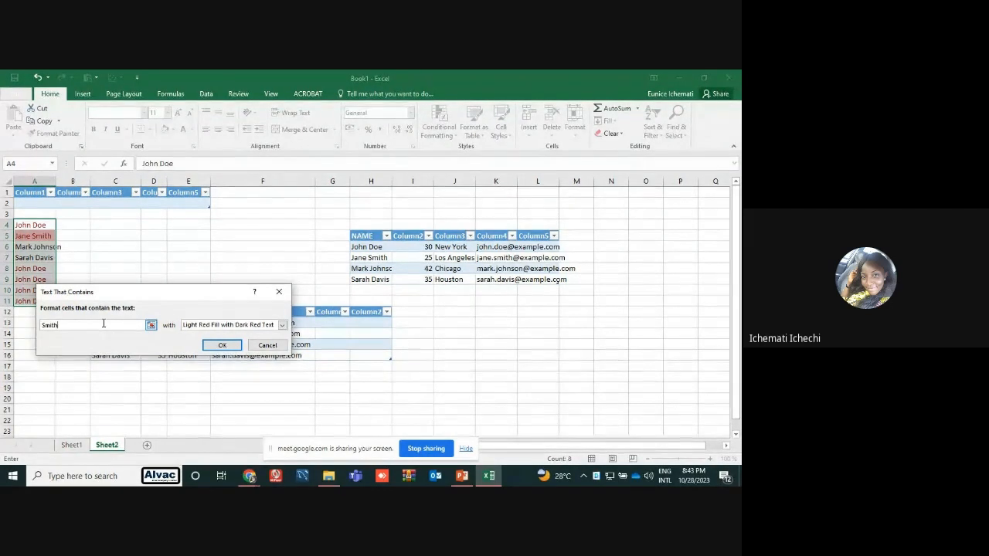
Choose Light Red Fill with Dark Red Text as the rule's format and apply the rule
{"action": "left_click", "coordinate": [283, 325]}
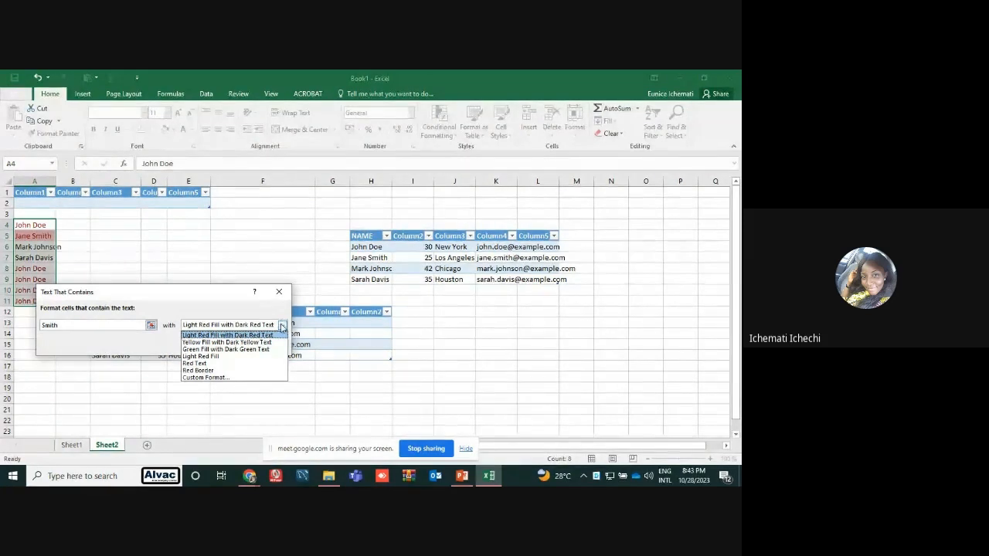
{"action": "left_click", "coordinate": [255, 335]}
{"action": "left_click", "coordinate": [225, 345]}
{"action": "left_click", "coordinate": [226, 345]}
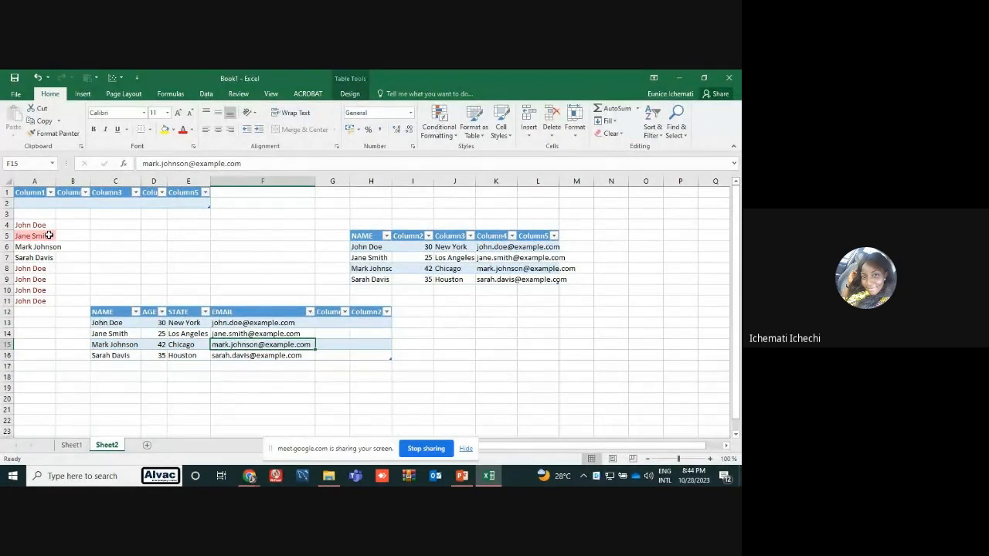
Replace the surname in cell A8 with the surname from A5, written in lowercase
{"action": "left_click", "coordinate": [46, 268]}
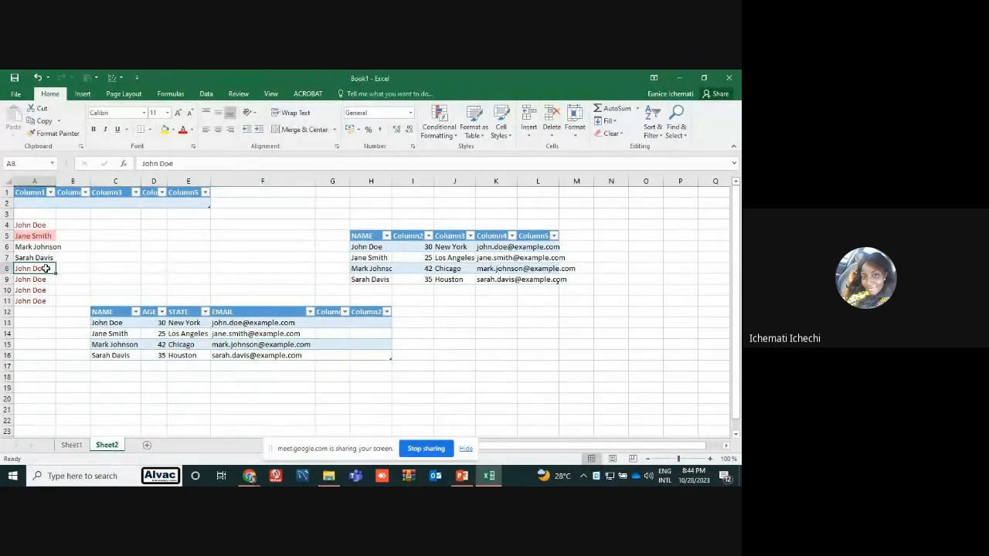
{"action": "left_click", "coordinate": [184, 163]}
{"action": "key", "text": "BackSpace"}
{"action": "key", "text": "BackSpace"}
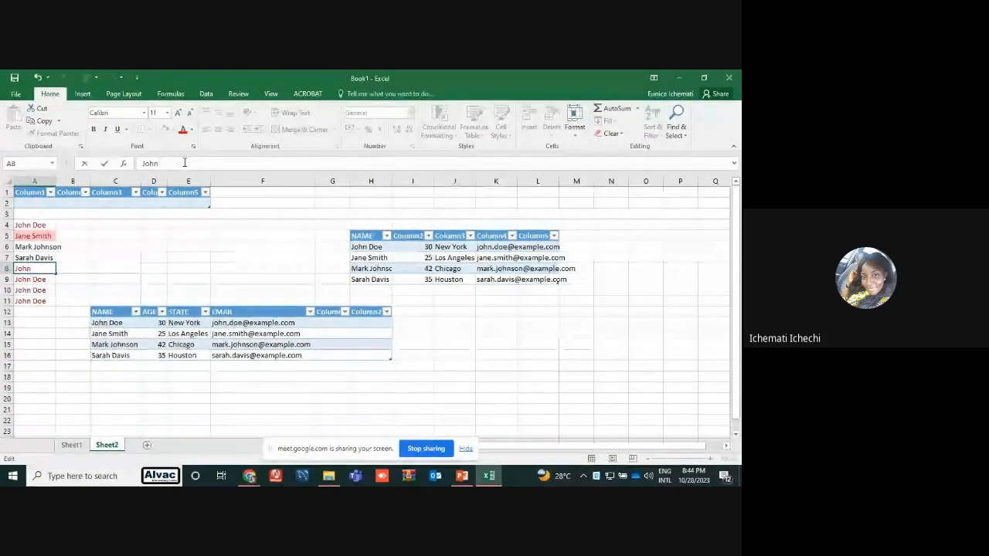
{"action": "type", "text": "smith"}
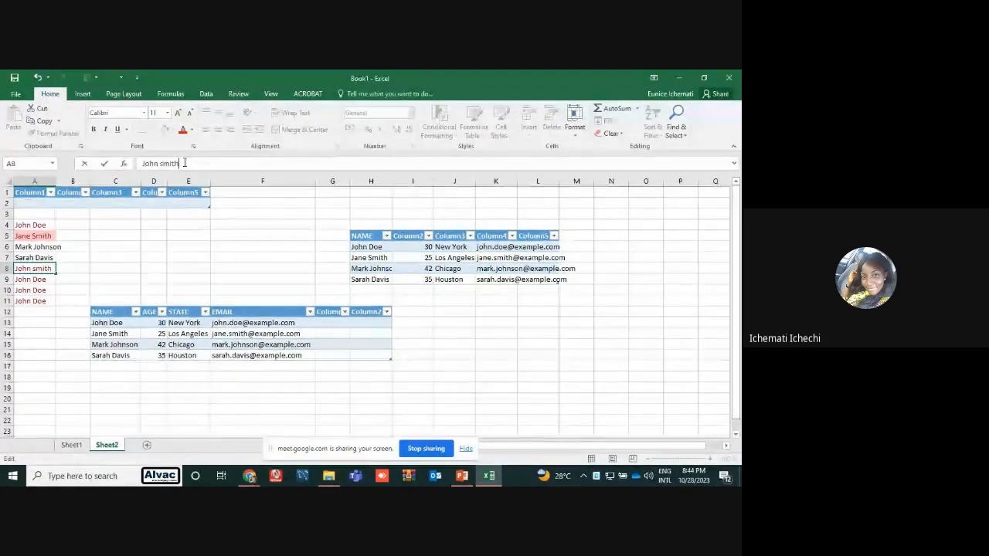
{"action": "key", "text": "Return"}
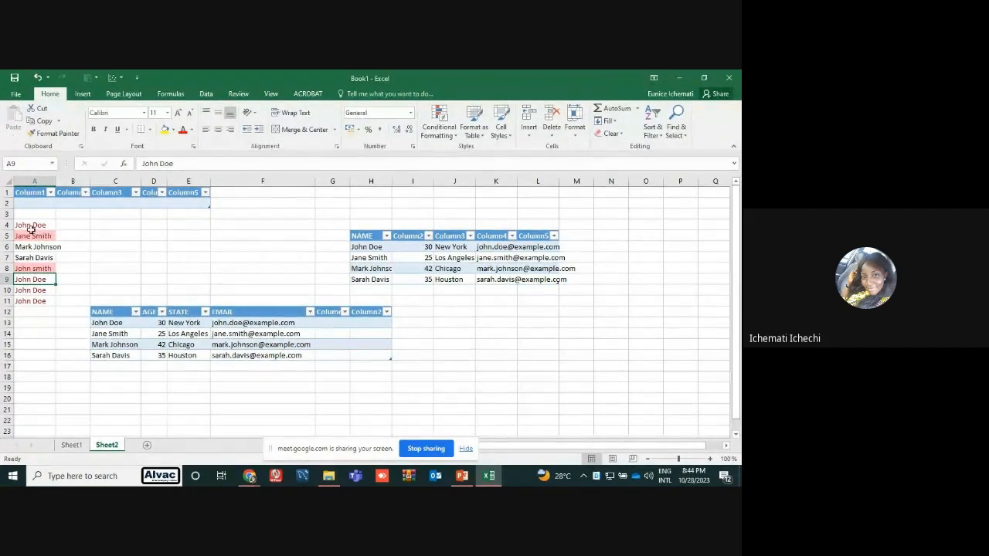
Enter the surname from A5 in lowercase in cell C7, outside the formatted name range
{"action": "left_click_drag", "start_coordinate": [26, 224], "coordinate": [37, 301]}
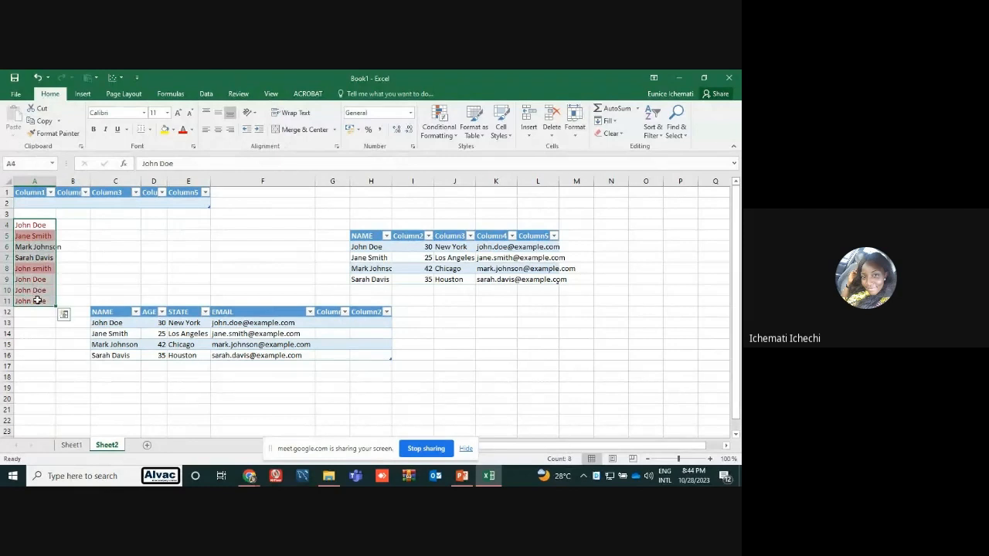
{"action": "left_click", "coordinate": [82, 266]}
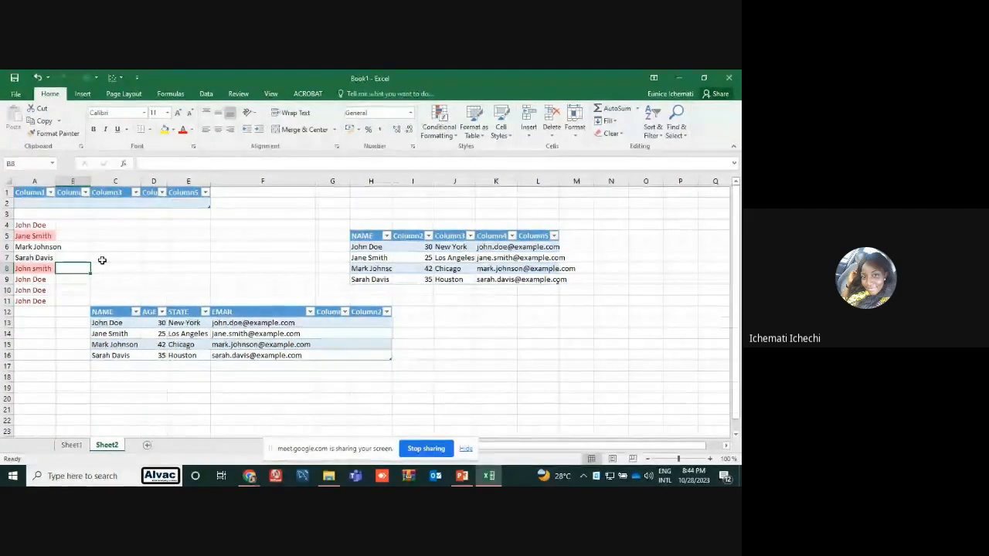
{"action": "left_click", "coordinate": [102, 258]}
{"action": "type", "text": "s"}
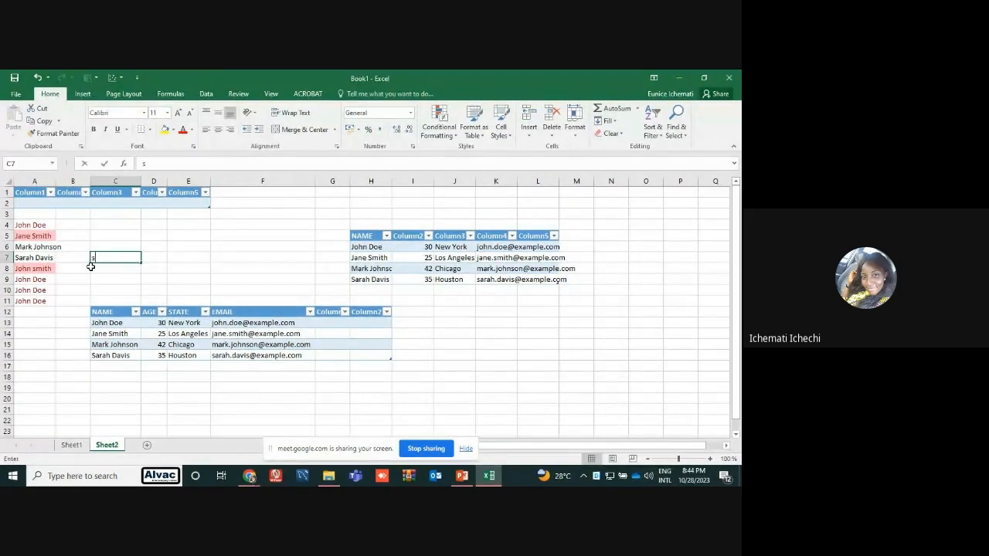
{"action": "type", "text": "miy"}
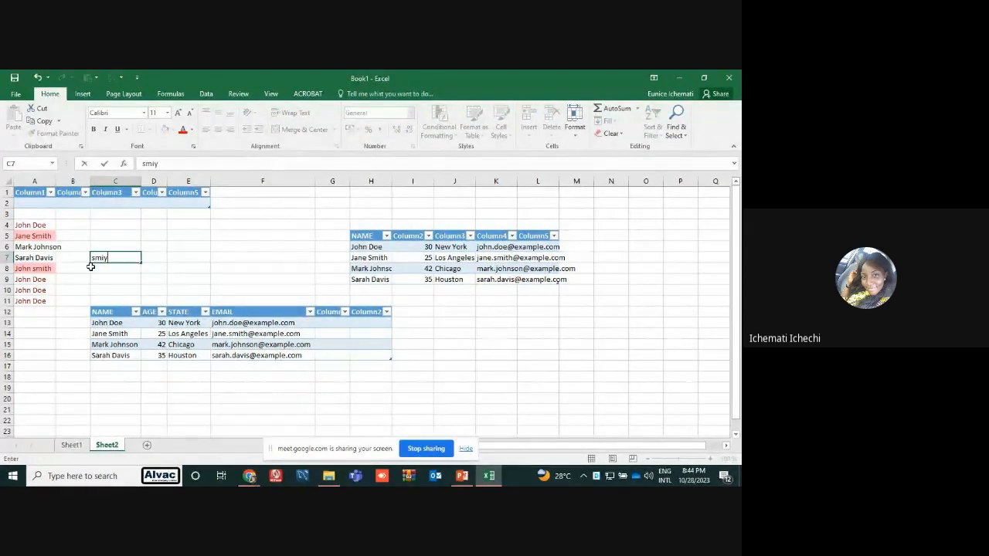
{"action": "key", "text": "BackSpace"}
{"action": "type", "text": "th"}
{"action": "key", "text": "Return"}
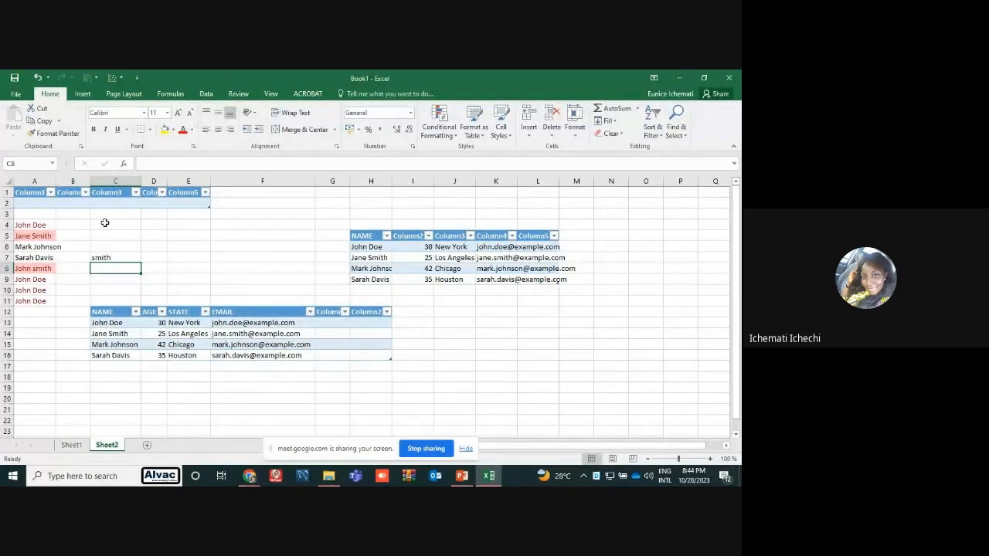
{"action": "left_click_drag", "start_coordinate": [31, 225], "coordinate": [35, 302]}
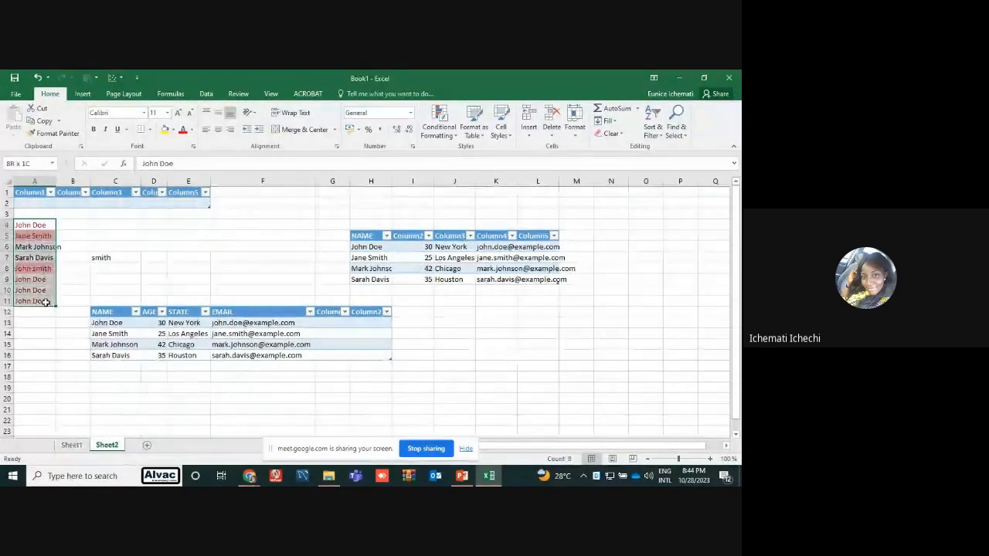
{"action": "left_click", "coordinate": [453, 127]}
{"action": "mouse_move", "coordinate": [477, 149]}
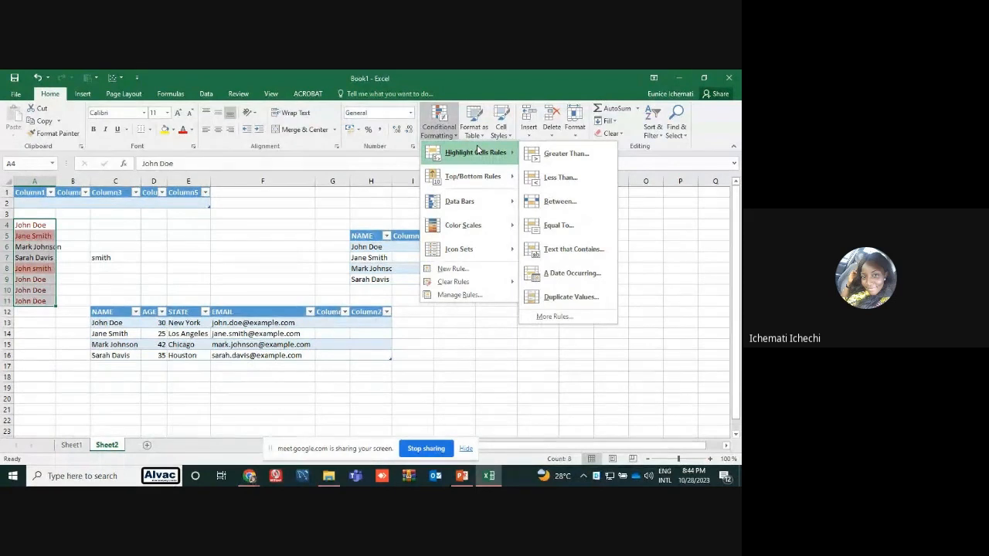
{"action": "left_click", "coordinate": [255, 238]}
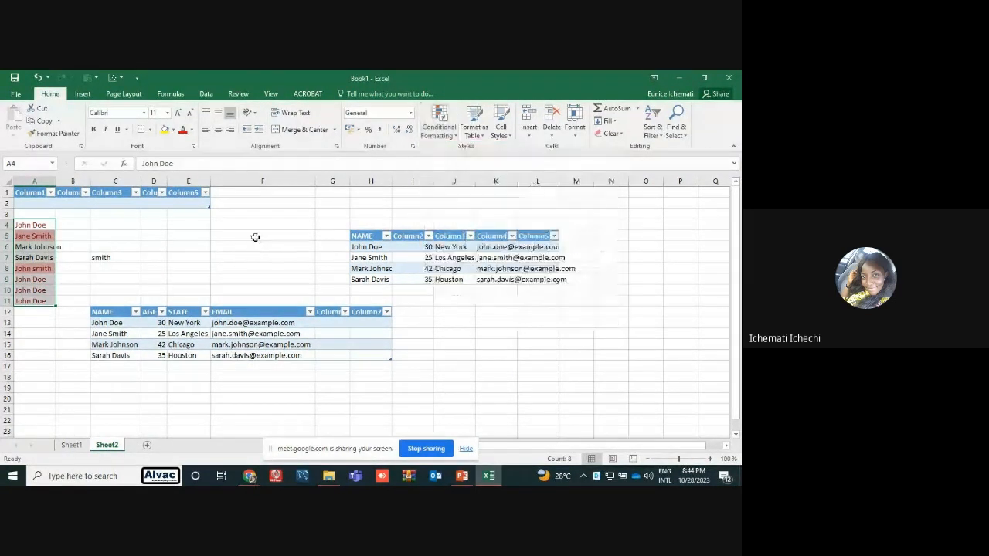
Enter the numbers 2, 20, 33, 54, 10, 98, 5 and 7 down cells O3:O10
{"action": "left_click", "coordinate": [639, 215]}
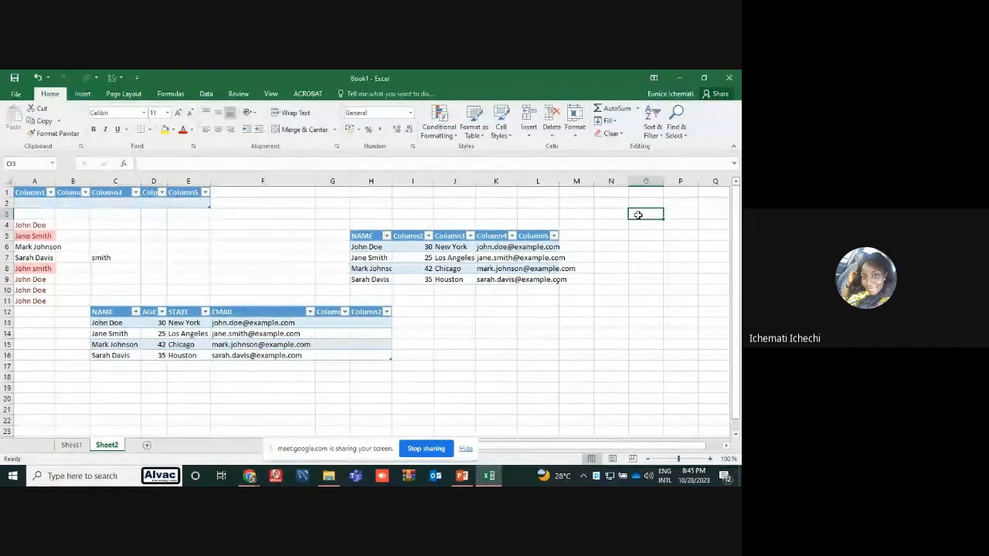
{"action": "type", "text": "2"}
{"action": "key", "text": "Return"}
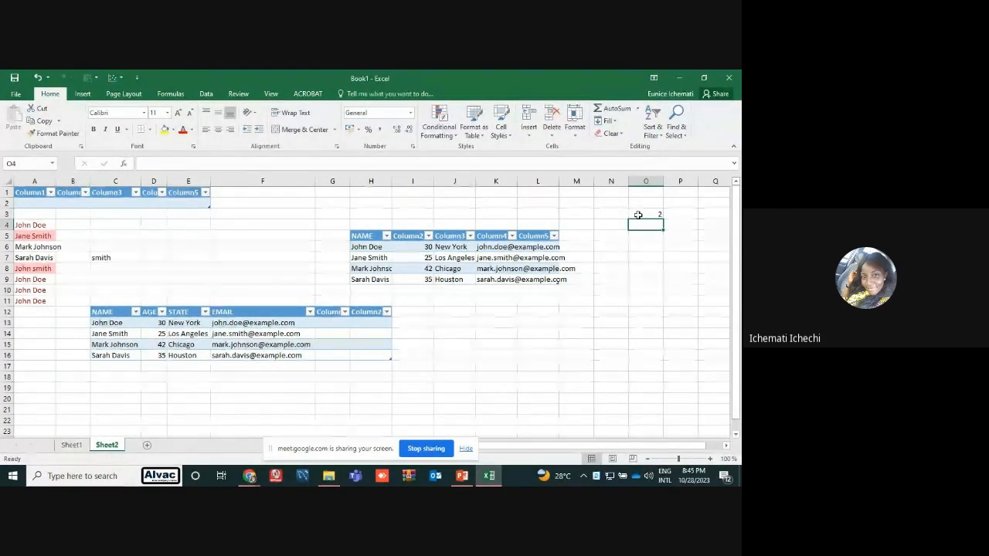
{"action": "type", "text": "20"}
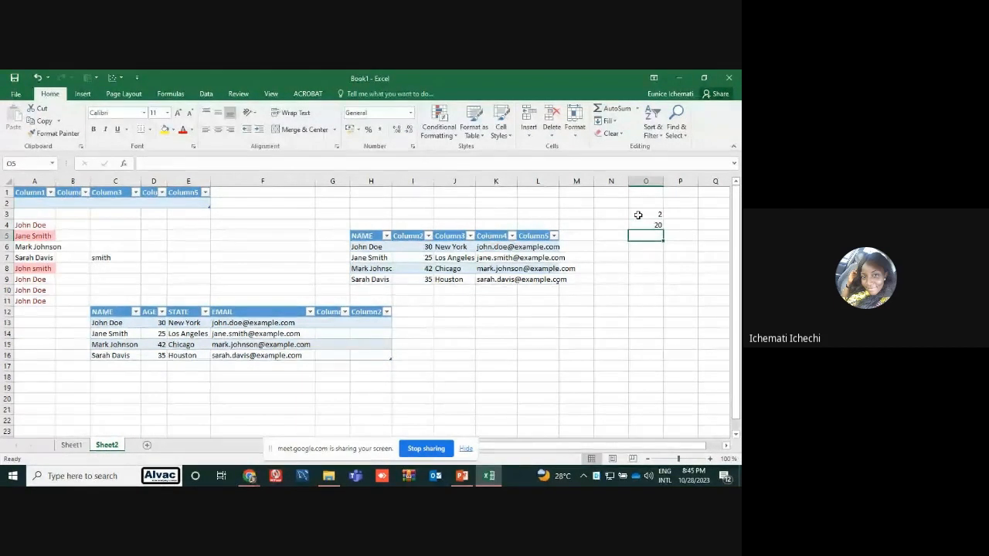
{"action": "key", "text": "Return"}
{"action": "type", "text": "33"}
{"action": "key", "text": "Return"}
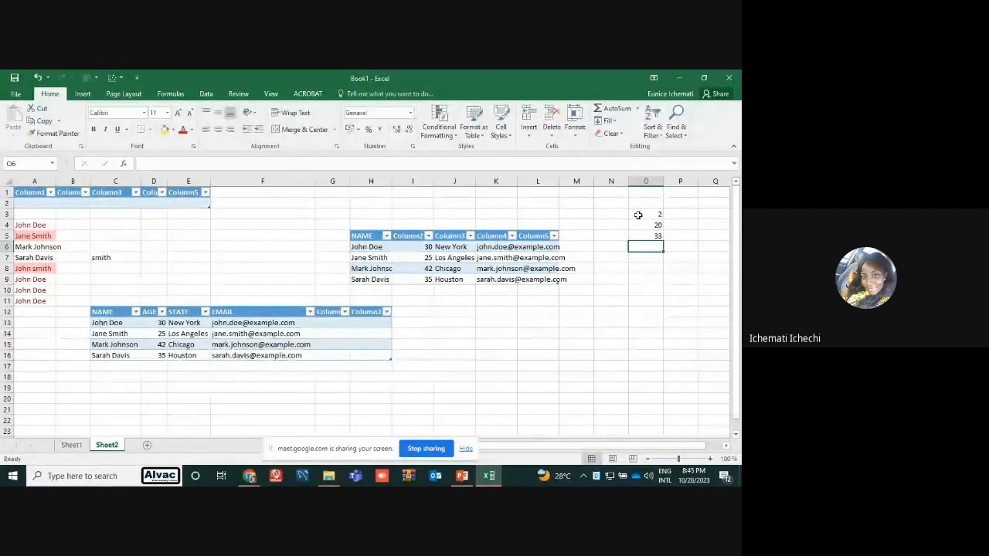
{"action": "type", "text": "54"}
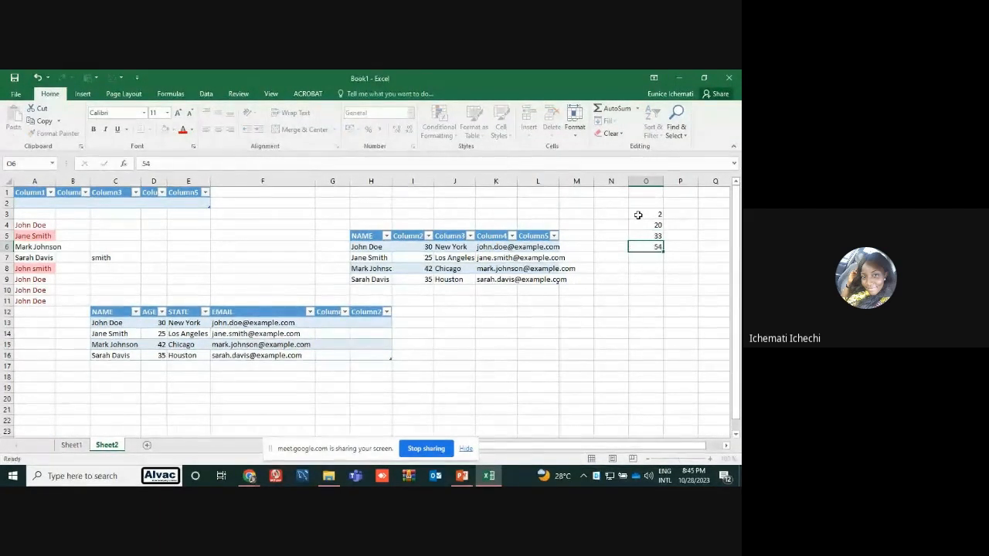
{"action": "key", "text": "Return"}
{"action": "type", "text": "10"}
{"action": "key", "text": "Return"}
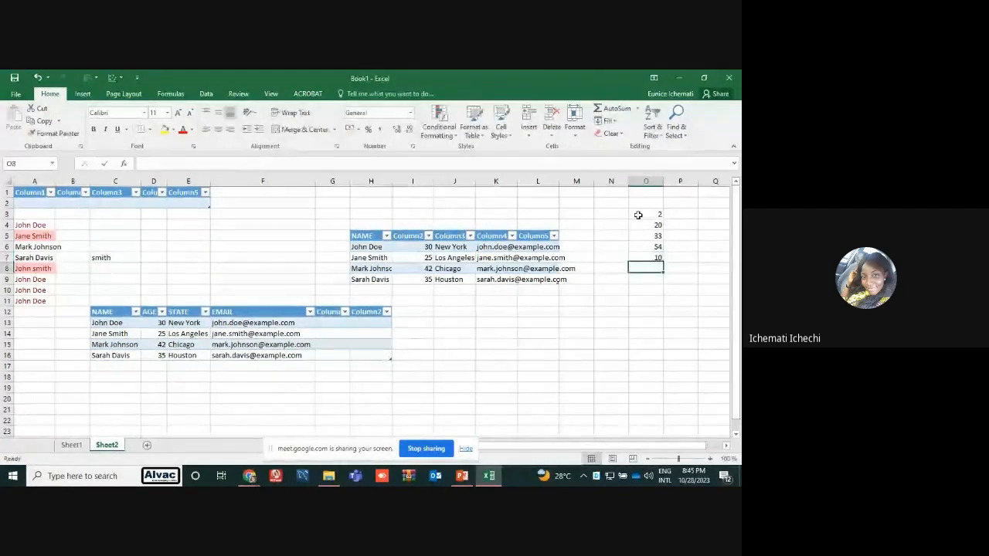
{"action": "type", "text": "98"}
{"action": "key", "text": "Return"}
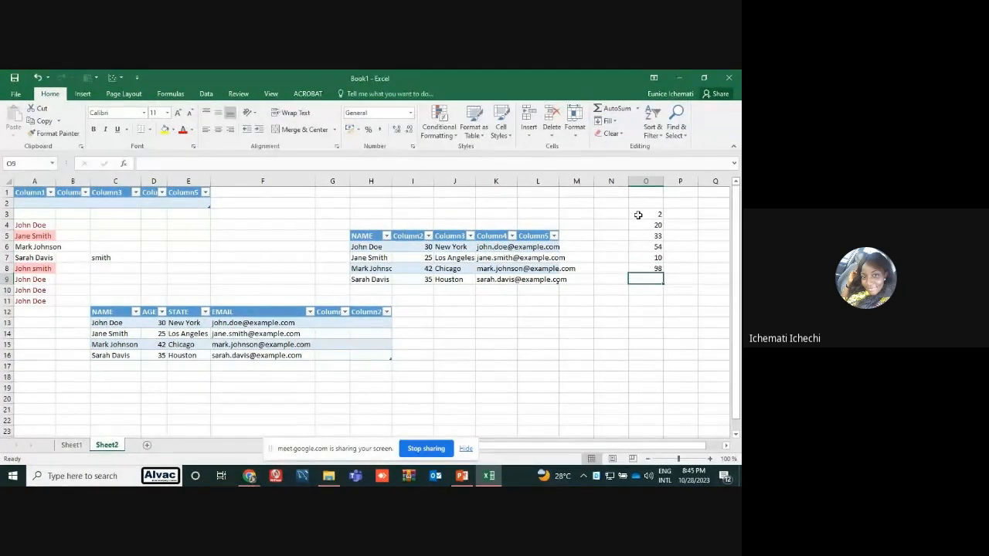
{"action": "type", "text": "5"}
{"action": "key", "text": "Return"}
{"action": "type", "text": "7"}
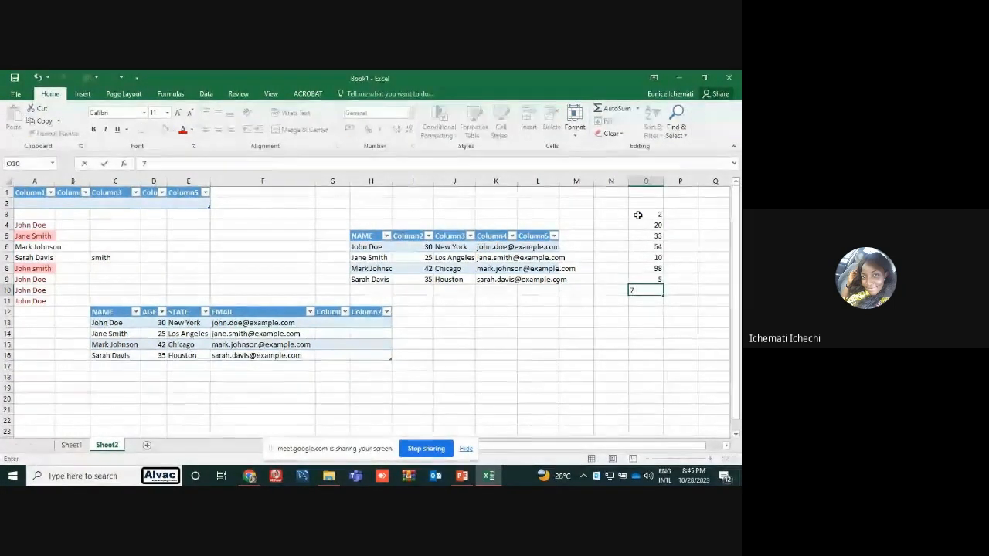
{"action": "key", "text": "Return"}
Highlight the numbers greater than 20 in O3:O10 using Yellow Fill with Dark Yellow Text
{"action": "left_click_drag", "start_coordinate": [658, 214], "coordinate": [658, 287]}
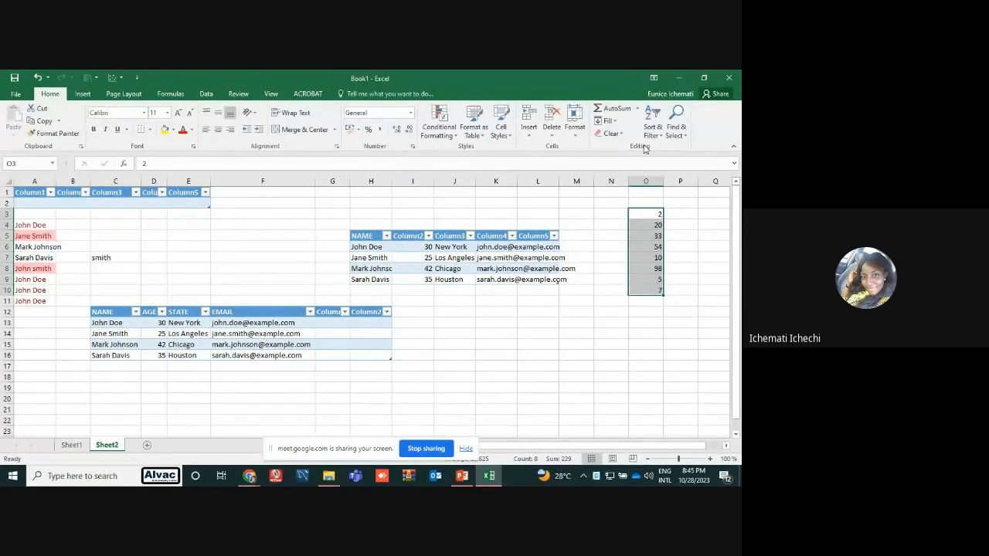
{"action": "left_click", "coordinate": [453, 126]}
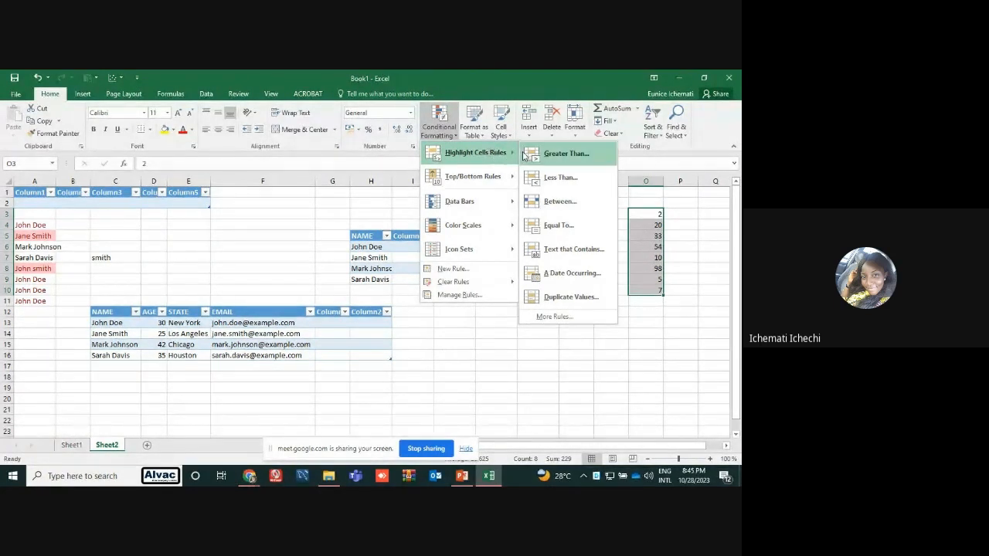
{"action": "left_click", "coordinate": [565, 154]}
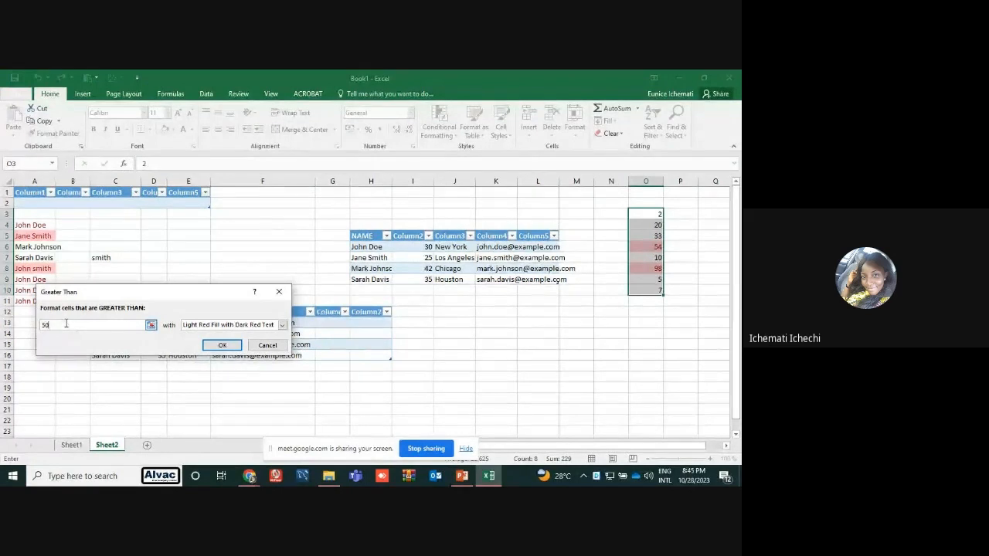
{"action": "key", "text": "BackSpace"}
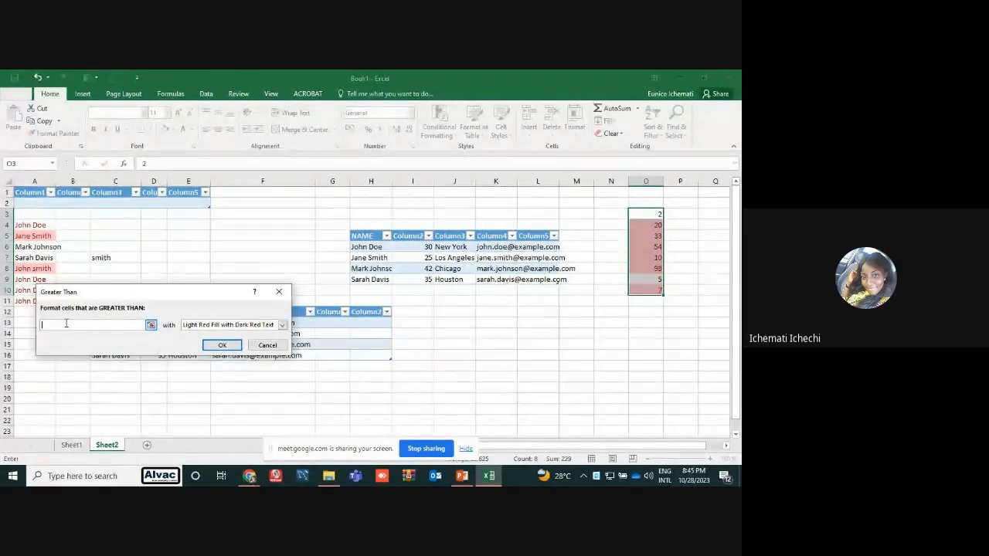
{"action": "type", "text": "20"}
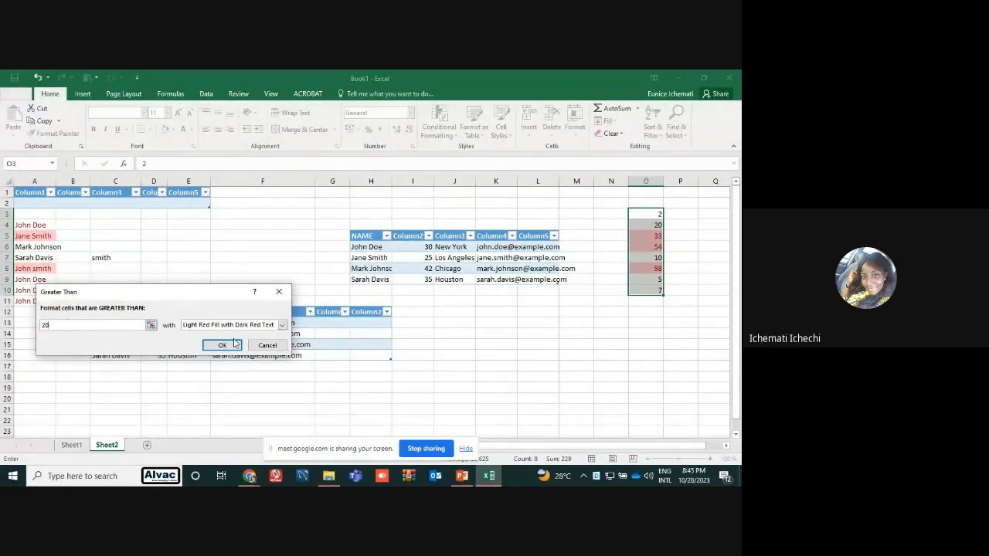
{"action": "left_click", "coordinate": [283, 325]}
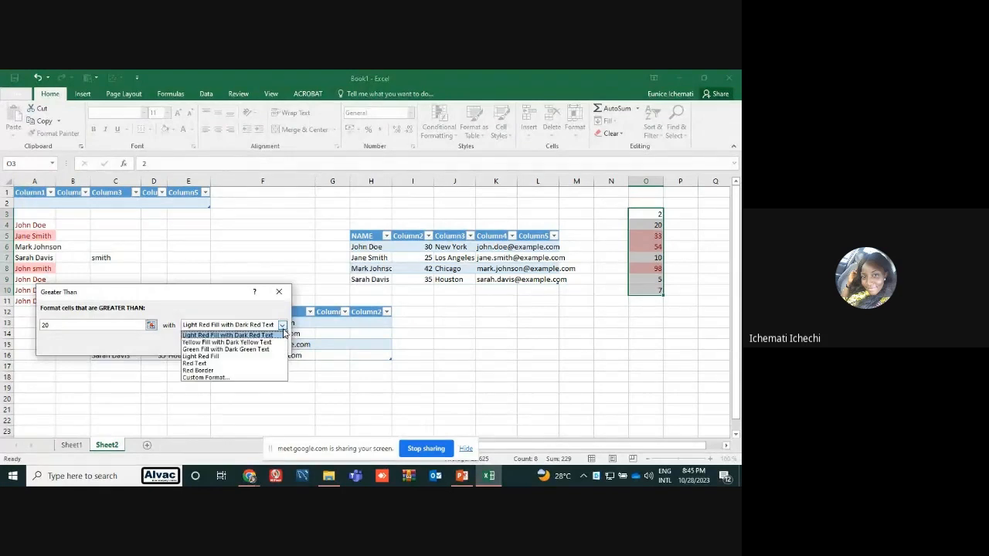
{"action": "left_click", "coordinate": [260, 342]}
{"action": "left_click", "coordinate": [222, 346]}
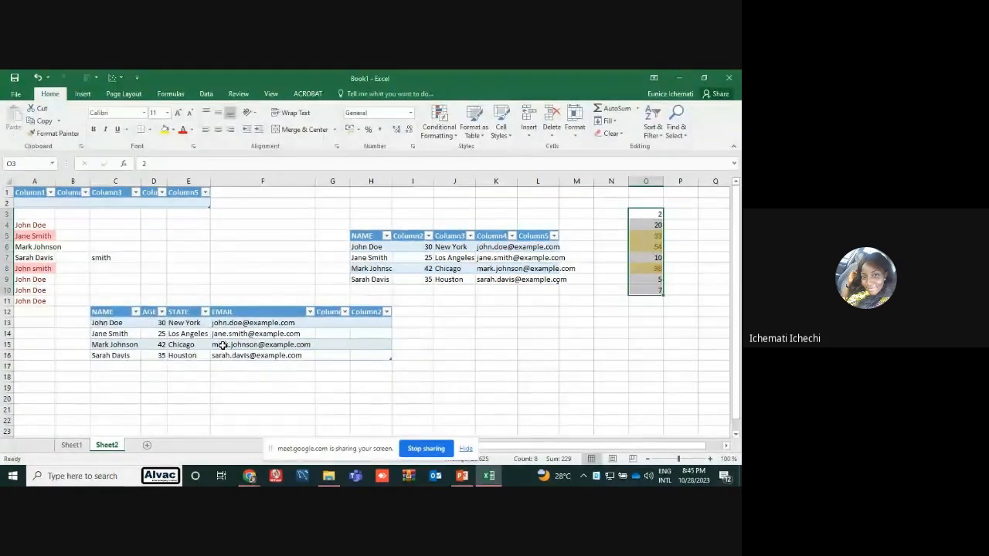
{"action": "left_click", "coordinate": [724, 369]}
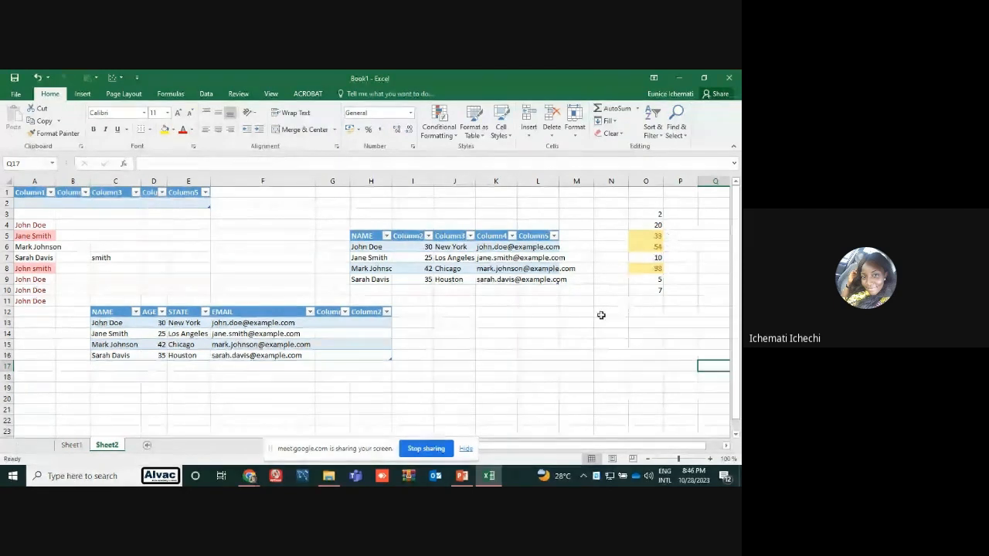
Switch to the PowerPoint beginner's guide and show slide 11 on removing duplicates and sorting
{"action": "mouse_move", "coordinate": [471, 475]}
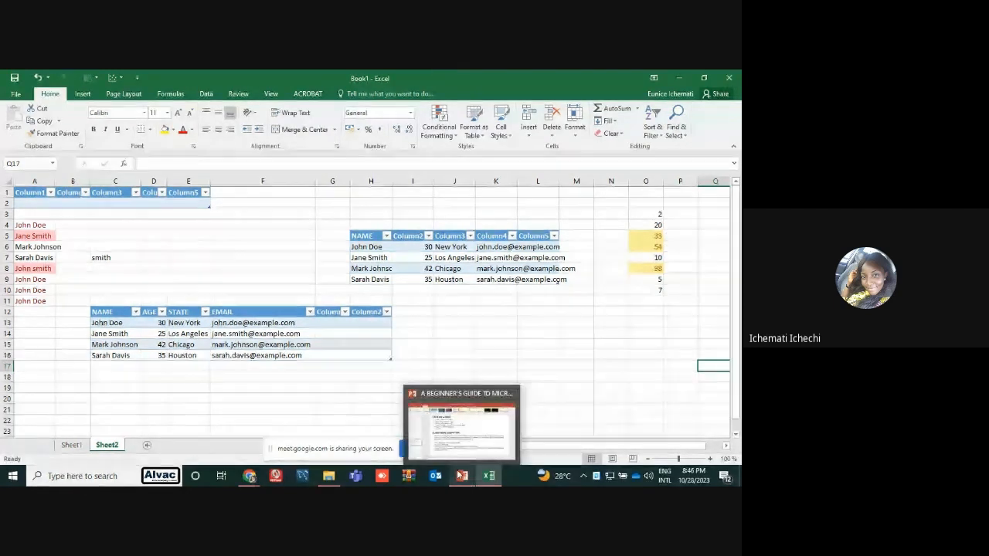
{"action": "left_click", "coordinate": [680, 76]}
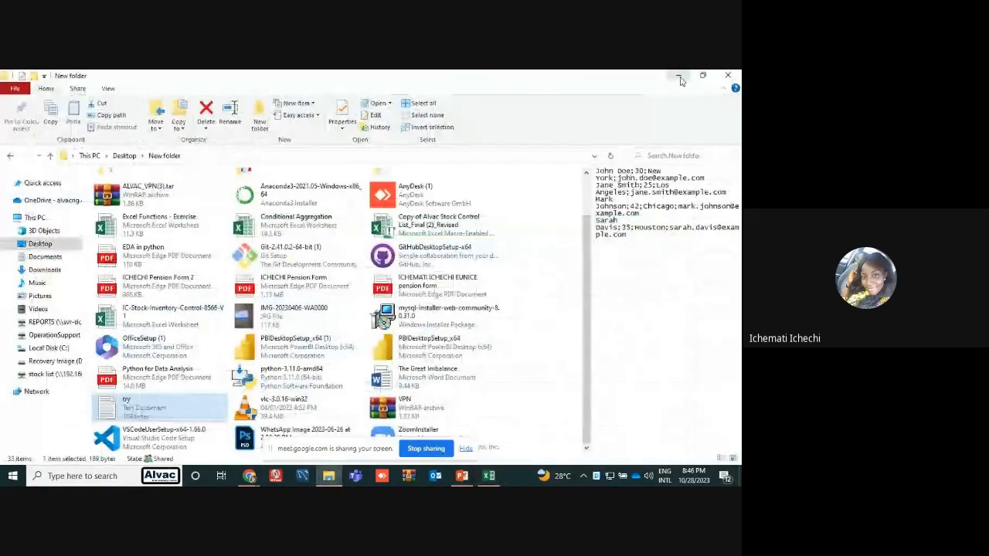
{"action": "left_click", "coordinate": [680, 77]}
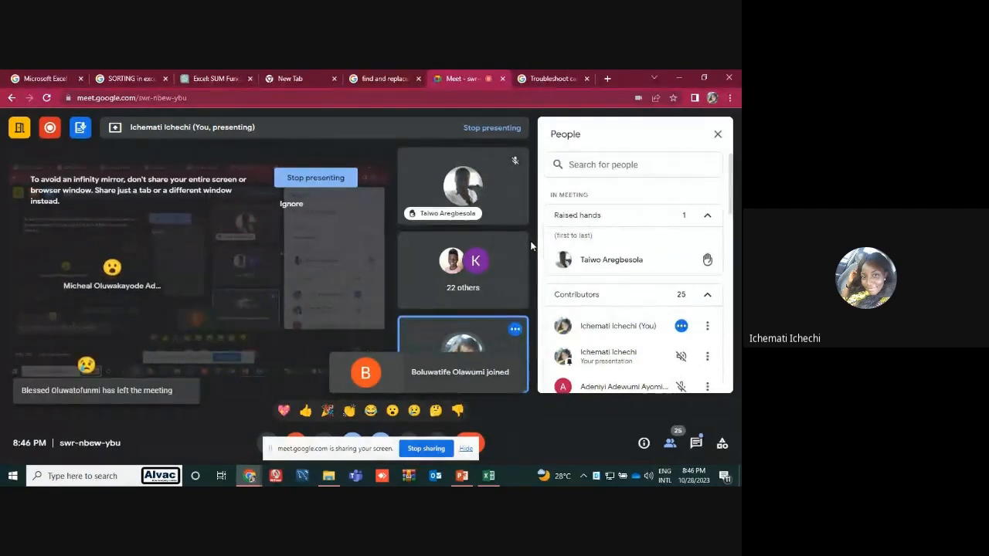
{"action": "left_click", "coordinate": [455, 476]}
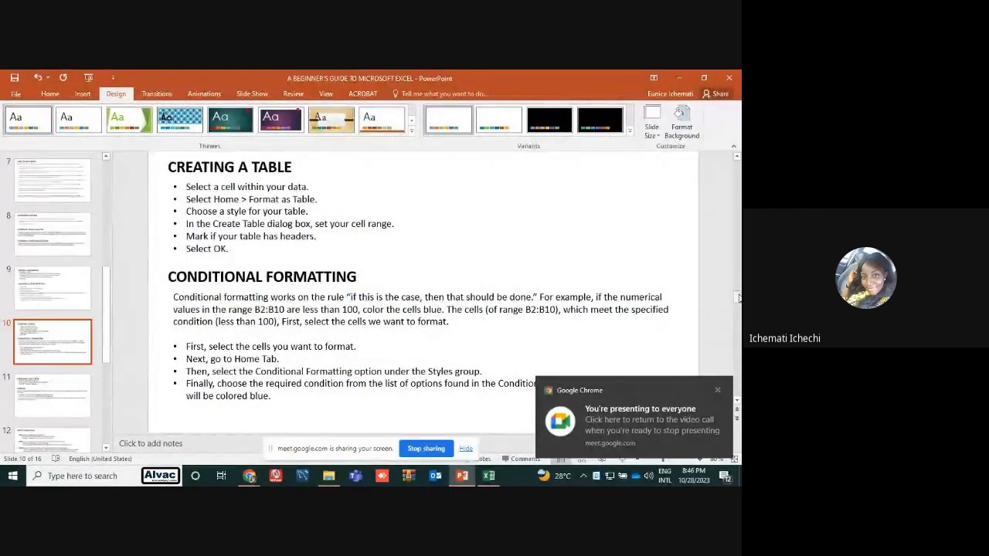
{"action": "left_click", "coordinate": [22, 392]}
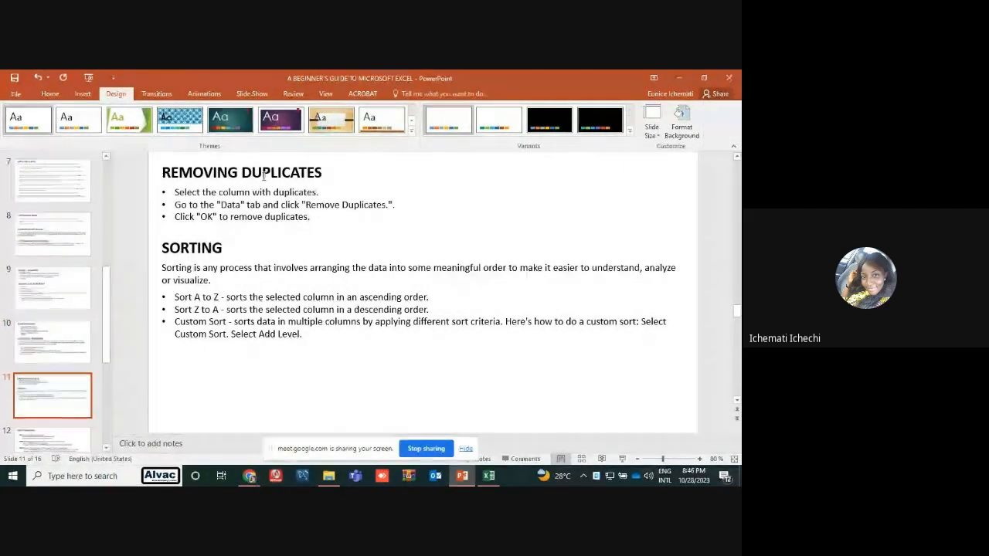
Return to Excel and copy the names in A4:A11 into column F from F3 down as values only
{"action": "left_click", "coordinate": [499, 481]}
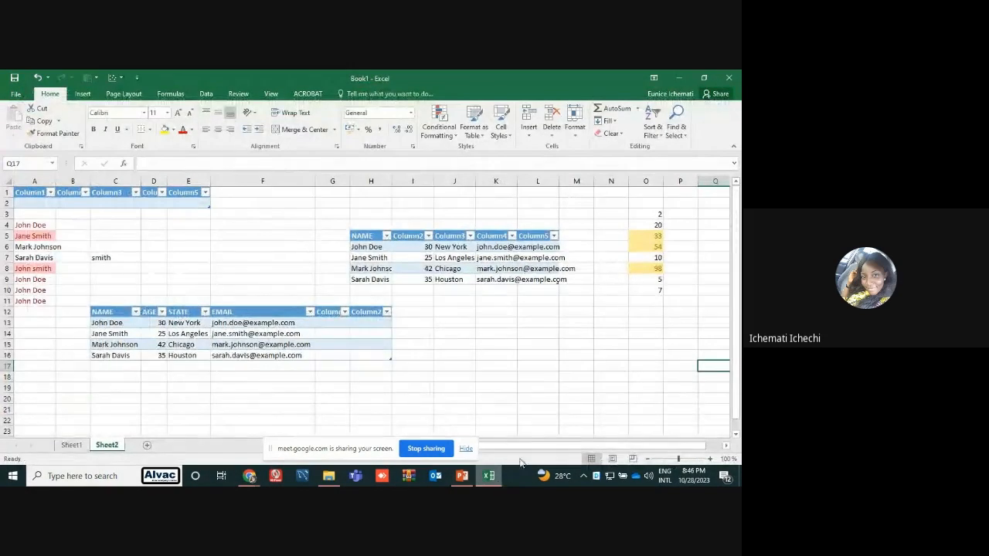
{"action": "left_click", "coordinate": [503, 407]}
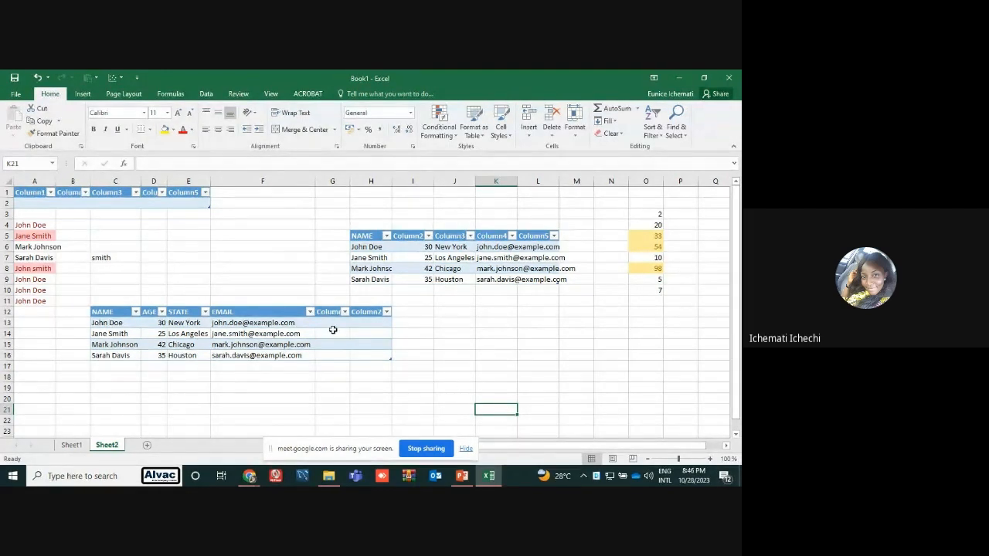
{"action": "left_click", "coordinate": [144, 268]}
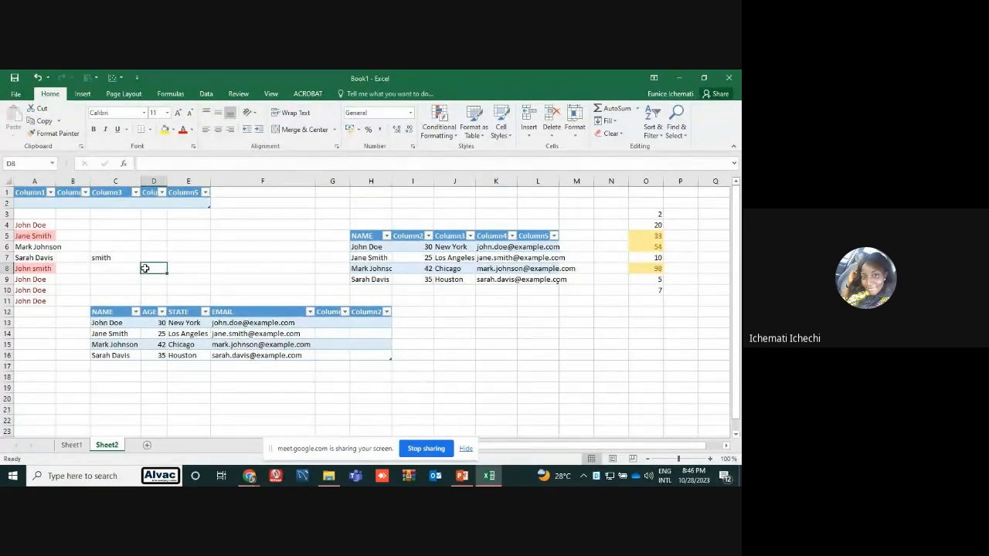
{"action": "left_click", "coordinate": [37, 226]}
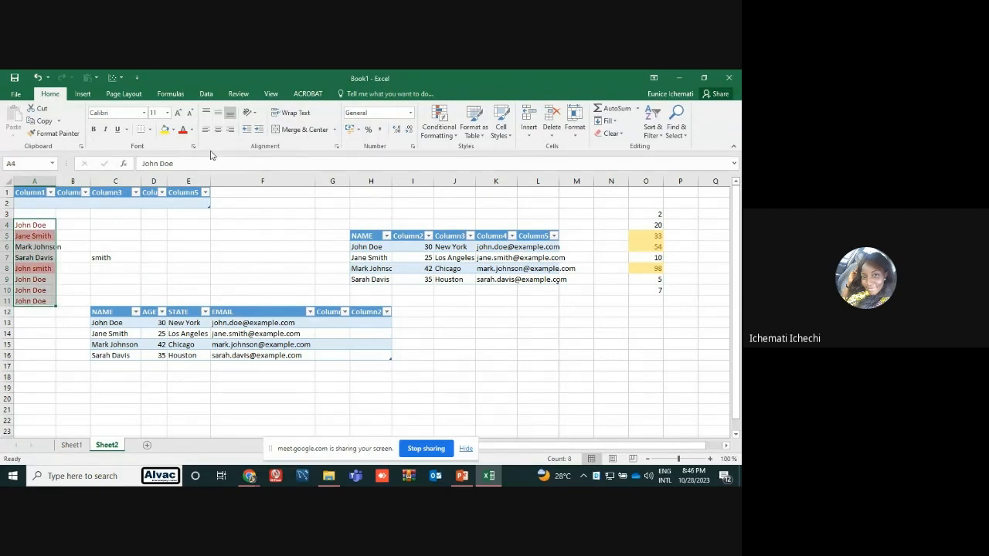
{"action": "key", "text": "ctrl+c"}
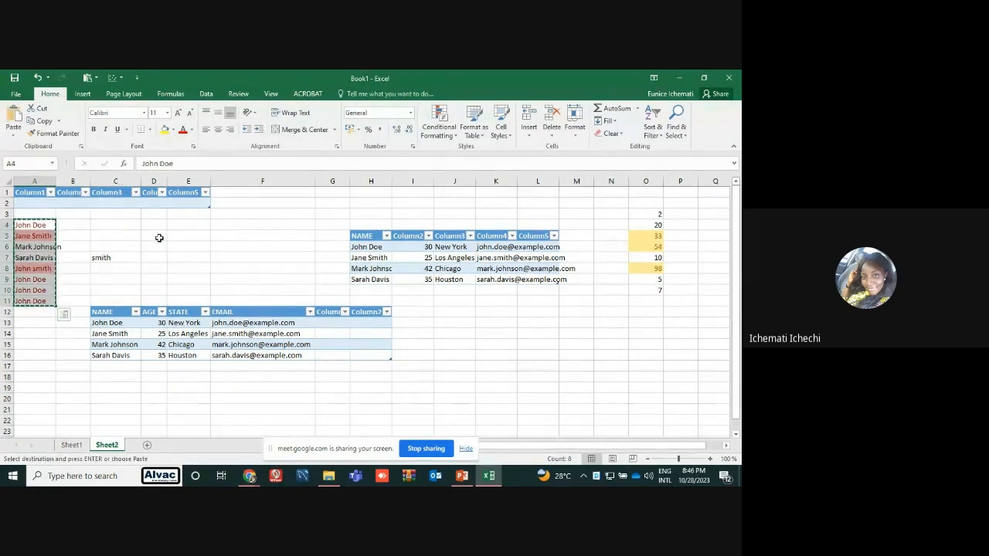
{"action": "left_click", "coordinate": [239, 217]}
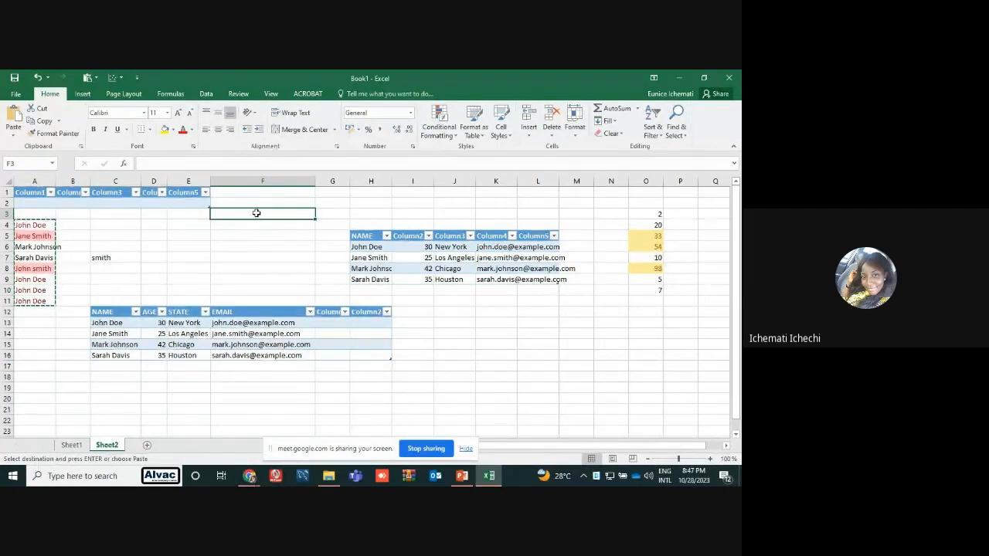
{"action": "right_click", "coordinate": [256, 213]}
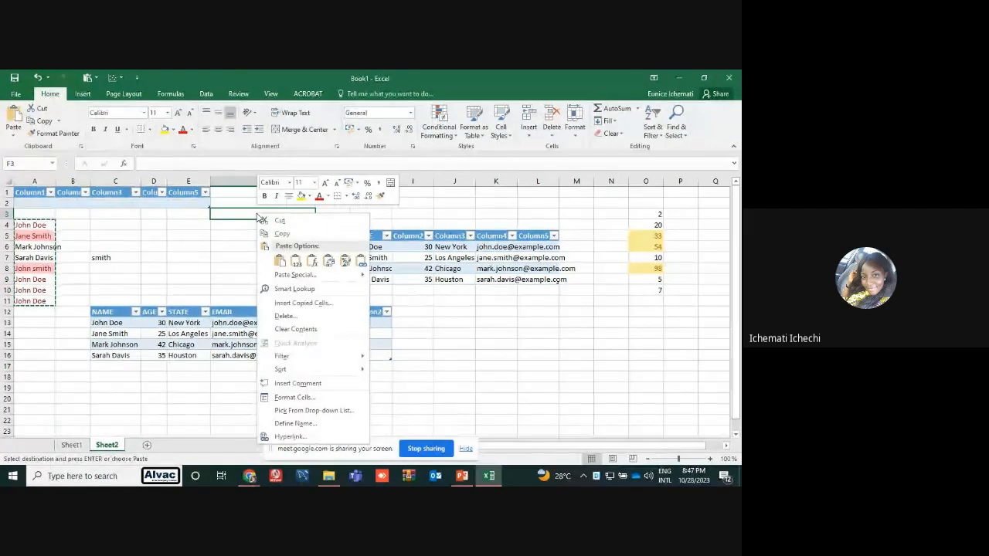
{"action": "left_click", "coordinate": [295, 260]}
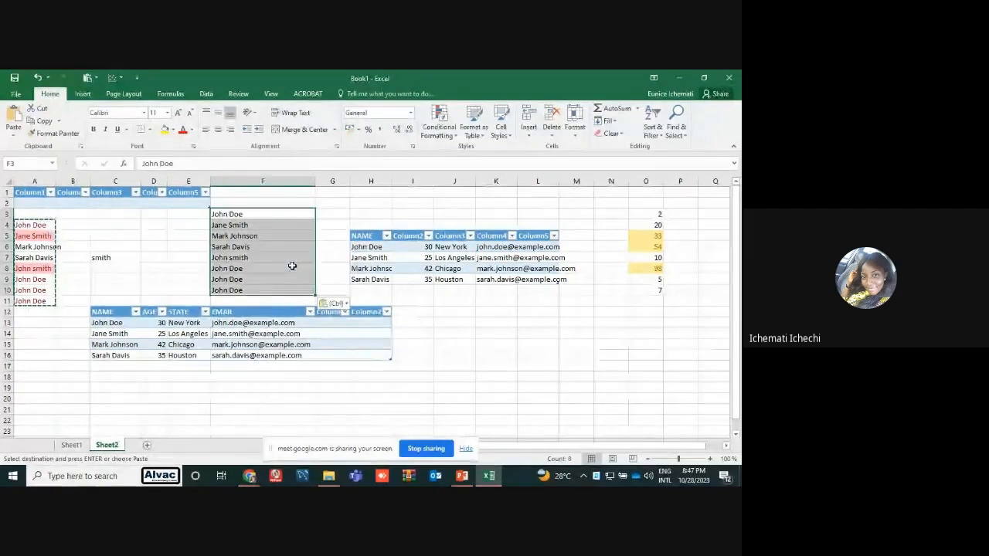
{"action": "left_click", "coordinate": [321, 256]}
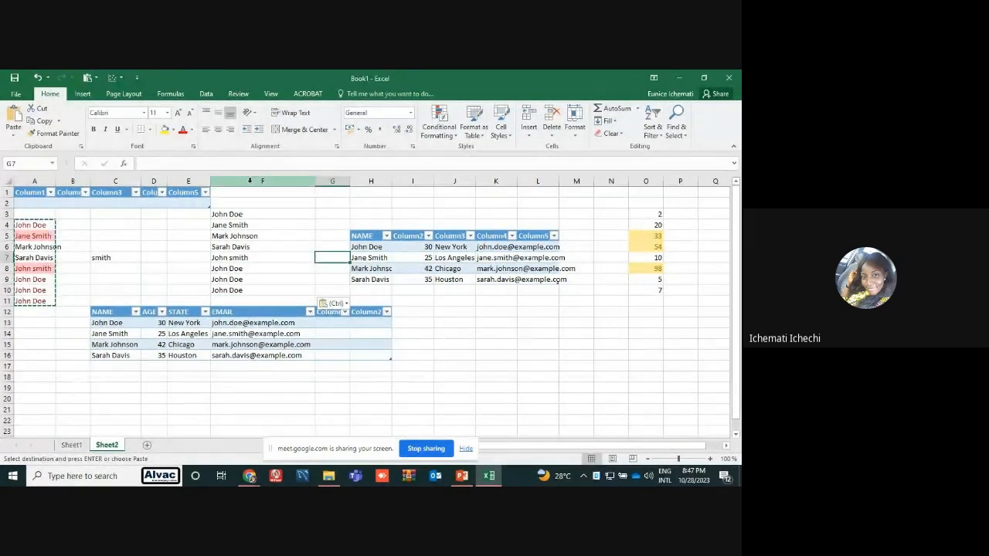
{"action": "left_click", "coordinate": [255, 231]}
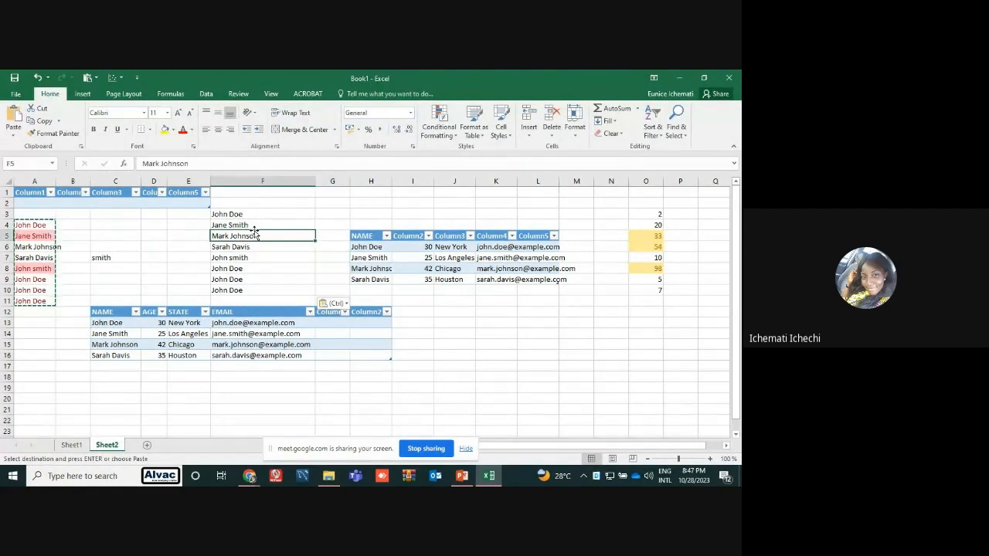
{"action": "left_click", "coordinate": [61, 230]}
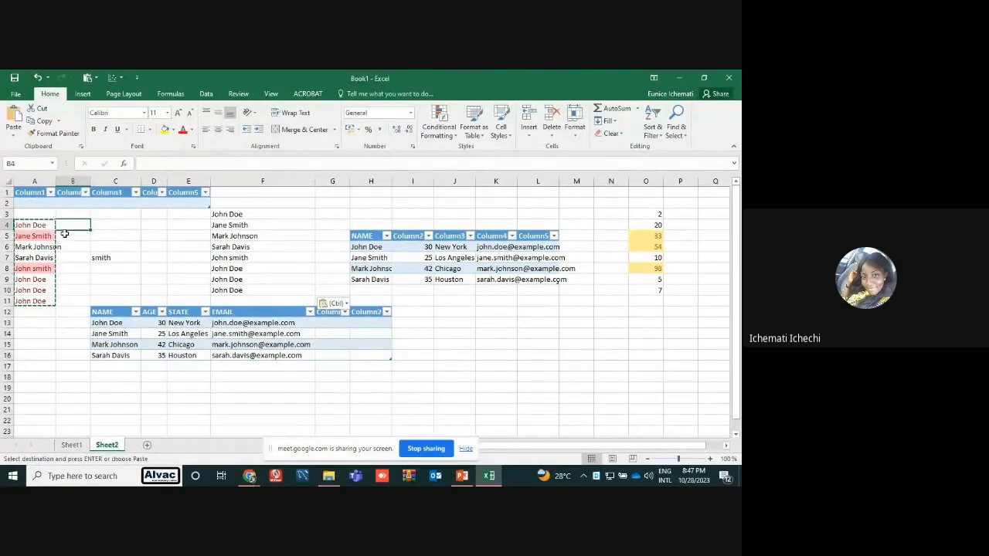
{"action": "double_click", "coordinate": [68, 236]}
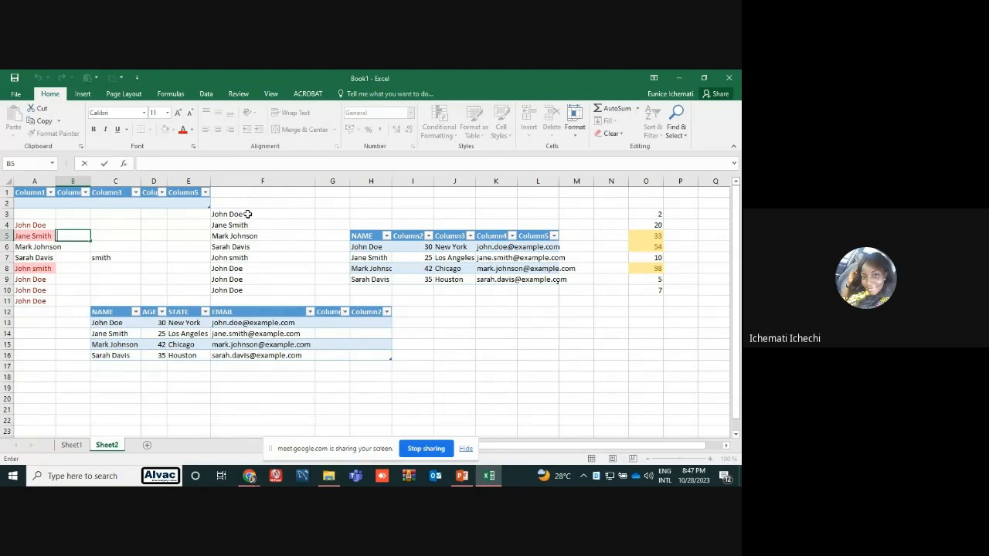
Remove the duplicate names from F3:F10, checking column F and treating the data as having no headers
{"action": "left_click", "coordinate": [206, 94]}
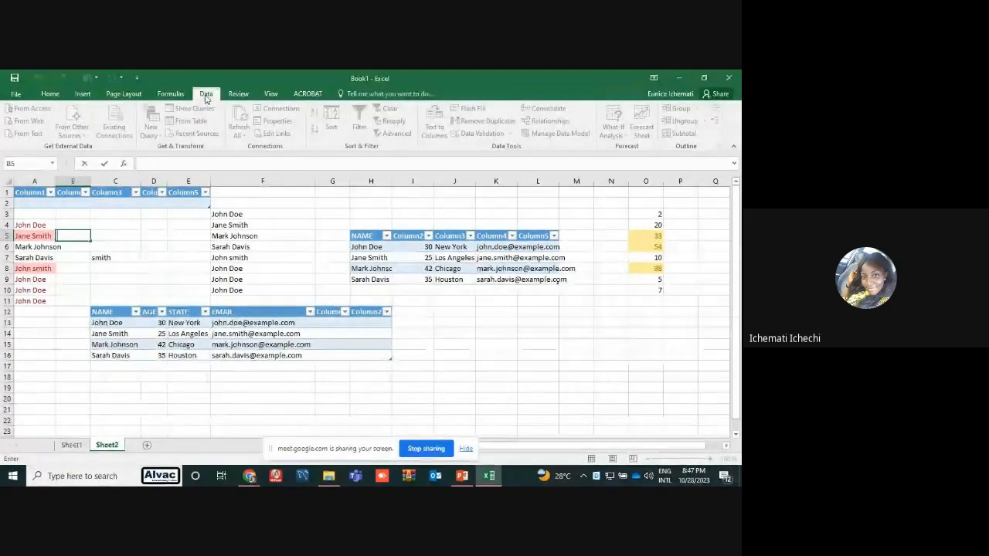
{"action": "left_click", "coordinate": [239, 215]}
{"action": "left_click_drag", "start_coordinate": [240, 224], "coordinate": [242, 292]}
{"action": "left_click", "coordinate": [267, 216]}
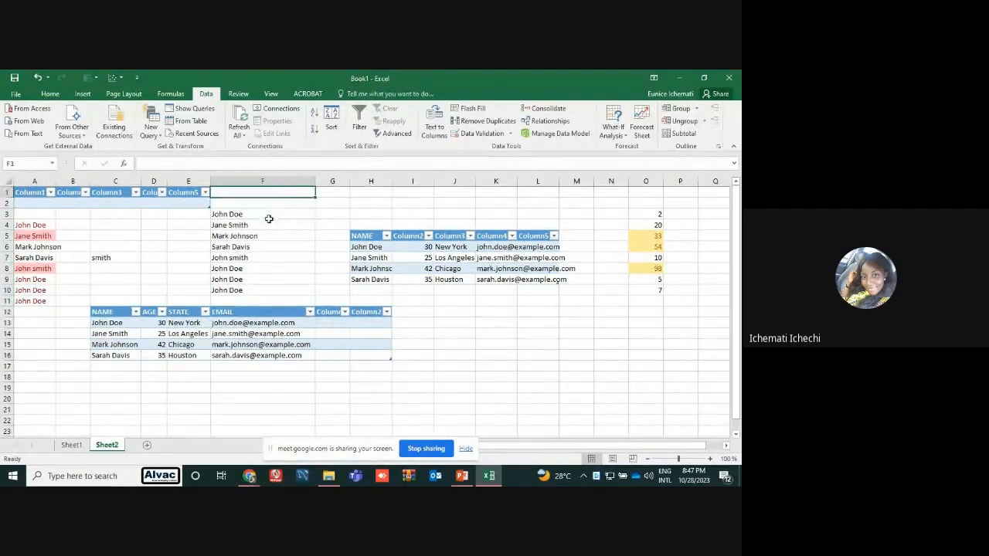
{"action": "left_click_drag", "start_coordinate": [268, 215], "coordinate": [263, 290]}
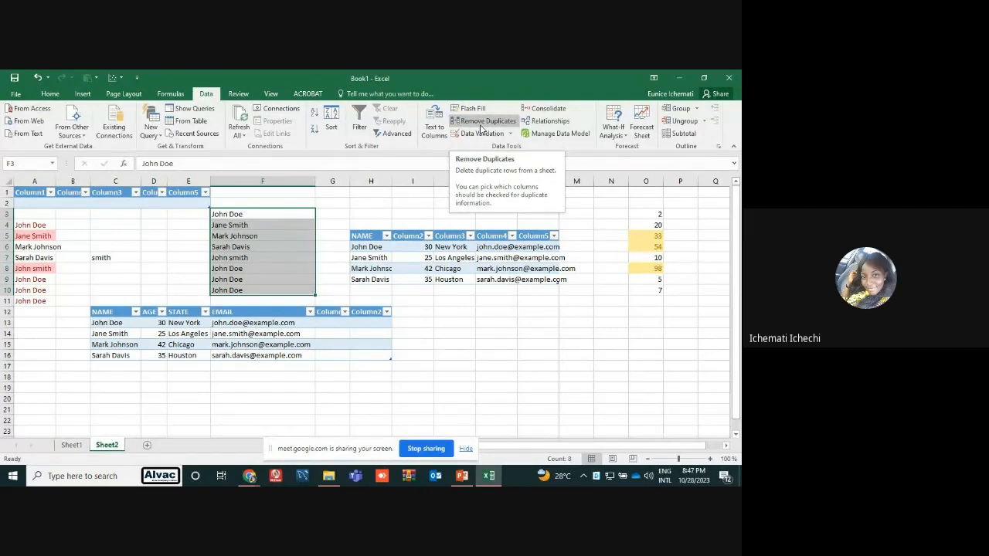
{"action": "left_click", "coordinate": [480, 122]}
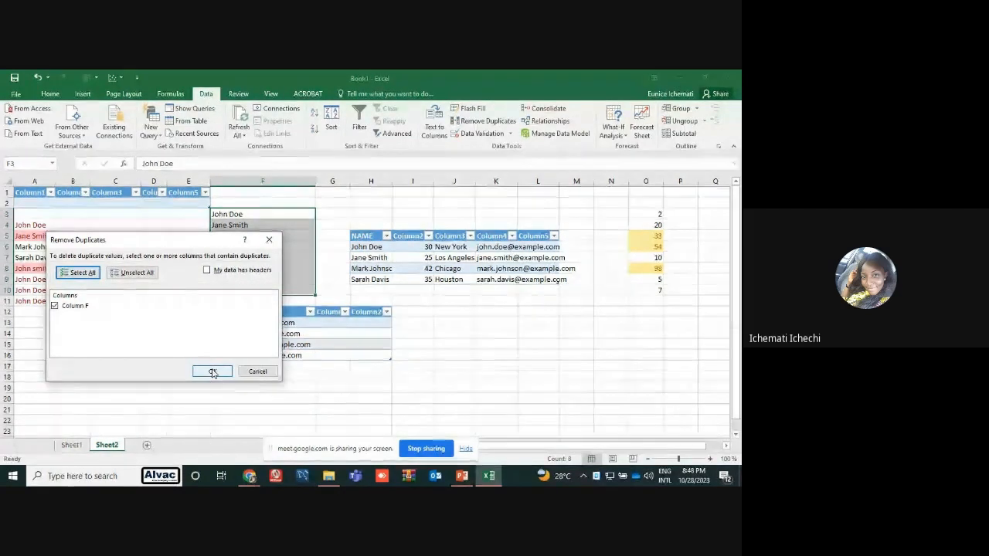
{"action": "left_click", "coordinate": [213, 372]}
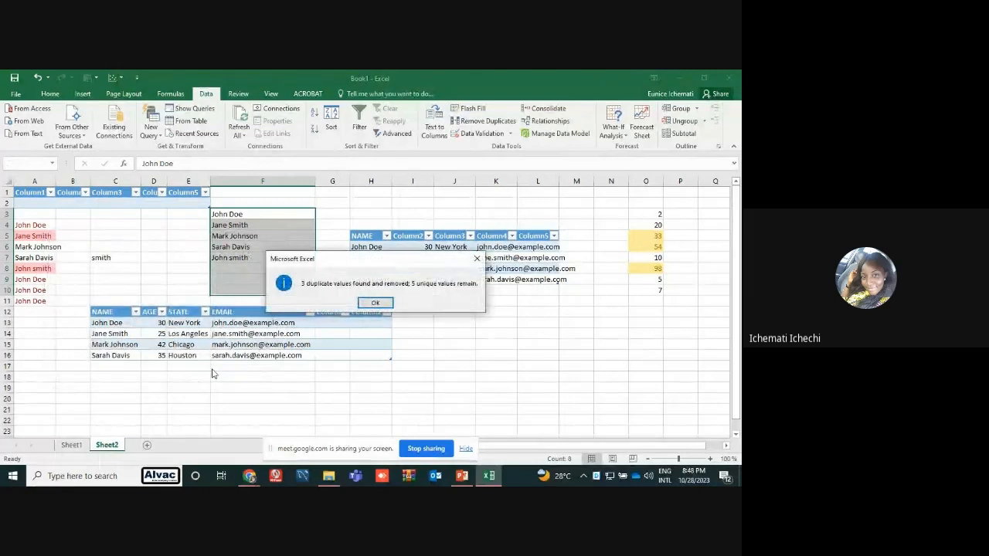
{"action": "left_click", "coordinate": [375, 304]}
{"action": "left_click", "coordinate": [346, 268]}
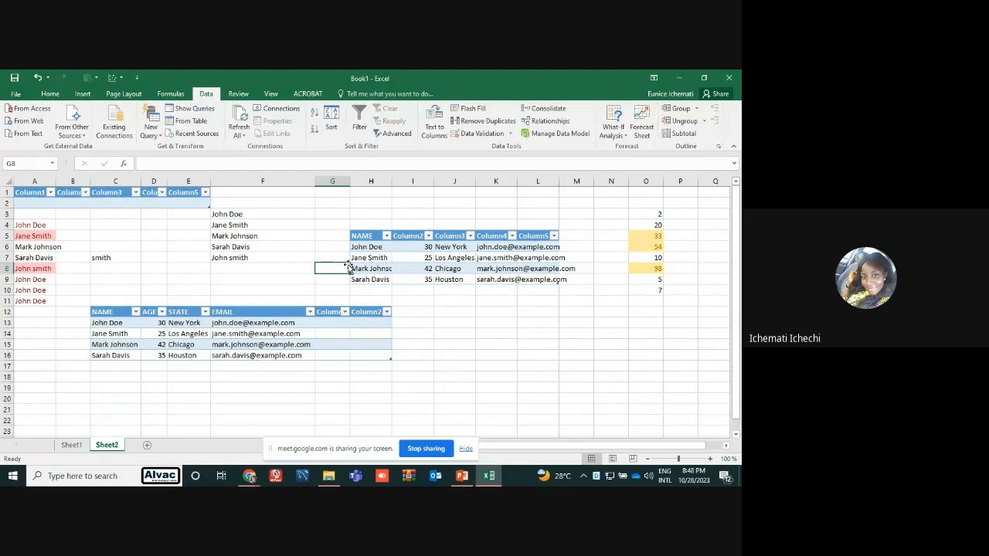
{"action": "left_click", "coordinate": [269, 215]}
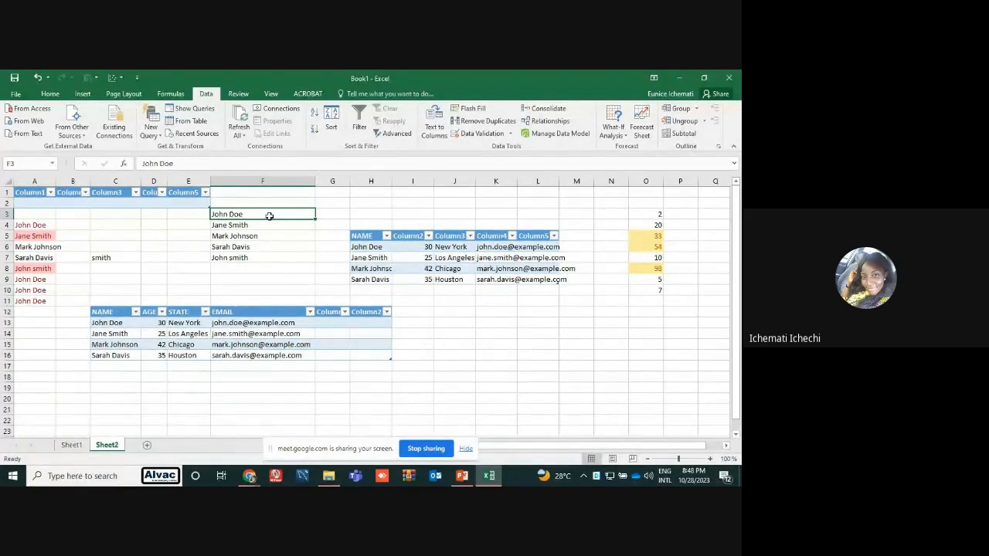
{"action": "left_click", "coordinate": [251, 258]}
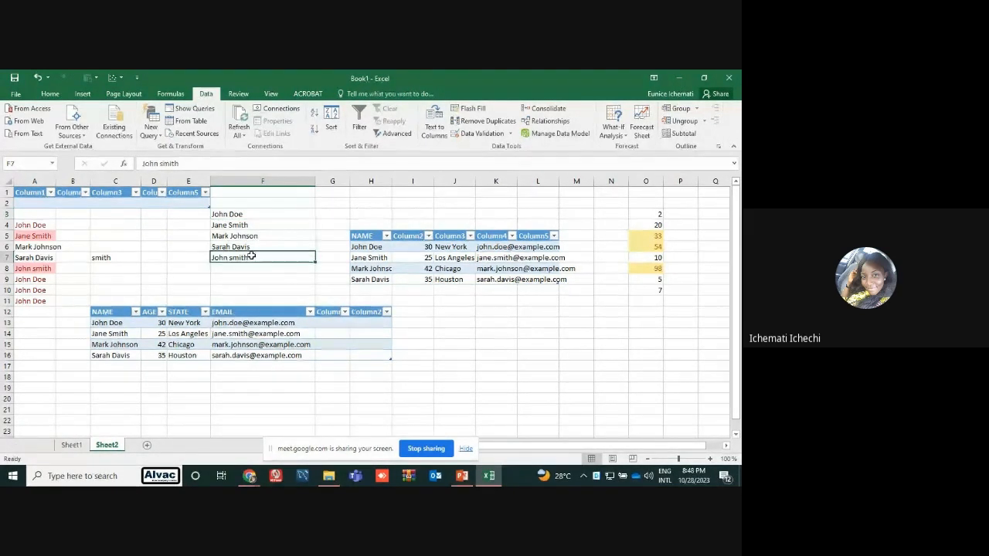
{"action": "left_click", "coordinate": [184, 244]}
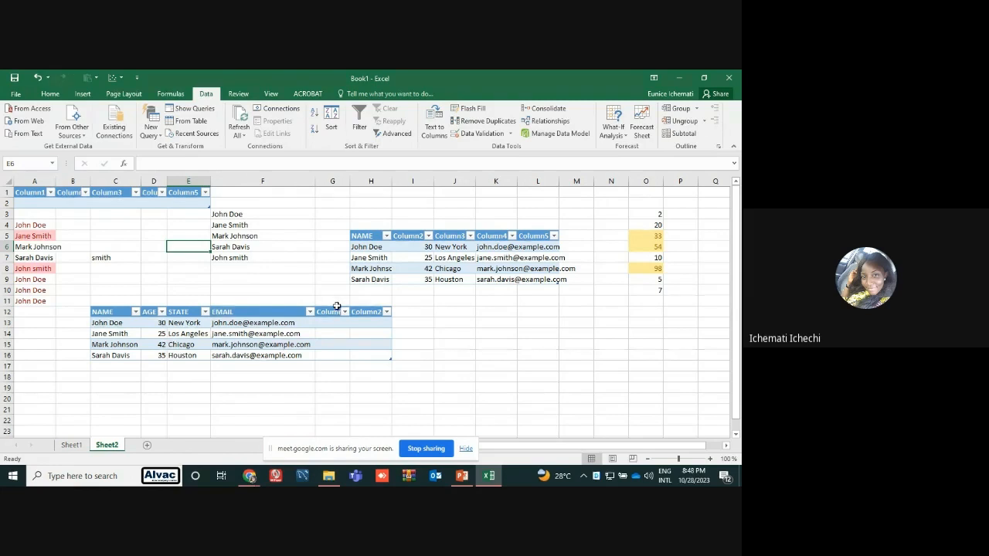
Review the sorting section on slide 11 in PowerPoint and the participants in Google Meet, and return to Excel
{"action": "mouse_move", "coordinate": [463, 477]}
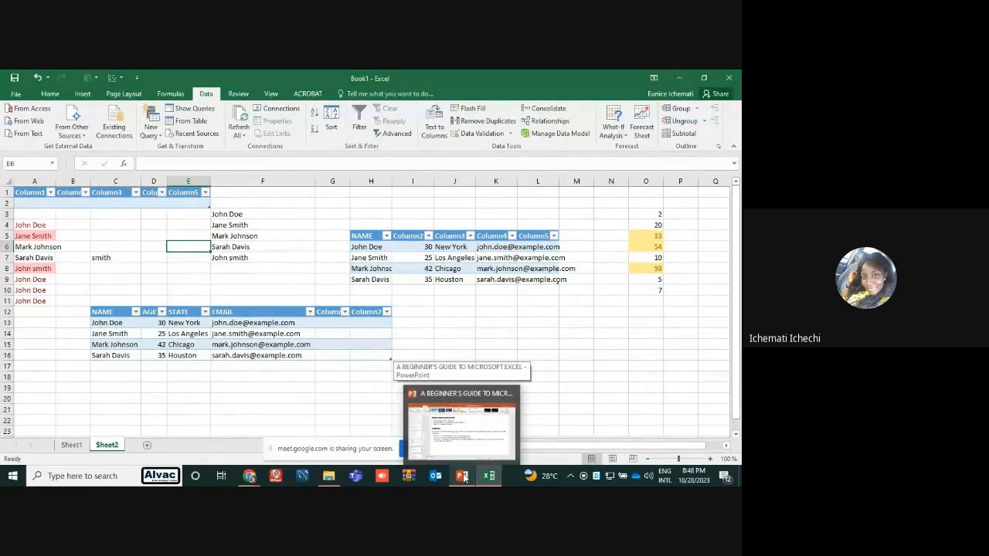
{"action": "left_click", "coordinate": [462, 478]}
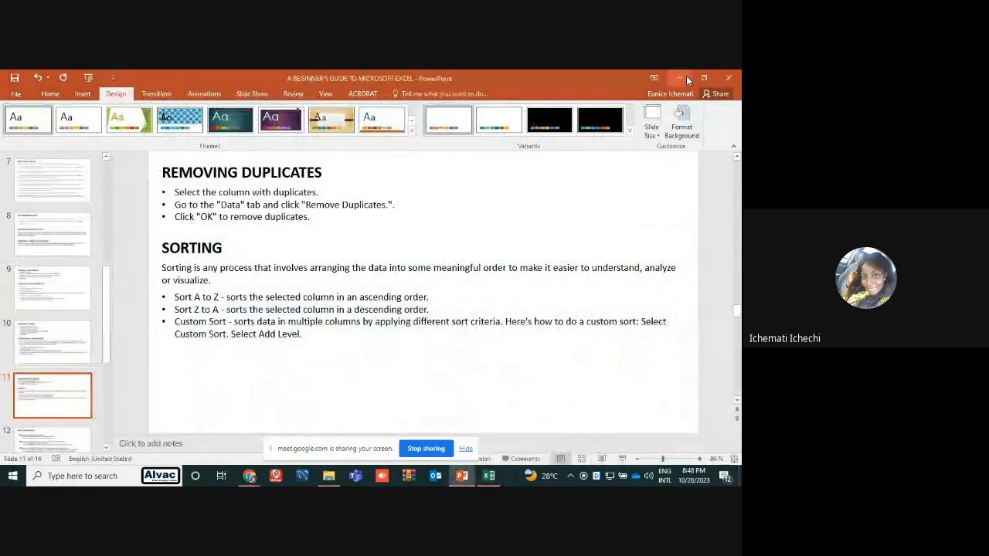
{"action": "left_click", "coordinate": [686, 76]}
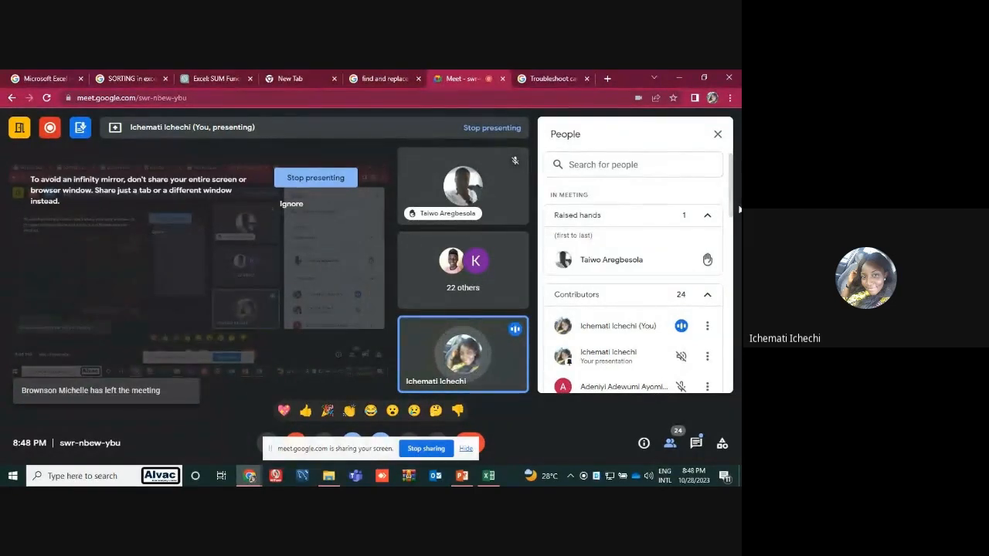
{"action": "mouse_move", "coordinate": [734, 204]}
{"action": "left_mouse_down"}
{"action": "mouse_move", "coordinate": [738, 270]}
{"action": "mouse_move", "coordinate": [738, 189]}
{"action": "left_mouse_up"}
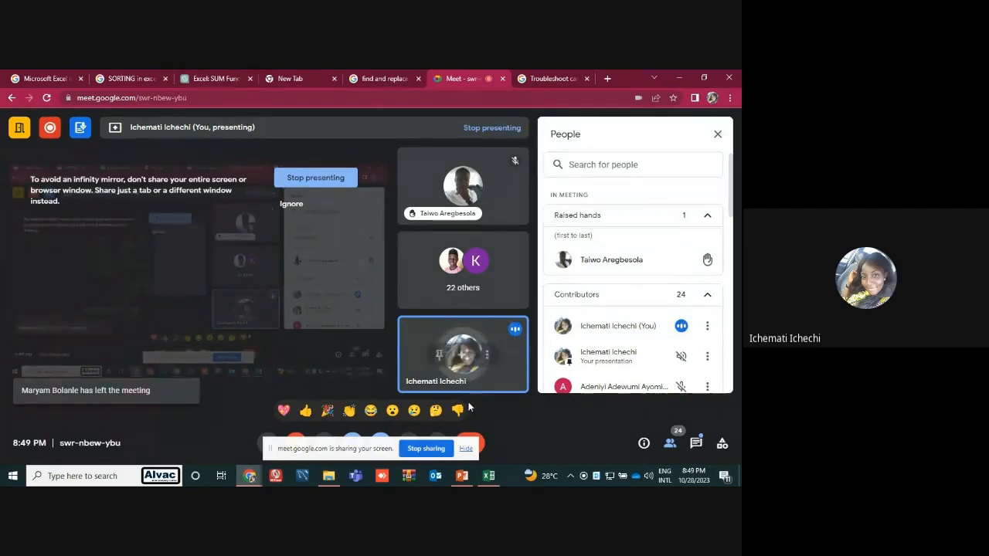
{"action": "left_click", "coordinate": [462, 476]}
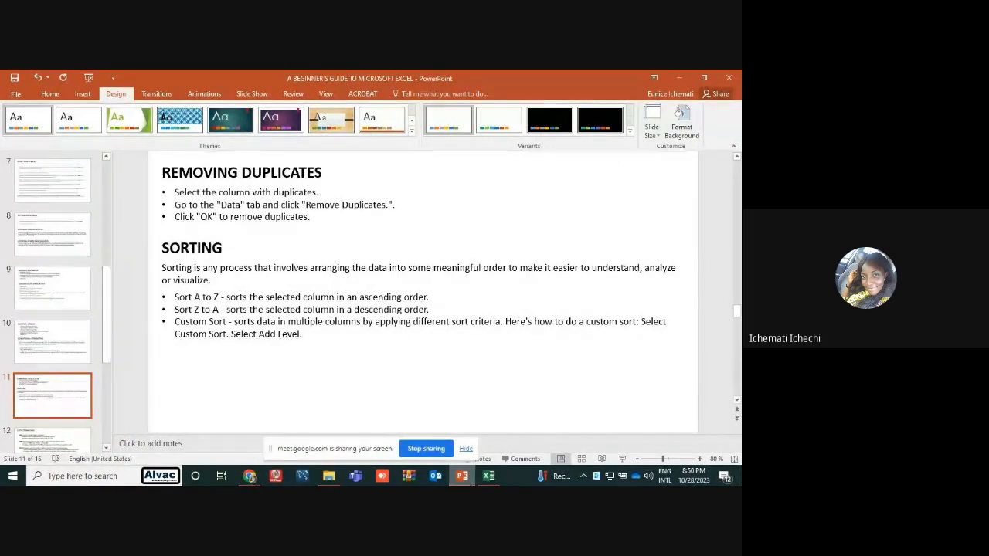
{"action": "left_click", "coordinate": [491, 476]}
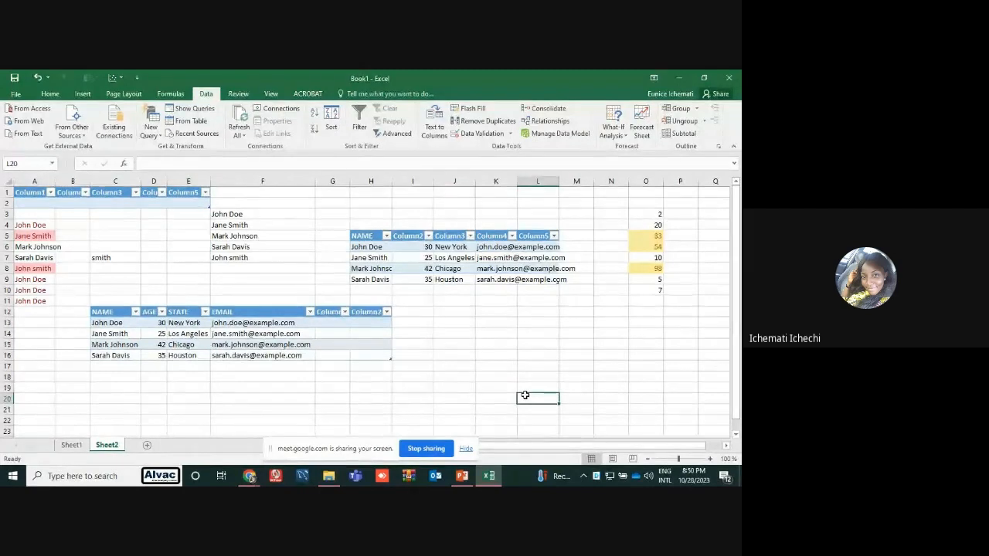
Sort the numbers in O3:O10 from smallest to largest
{"action": "left_click", "coordinate": [641, 215]}
{"action": "left_click_drag", "start_coordinate": [642, 215], "coordinate": [650, 289]}
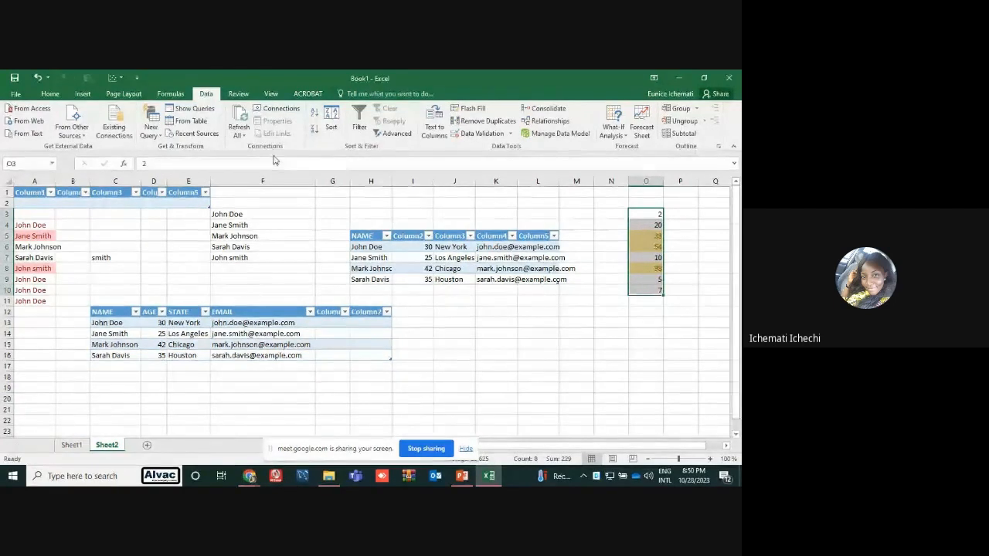
{"action": "left_click", "coordinate": [46, 94]}
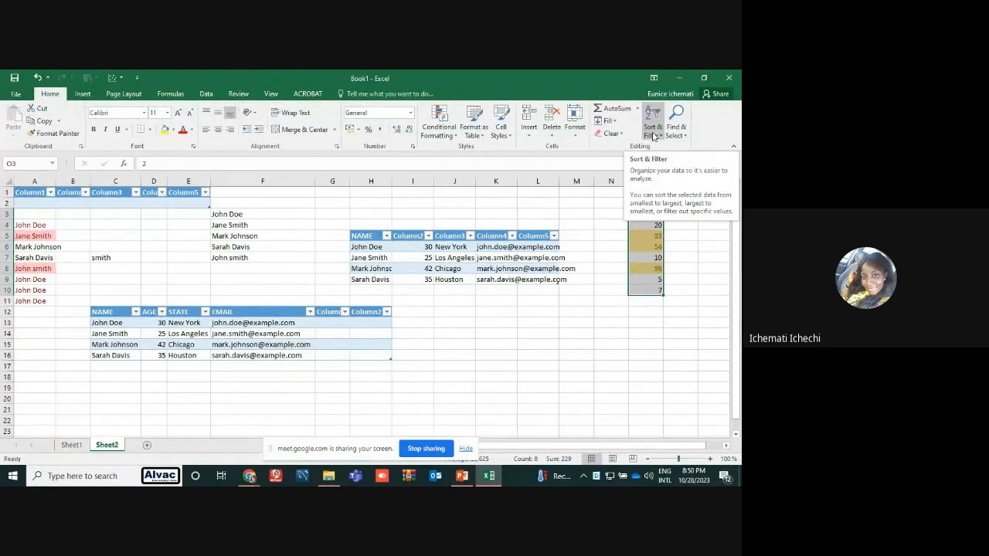
{"action": "left_click", "coordinate": [653, 136]}
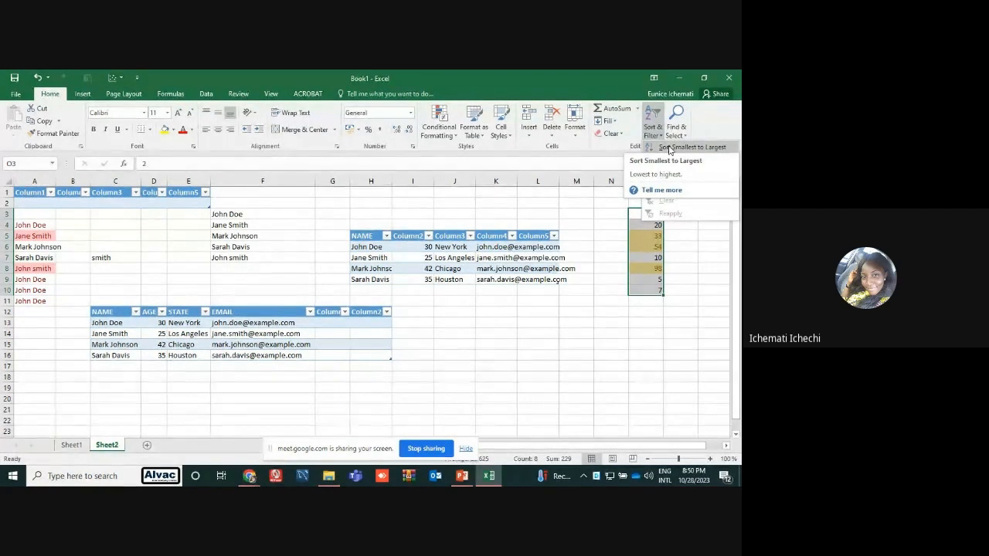
{"action": "left_click", "coordinate": [669, 149]}
{"action": "left_click", "coordinate": [686, 225]}
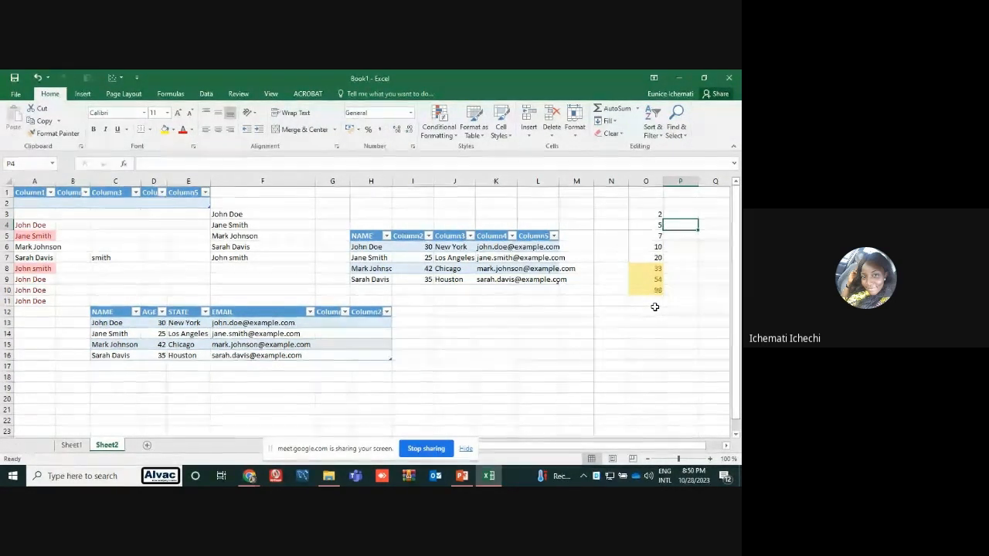
Sort the numbers in O3:O10 from largest to smallest
{"action": "left_click", "coordinate": [652, 216]}
{"action": "left_click_drag", "start_coordinate": [652, 216], "coordinate": [653, 290]}
{"action": "left_click", "coordinate": [654, 125]}
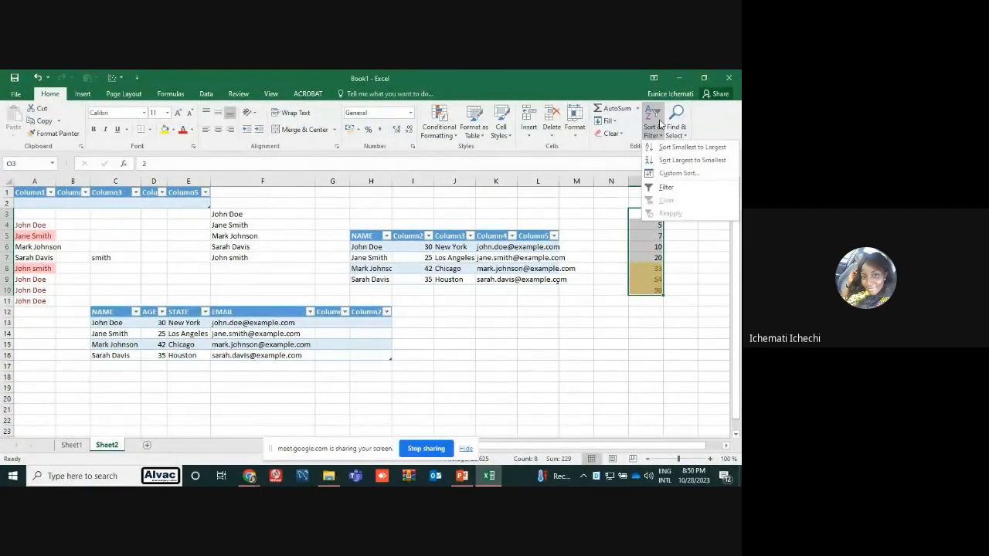
{"action": "left_click", "coordinate": [667, 158]}
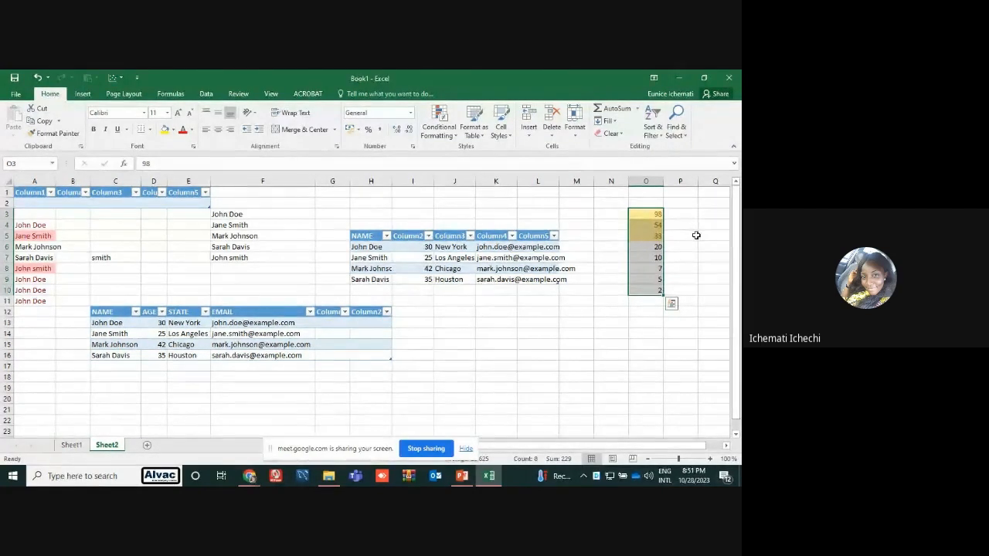
Examine the Order, Custom Lists and Sort On options of Custom Sort for O3:O10, and close it without sorting
{"action": "left_click", "coordinate": [652, 135]}
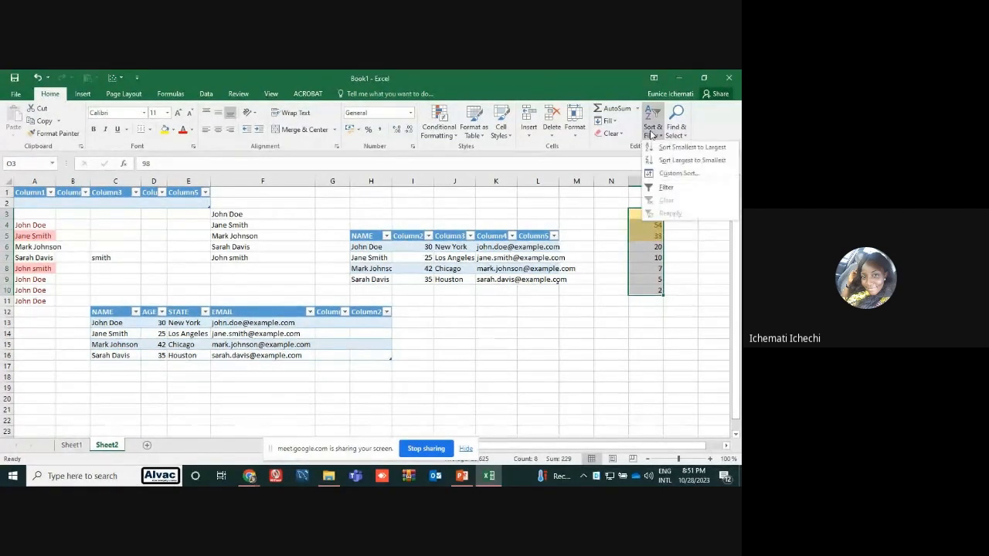
{"action": "left_click", "coordinate": [669, 174]}
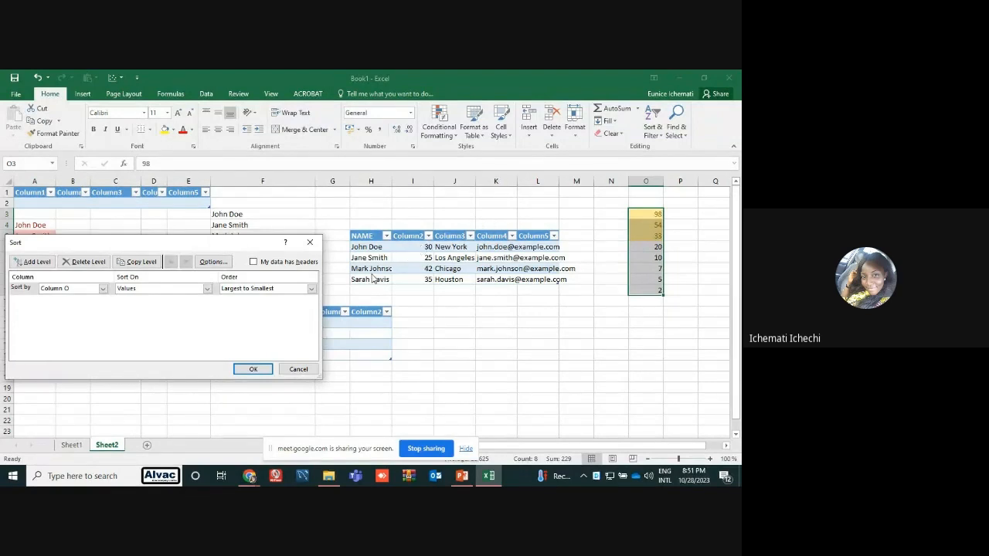
{"action": "left_click", "coordinate": [312, 289]}
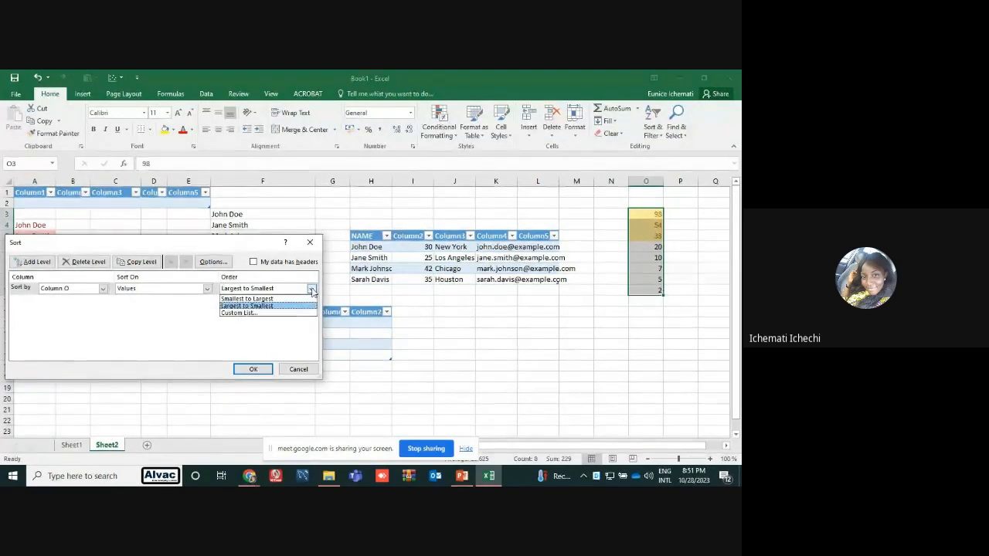
{"action": "left_click", "coordinate": [271, 313]}
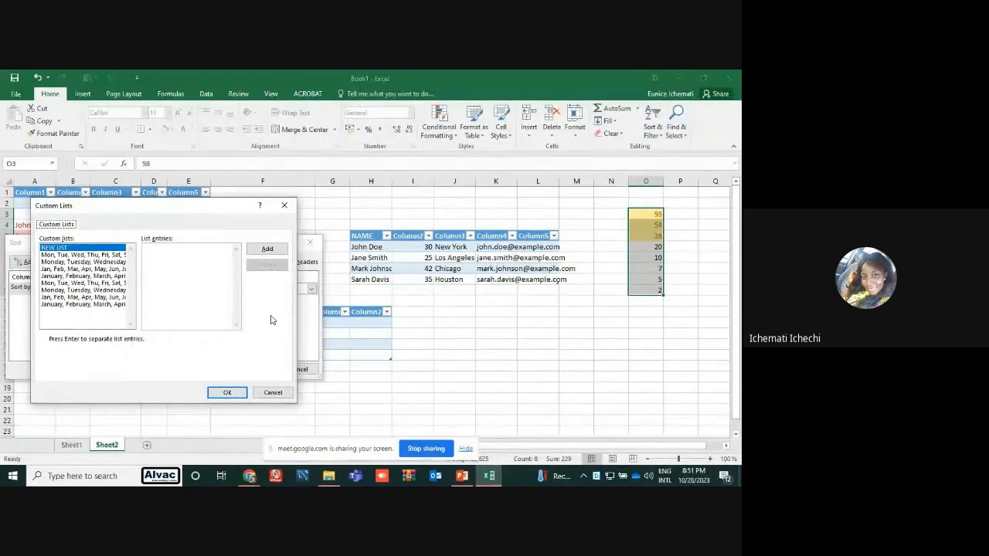
{"action": "left_click", "coordinate": [284, 206]}
{"action": "left_click", "coordinate": [206, 289]}
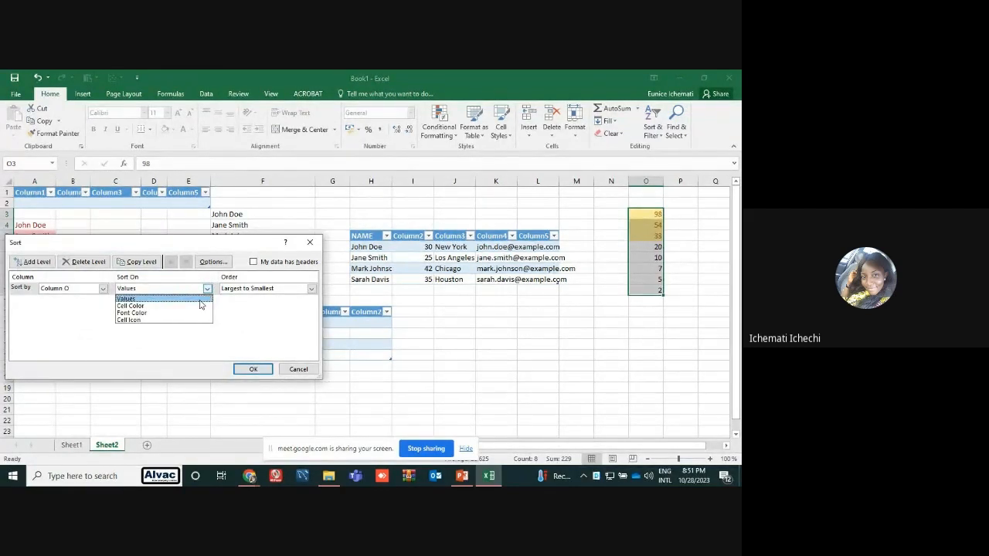
{"action": "left_click", "coordinate": [170, 300]}
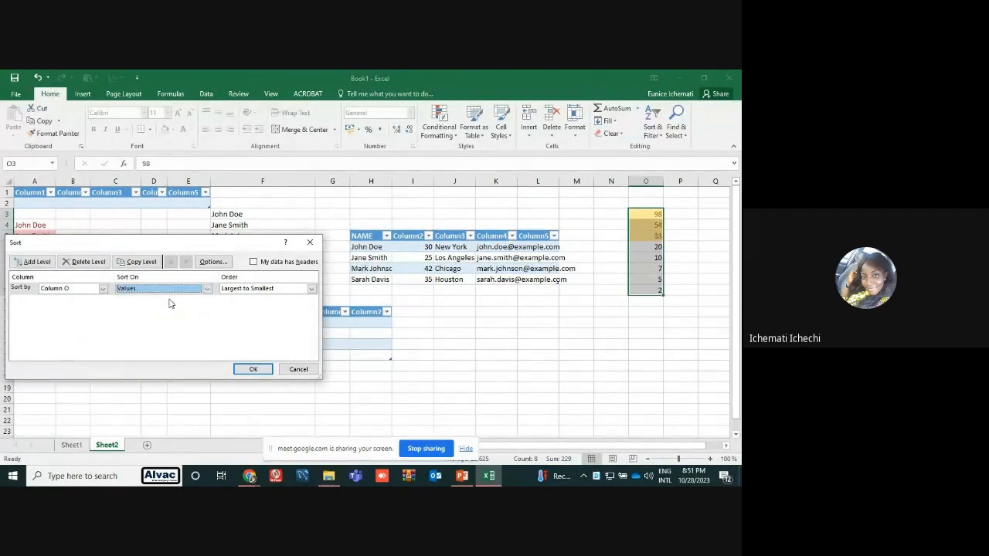
{"action": "left_click", "coordinate": [311, 243]}
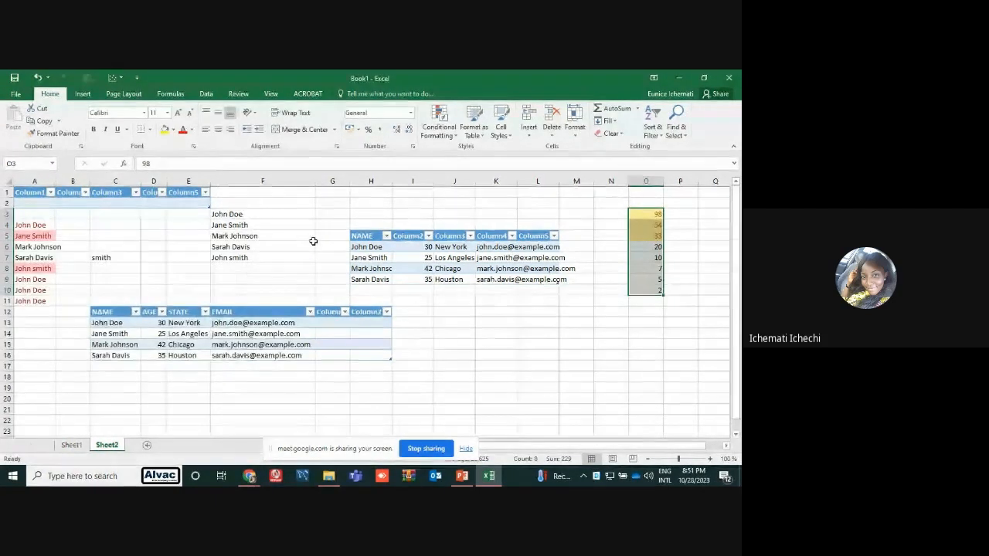
{"action": "left_click", "coordinate": [553, 344]}
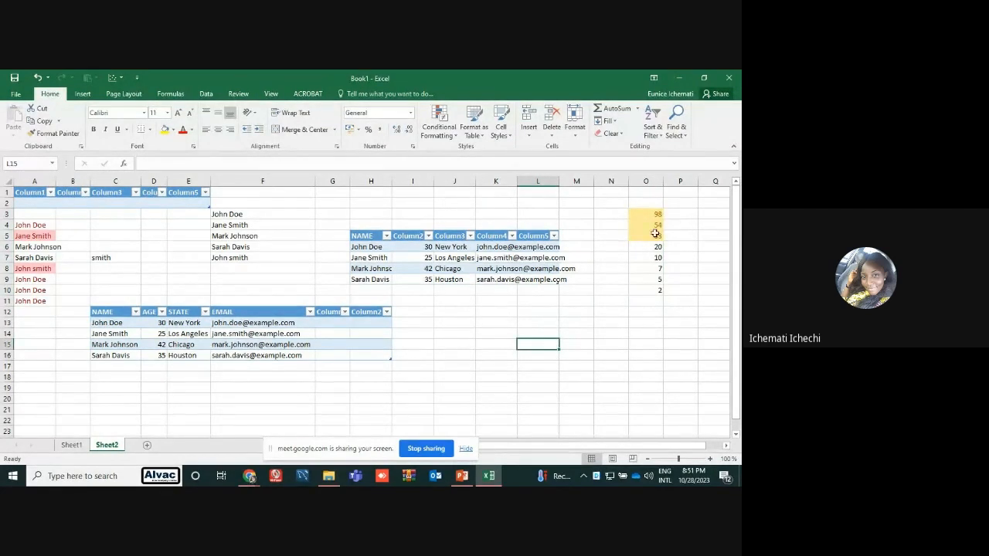
Switch to the PowerPoint guide and show slide 12 on Excel formulas
{"action": "left_click", "coordinate": [467, 479]}
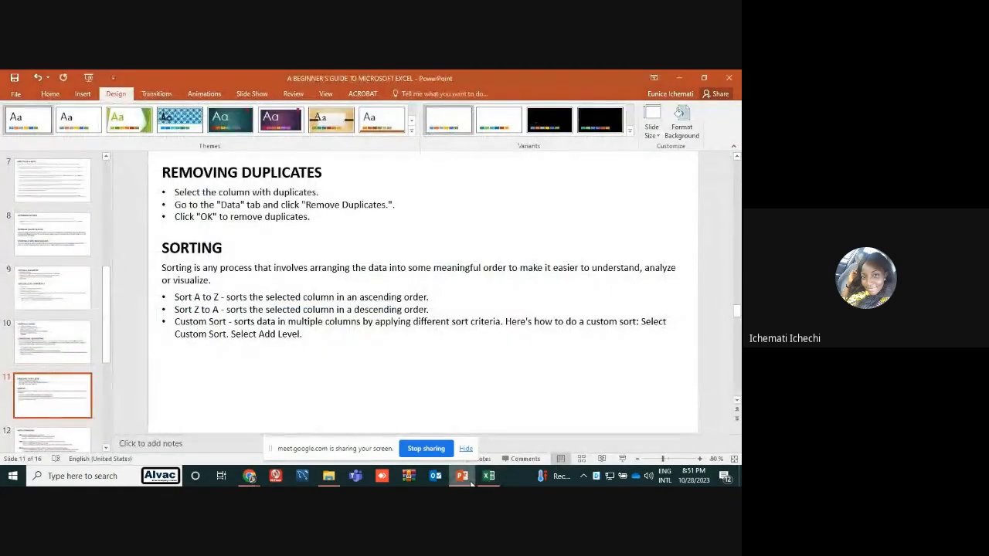
{"action": "left_click", "coordinate": [83, 445]}
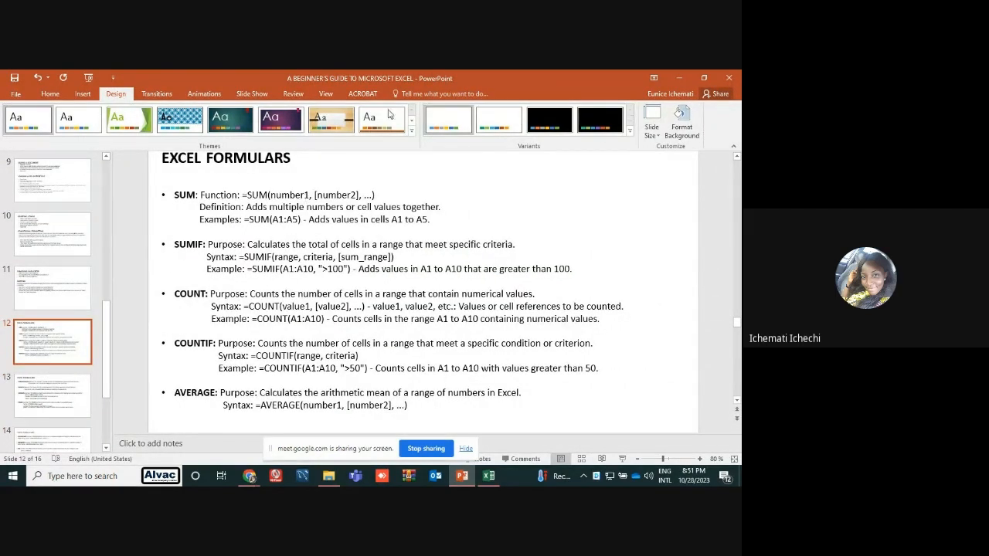
{"action": "left_click", "coordinate": [676, 77]}
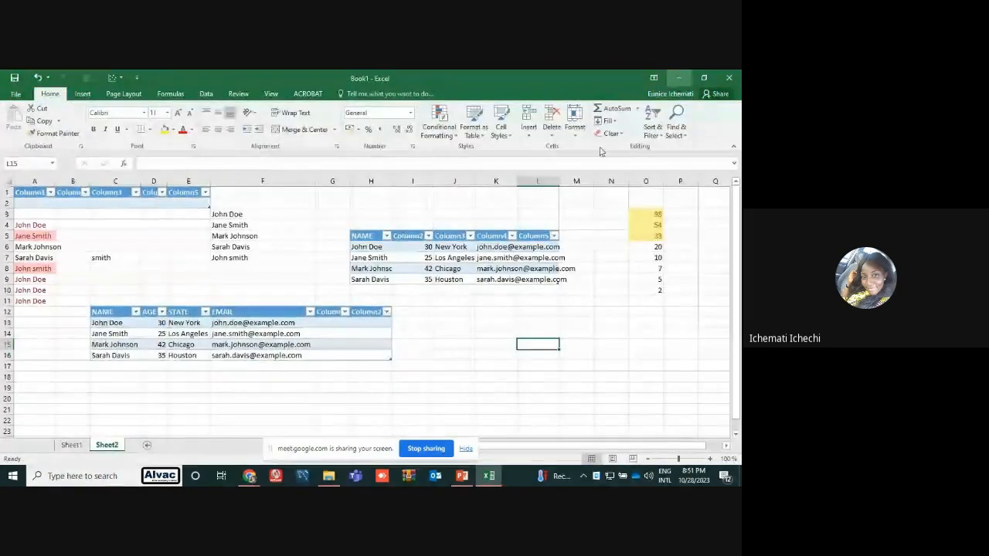
Switch to the Google Meet call and stop sharing the screen
{"action": "left_click", "coordinate": [680, 78]}
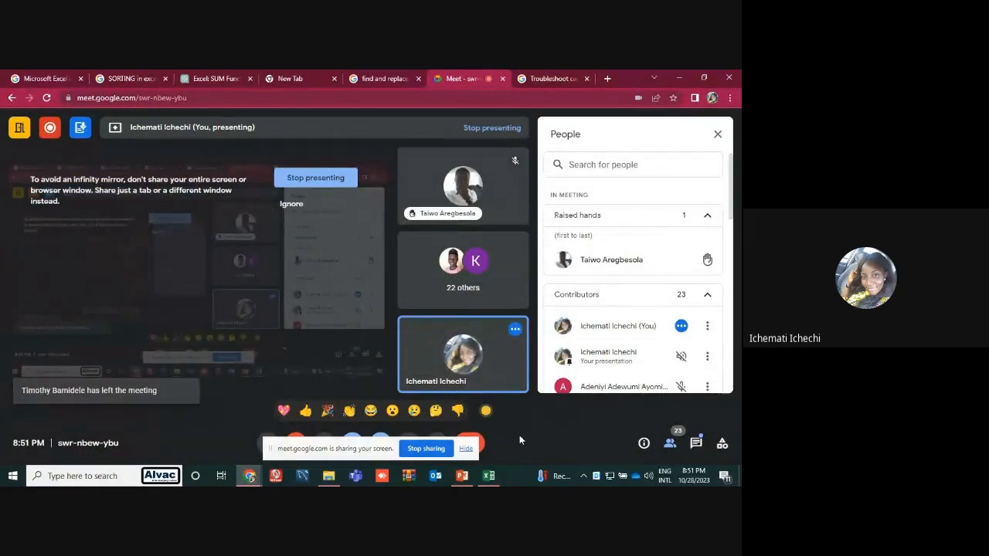
{"action": "mouse_move", "coordinate": [474, 473]}
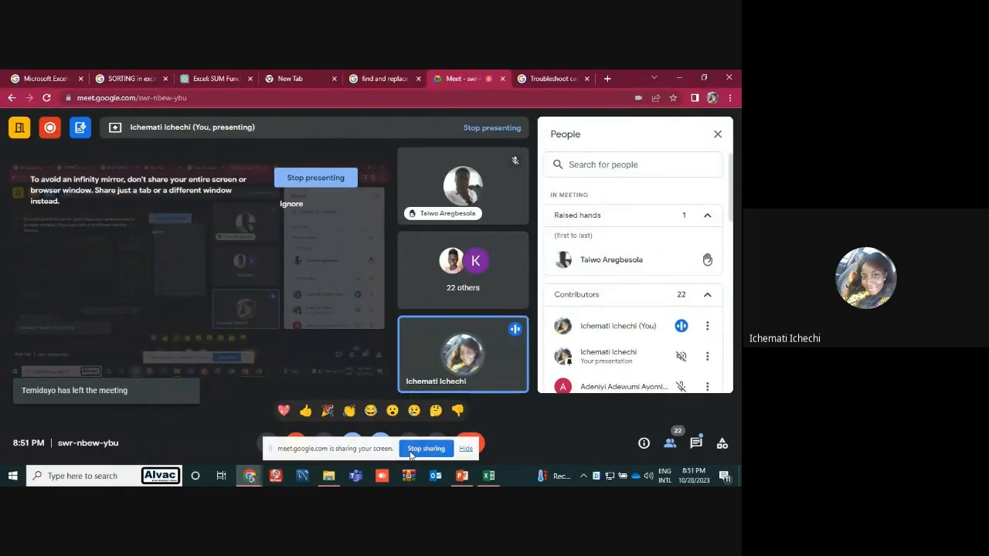
{"action": "left_click", "coordinate": [425, 449]}
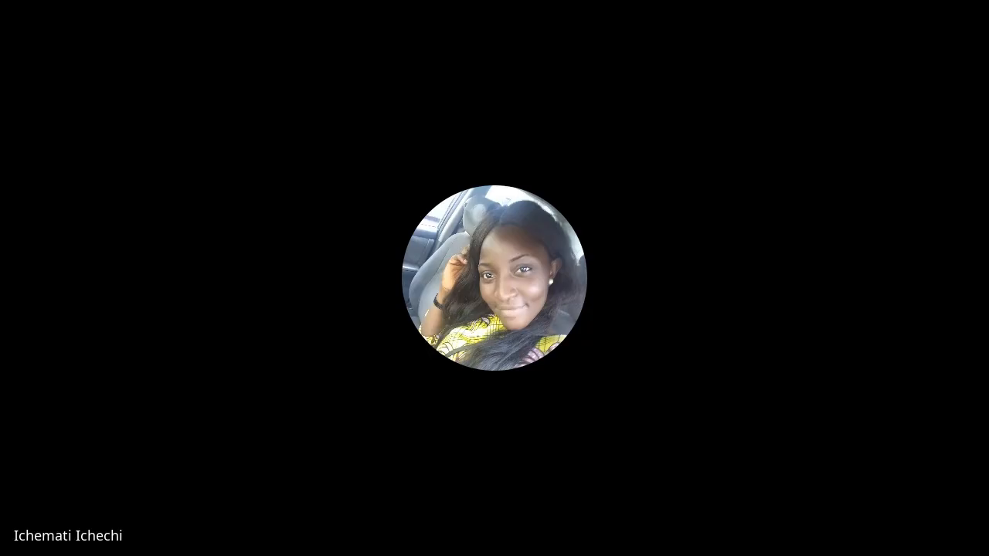
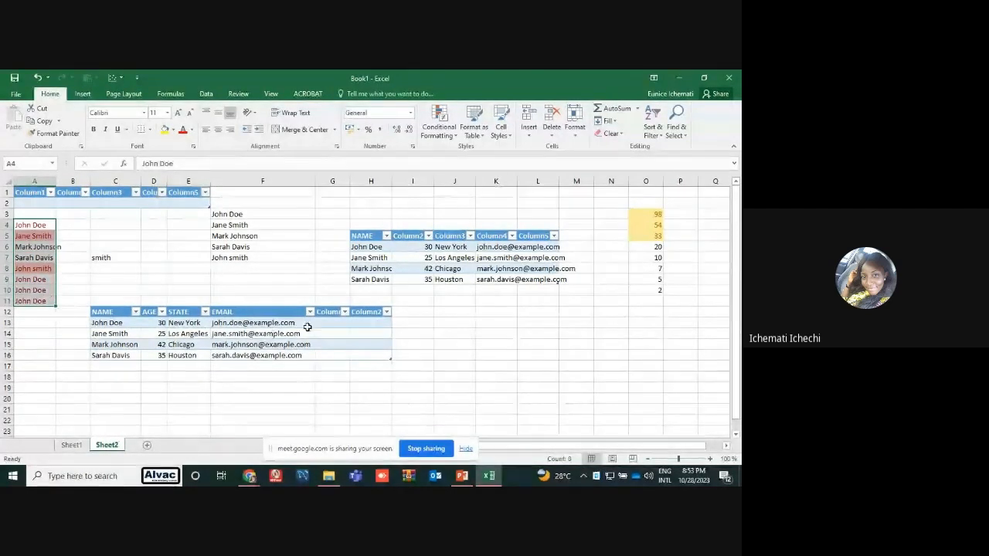
Copy the list of names in F3:F8 and paste it starting at K12
{"action": "left_click_drag", "start_coordinate": [261, 214], "coordinate": [257, 264]}
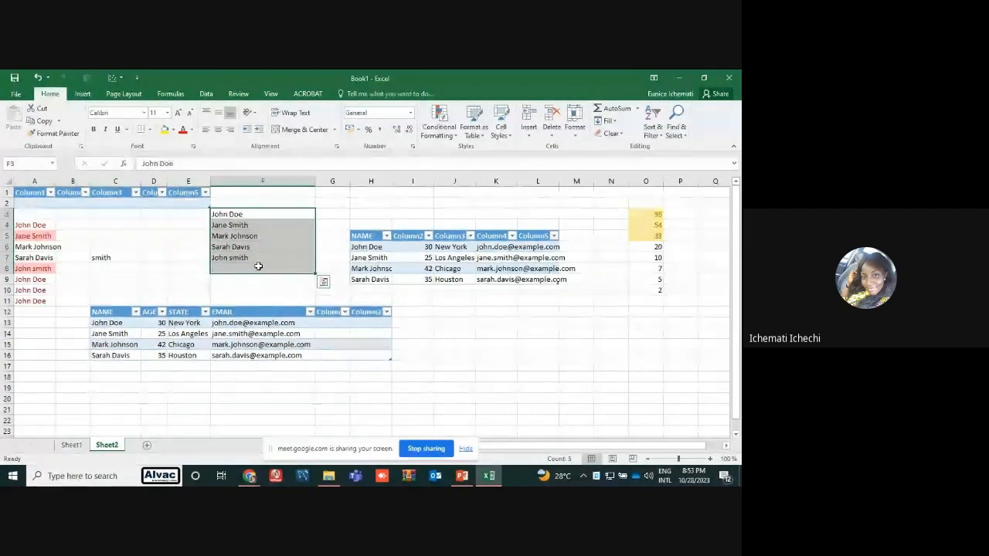
{"action": "key", "text": "ctrl+c"}
{"action": "left_click", "coordinate": [485, 309]}
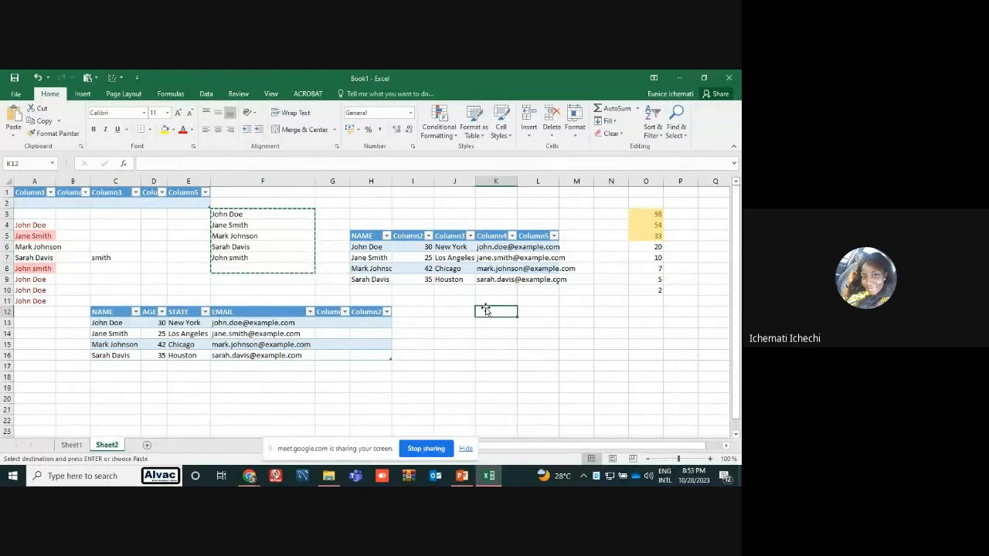
{"action": "key", "text": "ctrl+v"}
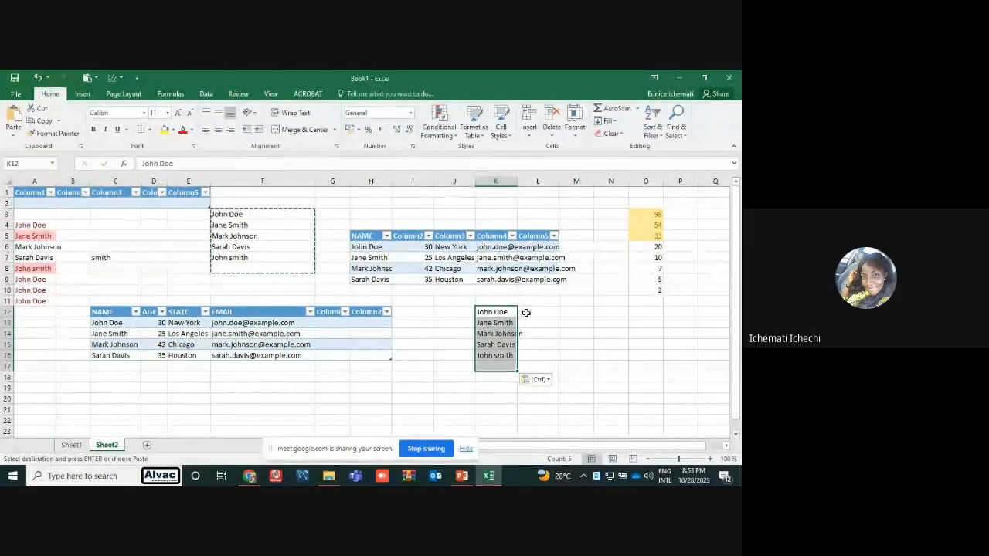
Enter the numbers 2, 98, 20, 5 and 7 in J12:J16 beside the copied names
{"action": "left_click", "coordinate": [464, 312]}
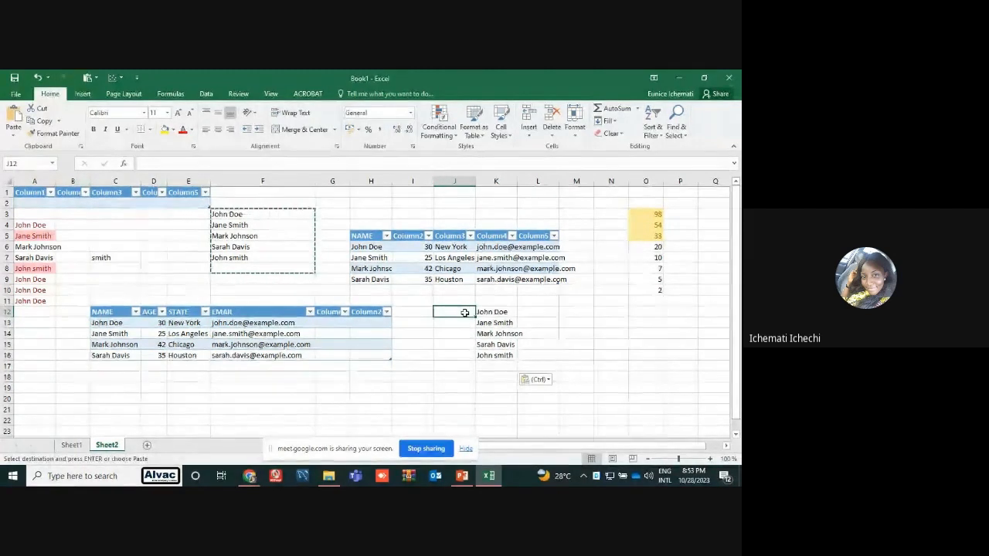
{"action": "type", "text": "2"}
{"action": "key", "text": "Return"}
{"action": "type", "text": "98"}
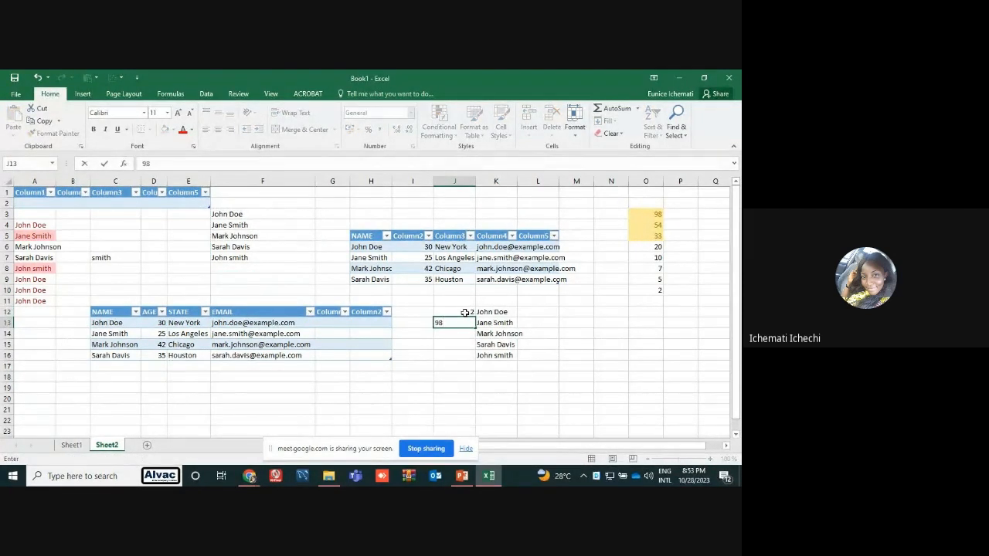
{"action": "key", "text": "Return"}
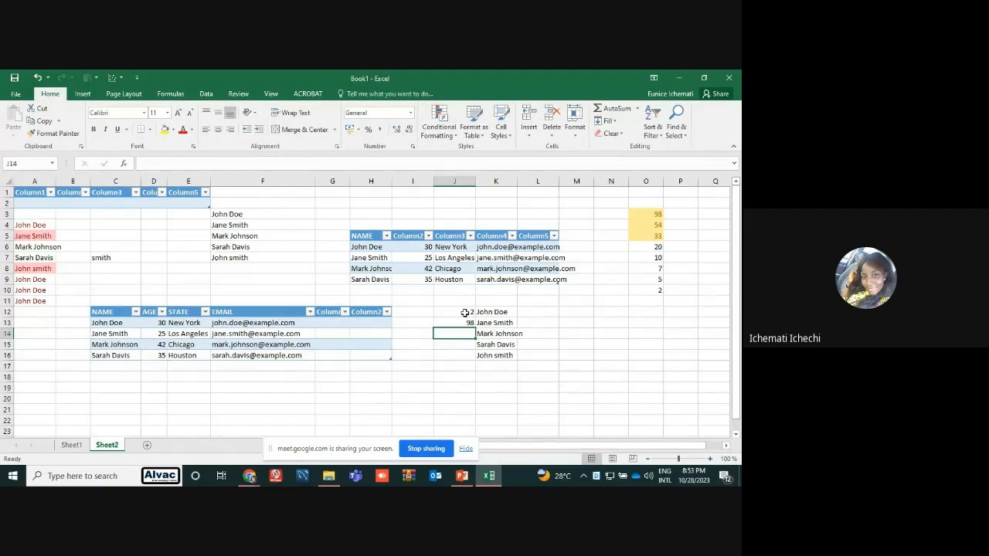
{"action": "type", "text": "20"}
{"action": "key", "text": "Return"}
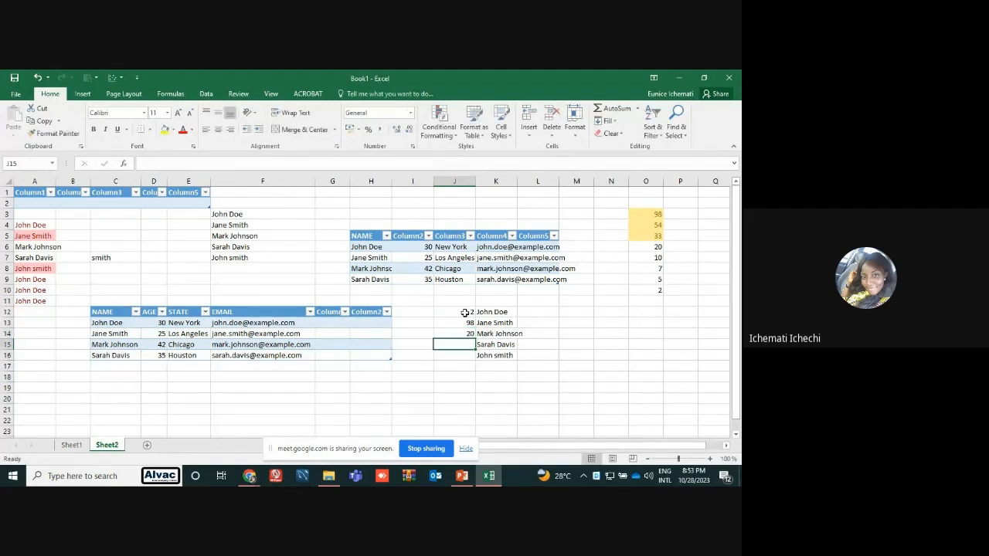
{"action": "type", "text": "5"}
{"action": "key", "text": "Return"}
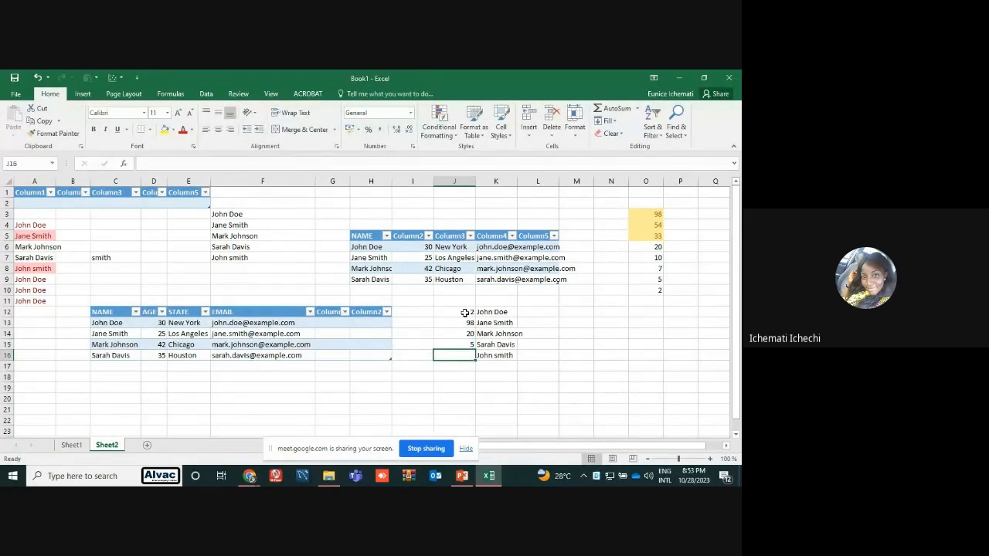
{"action": "type", "text": "7"}
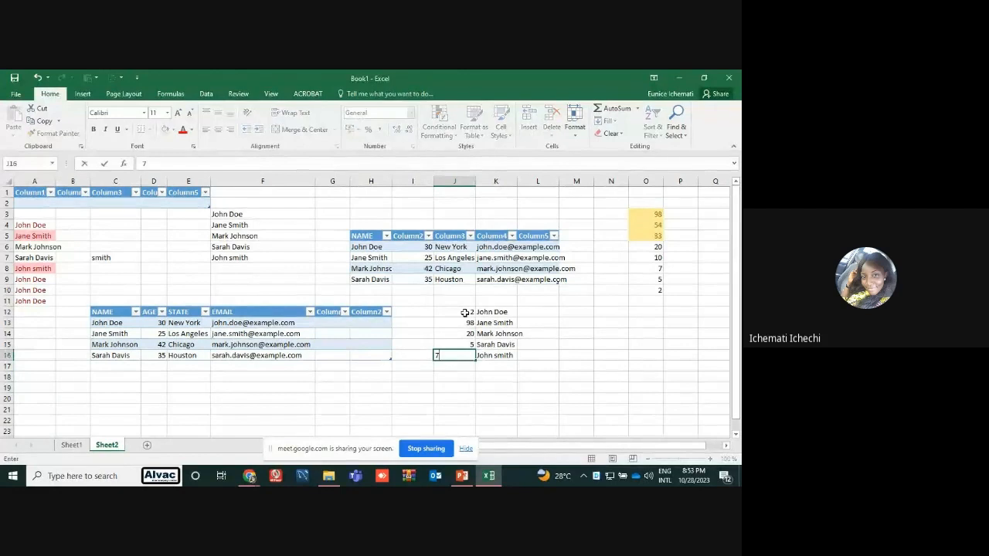
{"action": "left_click", "coordinate": [555, 344]}
Sort J12:J16 from smallest to largest, continuing with the current selection only
{"action": "left_click_drag", "start_coordinate": [469, 312], "coordinate": [470, 356]}
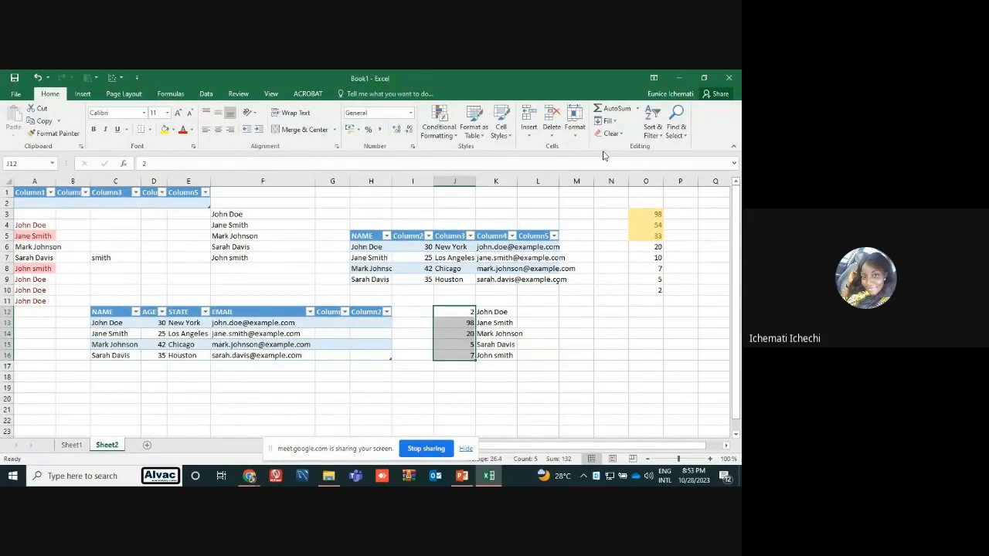
{"action": "left_click", "coordinate": [659, 134]}
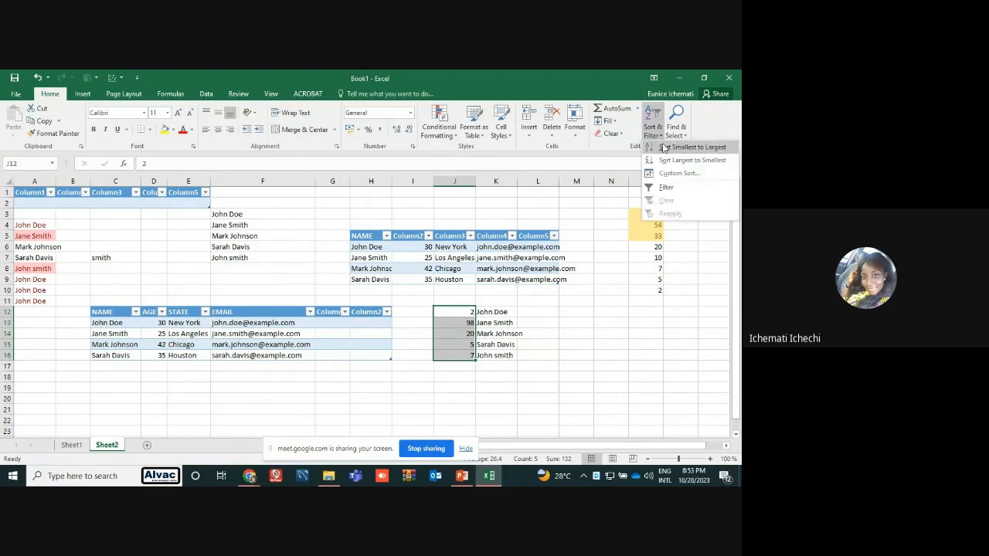
{"action": "left_click", "coordinate": [665, 147]}
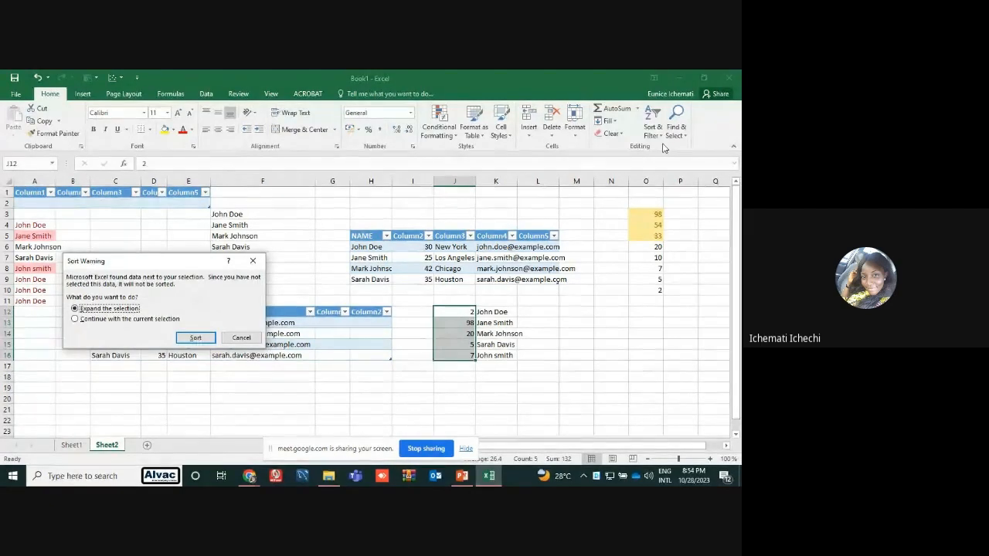
{"action": "left_click", "coordinate": [75, 319]}
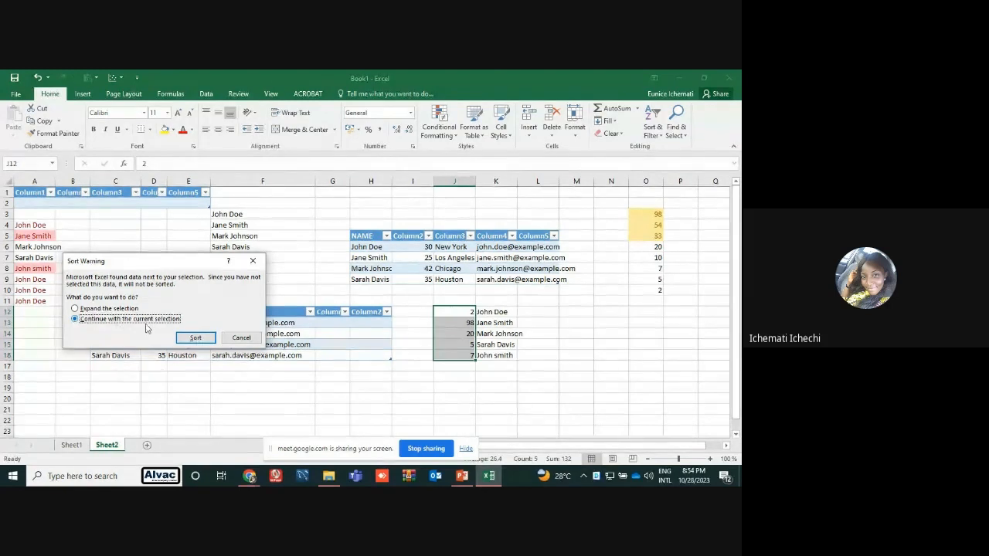
{"action": "left_click", "coordinate": [189, 338]}
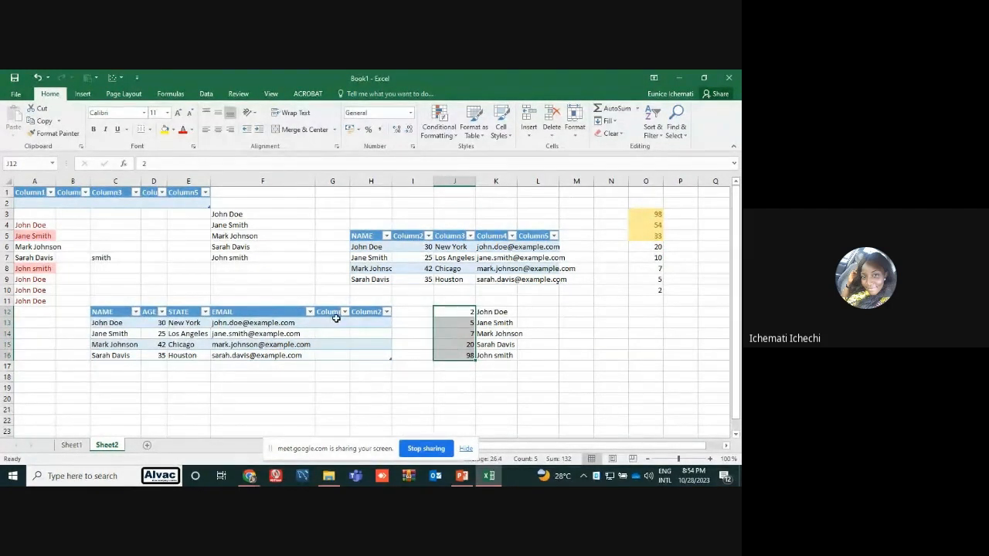
Sort J12:J16 from smallest to largest again, this time expanding the selection to the adjacent names
{"action": "left_click_drag", "start_coordinate": [490, 312], "coordinate": [470, 355]}
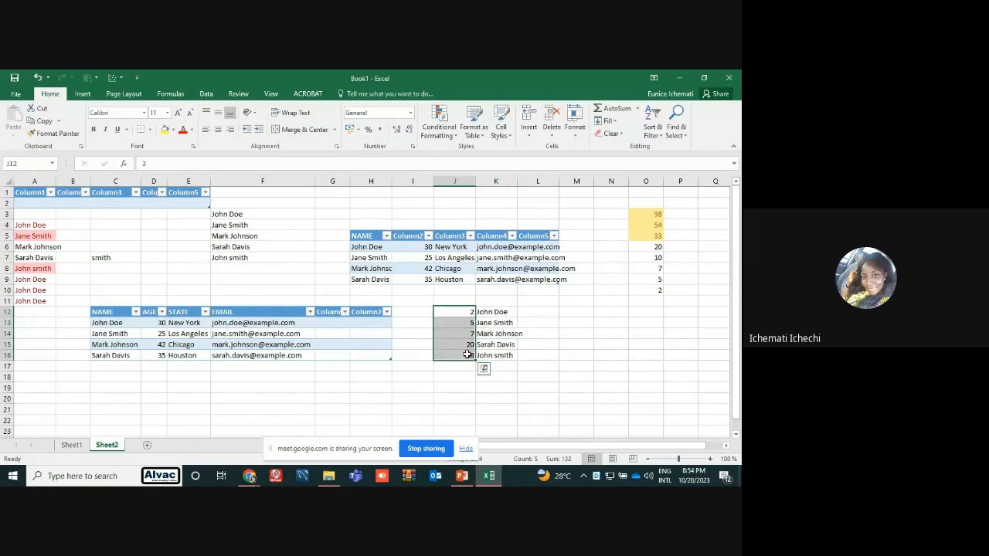
{"action": "left_click", "coordinate": [653, 130]}
{"action": "left_click", "coordinate": [661, 150]}
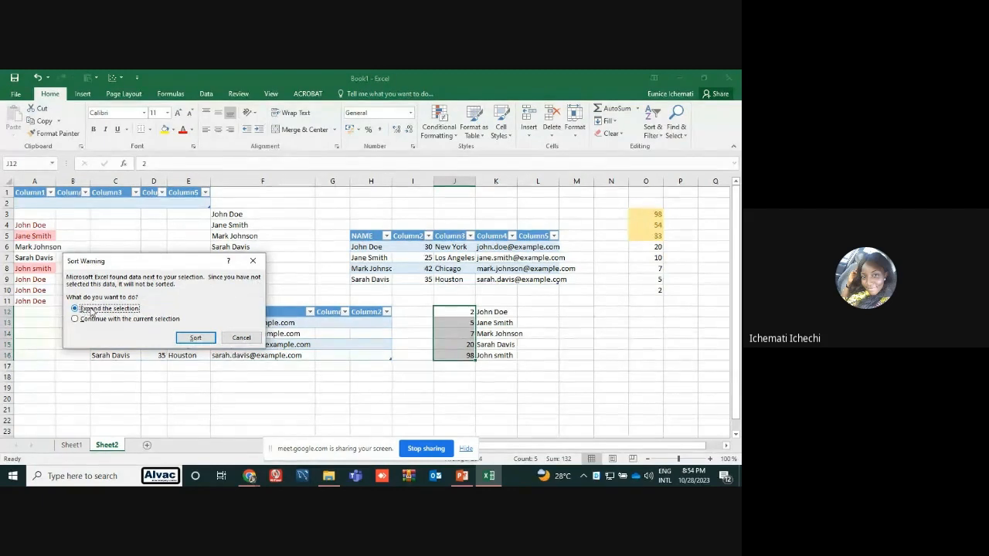
{"action": "left_click", "coordinate": [192, 339]}
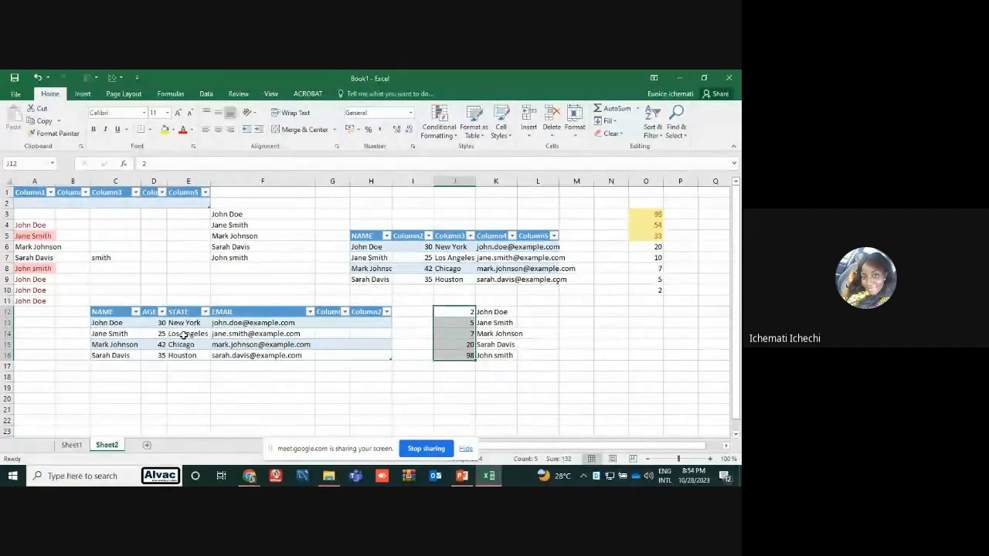
{"action": "left_click", "coordinate": [533, 343]}
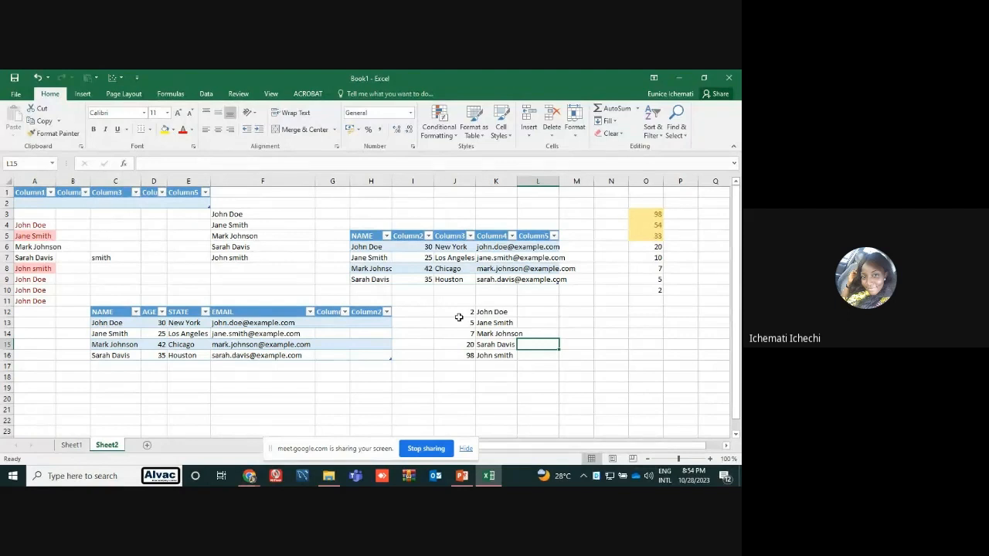
Sort the table in rows 12 to 16 by its AGE column from smallest to largest
{"action": "left_click", "coordinate": [151, 324]}
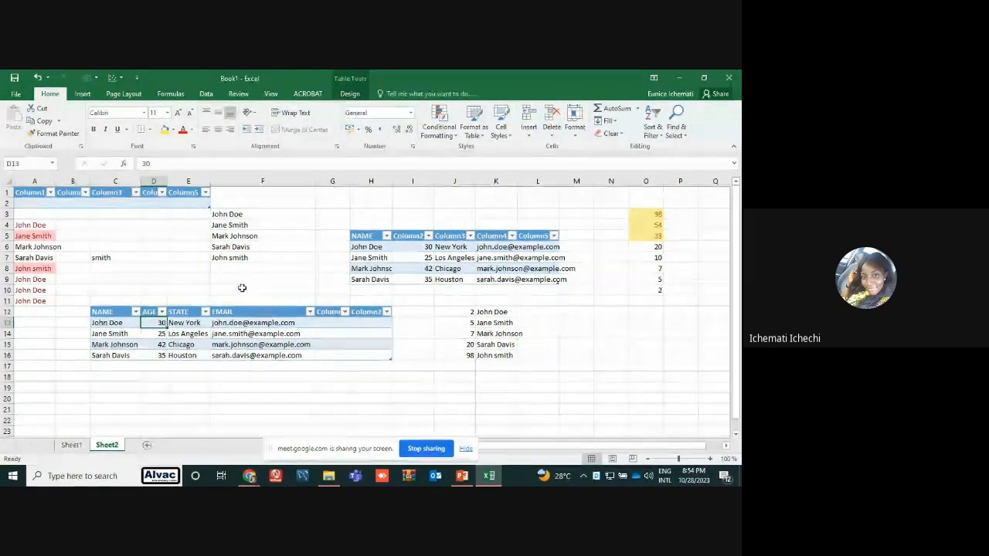
{"action": "left_click_drag", "start_coordinate": [150, 325], "coordinate": [150, 356]}
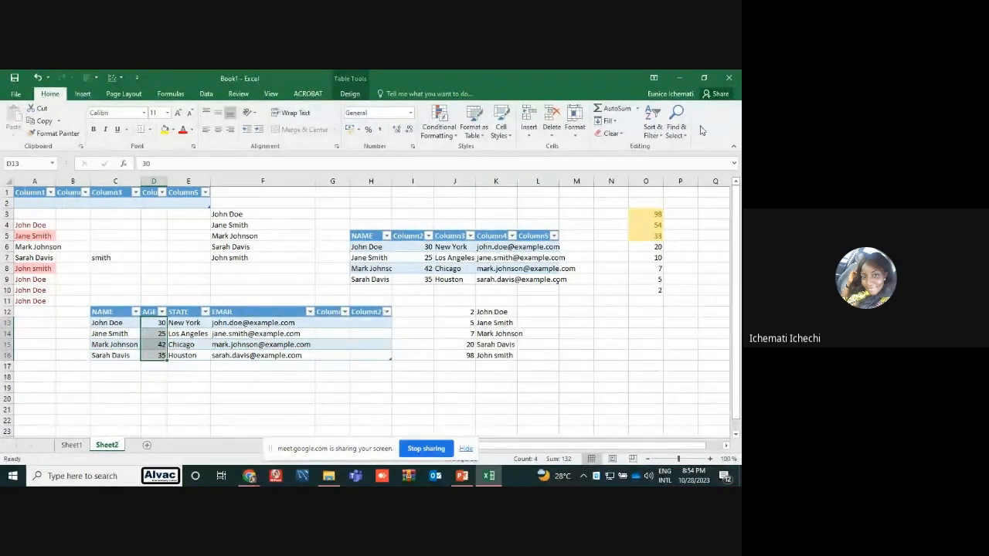
{"action": "left_click", "coordinate": [653, 126]}
{"action": "left_click", "coordinate": [660, 147]}
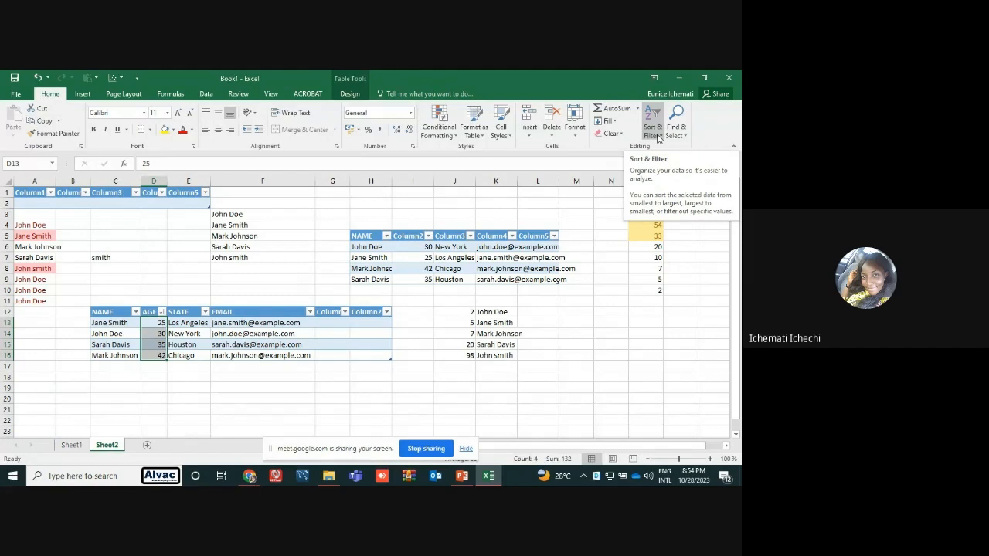
{"action": "left_click", "coordinate": [251, 368]}
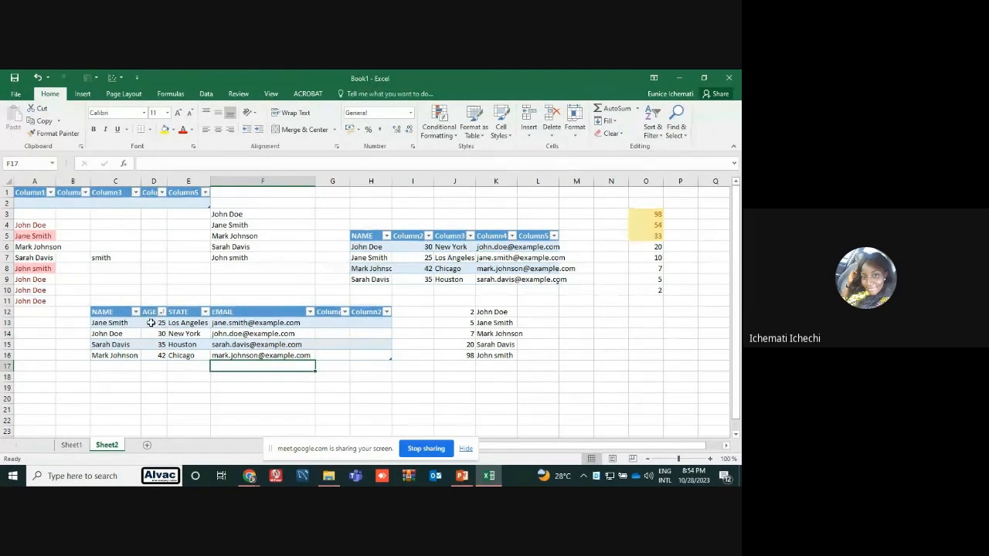
Re-sort the table by AGE from largest to smallest, and return it to smallest to largest
{"action": "left_click", "coordinate": [159, 322]}
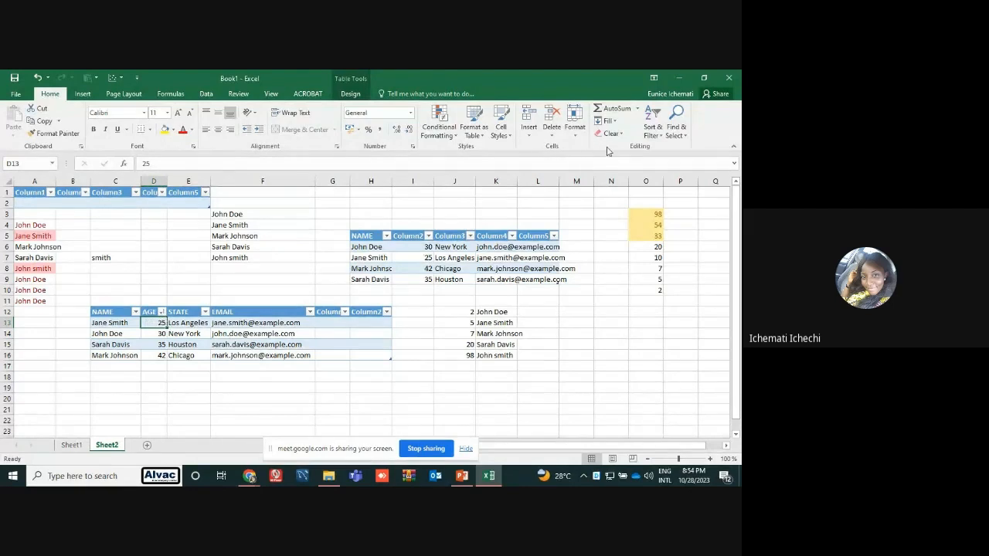
{"action": "left_click", "coordinate": [653, 131]}
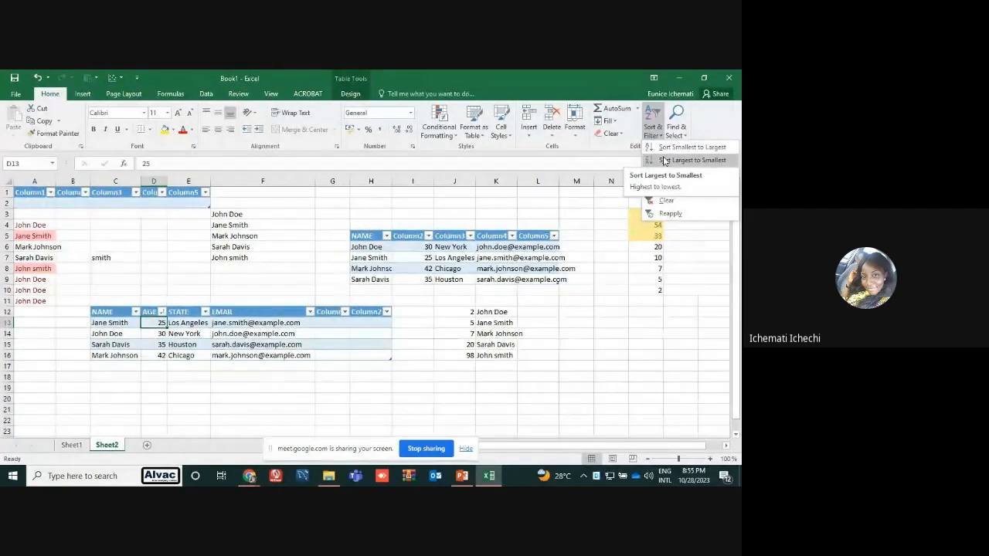
{"action": "left_click", "coordinate": [664, 160]}
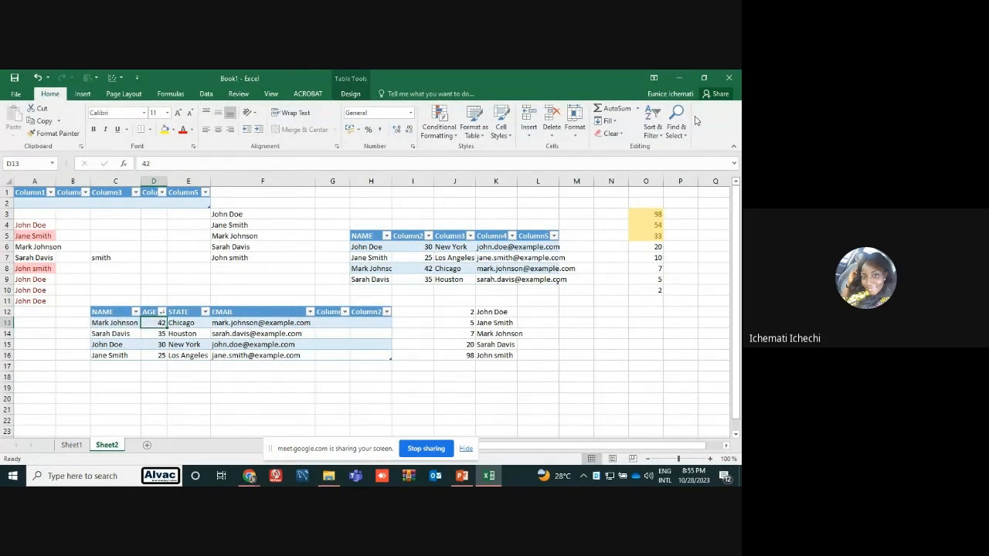
{"action": "left_click", "coordinate": [653, 127]}
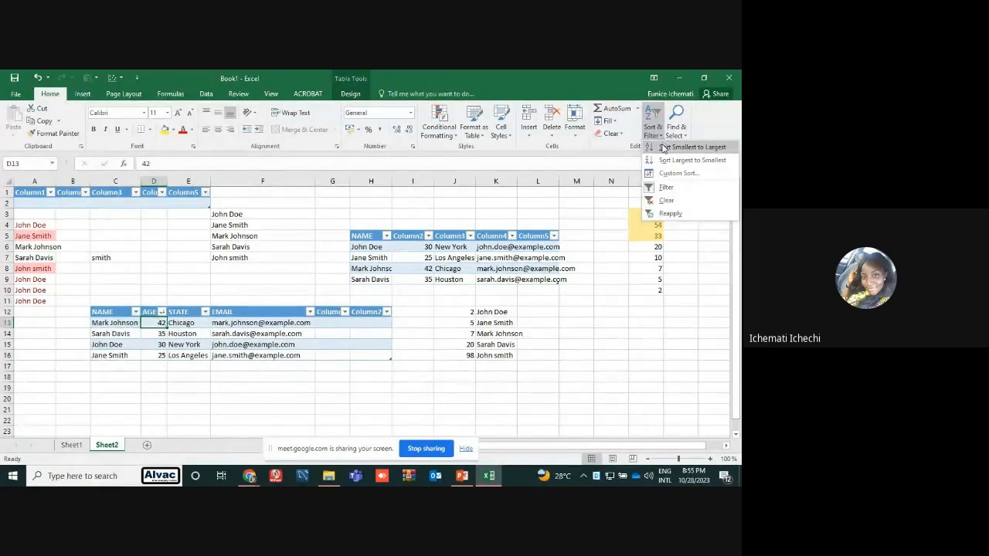
{"action": "left_click", "coordinate": [662, 148]}
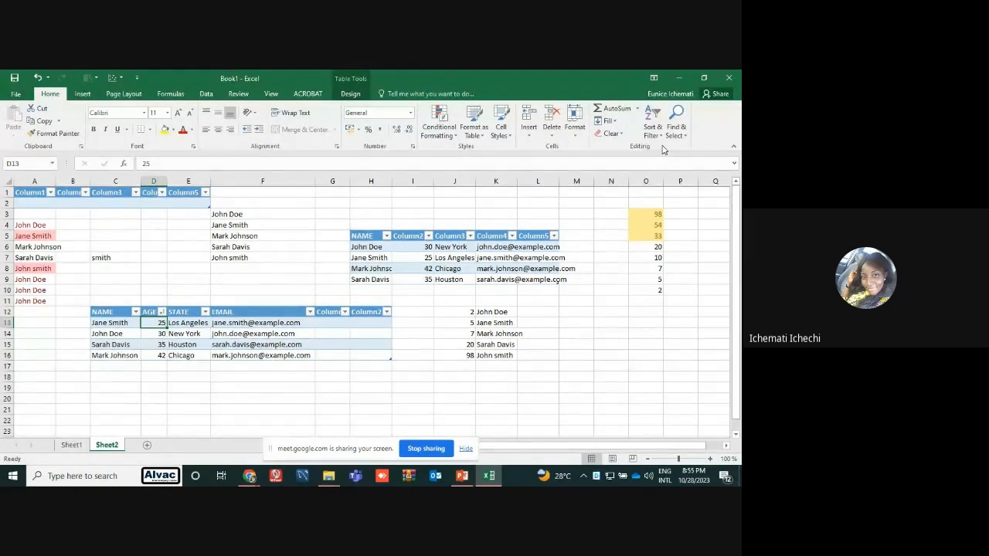
Undo the AGE sorts in the table and the earlier sorts of J12:J16
{"action": "left_click", "coordinate": [511, 310]}
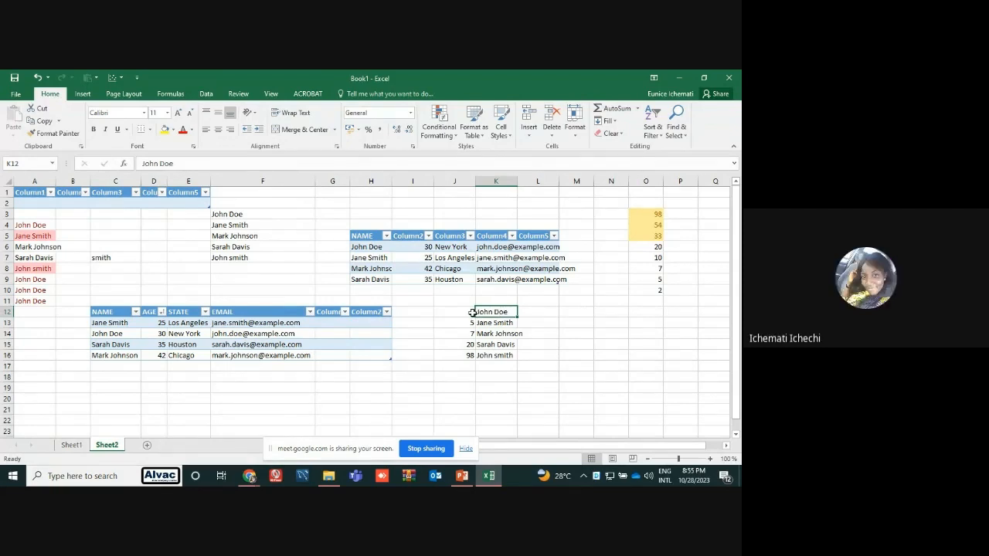
{"action": "key", "text": "ctrl+z"}
{"action": "key", "text": "ctrl+z"}
{"action": "key", "text": "ctrl+z"}
{"action": "key", "text": "ctrl+z"}
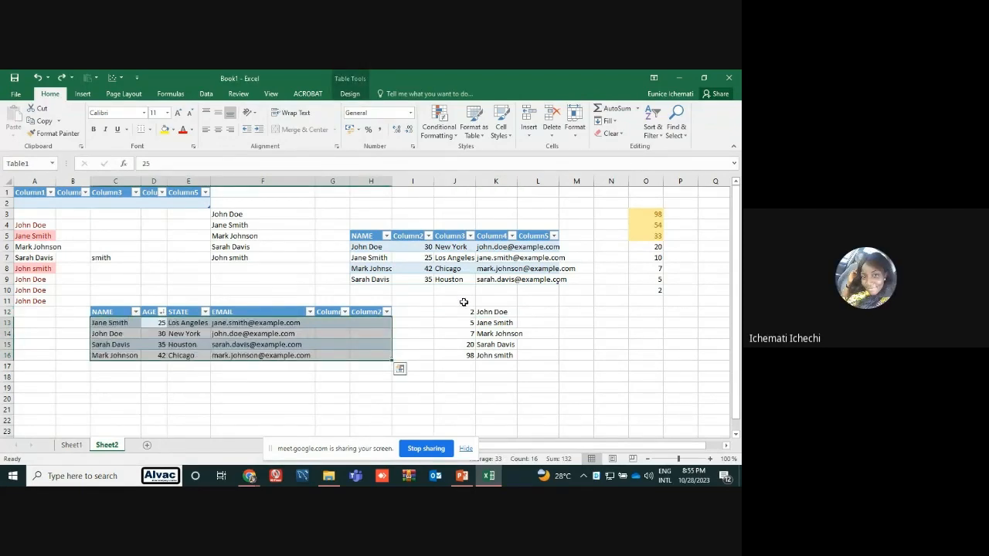
{"action": "key", "text": "ctrl+z"}
{"action": "key", "text": "ctrl+z"}
{"action": "key", "text": "ctrl+z"}
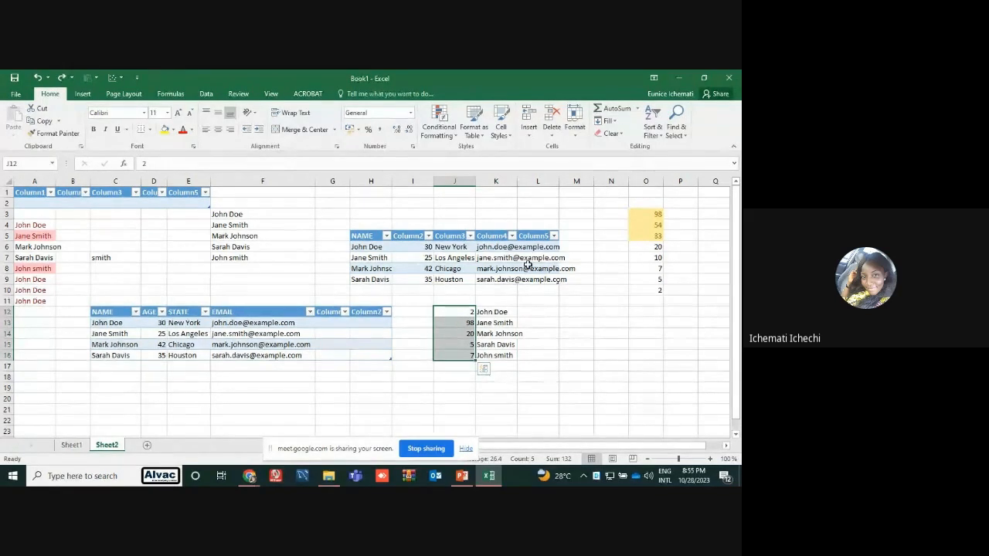
Sort J12:J16 from smallest to largest with the selection expanded to include the adjacent names
{"action": "left_click", "coordinate": [653, 121]}
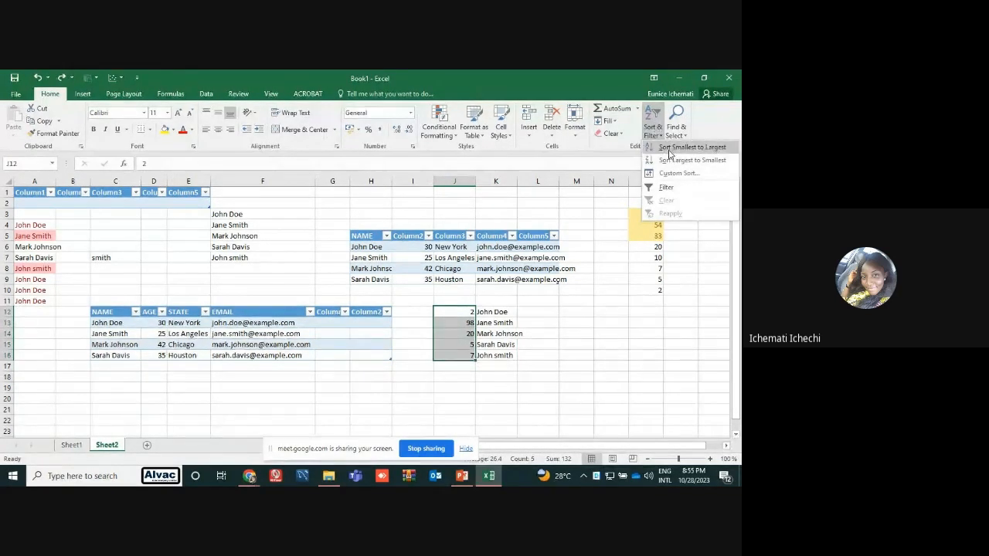
{"action": "left_click", "coordinate": [672, 148]}
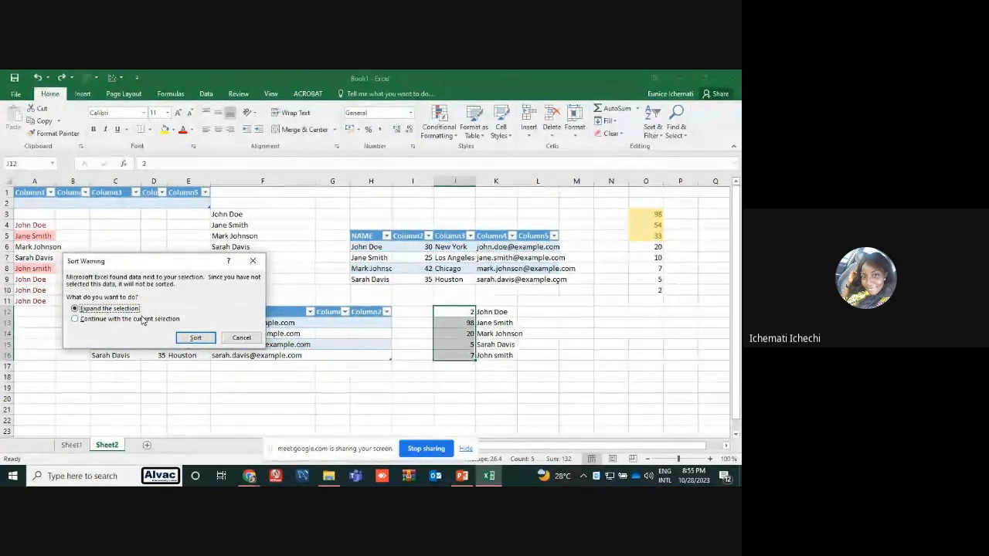
{"action": "left_click", "coordinate": [194, 338]}
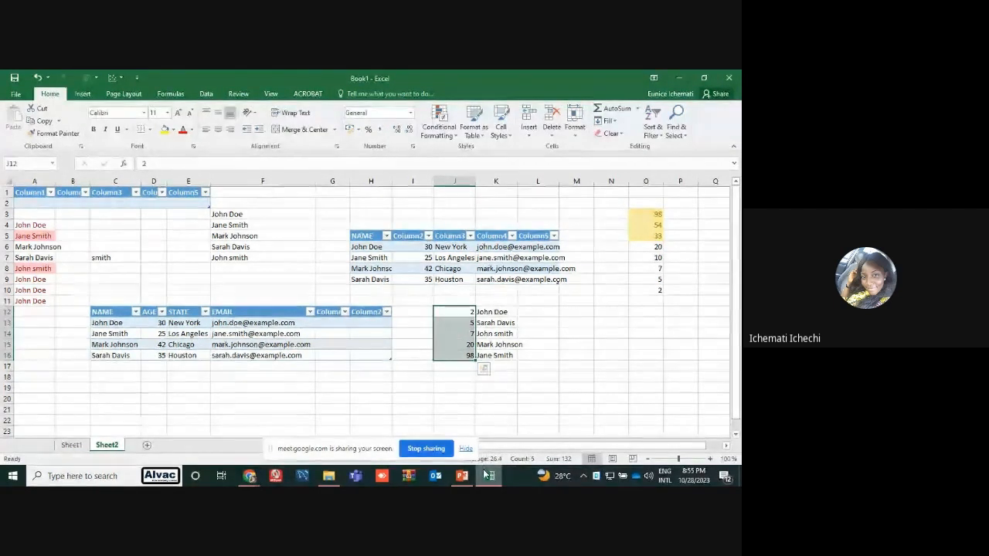
Switch to the Google Meet call in Chrome and stop sharing the screen
{"action": "mouse_move", "coordinate": [489, 476]}
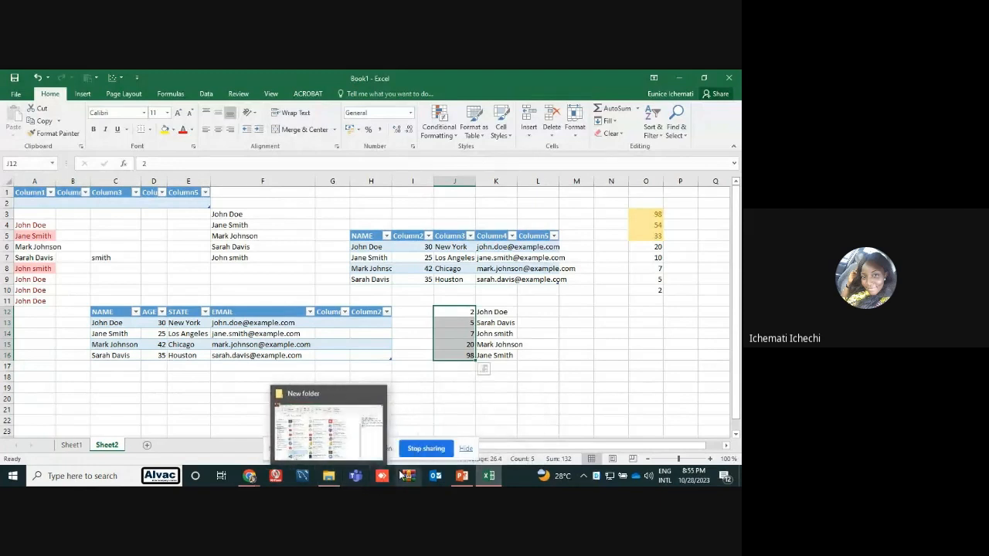
{"action": "left_click", "coordinate": [248, 477]}
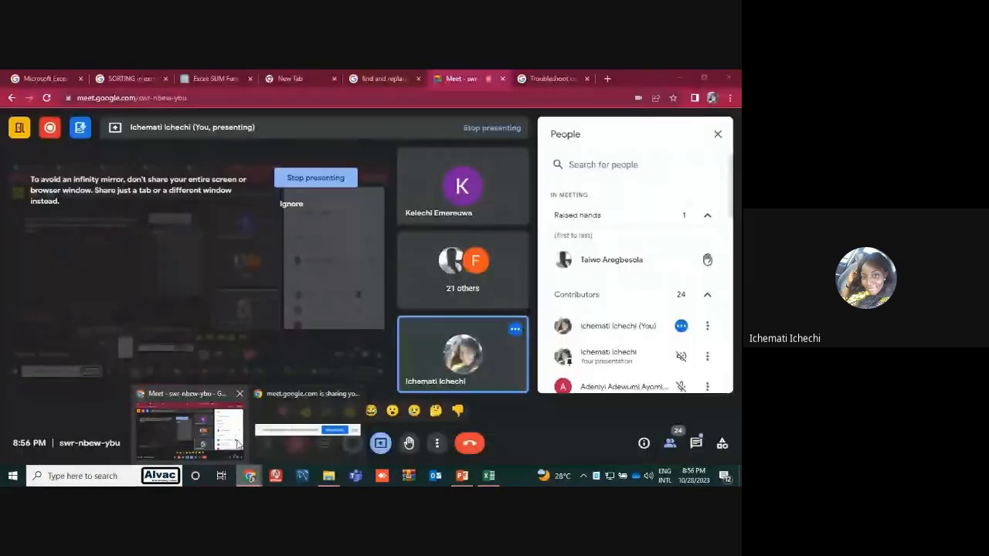
{"action": "mouse_move", "coordinate": [238, 445]}
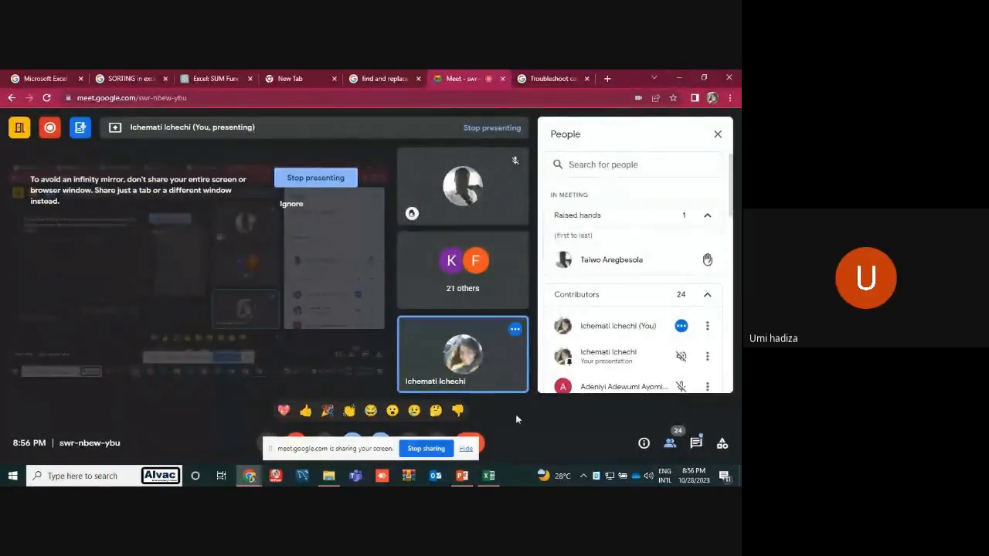
{"action": "left_click", "coordinate": [429, 449]}
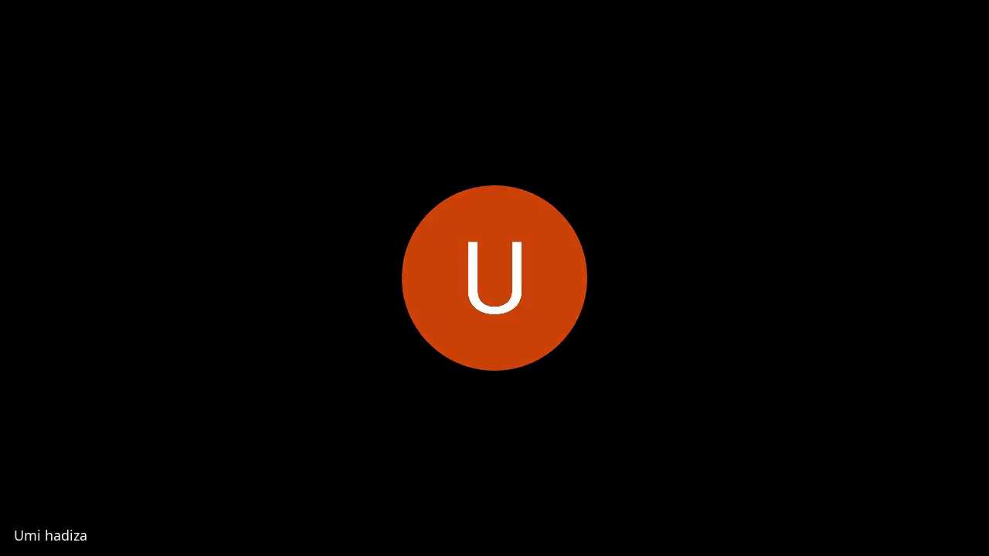
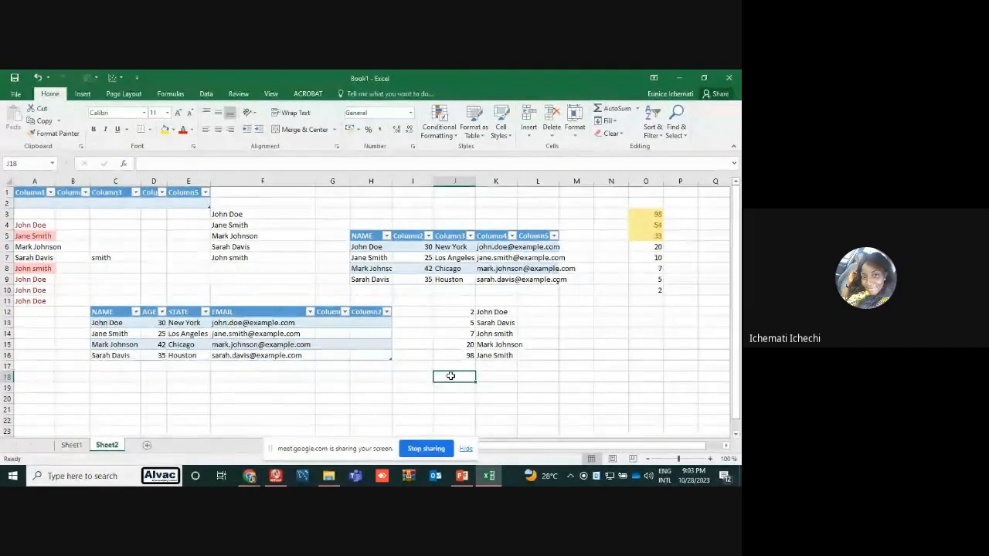
Enter =SUM(J15,J16) in cell J18 to add the two individual cells, and check the formula
{"action": "type", "text": "=sum"}
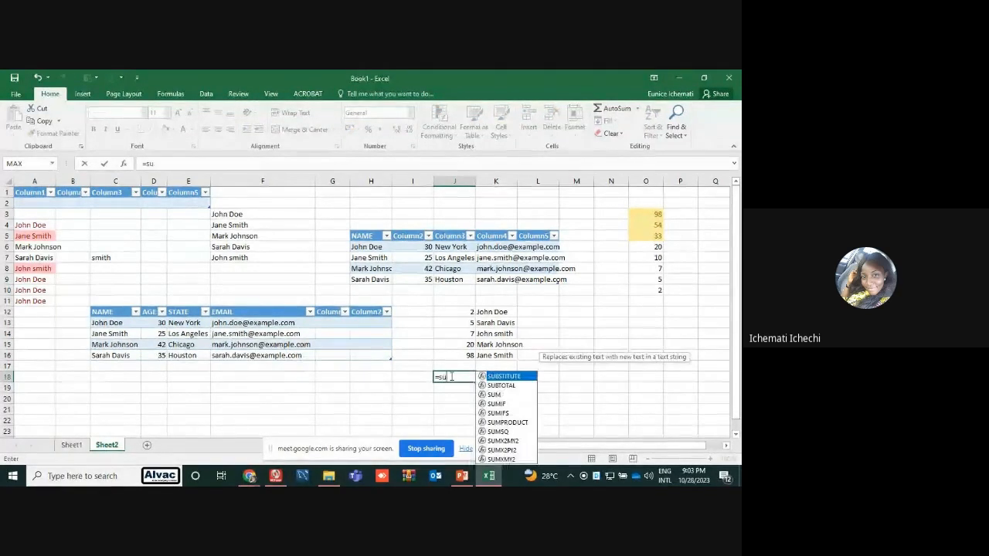
{"action": "double_click", "coordinate": [477, 392]}
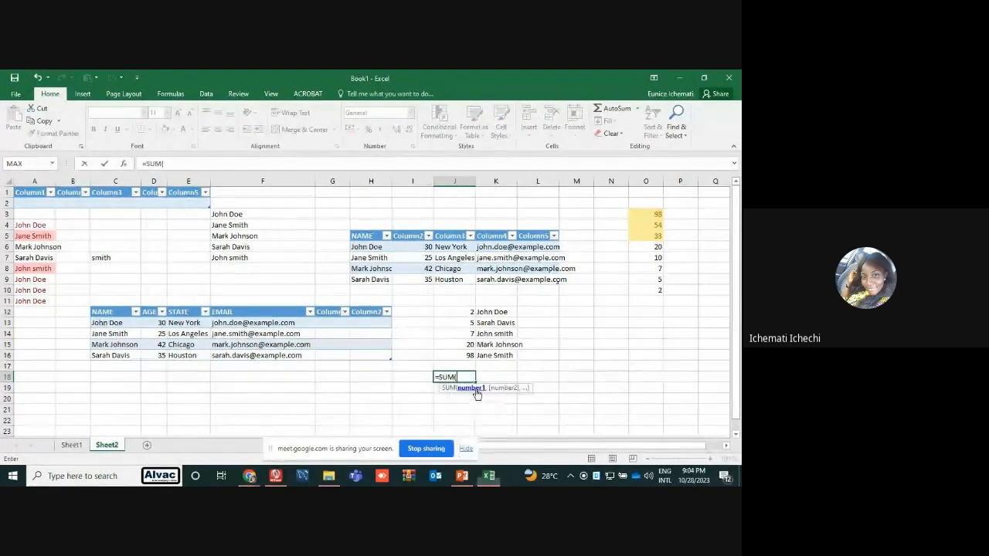
{"action": "left_click", "coordinate": [469, 347]}
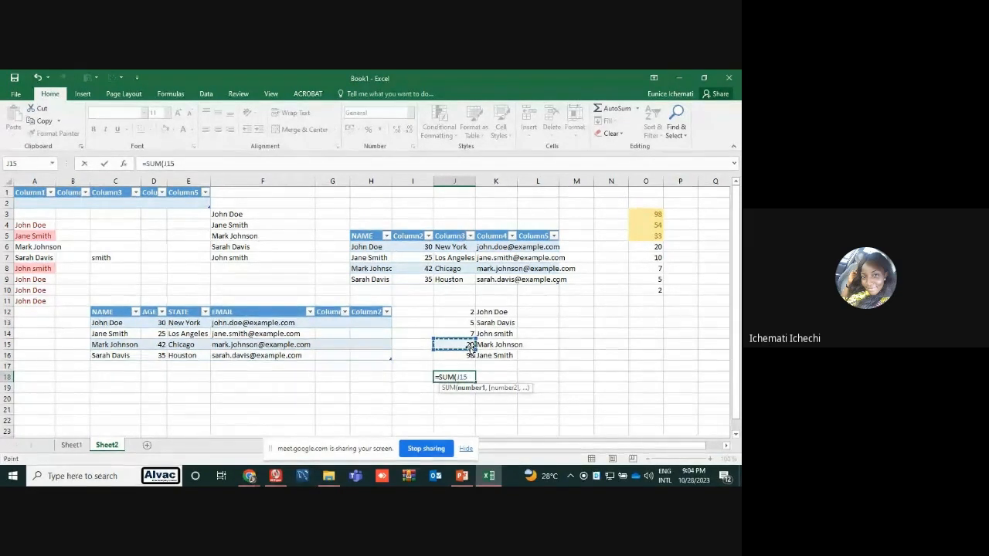
{"action": "type", "text": ","}
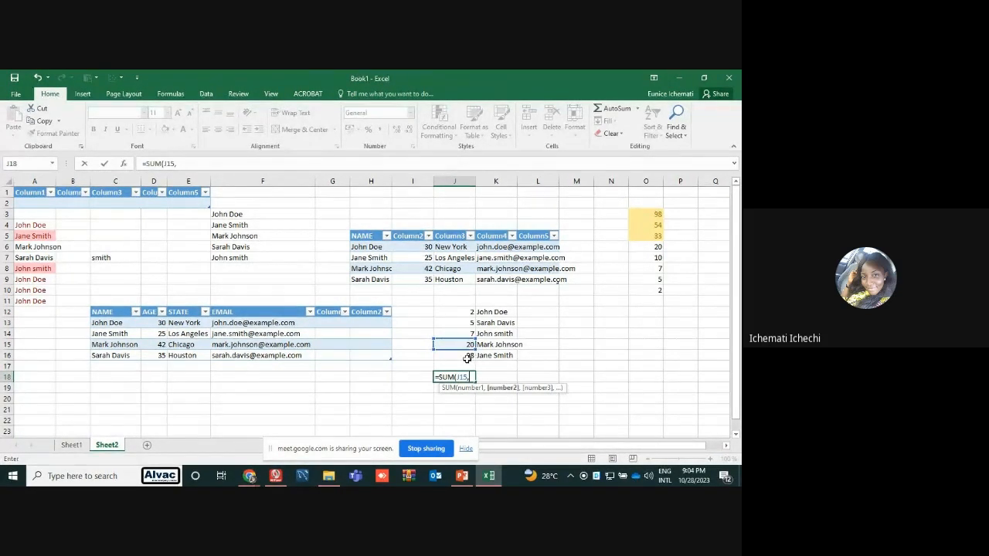
{"action": "left_click", "coordinate": [467, 357]}
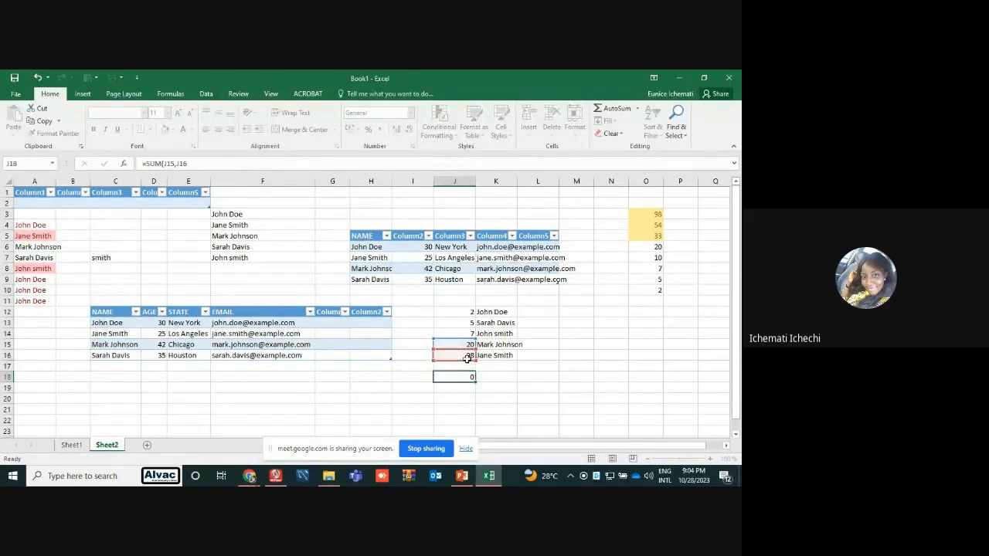
{"action": "key", "text": "Return"}
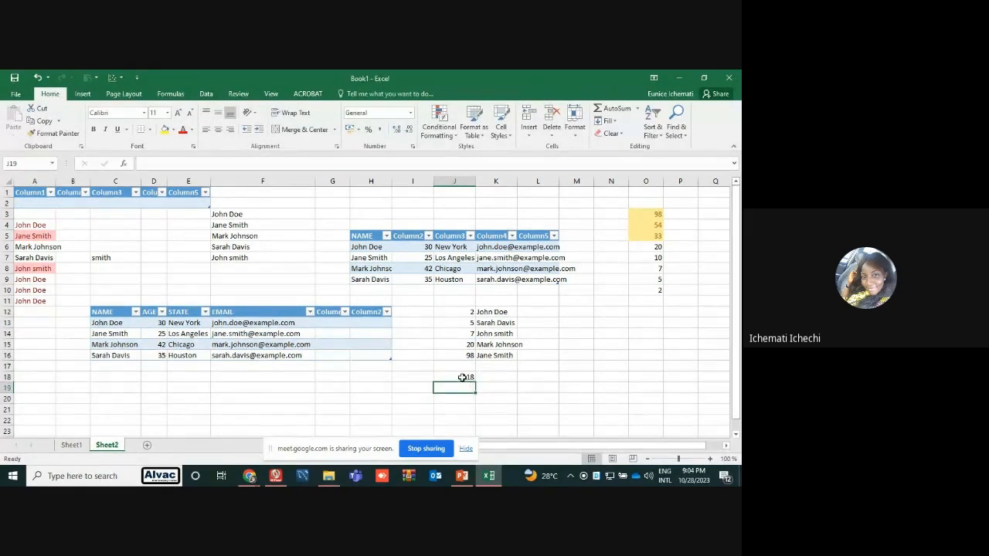
{"action": "left_click", "coordinate": [462, 377]}
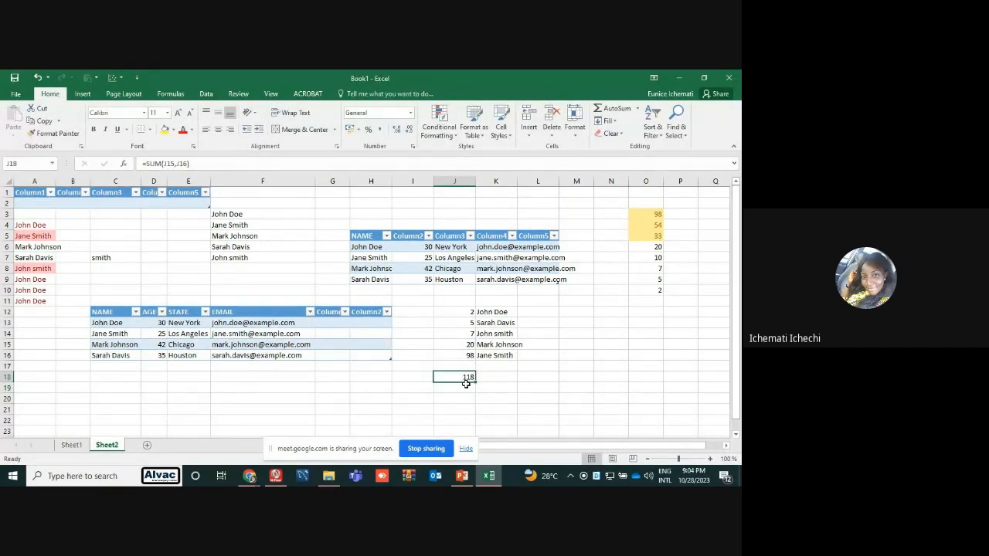
Try to sum the range J12:J16 with a SUM formula in cell I14 beside the table
{"action": "left_click", "coordinate": [415, 336]}
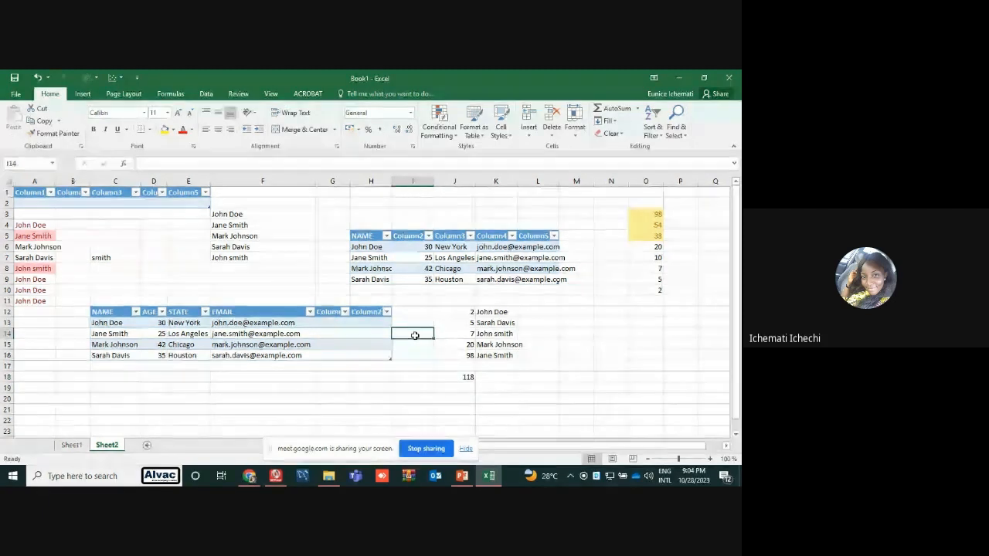
{"action": "type", "text": "="}
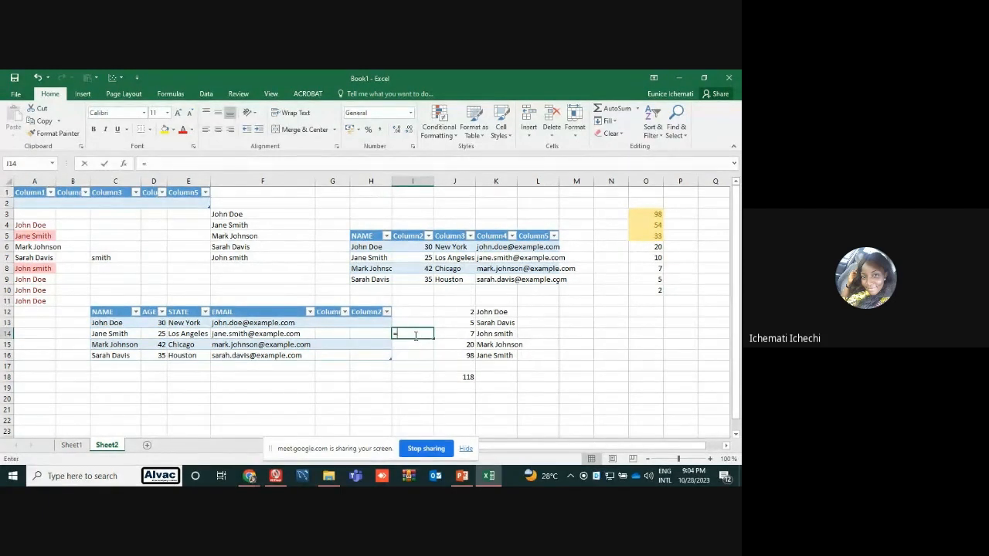
{"action": "type", "text": "sum"}
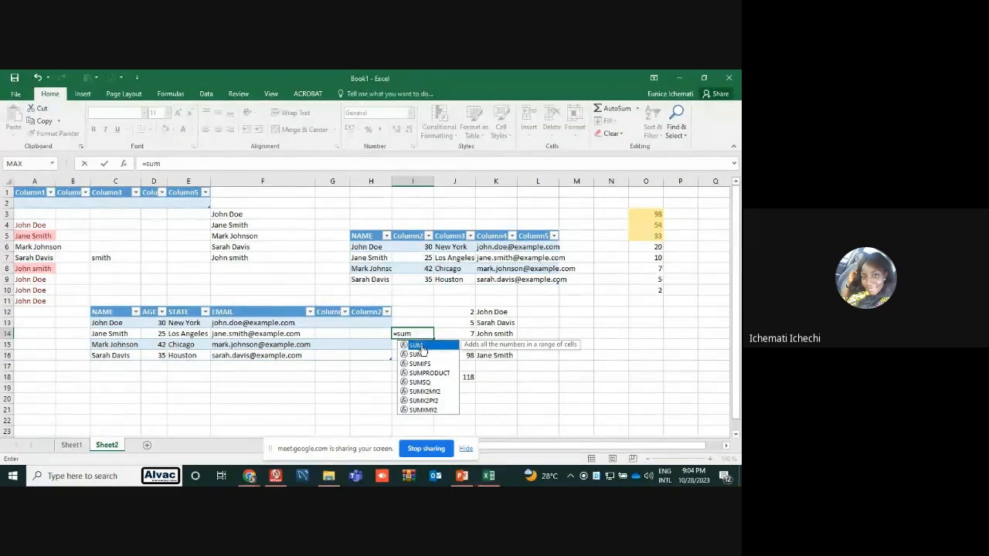
{"action": "double_click", "coordinate": [419, 345]}
{"action": "left_click_drag", "start_coordinate": [460, 311], "coordinate": [460, 359]}
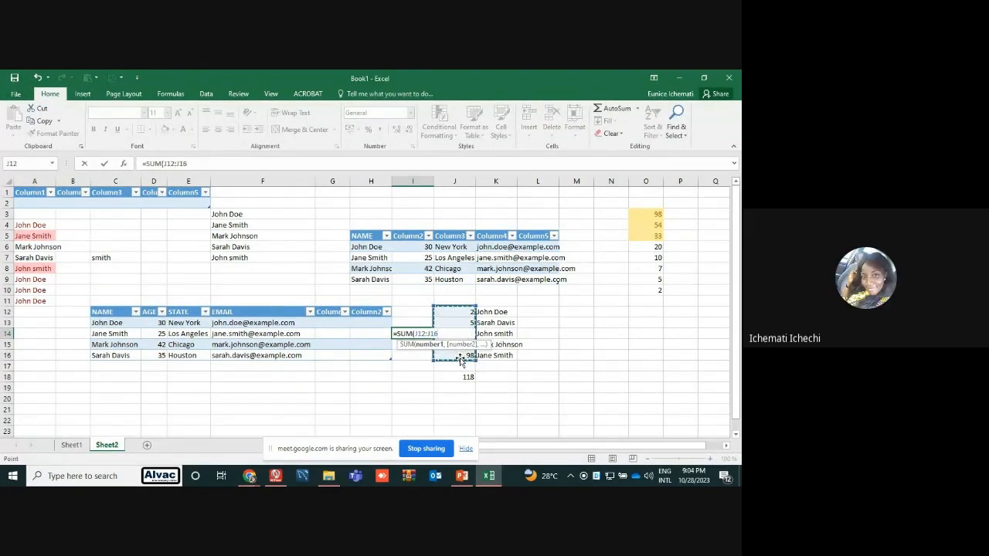
{"action": "key", "text": "Return"}
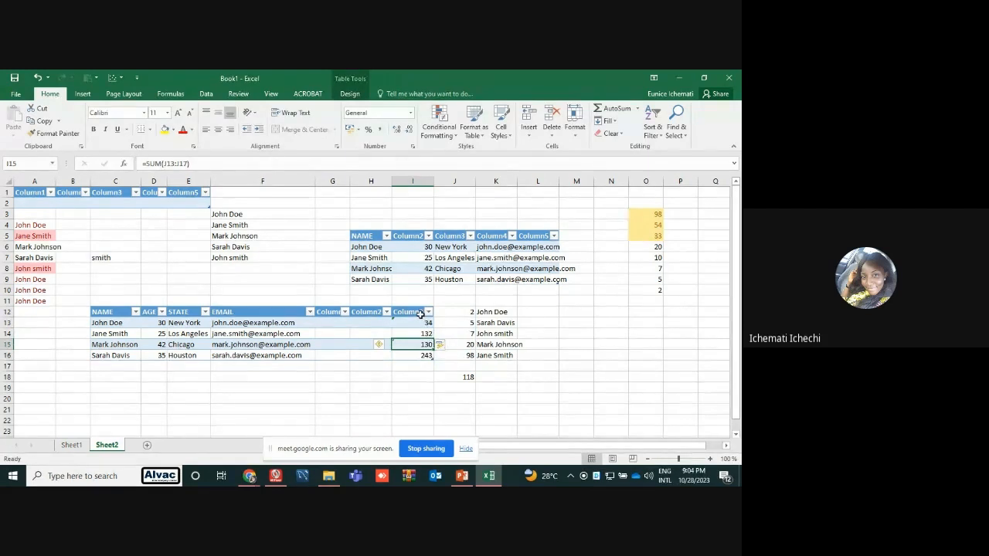
Delete the extra Column3 from the NAME, AGE, STATE and EMAIL table
{"action": "left_click_drag", "start_coordinate": [420, 313], "coordinate": [426, 355]}
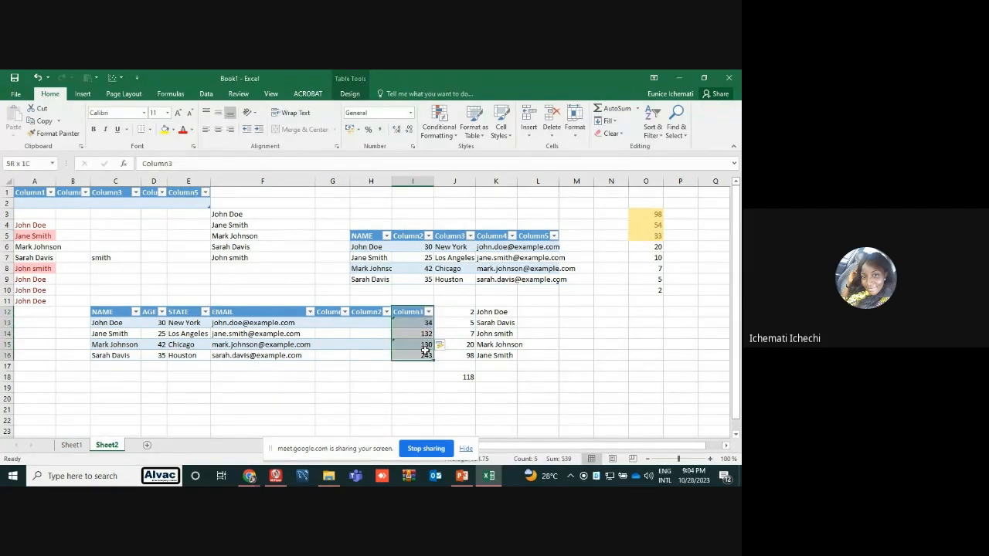
{"action": "right_click", "coordinate": [427, 356]}
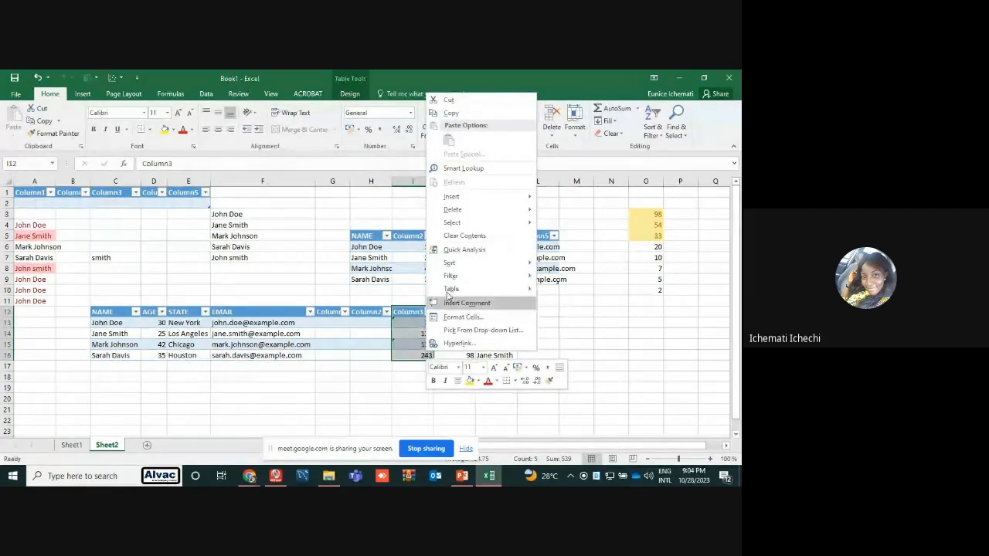
{"action": "mouse_move", "coordinate": [463, 209]}
{"action": "left_click", "coordinate": [565, 209]}
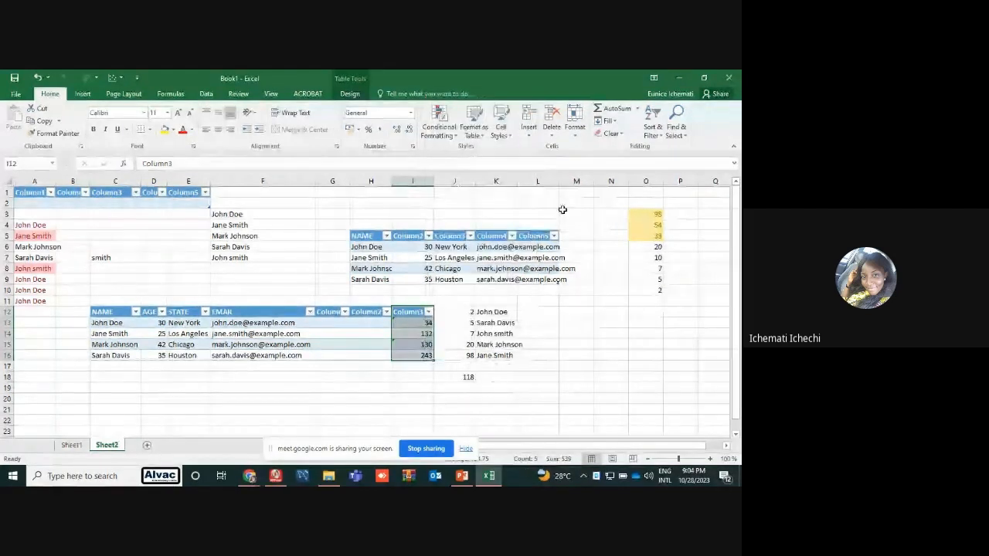
Enter =SUM(I12:I16) in cell L15 to total the whole range of numbers
{"action": "left_click", "coordinate": [544, 342]}
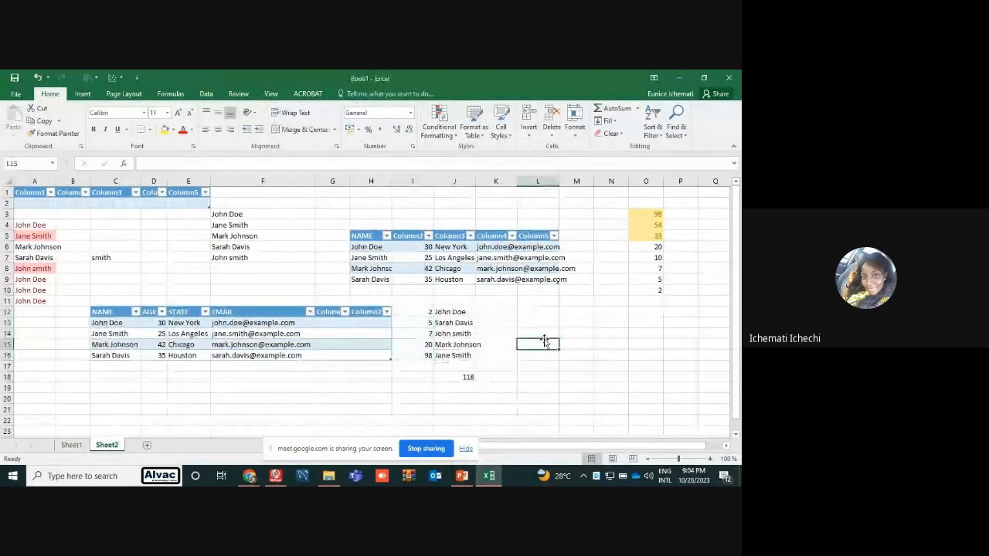
{"action": "type", "text": "=sum"}
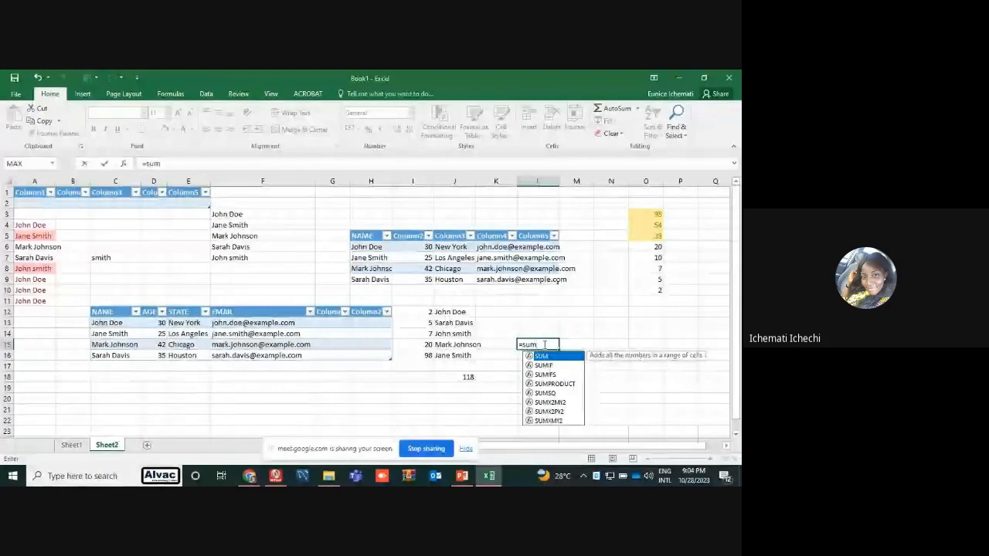
{"action": "double_click", "coordinate": [541, 357]}
{"action": "left_click_drag", "start_coordinate": [422, 313], "coordinate": [428, 349]}
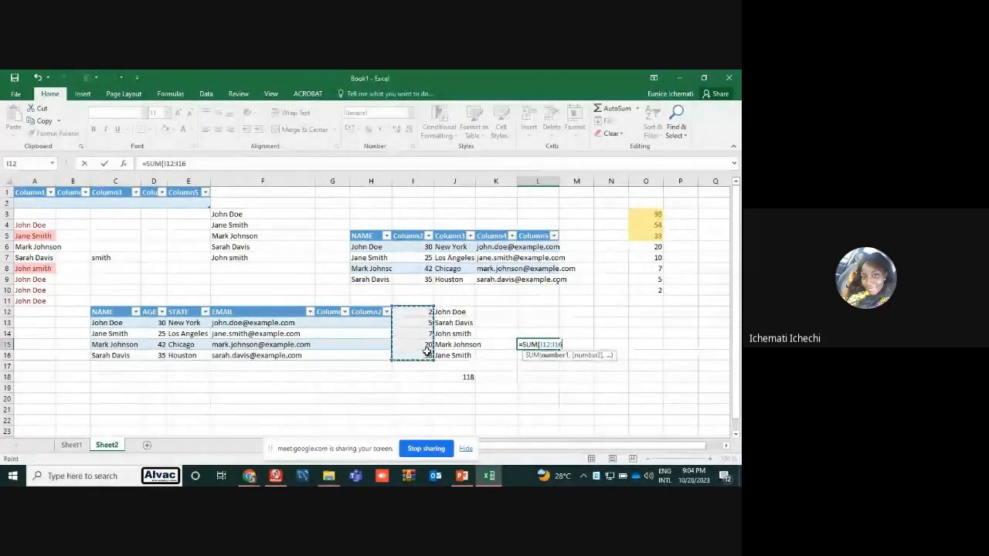
{"action": "key", "text": "Return"}
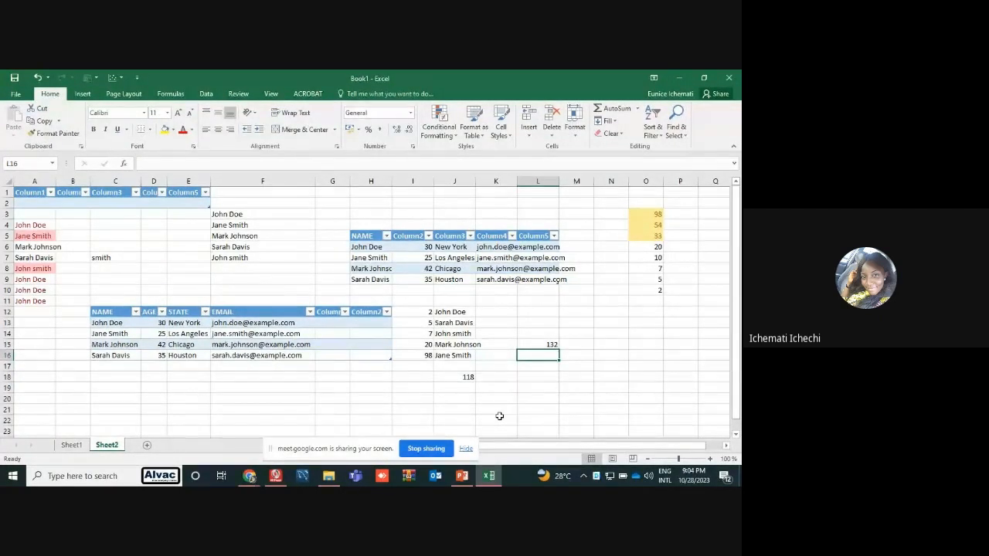
Check the summed range and the formula in L15, review the SUM and SUMIF definitions in the PowerPoint presentation, and return to Excel
{"action": "left_click_drag", "start_coordinate": [426, 311], "coordinate": [429, 356]}
{"action": "left_click", "coordinate": [532, 342]}
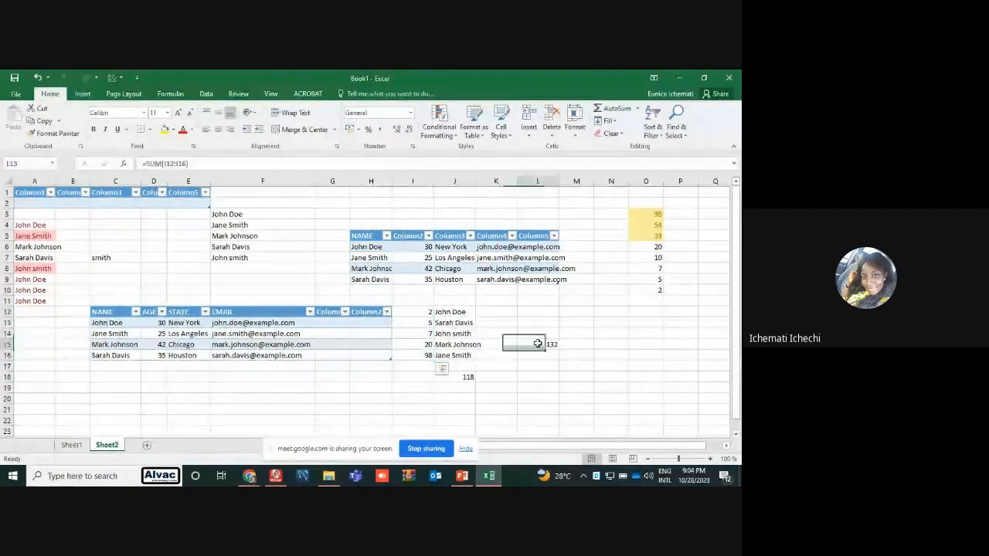
{"action": "left_click", "coordinate": [462, 476]}
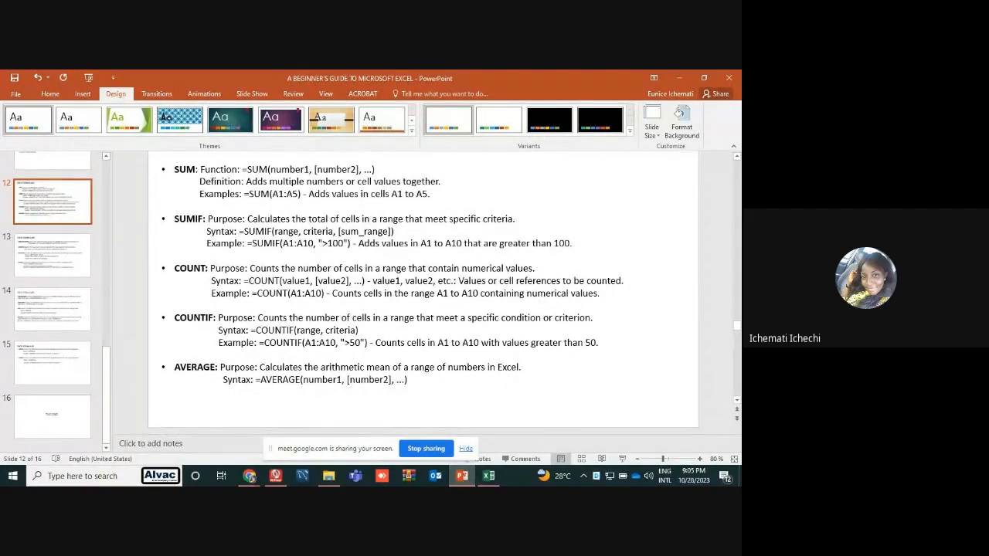
{"action": "left_click", "coordinate": [488, 476]}
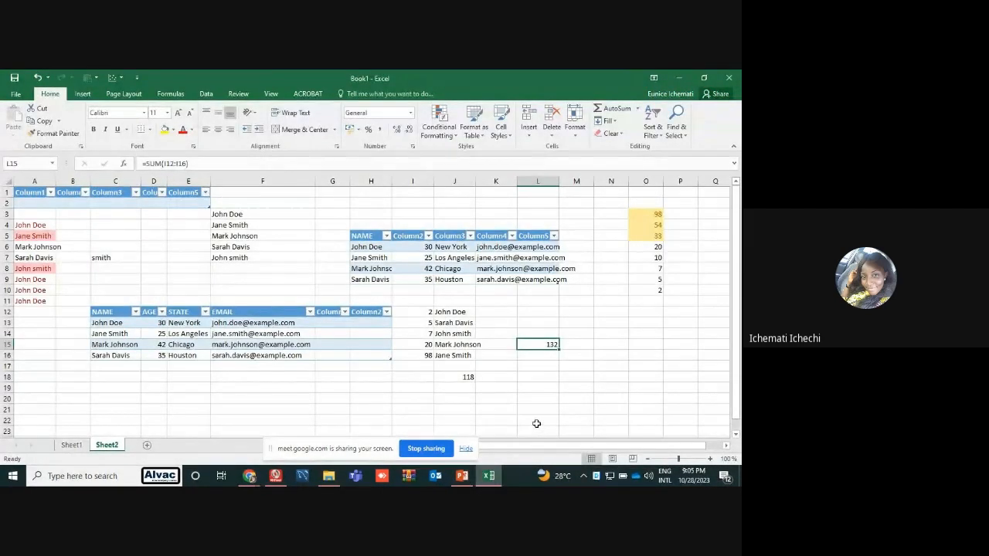
Try to enter a SUMIF formula in I18 over I14:I16 with the unquoted criterion >50, and abandon the entry
{"action": "left_click", "coordinate": [410, 379]}
{"action": "type", "text": "="}
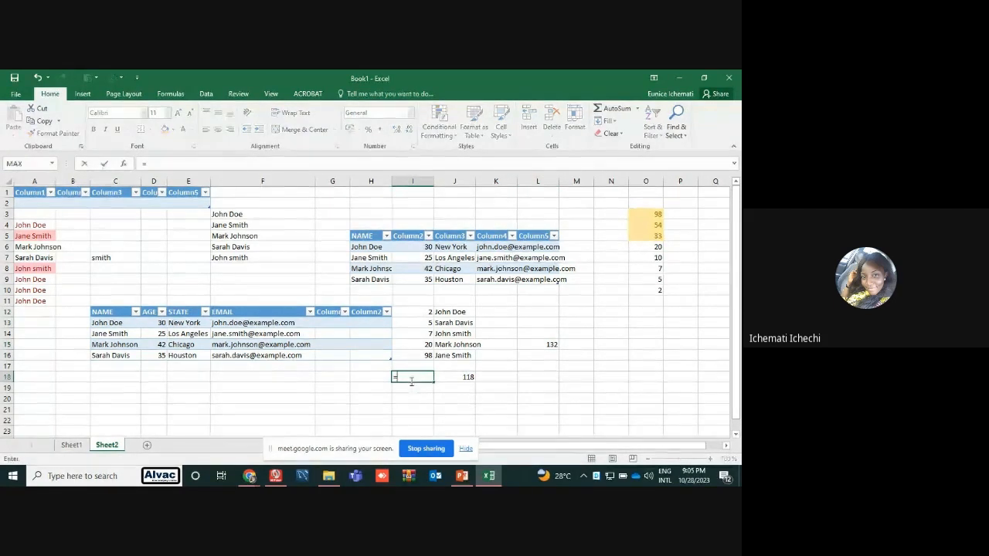
{"action": "type", "text": "sum"}
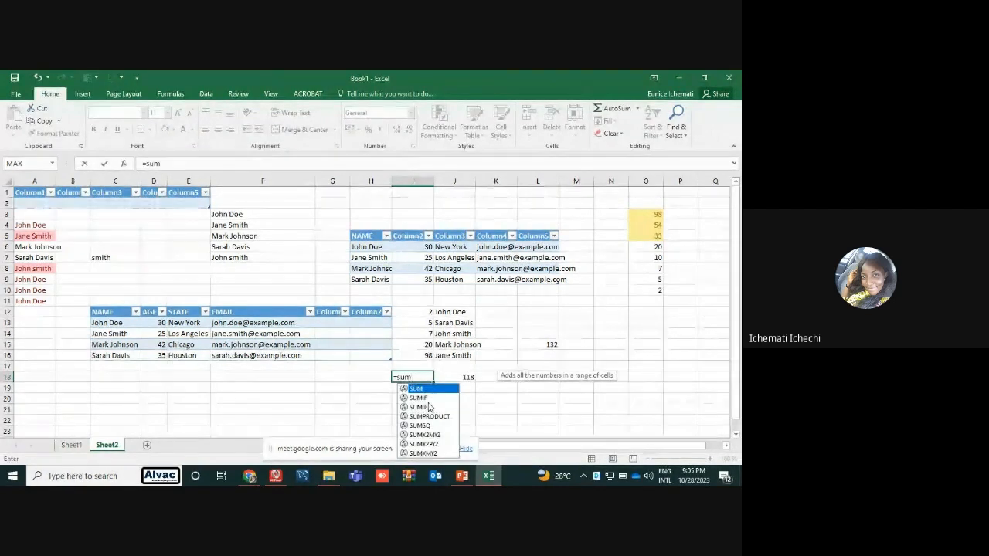
{"action": "left_click", "coordinate": [428, 400]}
{"action": "double_click", "coordinate": [427, 399]}
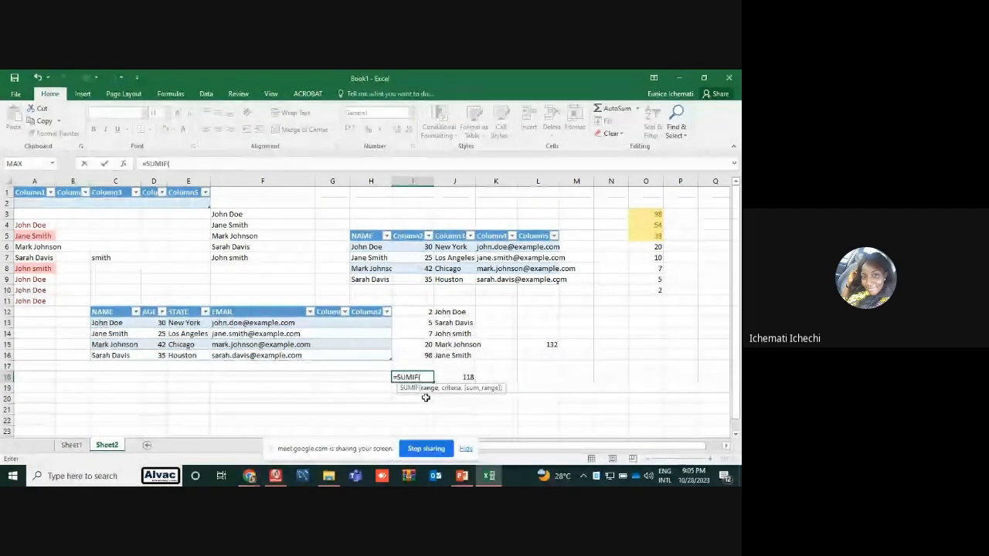
{"action": "left_click", "coordinate": [423, 336]}
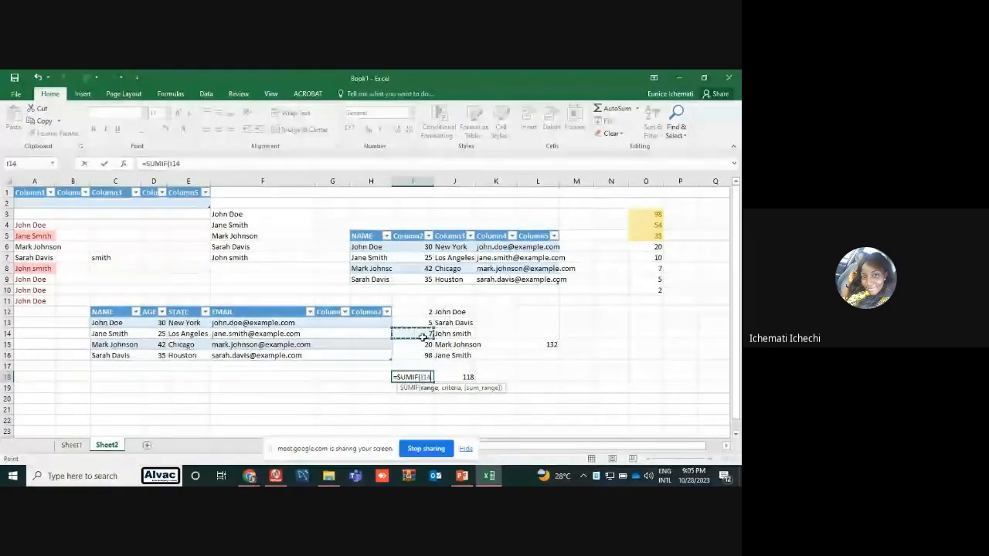
{"action": "left_click_drag", "start_coordinate": [422, 337], "coordinate": [425, 353]}
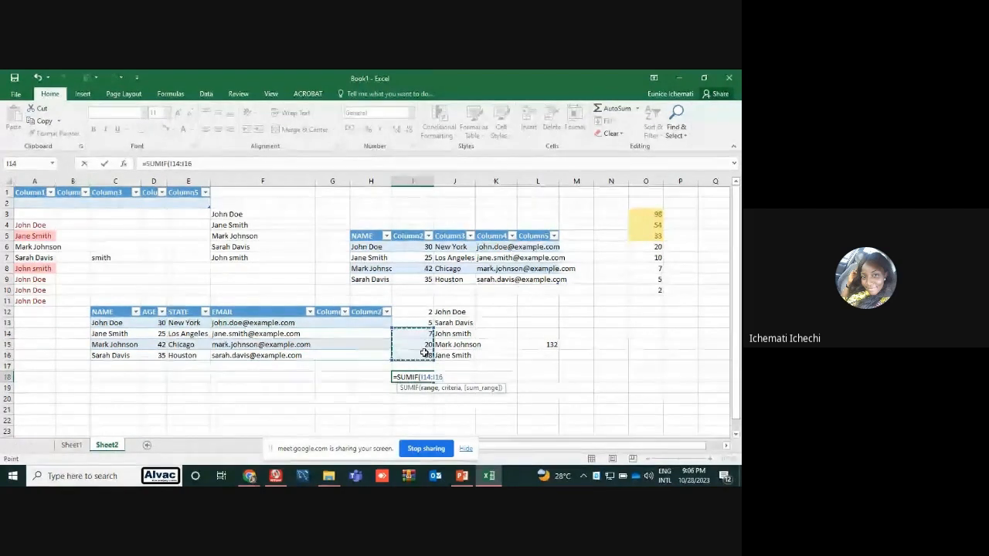
{"action": "type", "text": ","}
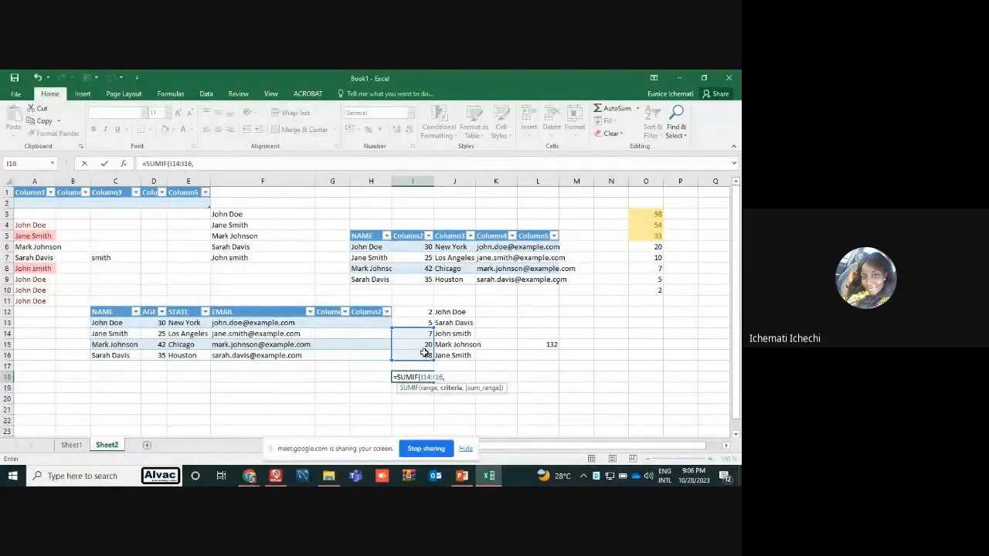
{"action": "type", "text": ">"}
{"action": "type", "text": "50"}
{"action": "key", "text": "Return"}
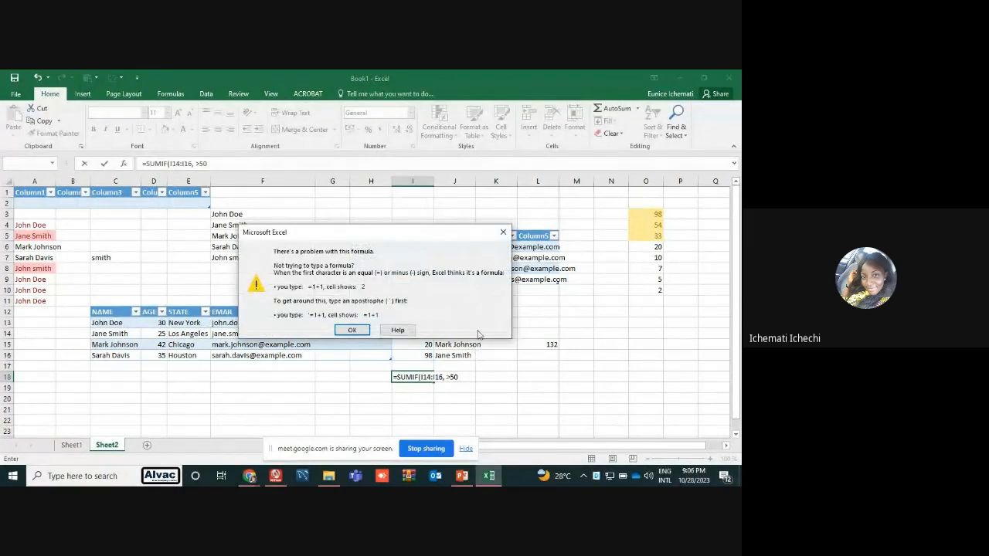
{"action": "left_click", "coordinate": [505, 230]}
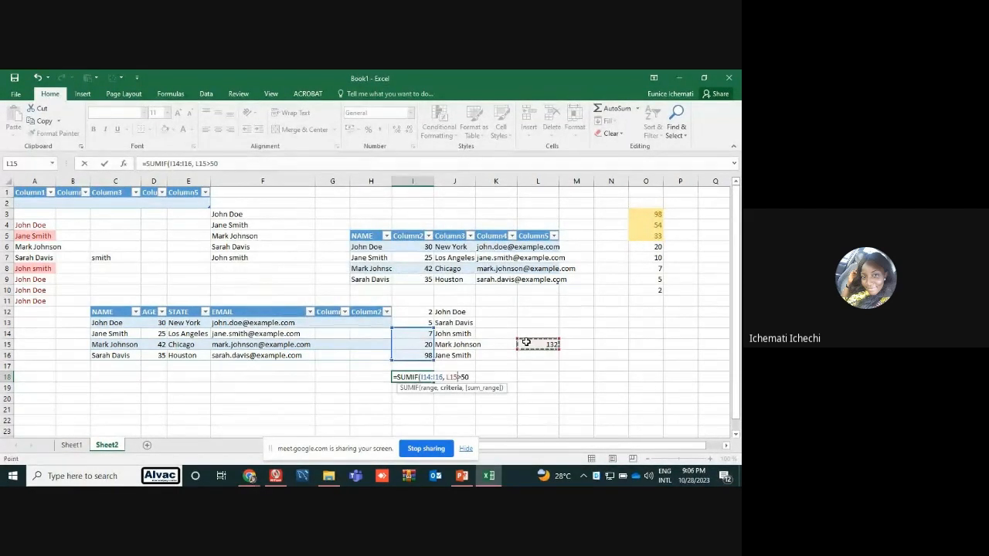
{"action": "key", "text": "Escape"}
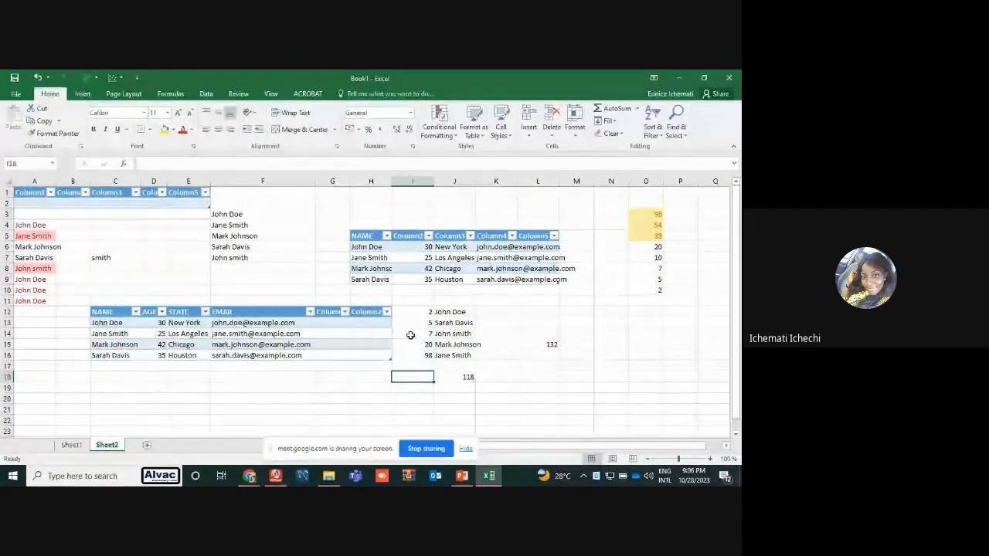
Copy the numbers in I14:I16 to the empty cells starting at N13
{"action": "left_click_drag", "start_coordinate": [413, 334], "coordinate": [417, 357]}
{"action": "key", "text": "ctrl+c"}
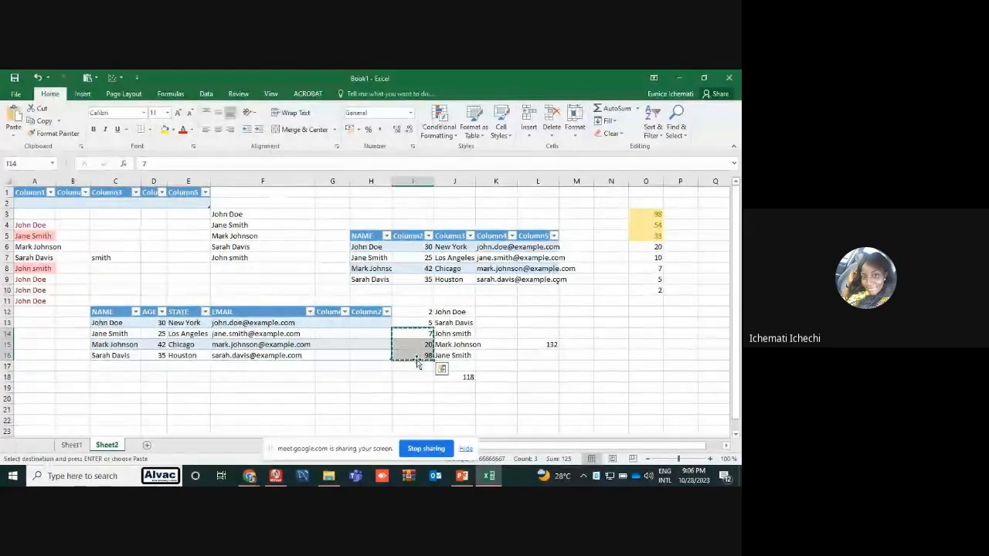
{"action": "left_click", "coordinate": [612, 322]}
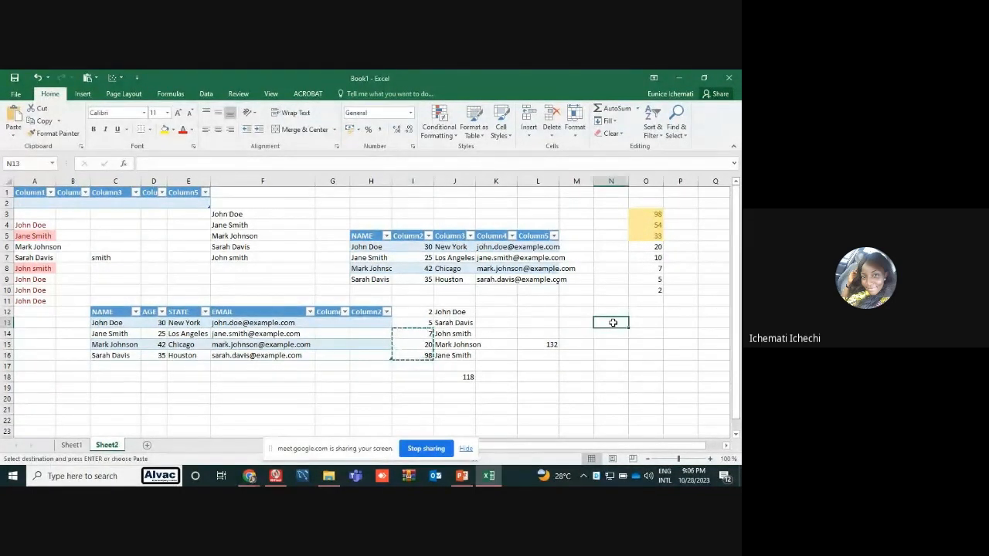
{"action": "key", "text": "ctrl+v"}
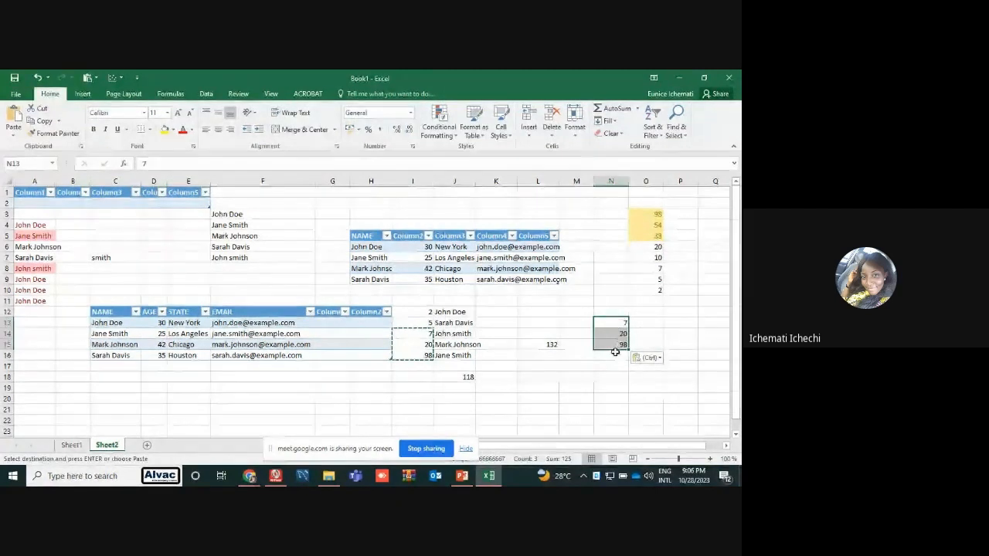
Extend the pasted numbers as a filled series down to N17, and undo the fill
{"action": "left_click_drag", "start_coordinate": [628, 350], "coordinate": [630, 373]}
{"action": "key", "text": "ctrl+z"}
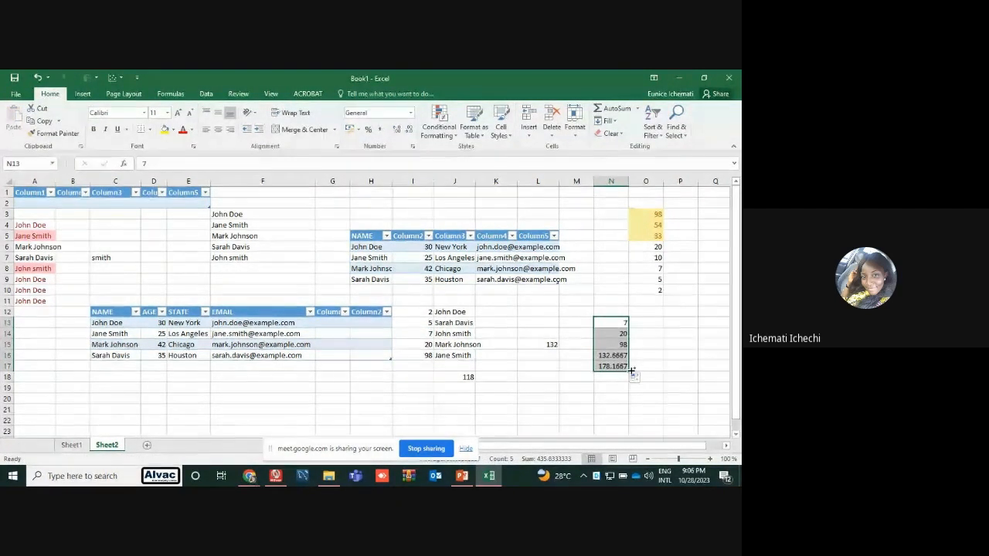
Enter 56 in N16 and 78 in N17 beneath the copied numbers
{"action": "left_click", "coordinate": [618, 354]}
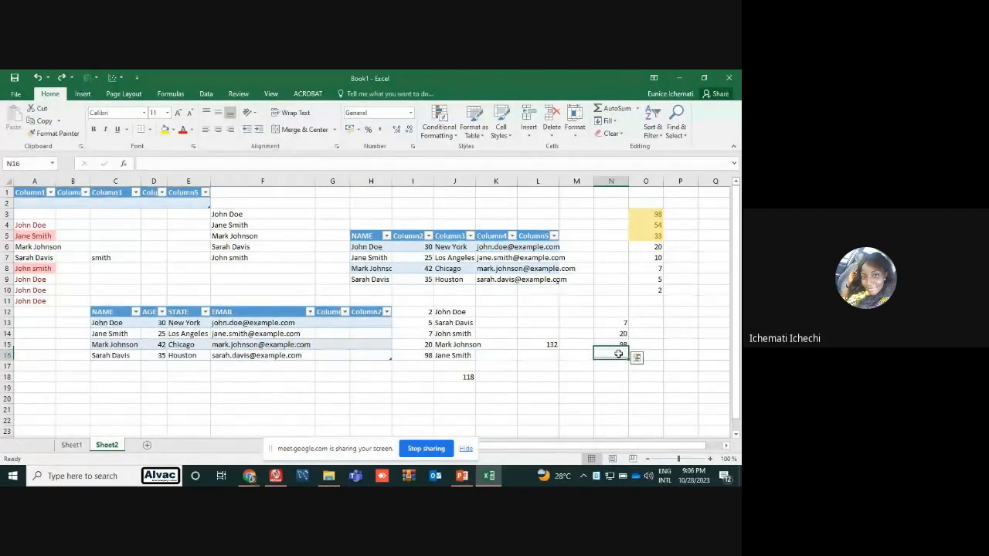
{"action": "type", "text": "36"}
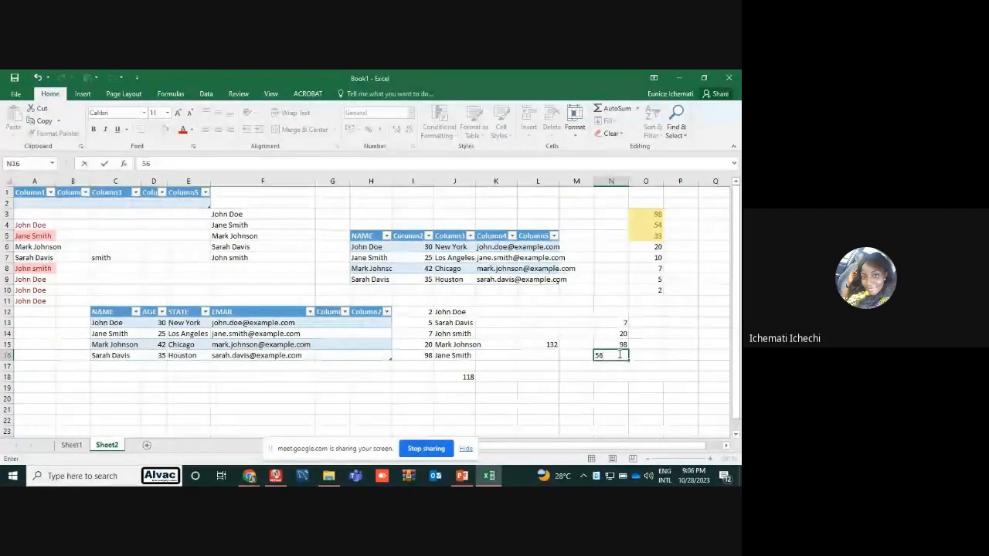
{"action": "key", "text": "Return"}
{"action": "type", "text": "78"}
{"action": "key", "text": "Return"}
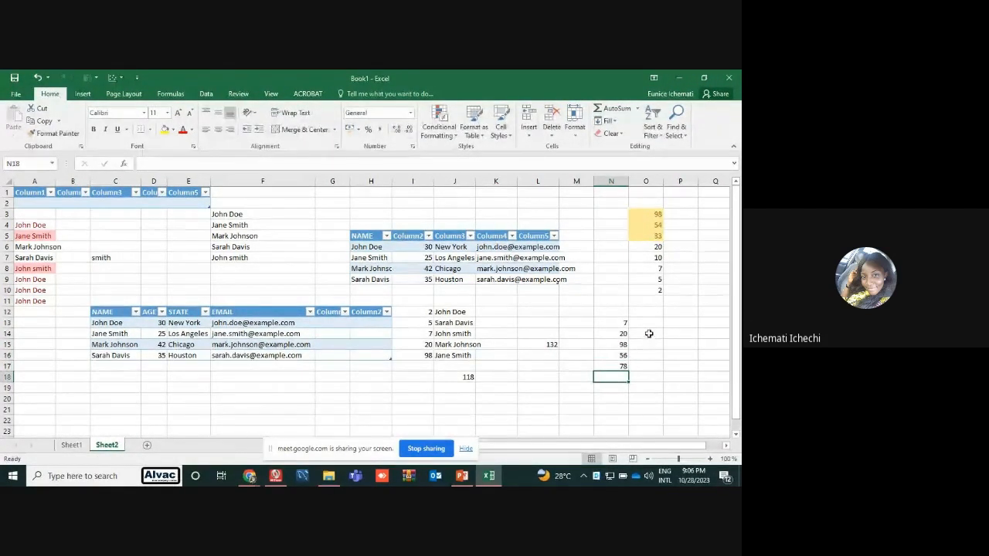
Fill O13:O17 with the values 50, 30, 100, 110 and 25
{"action": "left_click", "coordinate": [646, 323]}
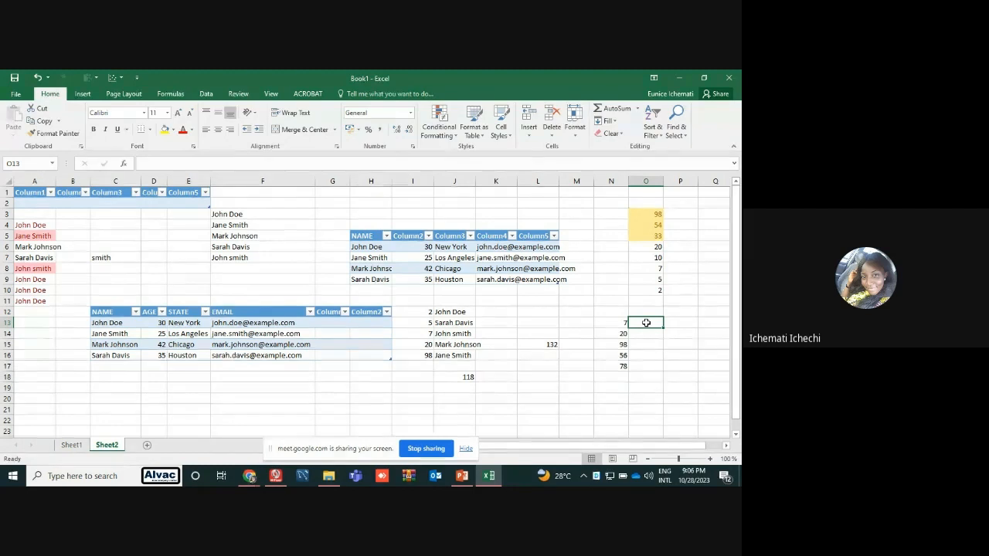
{"action": "type", "text": "50"}
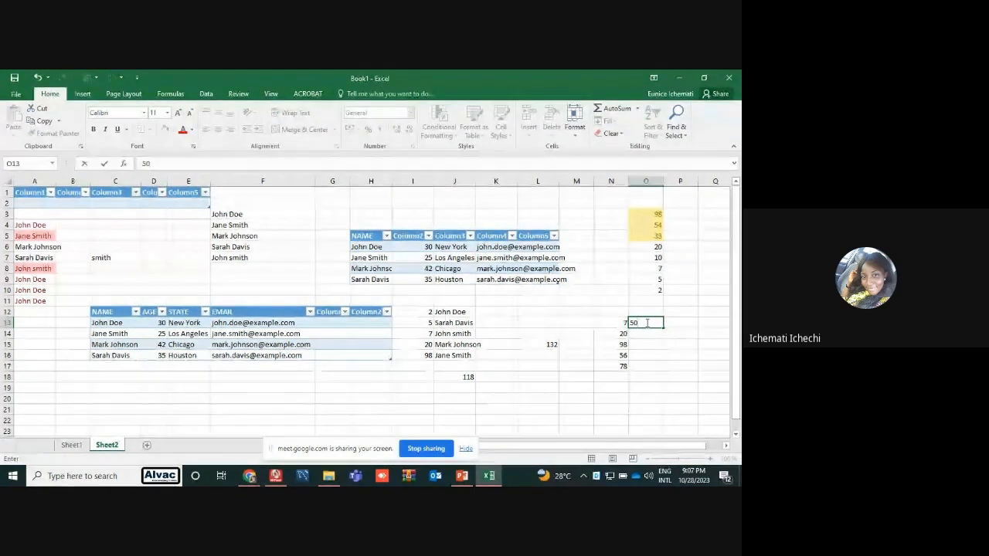
{"action": "key", "text": "Return"}
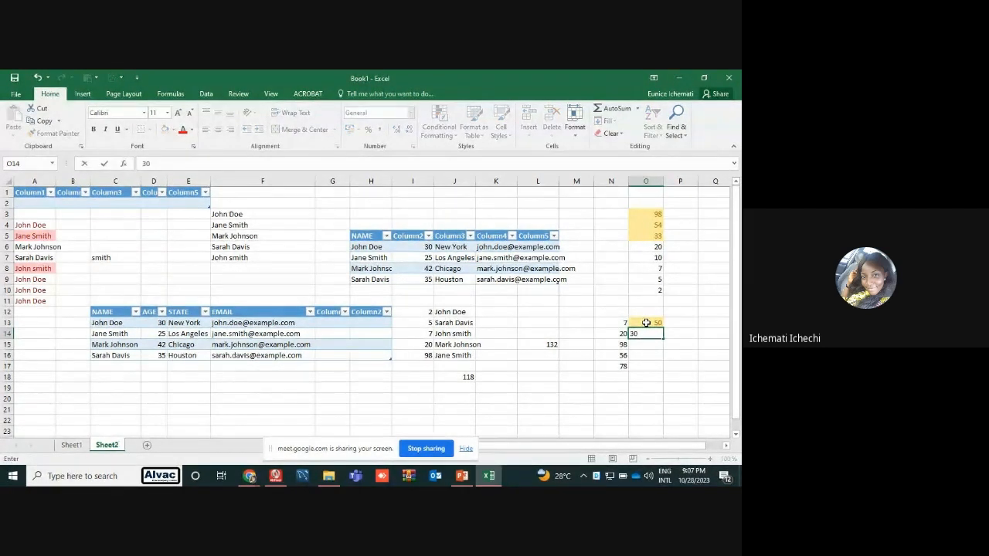
{"action": "key", "text": "Return"}
{"action": "type", "text": "1"}
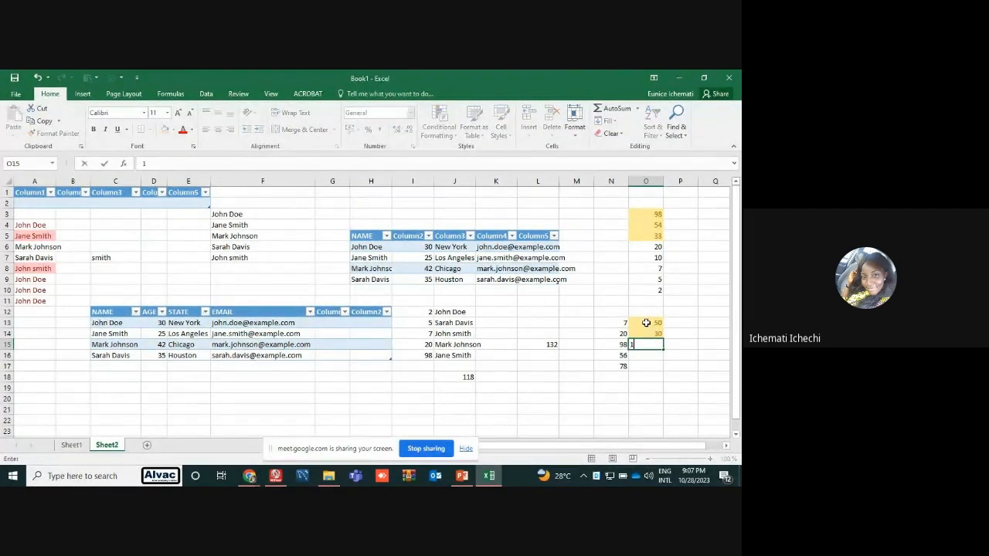
{"action": "type", "text": "00"}
{"action": "key", "text": "Return"}
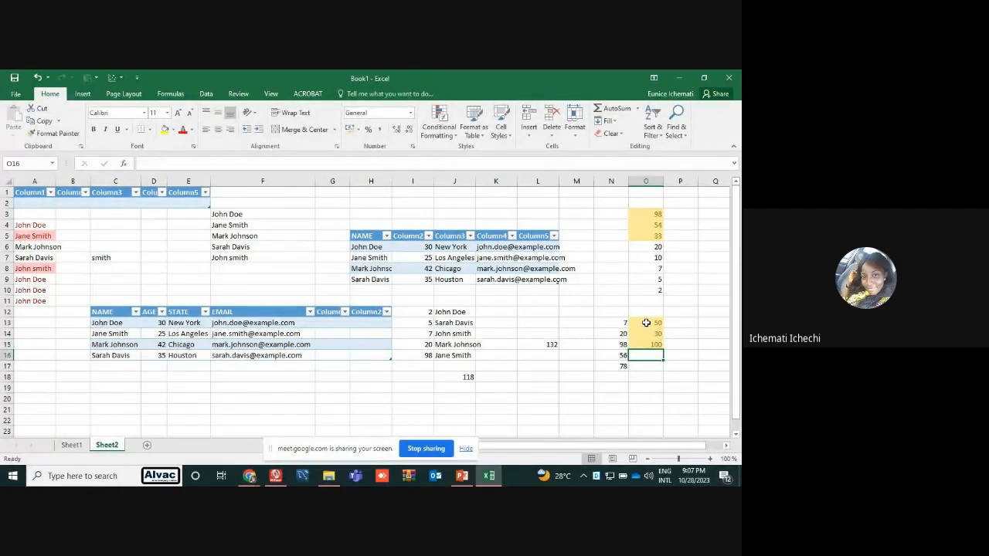
{"action": "type", "text": "110"}
{"action": "key", "text": "Return"}
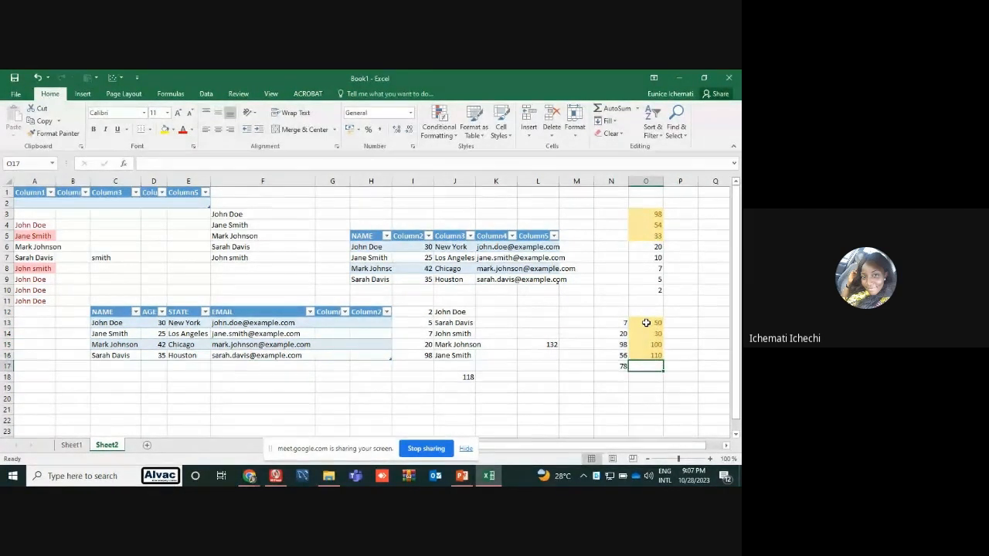
{"action": "type", "text": "25"}
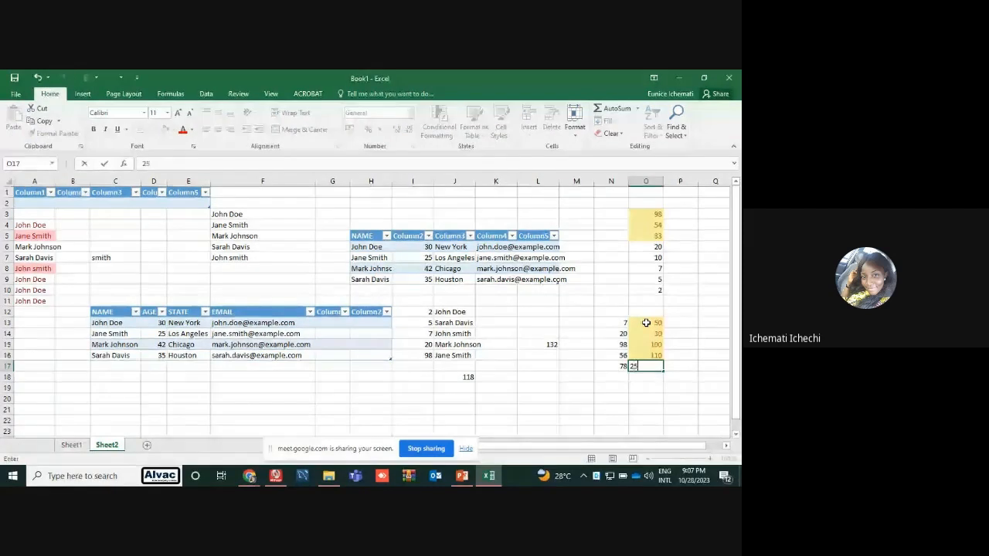
{"action": "key", "text": "Return"}
Try to enter a SUMIF formula in N19 with range N13:N17, unquoted criterion >50 and sum range O13:O17
{"action": "left_click", "coordinate": [616, 393]}
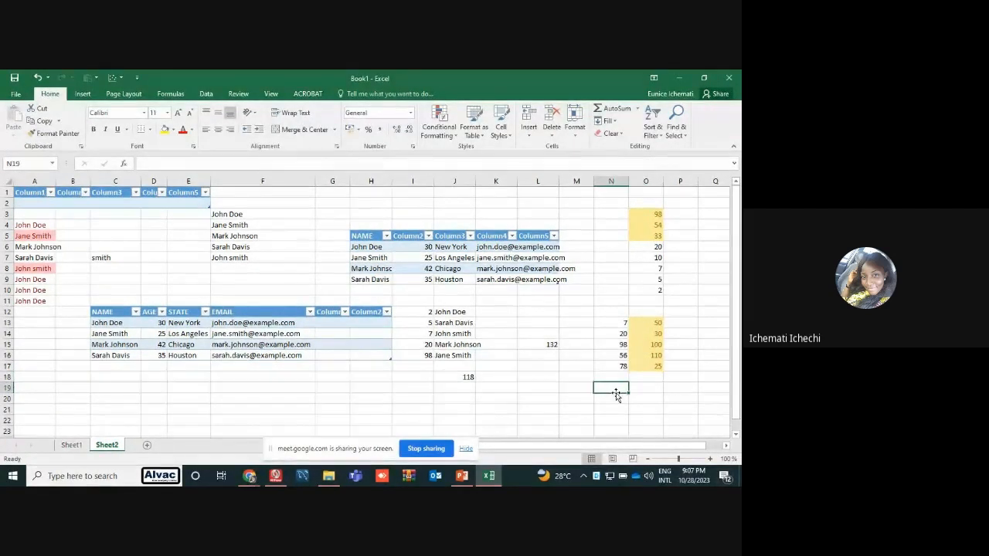
{"action": "type", "text": "=sum"}
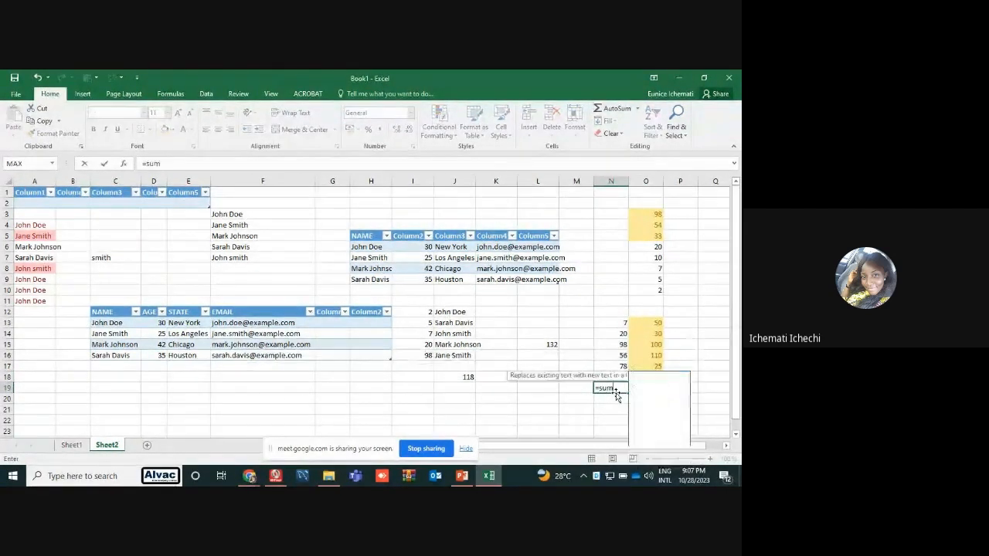
{"action": "double_click", "coordinate": [650, 402]}
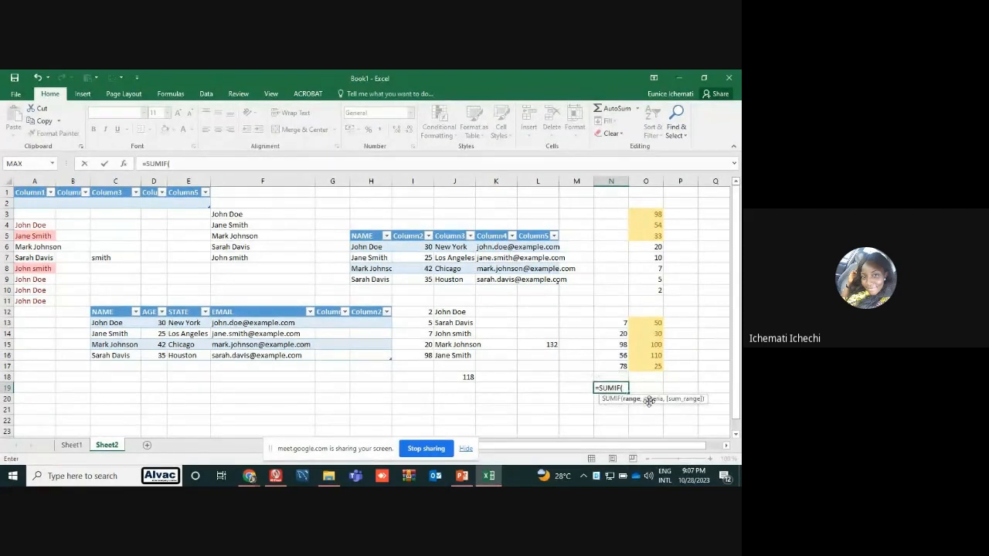
{"action": "left_click_drag", "start_coordinate": [622, 323], "coordinate": [619, 366]}
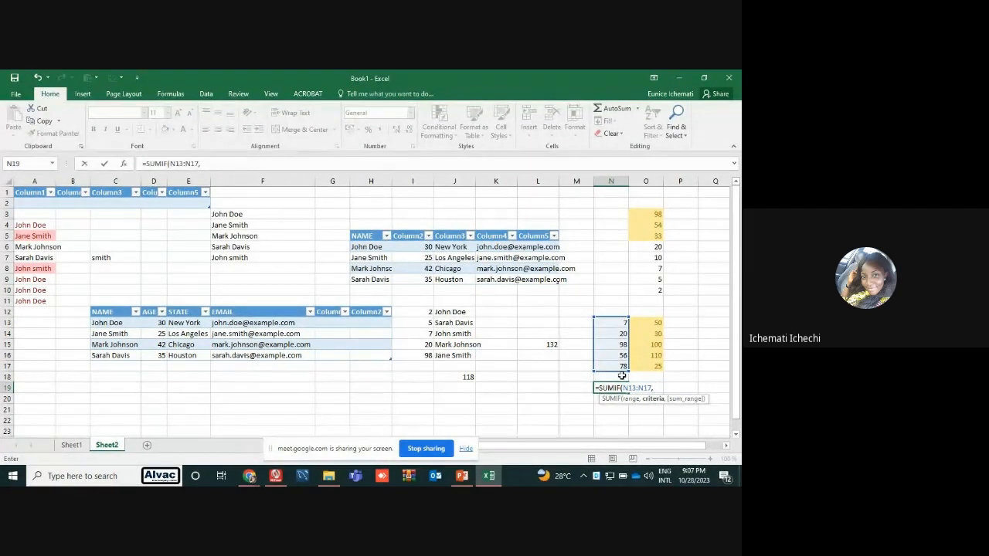
{"action": "type", "text": ">50,"}
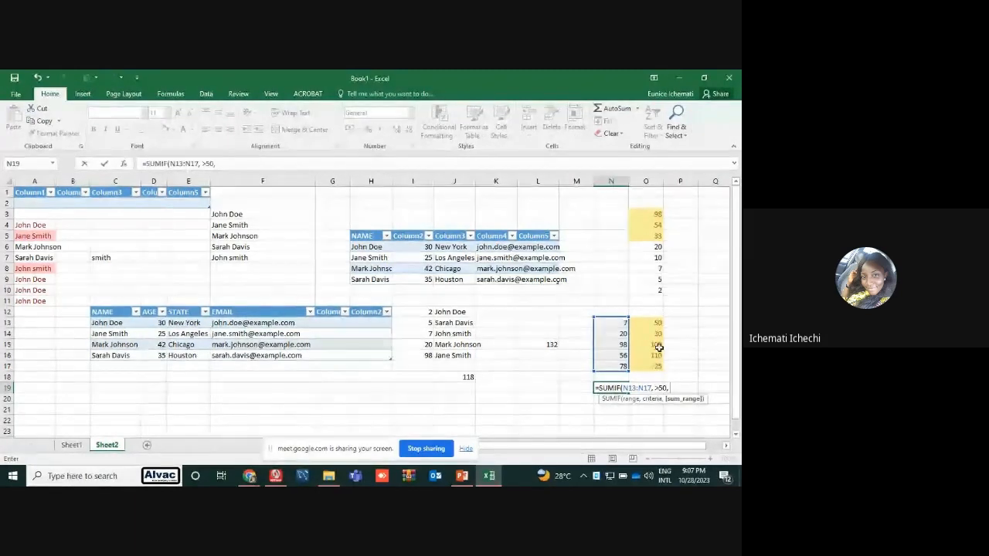
{"action": "left_click_drag", "start_coordinate": [646, 323], "coordinate": [653, 368]}
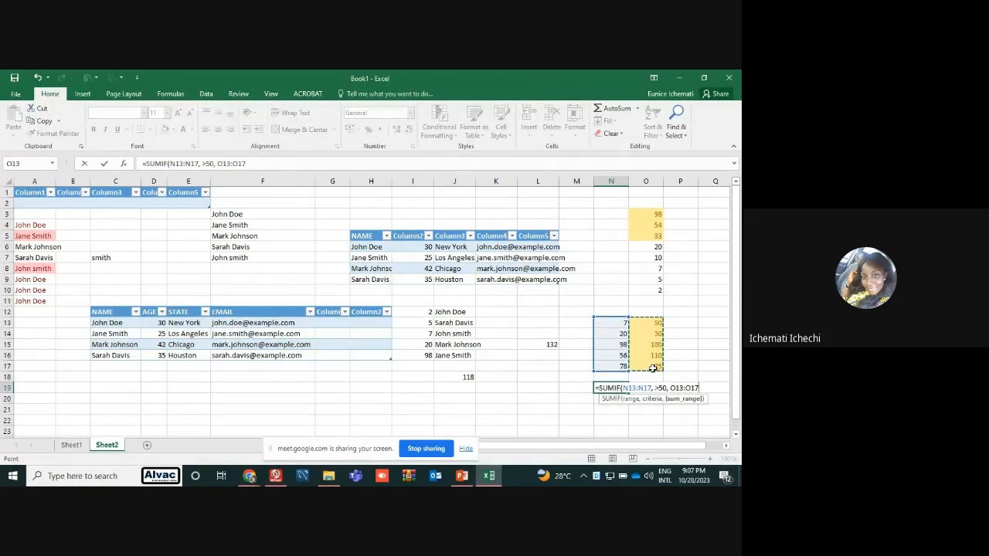
{"action": "key", "text": "Return"}
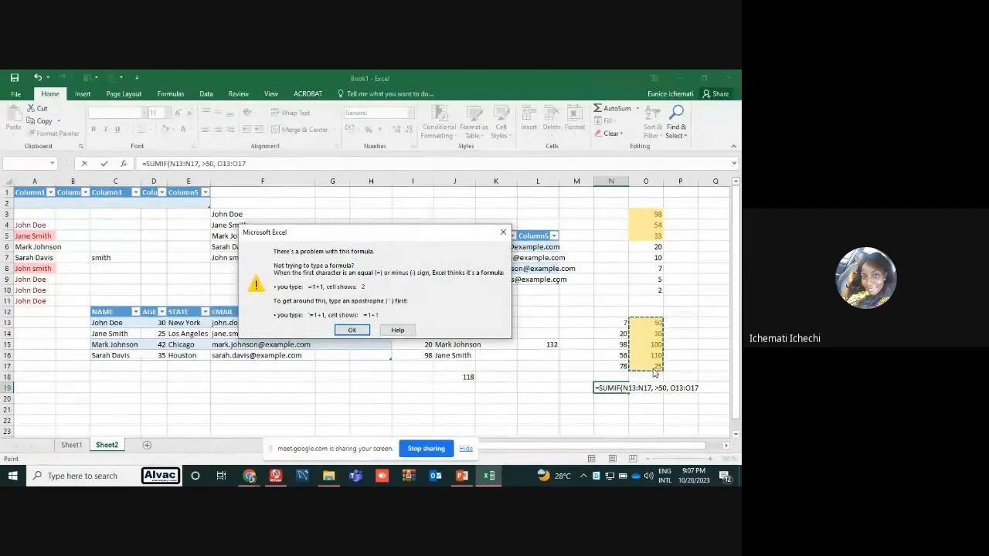
{"action": "left_click", "coordinate": [503, 232]}
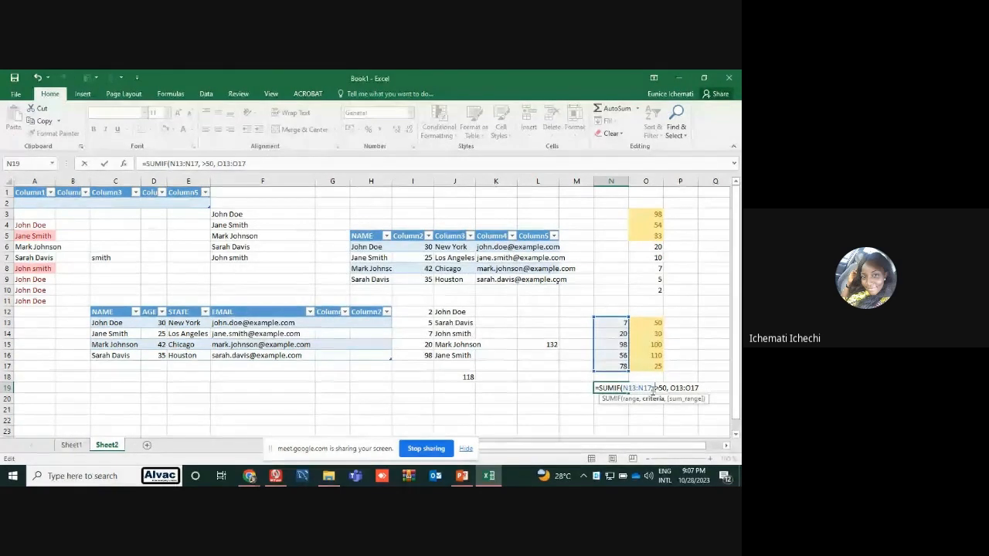
Put the criterion >50 in quotation marks in the N19 formula and try to commit it
{"action": "type", "text": "\">50"}
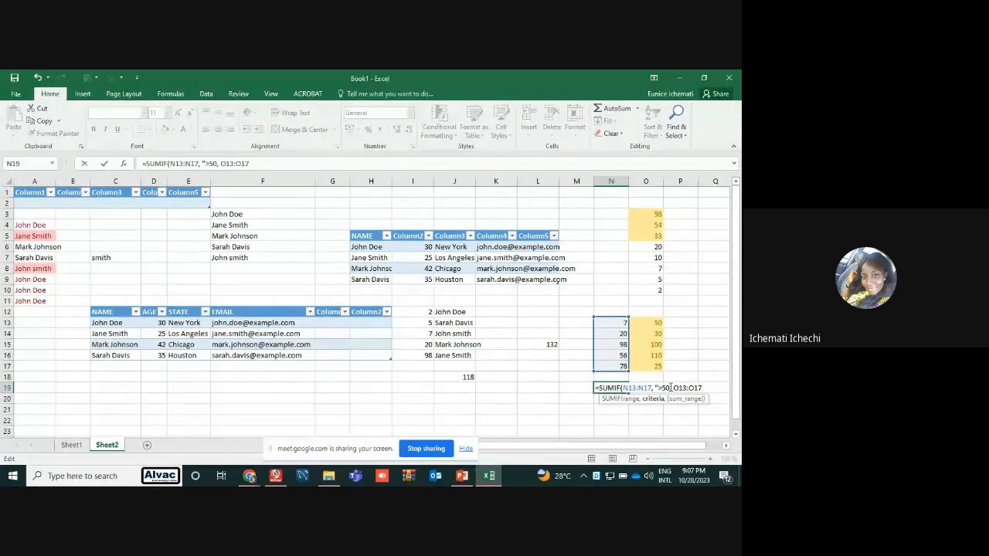
{"action": "type", "text": "\""}
{"action": "key", "text": "Return"}
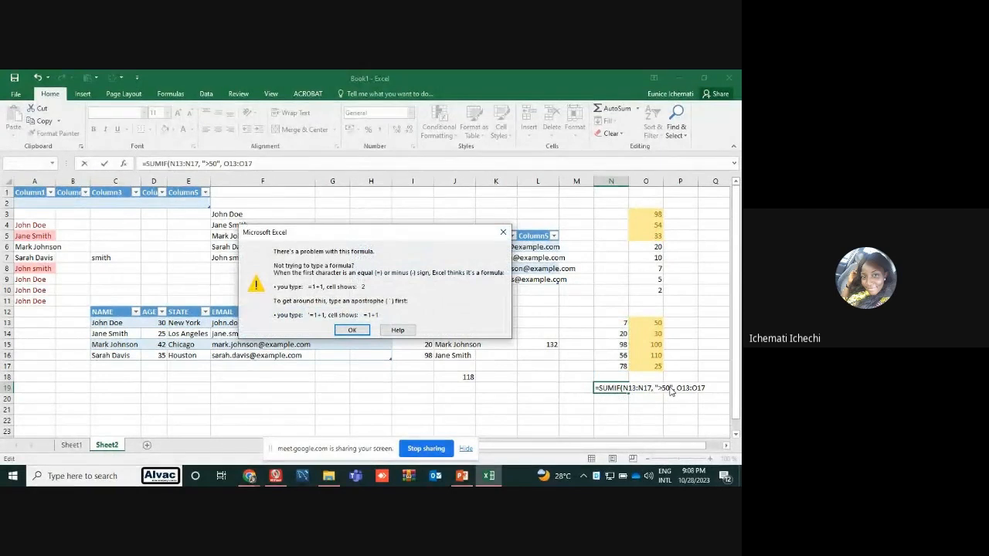
{"action": "left_click", "coordinate": [503, 233]}
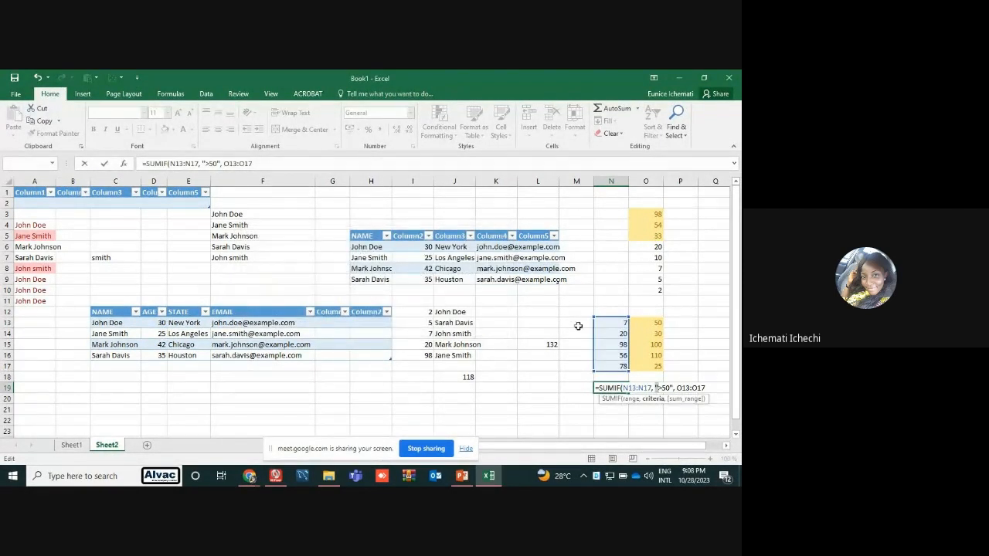
Try the criterion "<50" in the N19 SUMIF formula, and abandon the entry
{"action": "left_click", "coordinate": [662, 388]}
{"action": "key", "text": "BackSpace"}
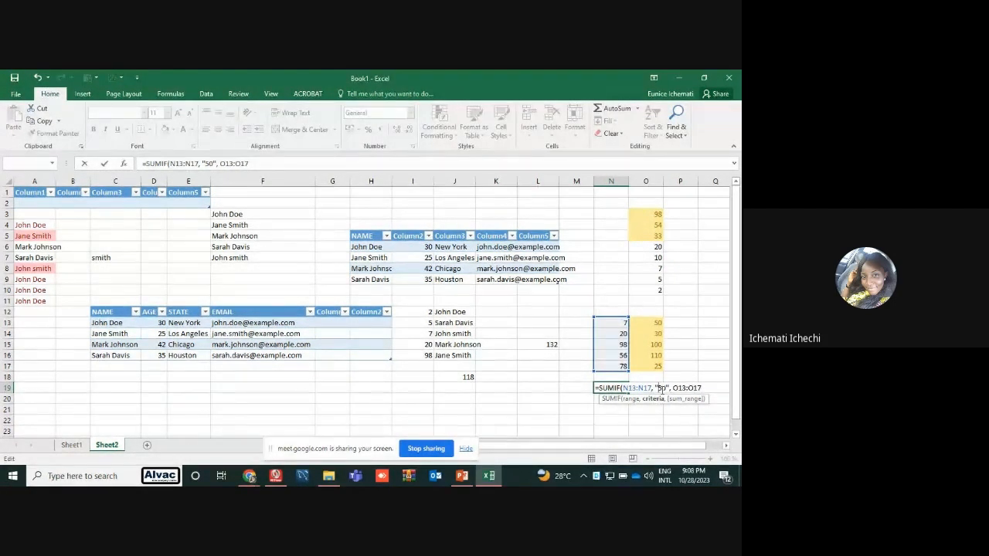
{"action": "type", "text": "<"}
{"action": "key", "text": "Return"}
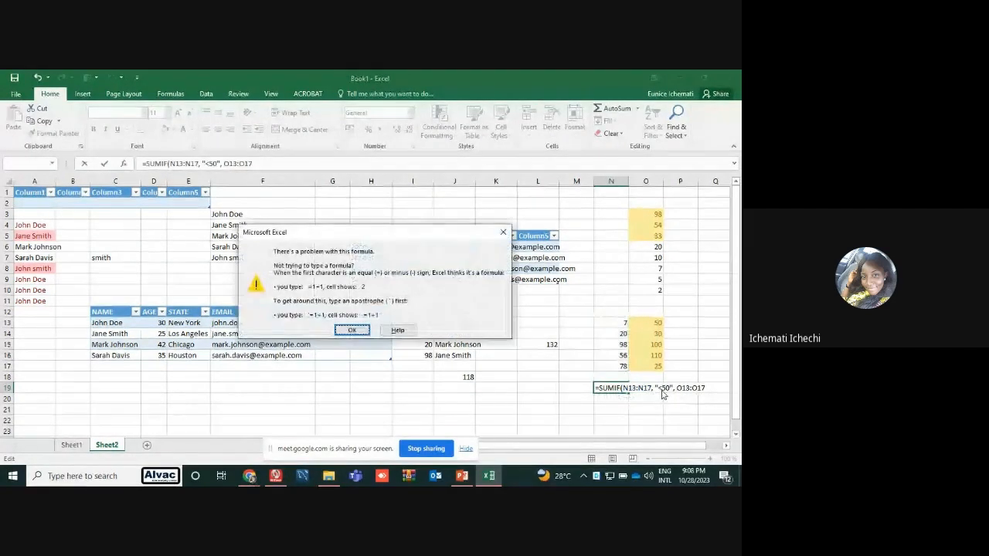
{"action": "left_click", "coordinate": [503, 232]}
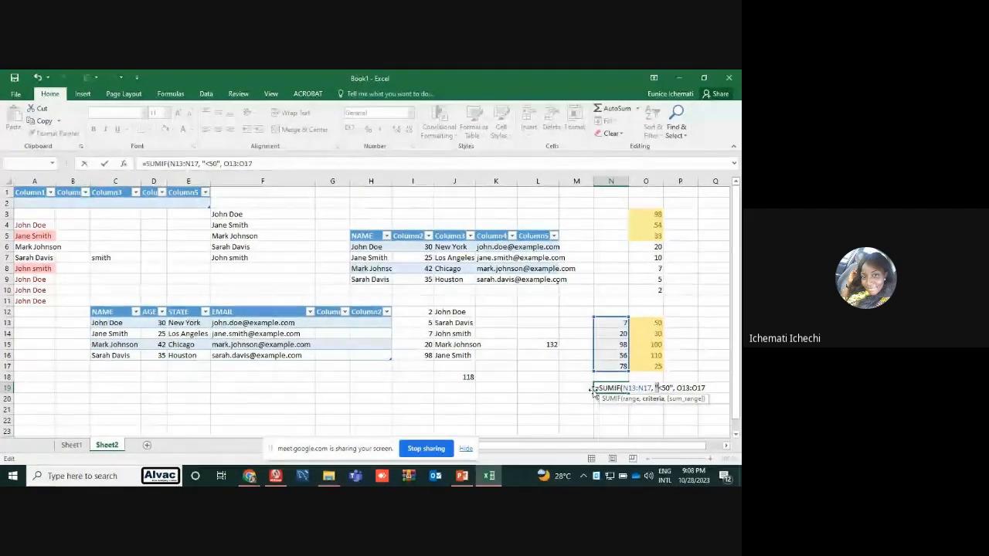
{"action": "left_click", "coordinate": [625, 420]}
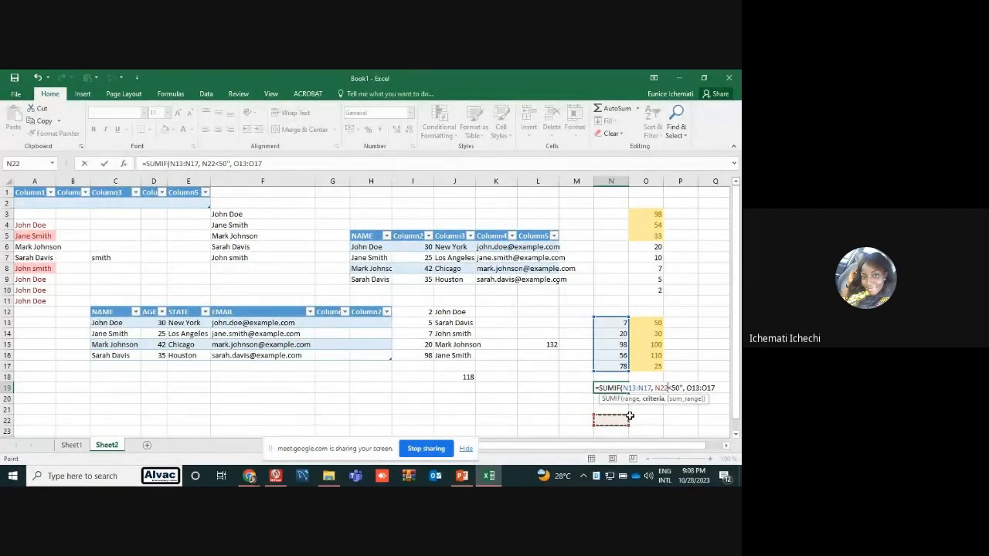
{"action": "key", "text": "Escape"}
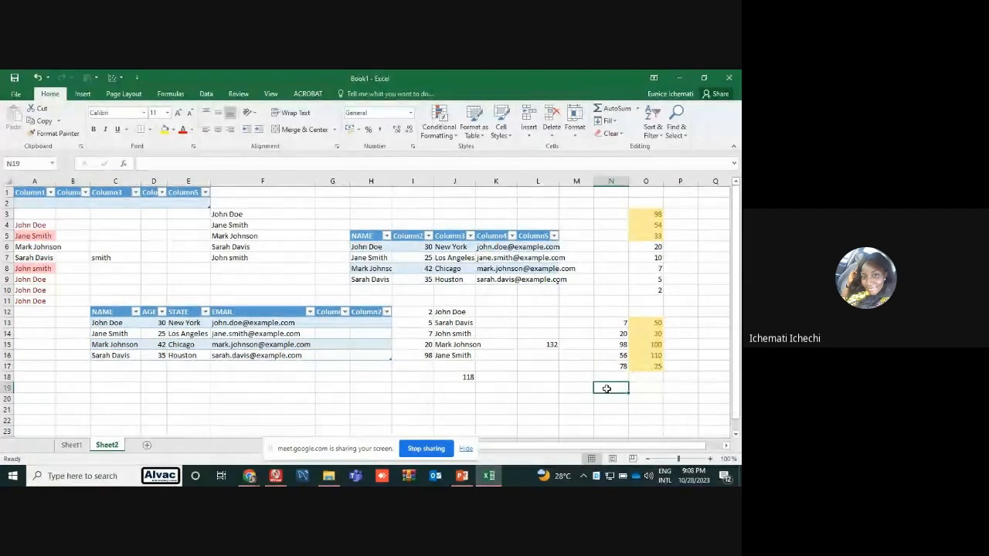
Try to enter a SUMIF formula in N19 again, with range N13:N17, unquoted criterion >50 and sum range O13:O17
{"action": "type", "text": "="}
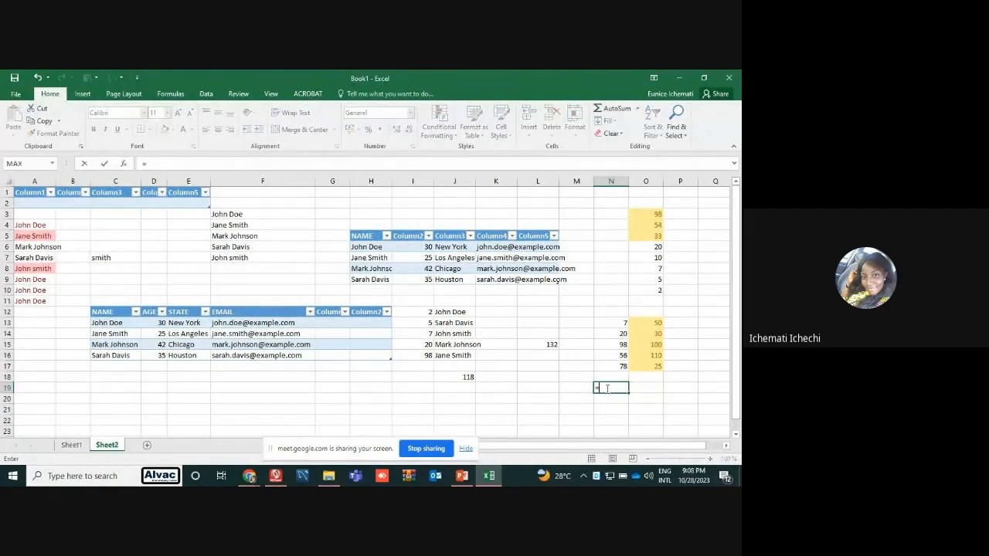
{"action": "type", "text": "su"}
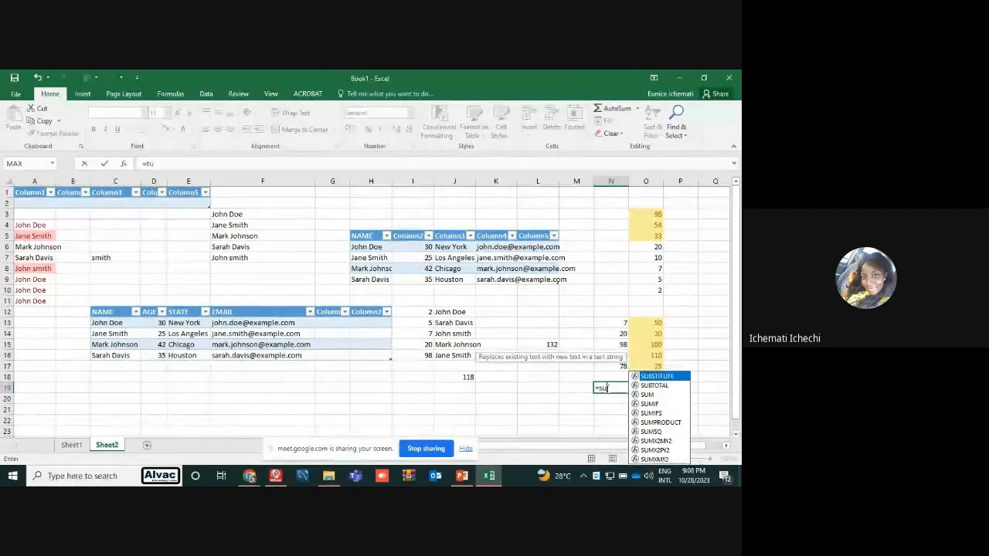
{"action": "double_click", "coordinate": [650, 403]}
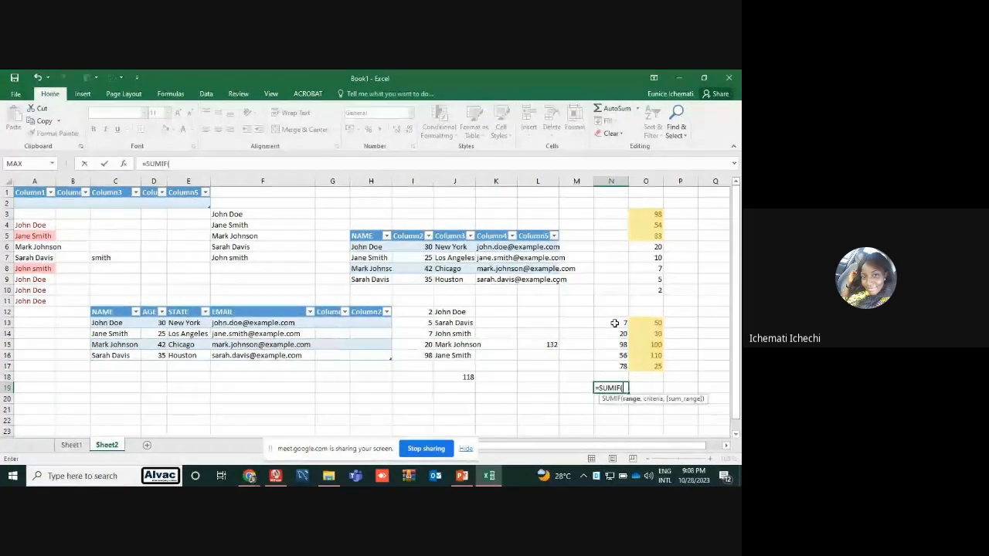
{"action": "left_click_drag", "start_coordinate": [614, 325], "coordinate": [612, 365]}
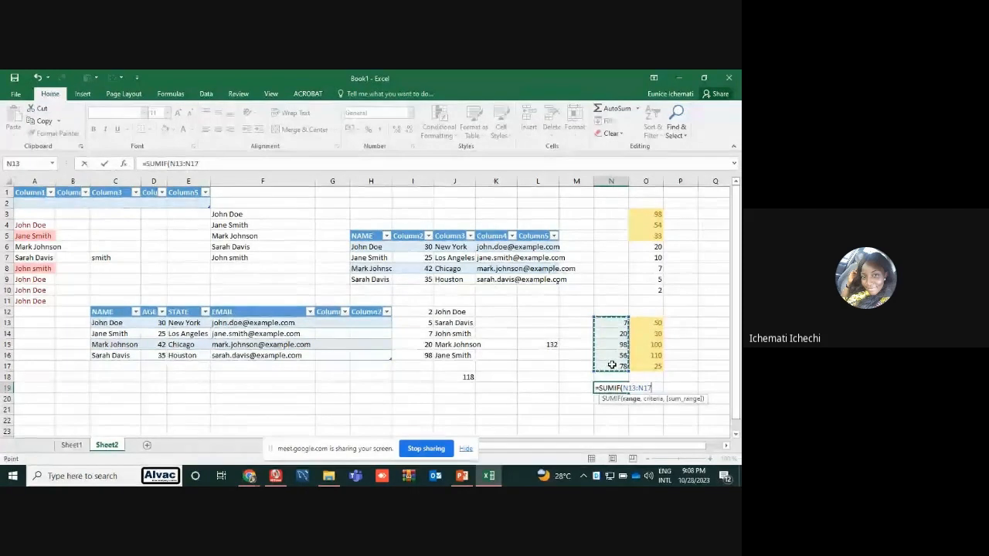
{"action": "type", "text": ", >50"}
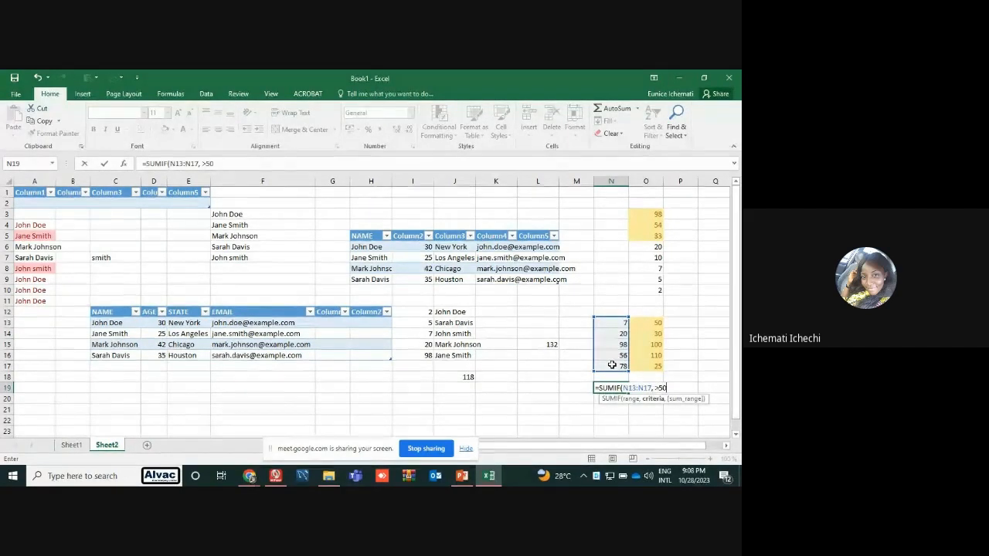
{"action": "type", "text": ","}
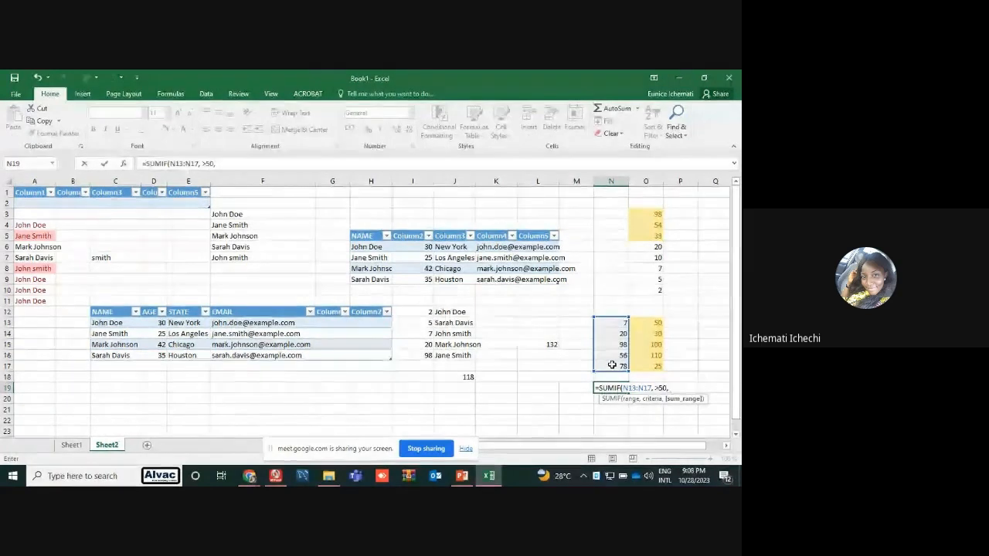
{"action": "left_click_drag", "start_coordinate": [653, 323], "coordinate": [655, 365]}
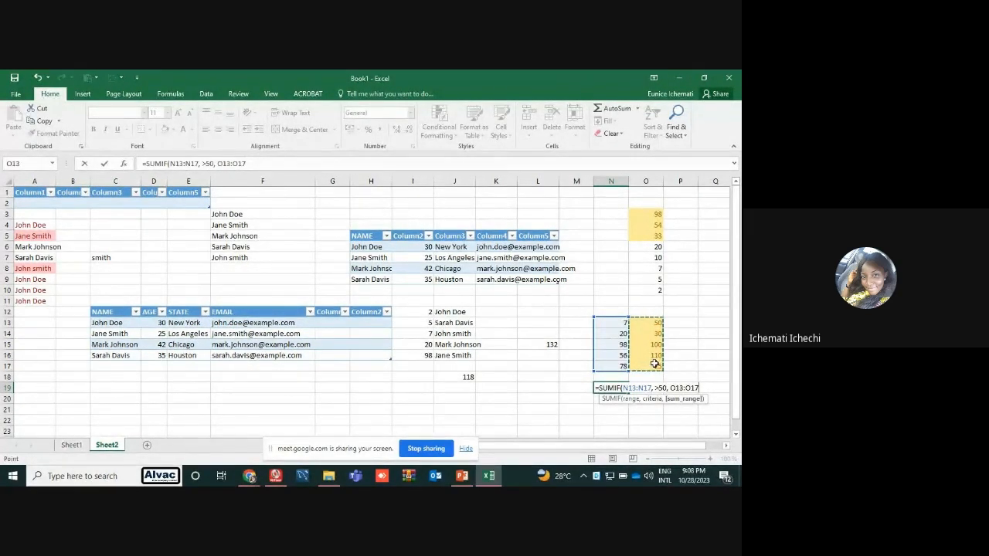
{"action": "key", "text": "Return"}
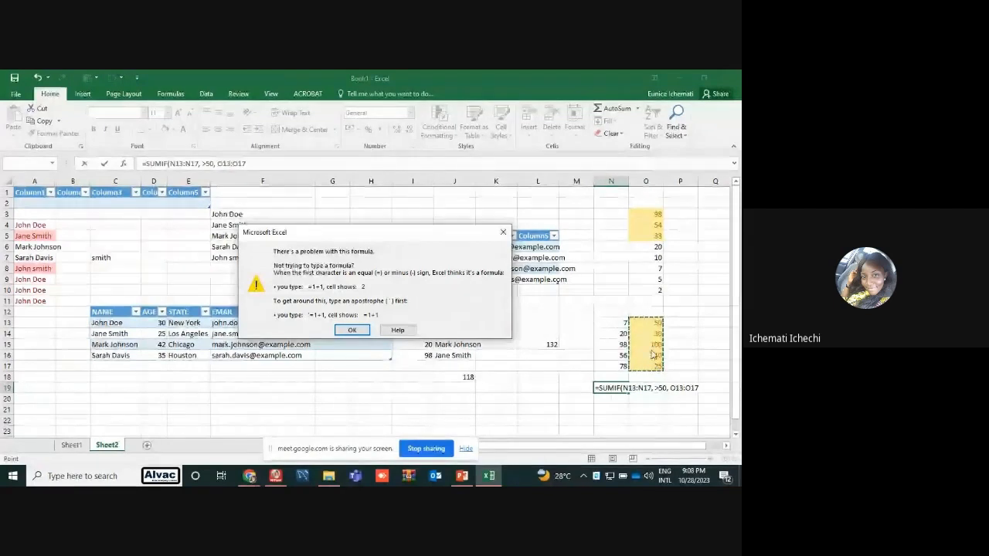
{"action": "left_click", "coordinate": [503, 232]}
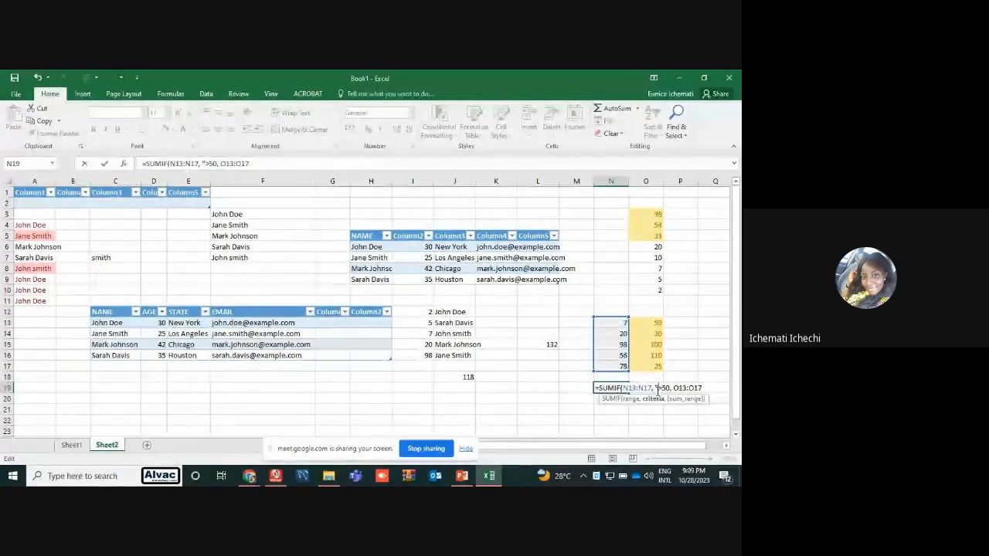
Try a single apostrophe before the >50 criterion in the N19 SUMIF formula, and abandon the entry
{"action": "type", "text": "'"}
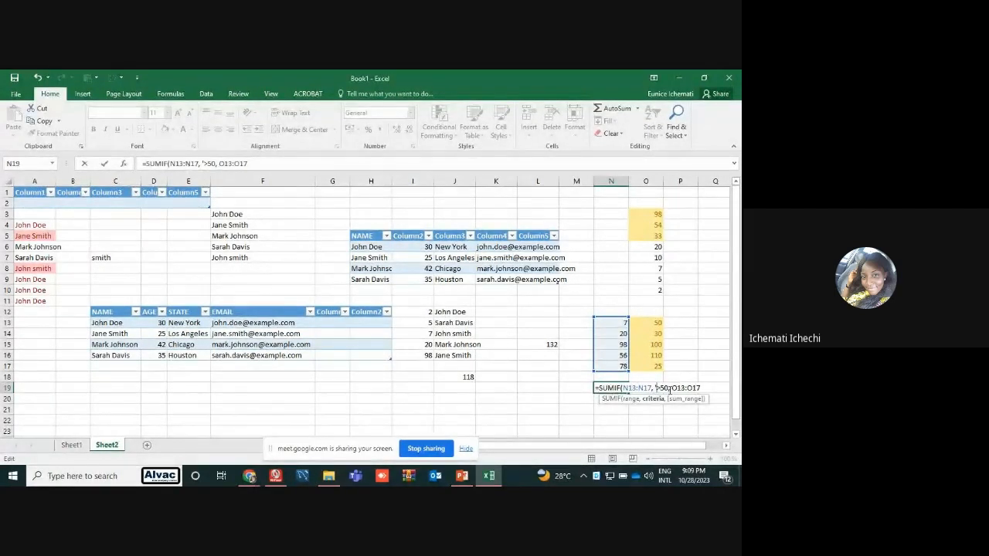
{"action": "key", "text": "Return"}
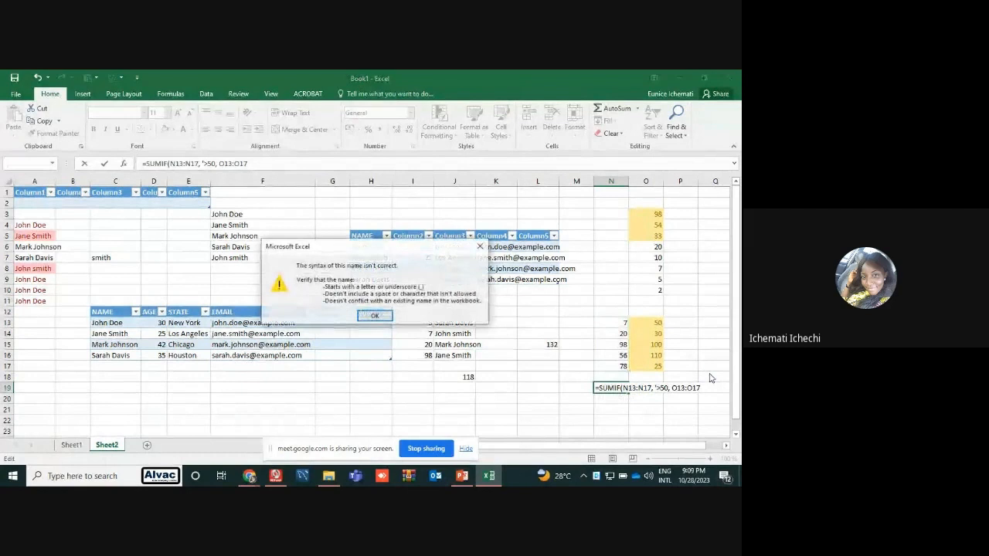
{"action": "left_click", "coordinate": [479, 246]}
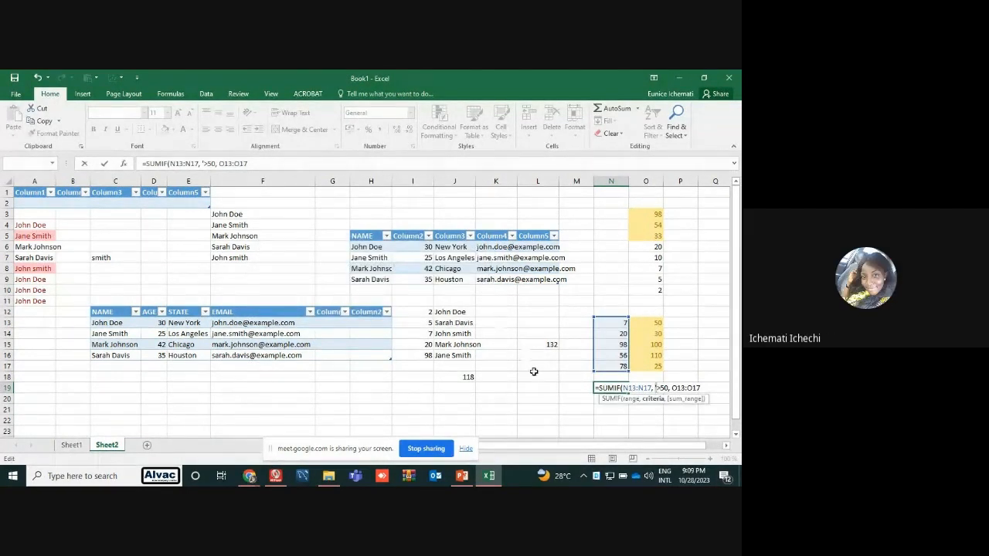
{"action": "left_click", "coordinate": [534, 376]}
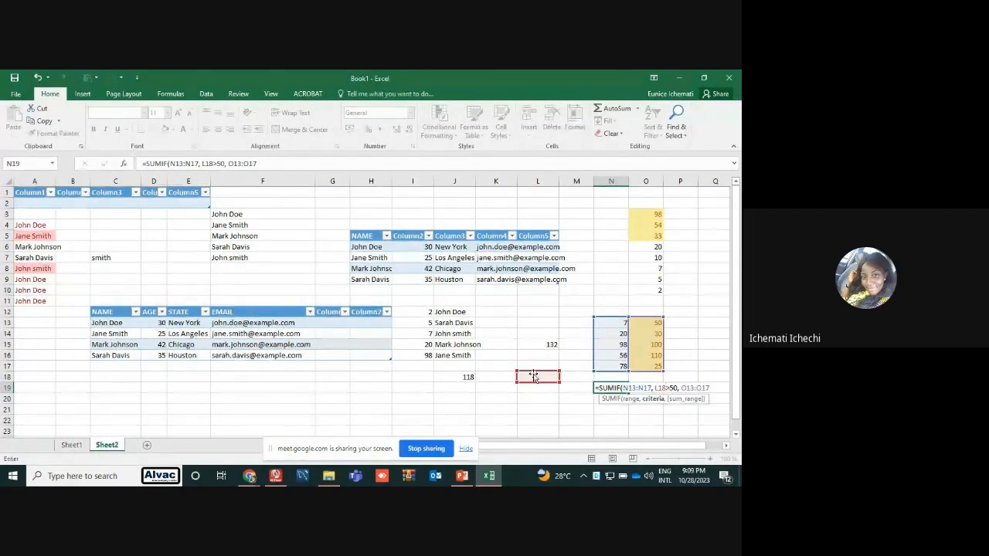
{"action": "key", "text": "Escape"}
{"action": "left_click", "coordinate": [630, 325]}
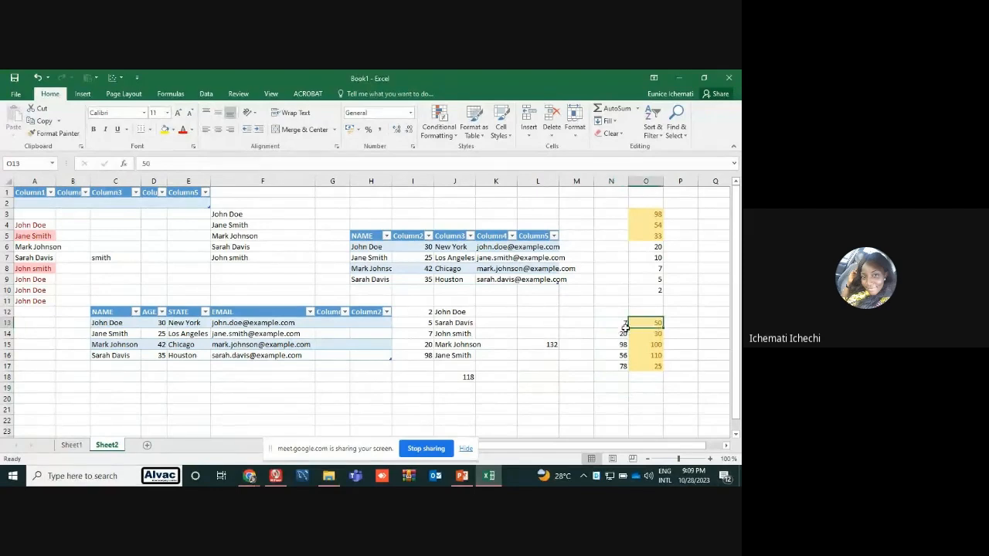
Check the COUNT syntax on the PowerPoint slide, return to Excel and enter a COUNT formula over I12:I16 in I19
{"action": "left_click", "coordinate": [461, 475]}
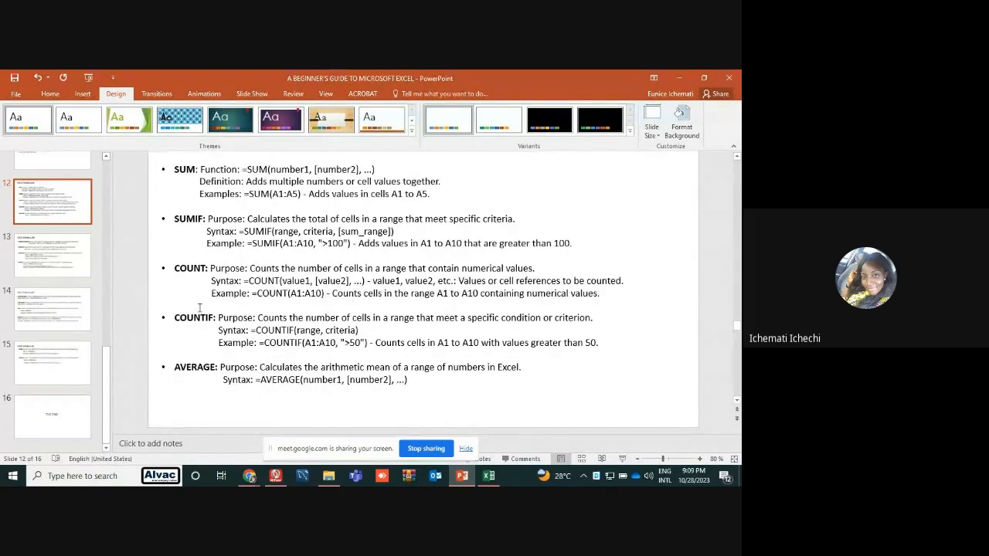
{"action": "left_click", "coordinate": [489, 476]}
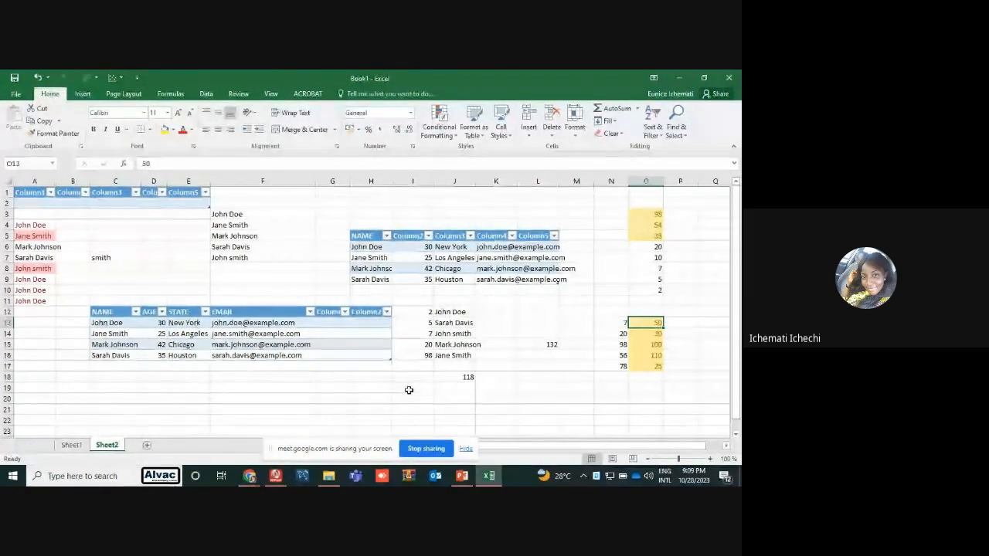
{"action": "left_click", "coordinate": [409, 389]}
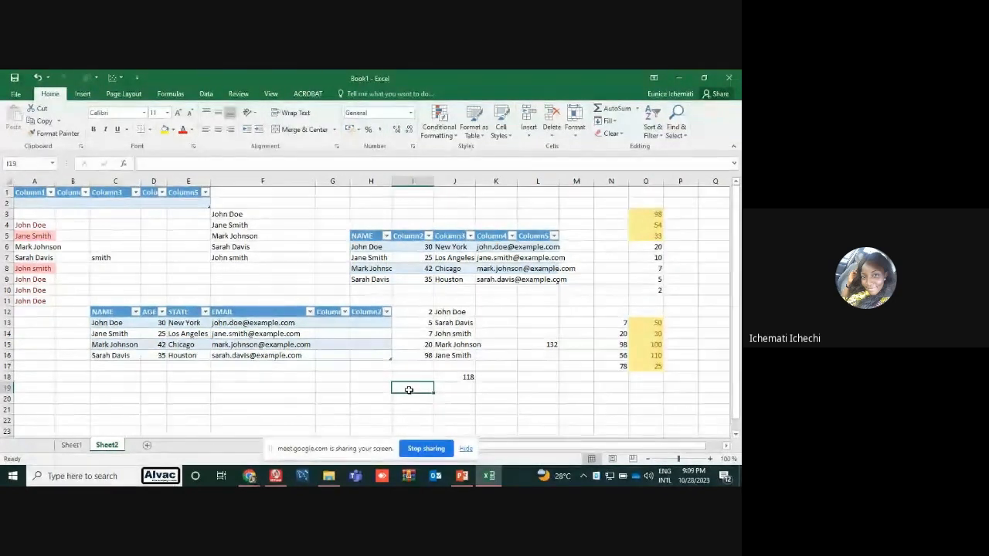
{"action": "type", "text": "=count"}
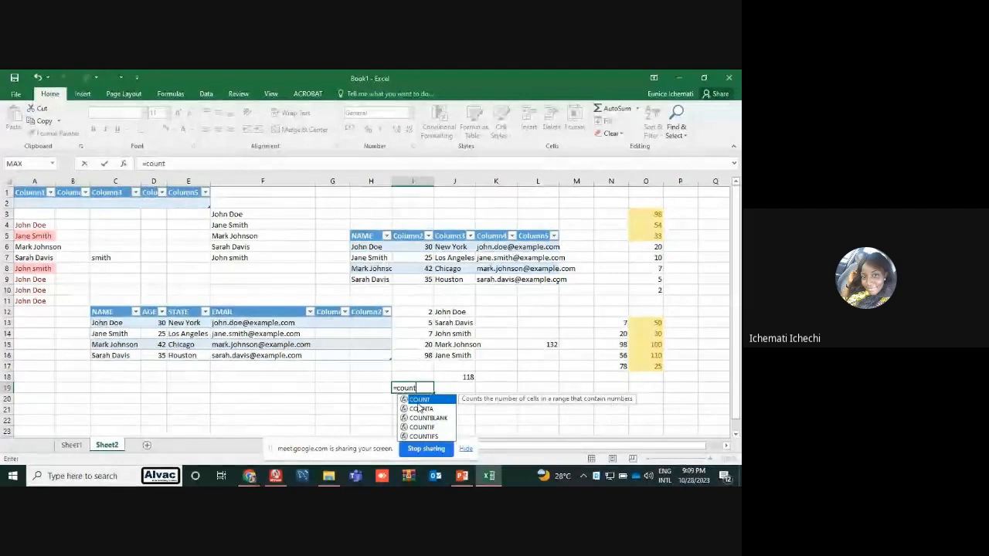
{"action": "key", "text": "Tab"}
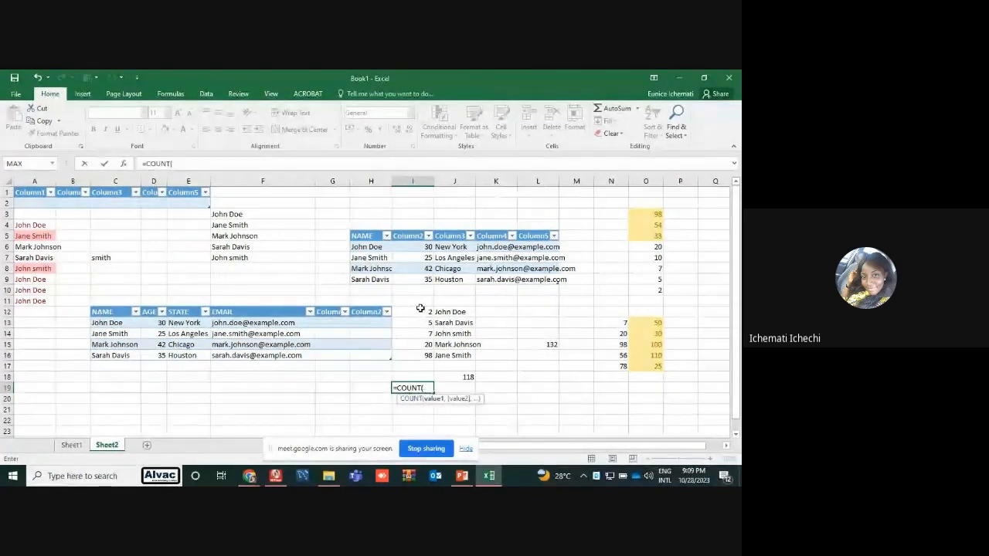
{"action": "left_click_drag", "start_coordinate": [419, 311], "coordinate": [424, 354]}
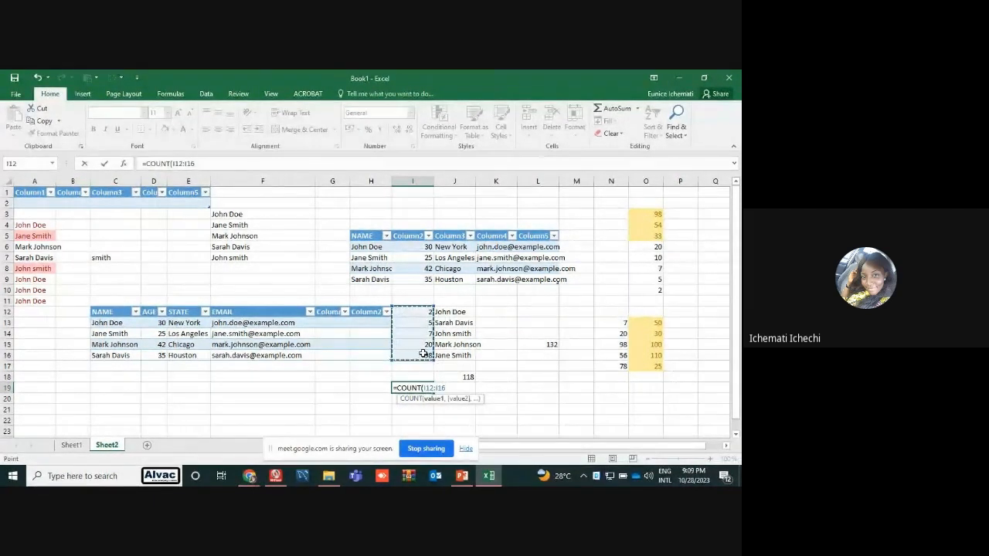
{"action": "key", "text": "Return"}
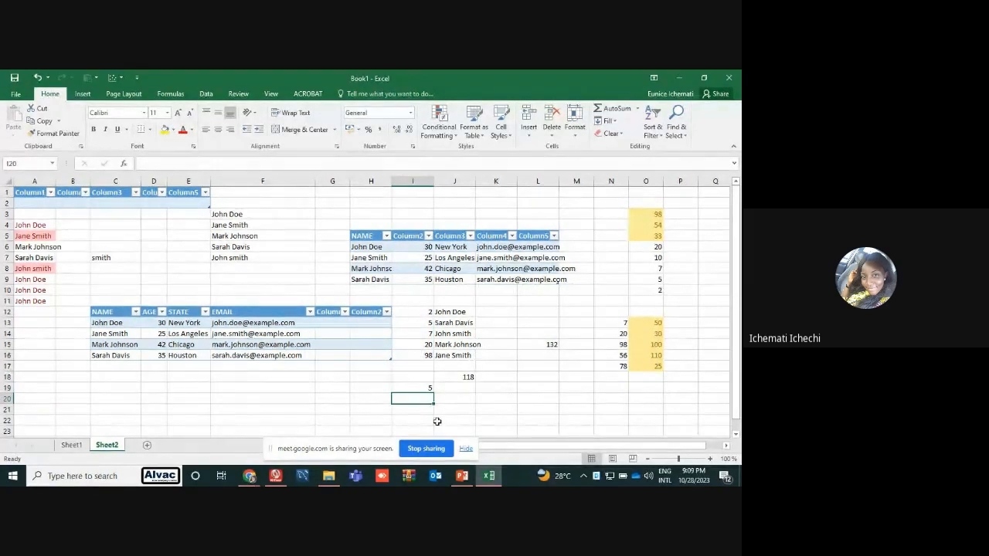
{"action": "left_click", "coordinate": [425, 311]}
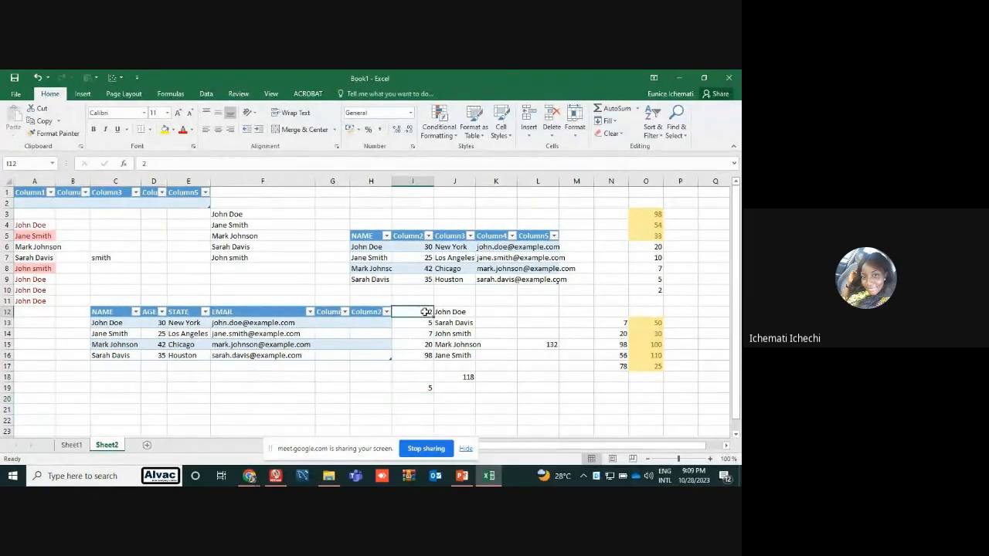
{"action": "left_click_drag", "start_coordinate": [425, 315], "coordinate": [425, 355]}
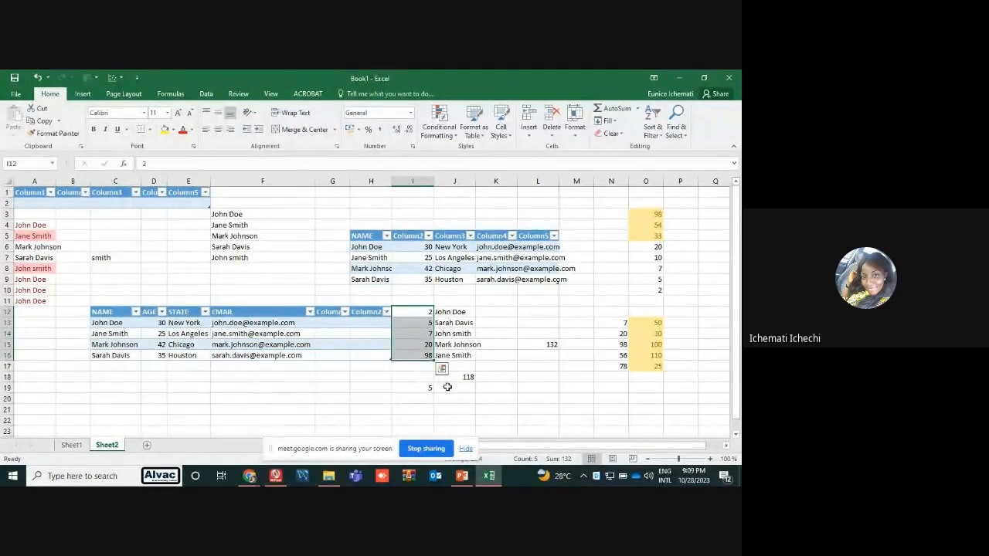
Enter a COUNT formula over the names in J12:J16 in cell J20, and highlight the counted names
{"action": "left_click", "coordinate": [450, 396]}
{"action": "type", "text": "="}
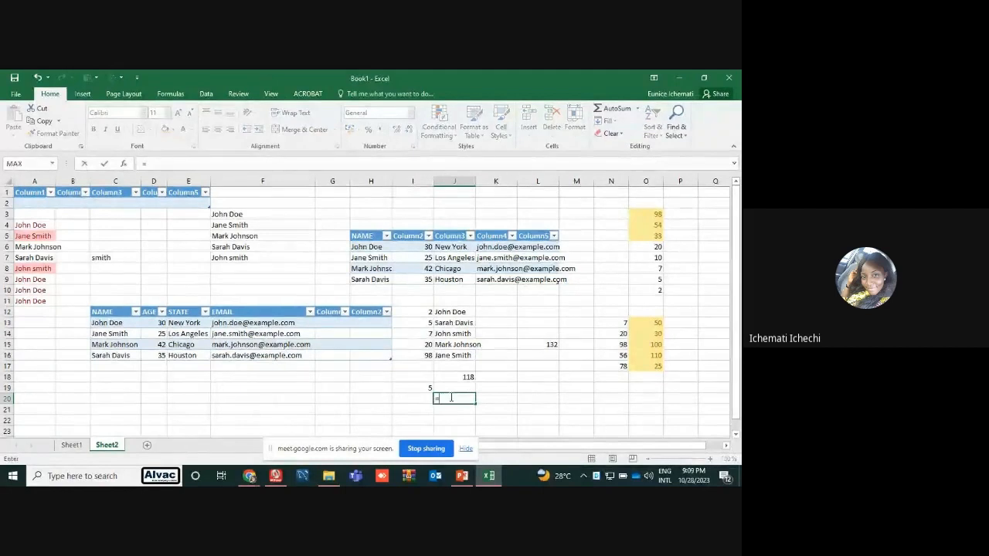
{"action": "type", "text": "count"}
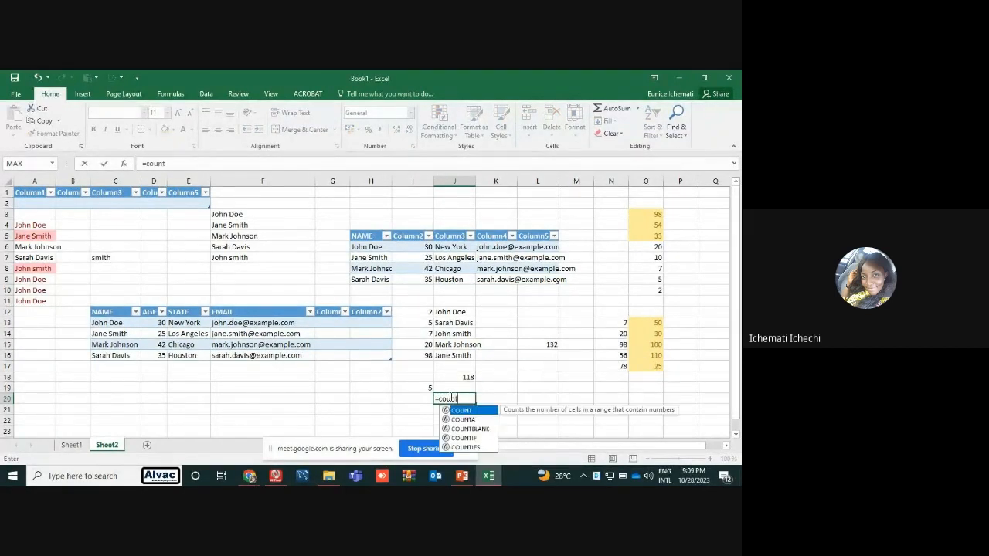
{"action": "double_click", "coordinate": [461, 410]}
{"action": "left_click_drag", "start_coordinate": [452, 311], "coordinate": [454, 352]}
{"action": "key", "text": "Return"}
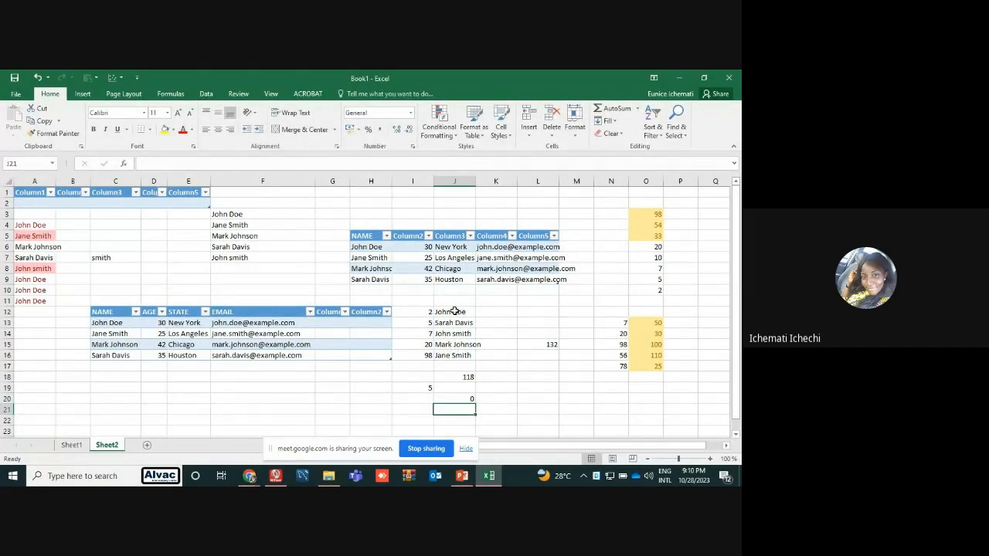
{"action": "left_click_drag", "start_coordinate": [452, 355], "coordinate": [459, 313]}
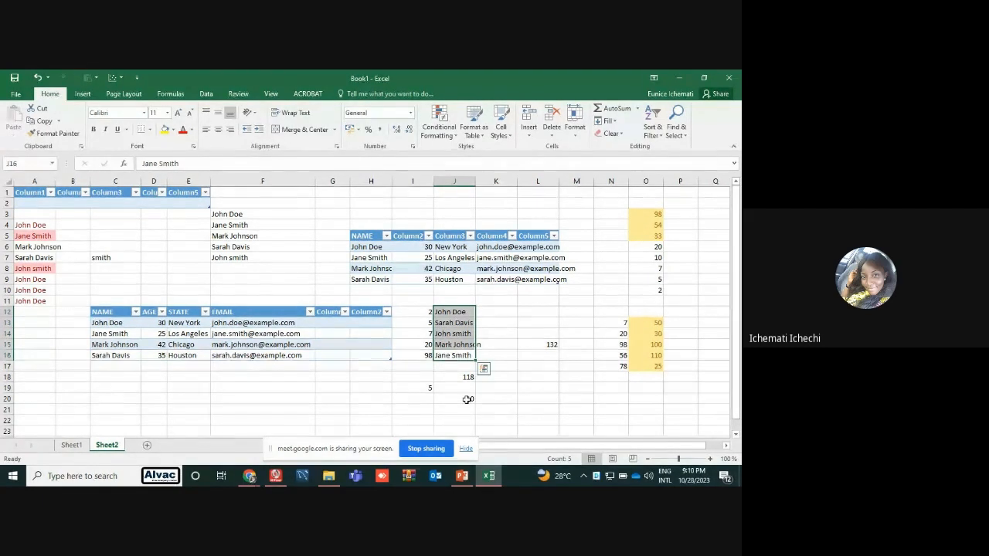
Switch to the PowerPoint slide on Excel functions to consult the entry following COUNT
{"action": "left_click", "coordinate": [462, 476]}
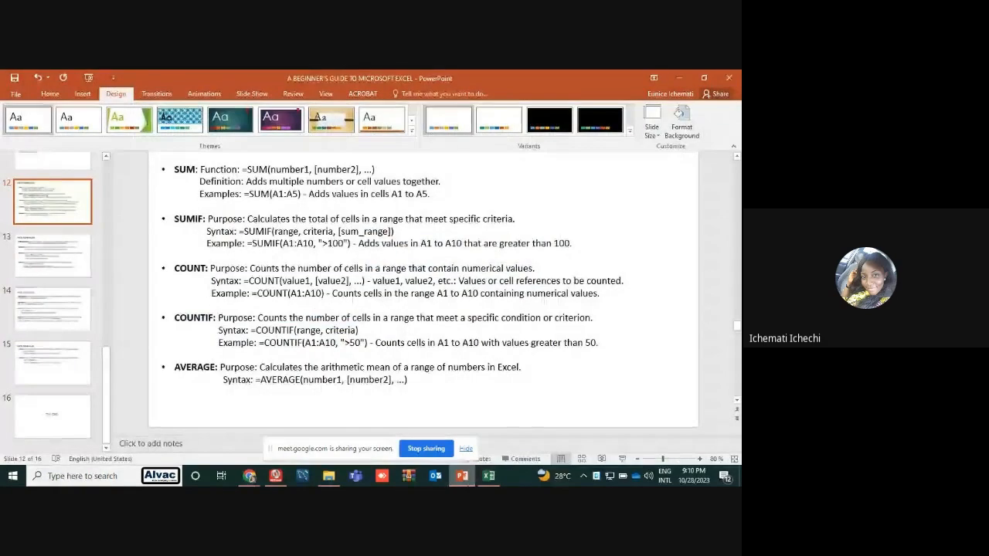
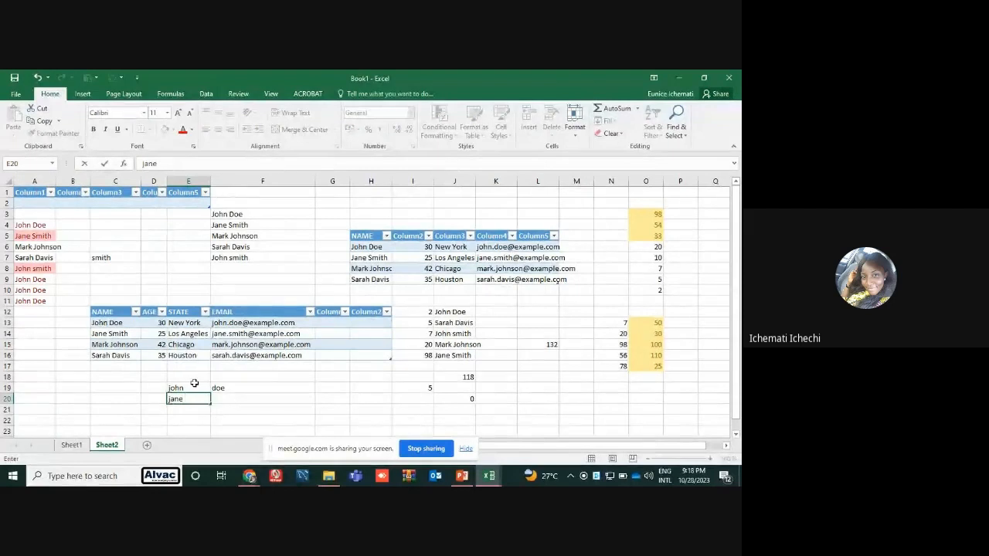
Complete the second sample name by entering the surname in F20, and highlight the first-name and surname cells
{"action": "key", "text": "Tab"}
{"action": "type", "text": "s"}
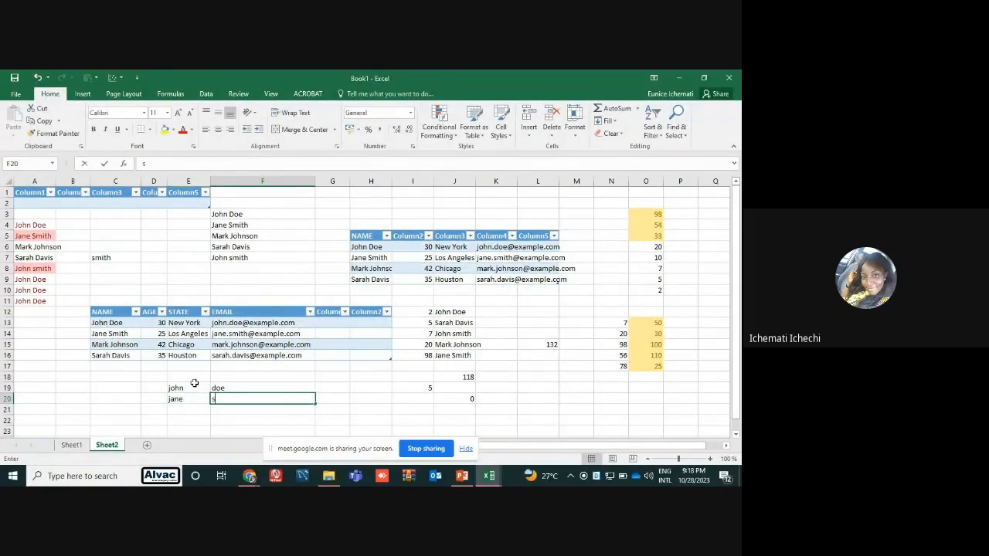
{"action": "type", "text": "mith"}
{"action": "key", "text": "Return"}
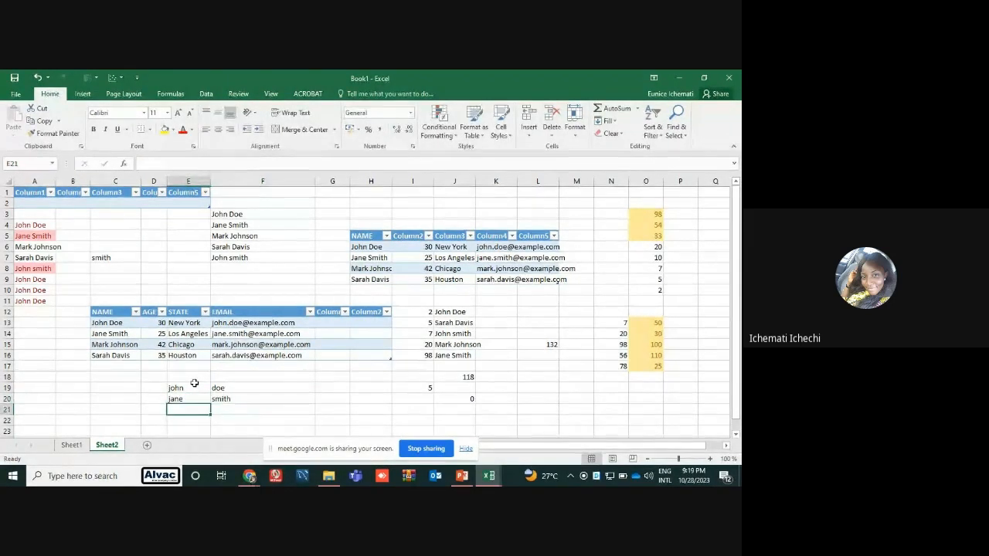
{"action": "left_click", "coordinate": [333, 384]}
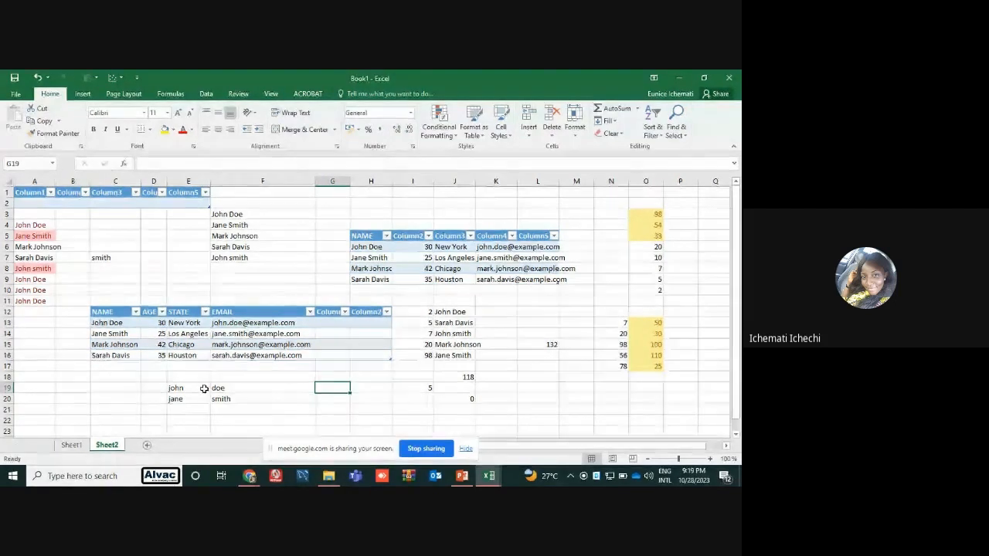
{"action": "left_click", "coordinate": [204, 389]}
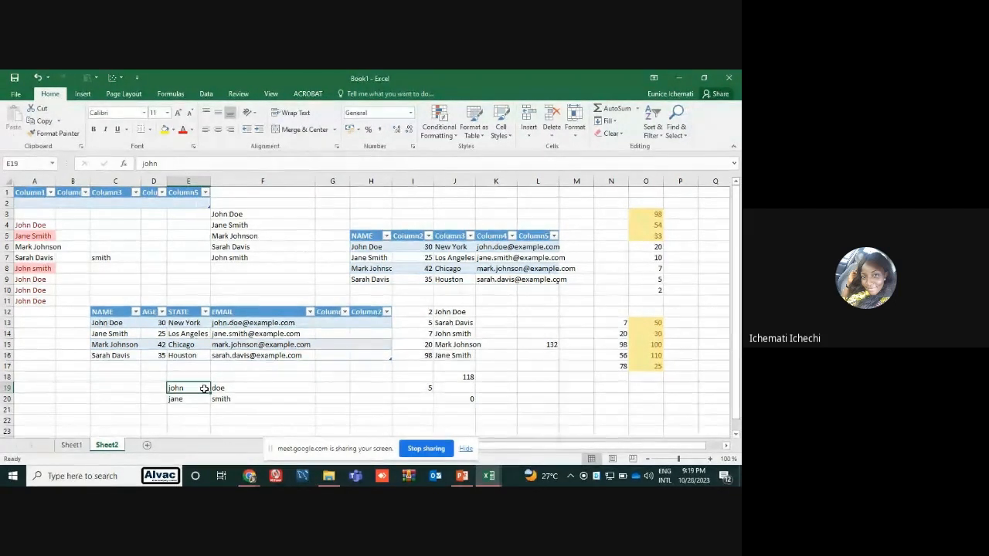
{"action": "left_click_drag", "start_coordinate": [225, 387], "coordinate": [224, 398]}
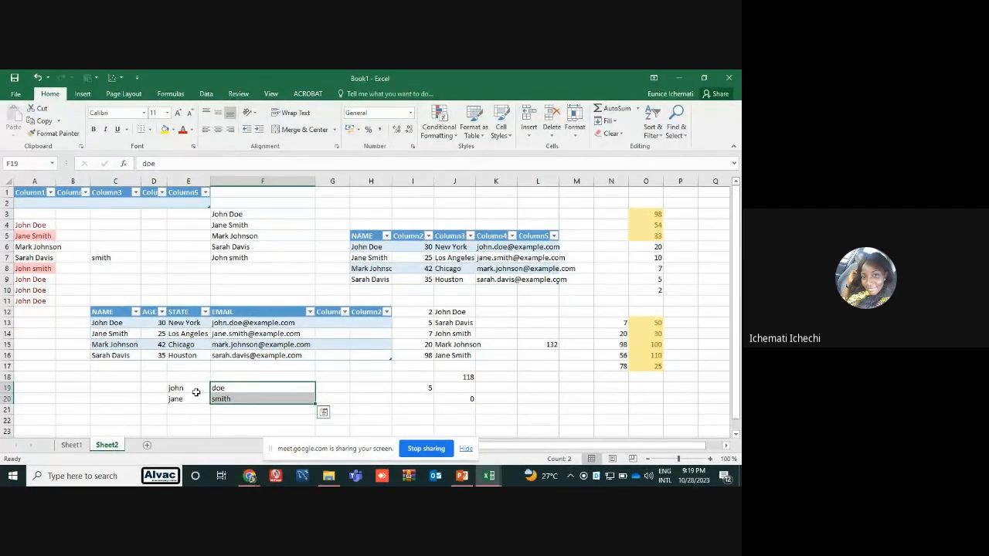
Enter the formula =CONCATENATE(E19, F19) in G19 to join the first name and surname
{"action": "left_click", "coordinate": [332, 388]}
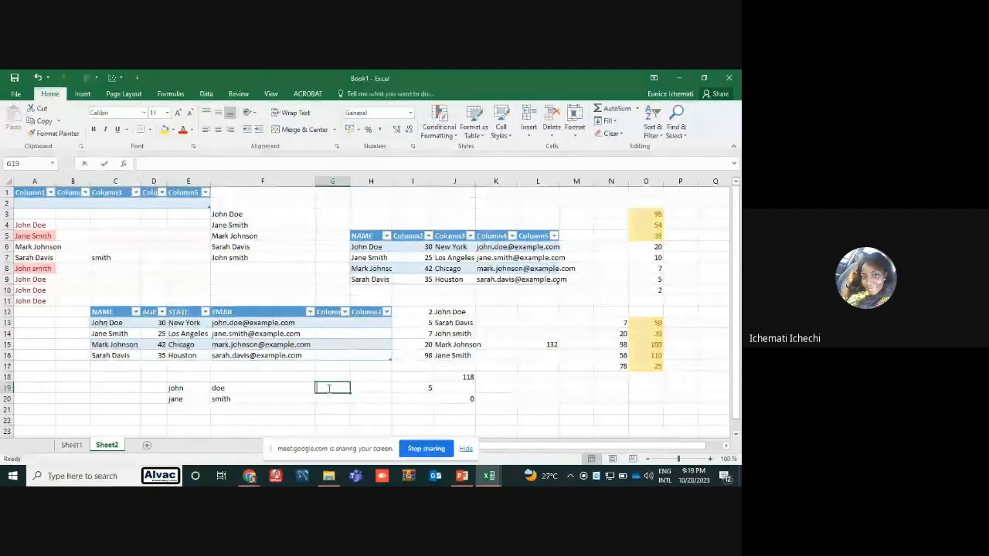
{"action": "type", "text": "=con"}
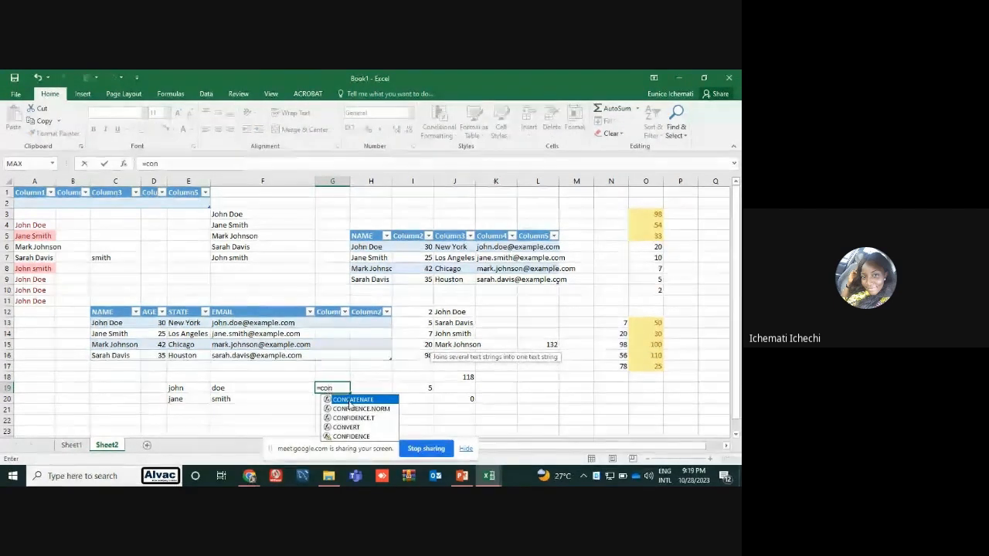
{"action": "double_click", "coordinate": [352, 399]}
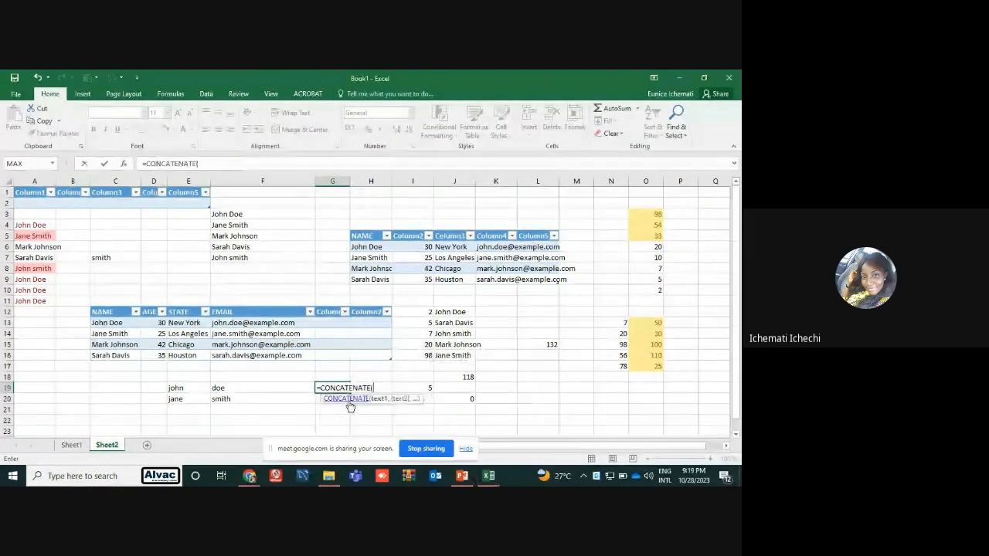
{"action": "left_click", "coordinate": [189, 389]}
{"action": "key", "text": "F1"}
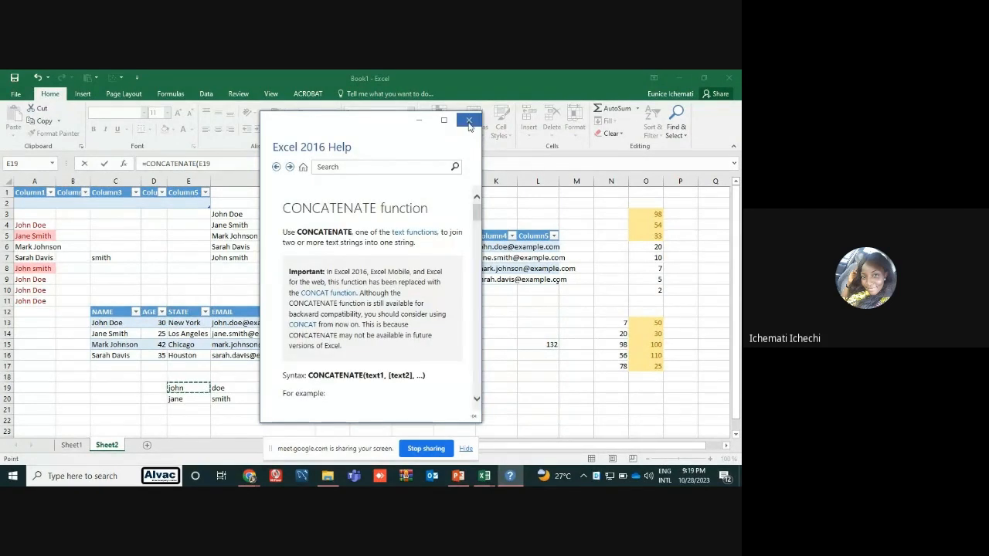
{"action": "left_click", "coordinate": [468, 121]}
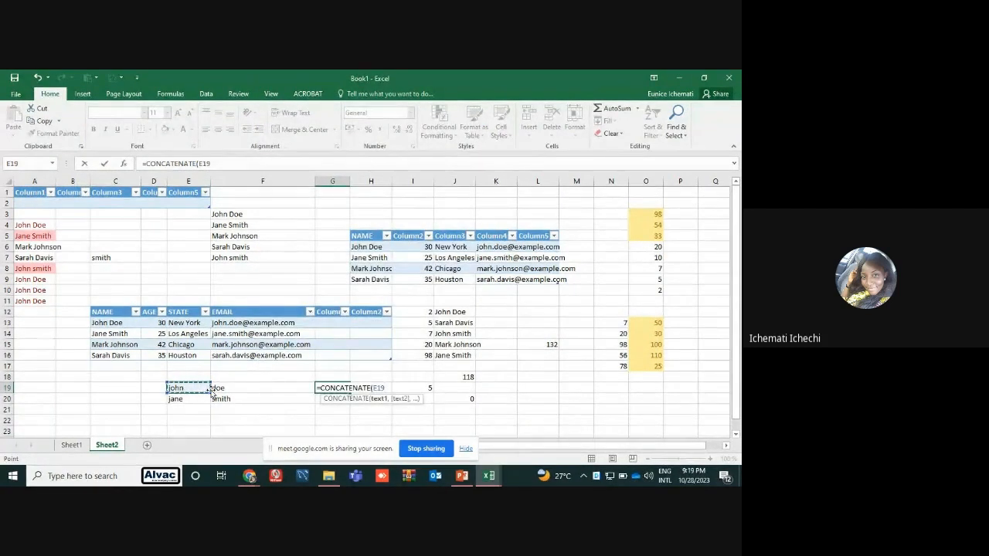
{"action": "type", "text": ","}
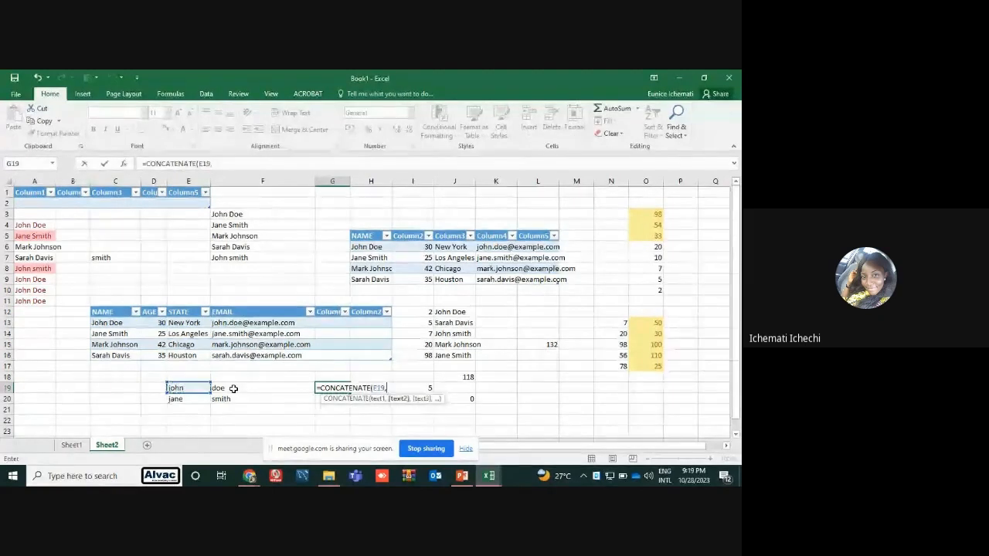
{"action": "left_click", "coordinate": [227, 384]}
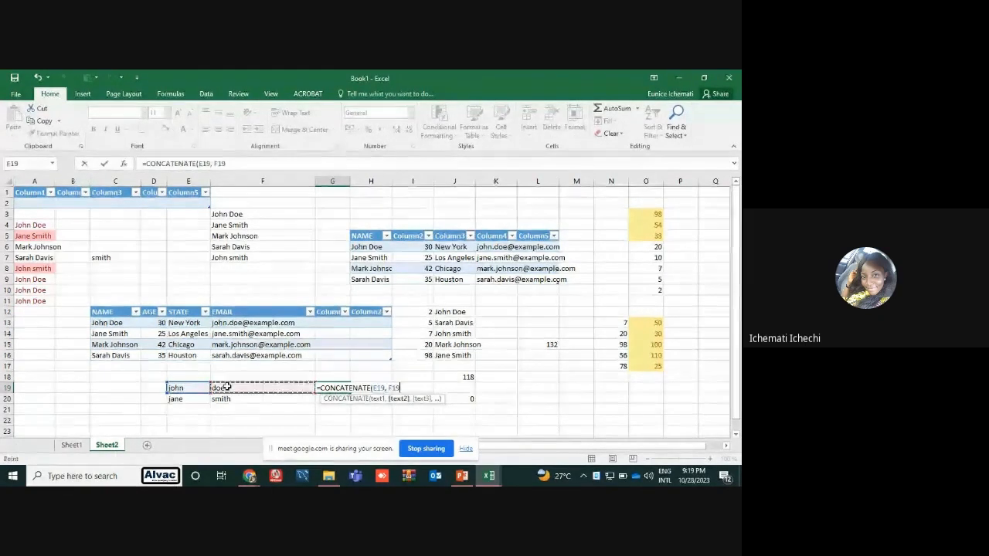
{"action": "key", "text": "Return"}
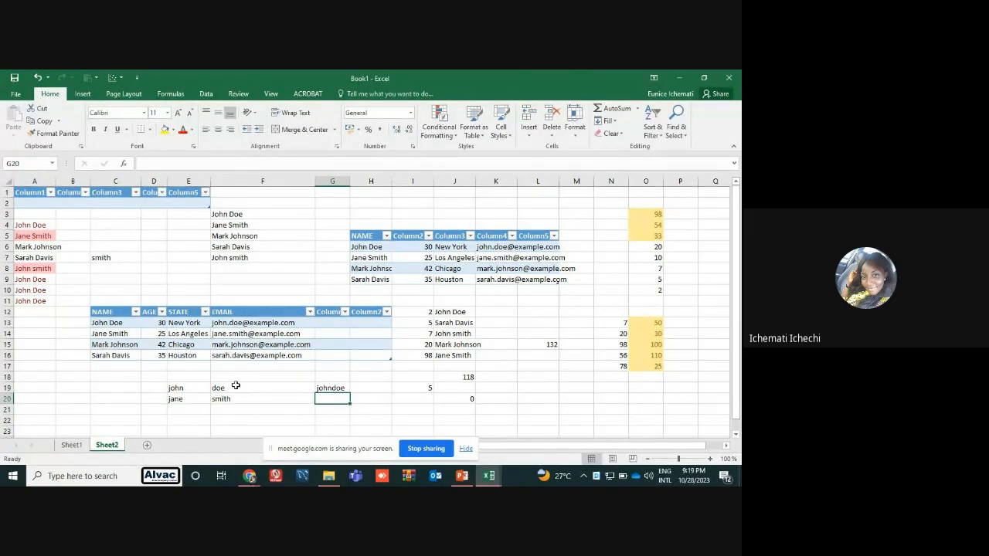
Fill the CONCATENATE formula from G19 down through G21, and check the formulas in G19 and G20
{"action": "left_click", "coordinate": [339, 389]}
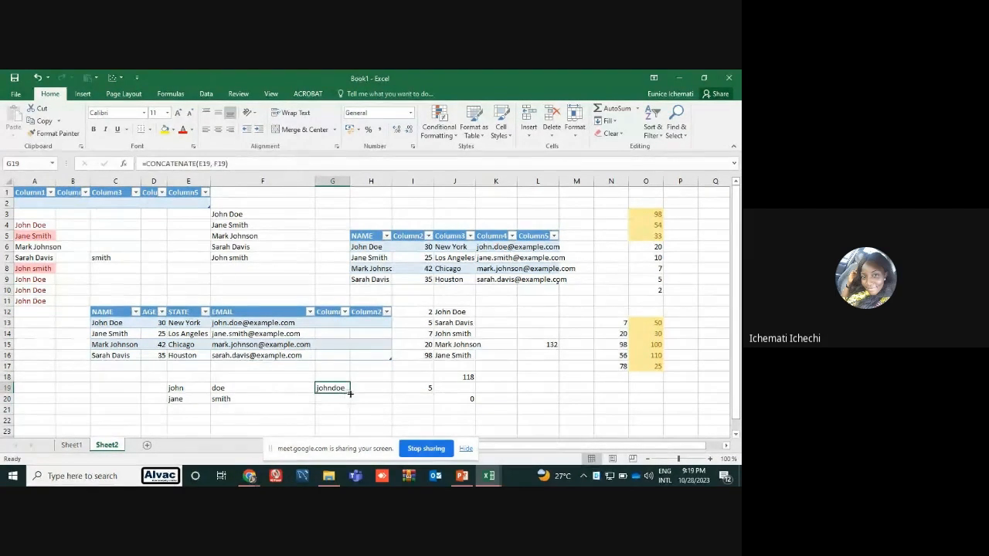
{"action": "left_click_drag", "start_coordinate": [350, 393], "coordinate": [351, 415]}
{"action": "left_click", "coordinate": [385, 388]}
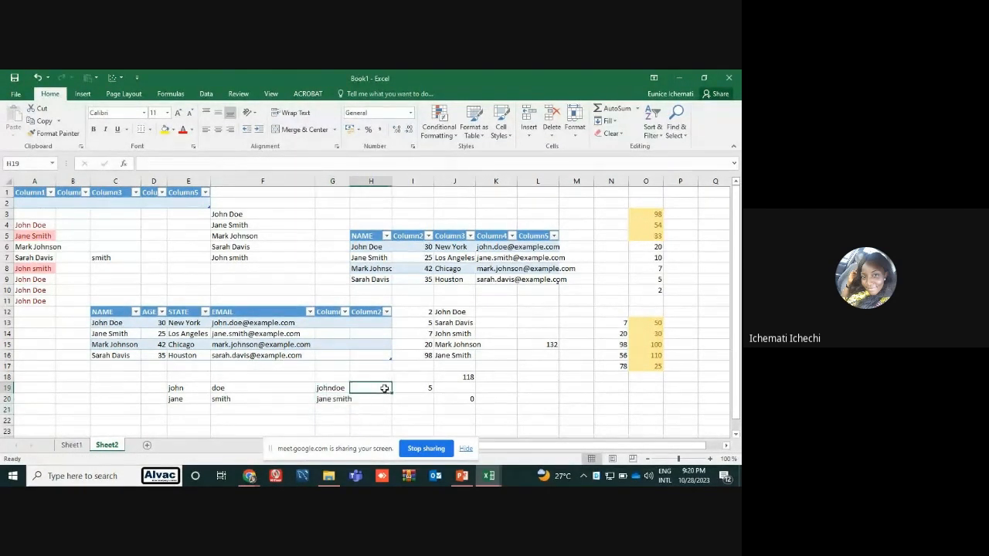
{"action": "left_click", "coordinate": [332, 388]}
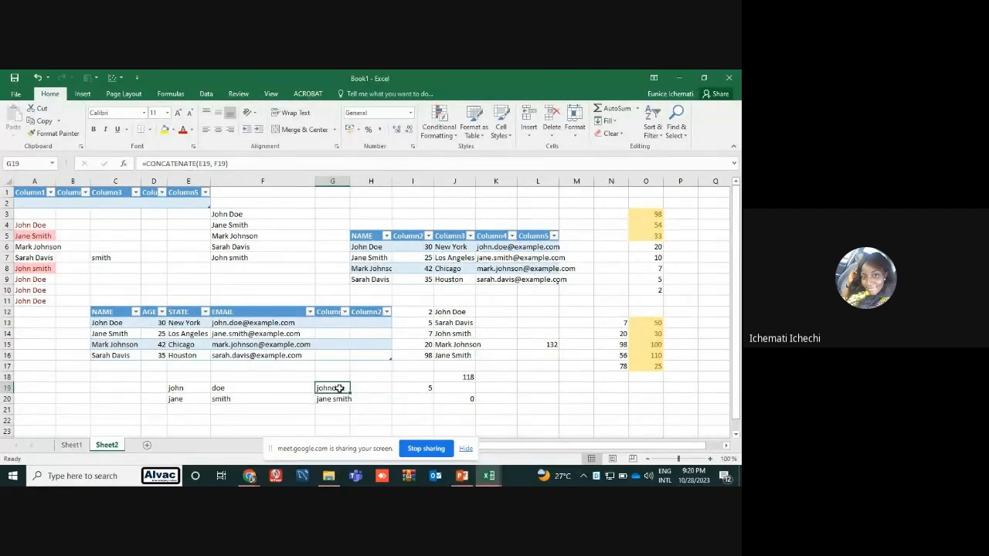
{"action": "left_click", "coordinate": [338, 400]}
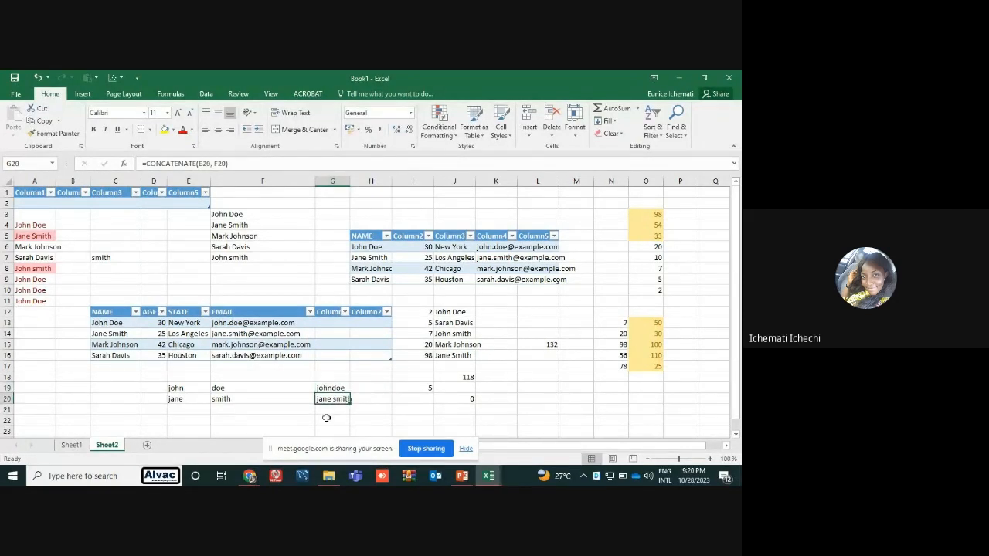
Add a third sample row with hs in E21 and ys in F21 to test the copied CONCATENATE formula
{"action": "left_click", "coordinate": [190, 409]}
{"action": "type", "text": "hs"}
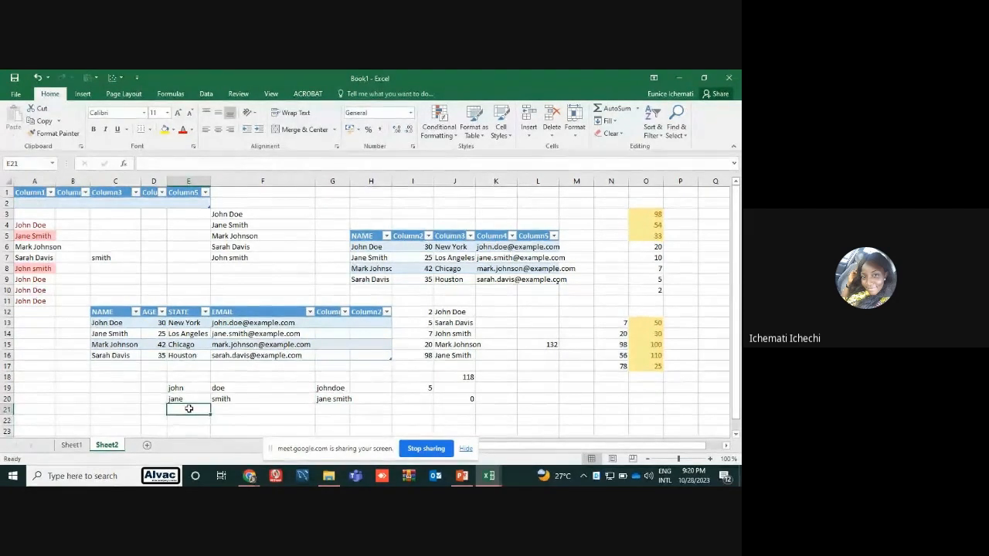
{"action": "left_click", "coordinate": [241, 410]}
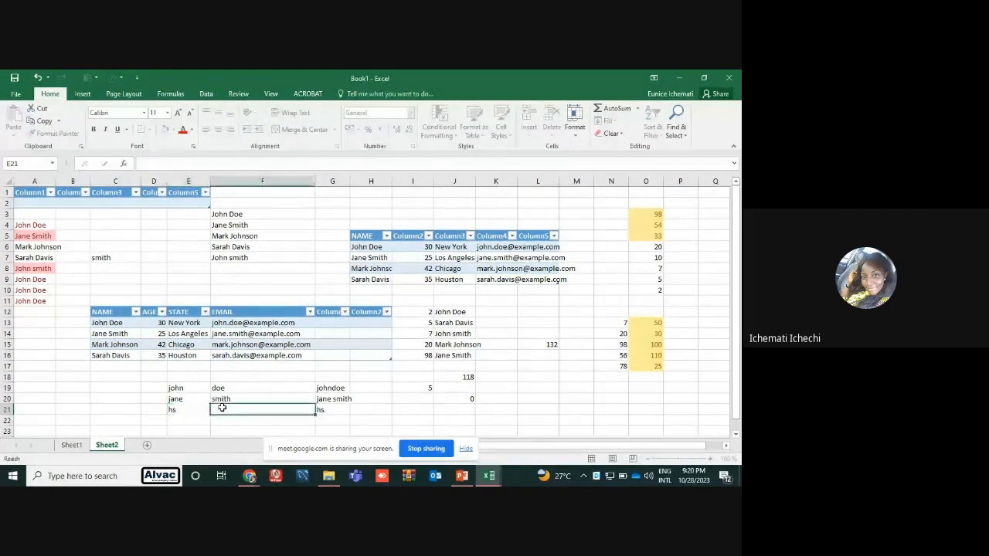
{"action": "type", "text": "ys"}
{"action": "left_click", "coordinate": [243, 419]}
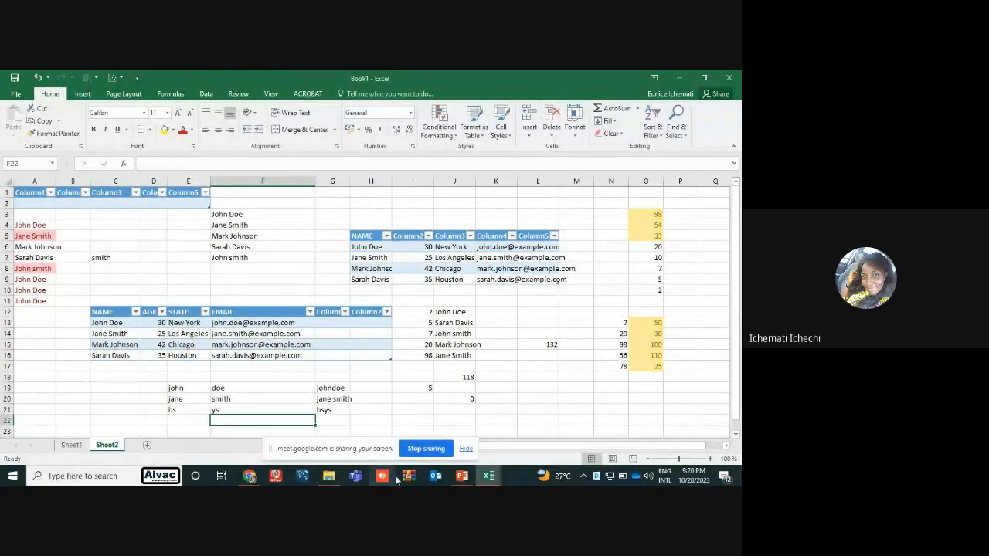
{"action": "mouse_move", "coordinate": [249, 476]}
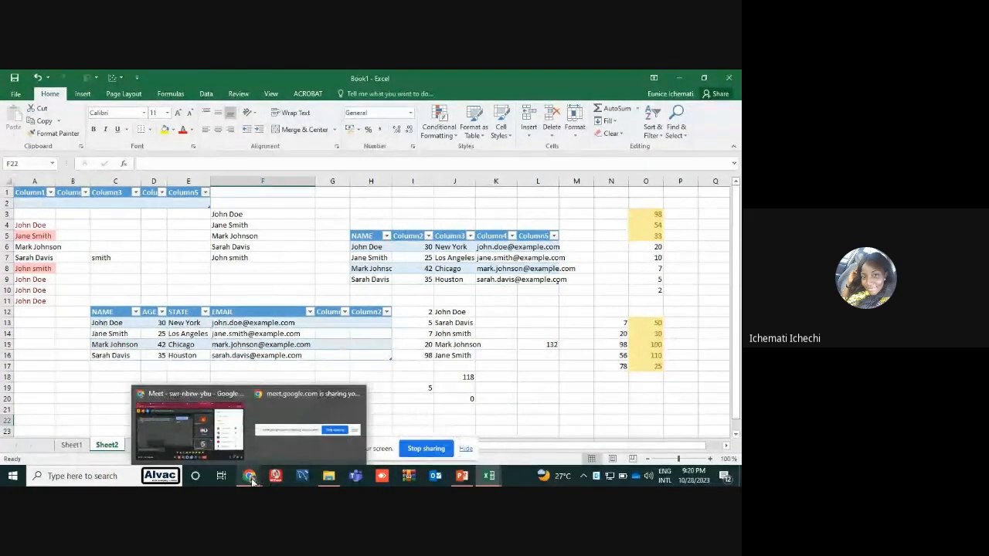
{"action": "mouse_move", "coordinate": [240, 445]}
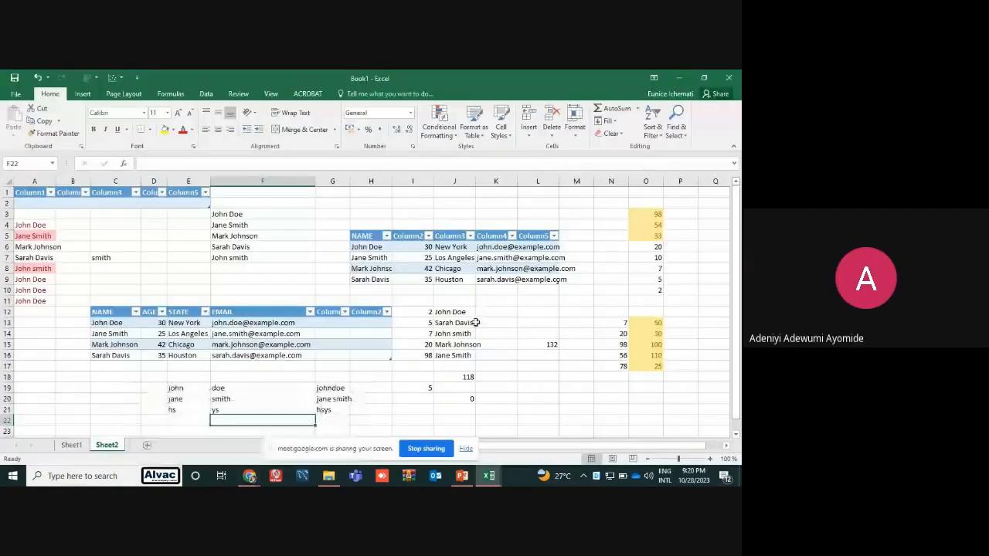
Clear the CONCATENATE formulas from G19:G21
{"action": "left_click", "coordinate": [341, 388]}
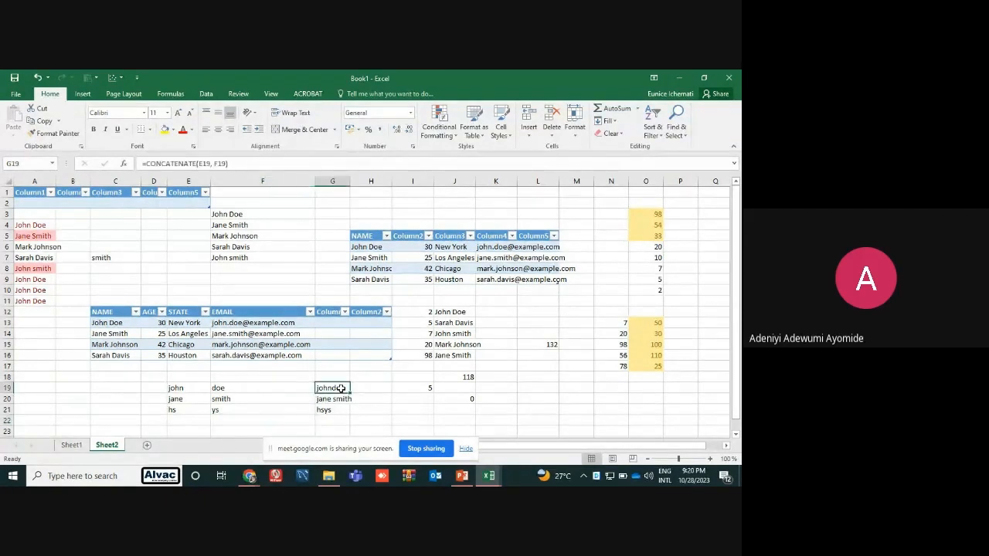
{"action": "left_click_drag", "start_coordinate": [341, 389], "coordinate": [338, 409]}
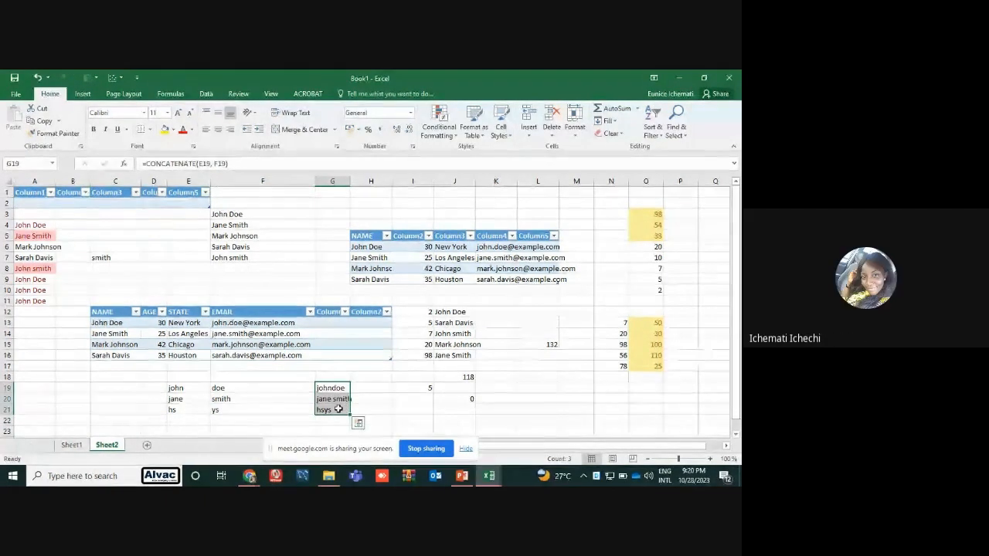
{"action": "key", "text": "Delete"}
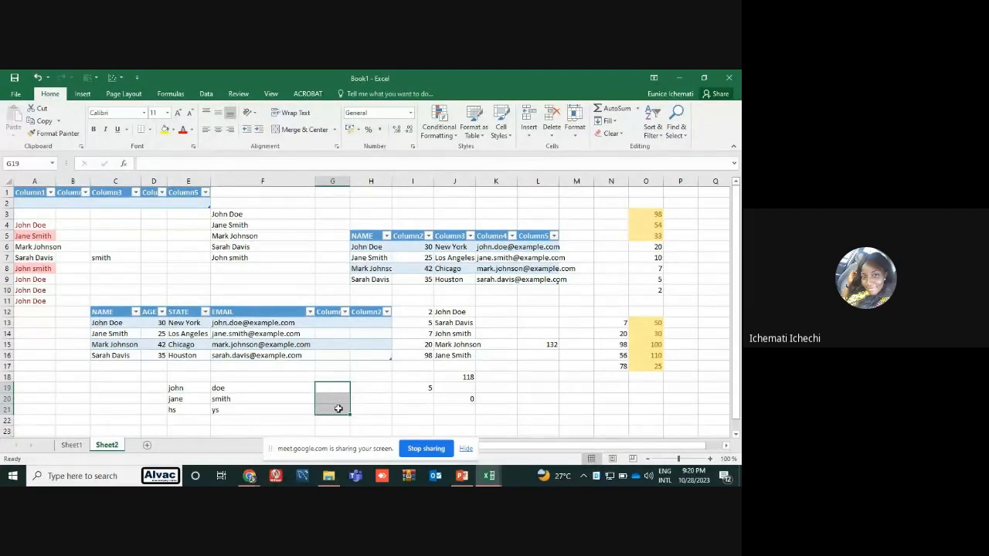
{"action": "left_click", "coordinate": [367, 397]}
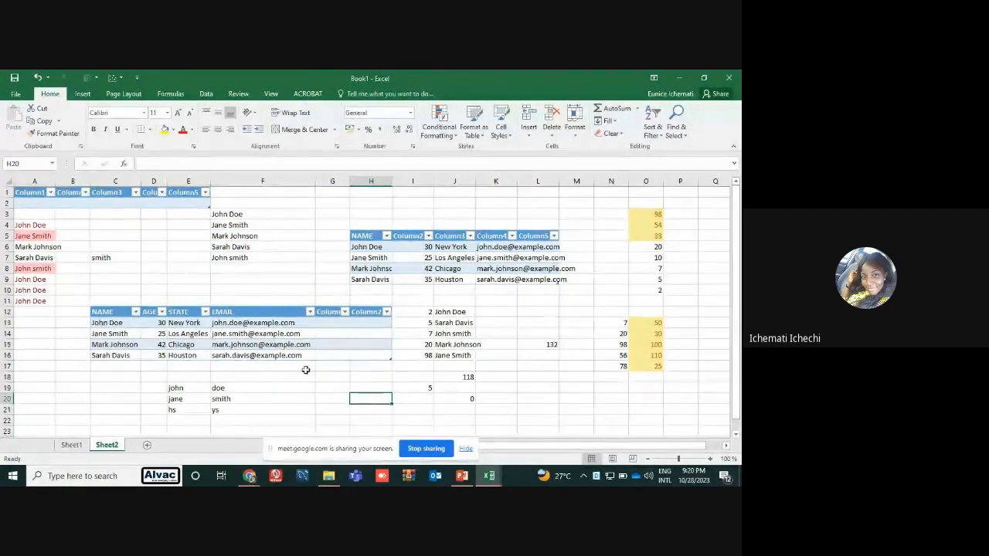
Join the first name in E19 and the surname in F19 with a CONCATENATE formula in the emptied cell G19
{"action": "left_click", "coordinate": [200, 389]}
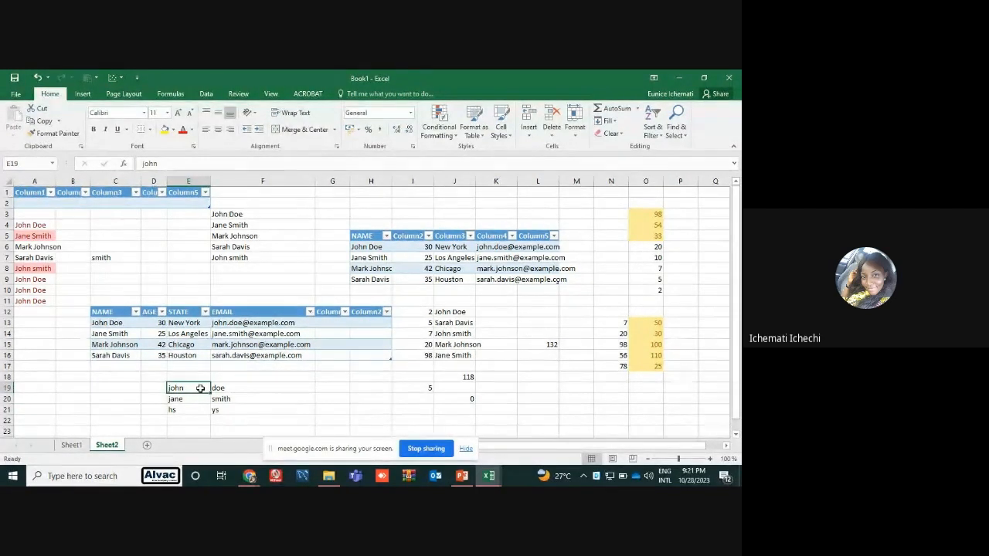
{"action": "left_click", "coordinate": [330, 388]}
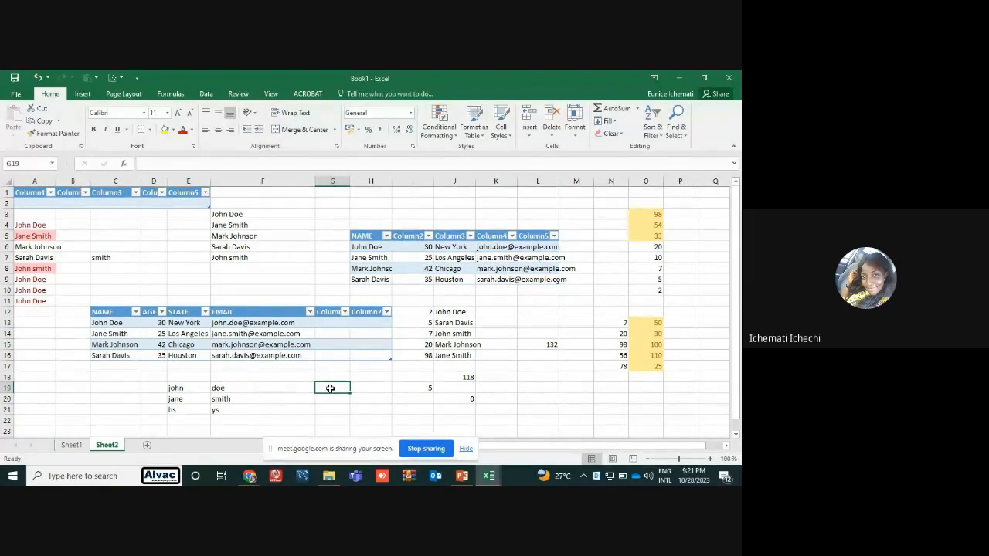
{"action": "type", "text": "="}
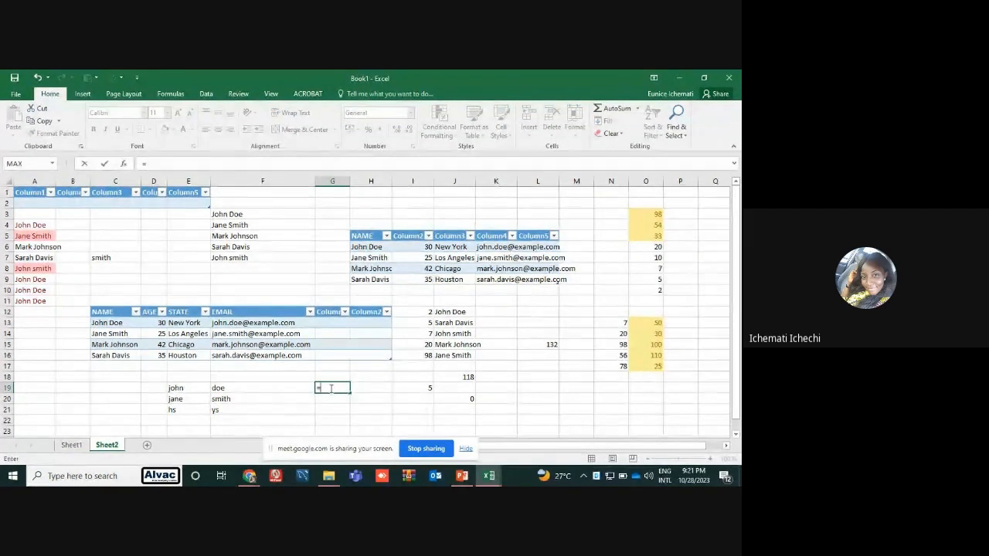
{"action": "type", "text": "co"}
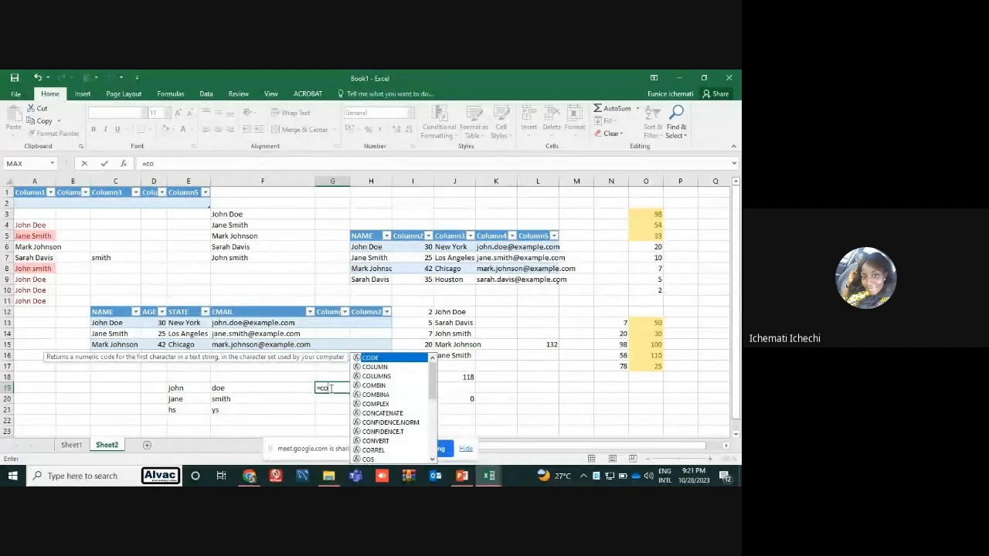
{"action": "double_click", "coordinate": [387, 413]}
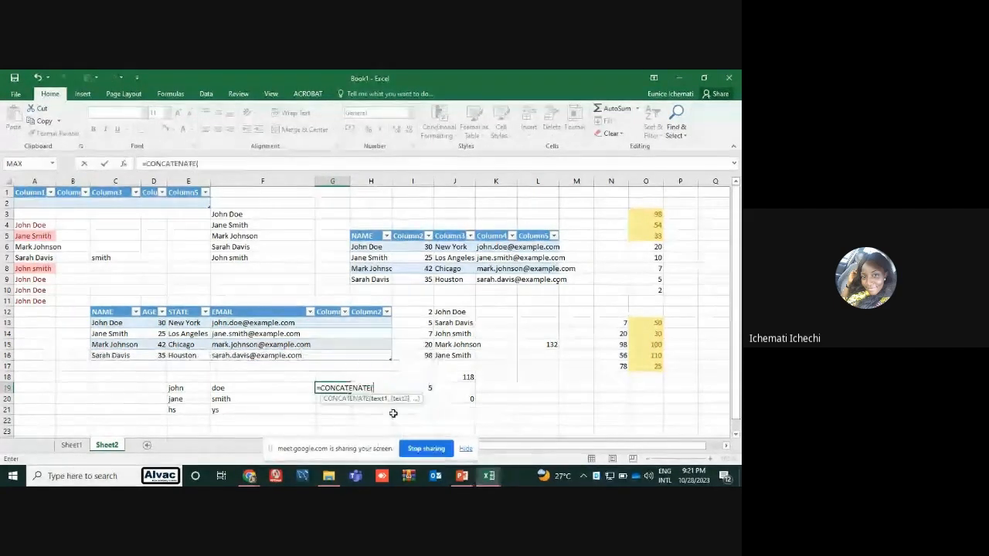
{"action": "left_click", "coordinate": [194, 388]}
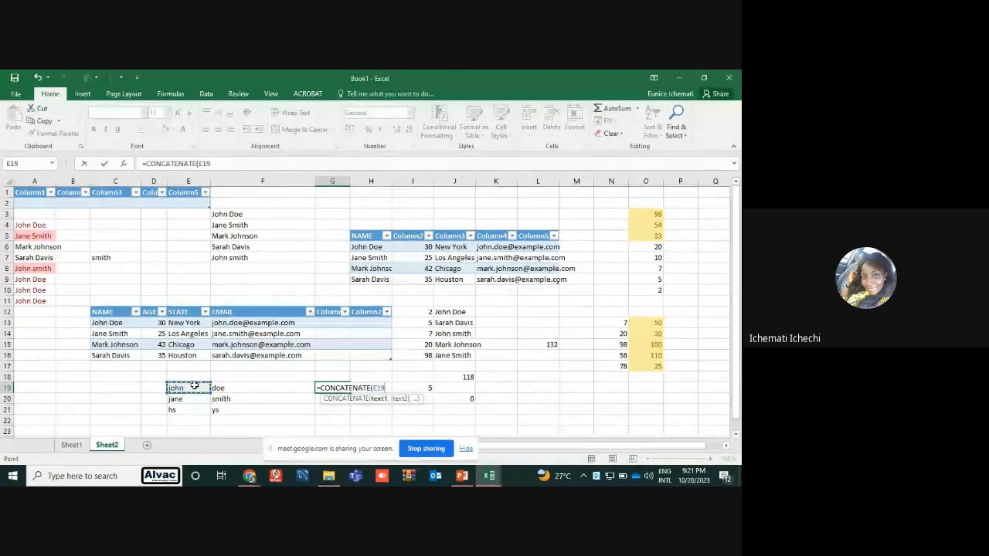
{"action": "type", "text": ","}
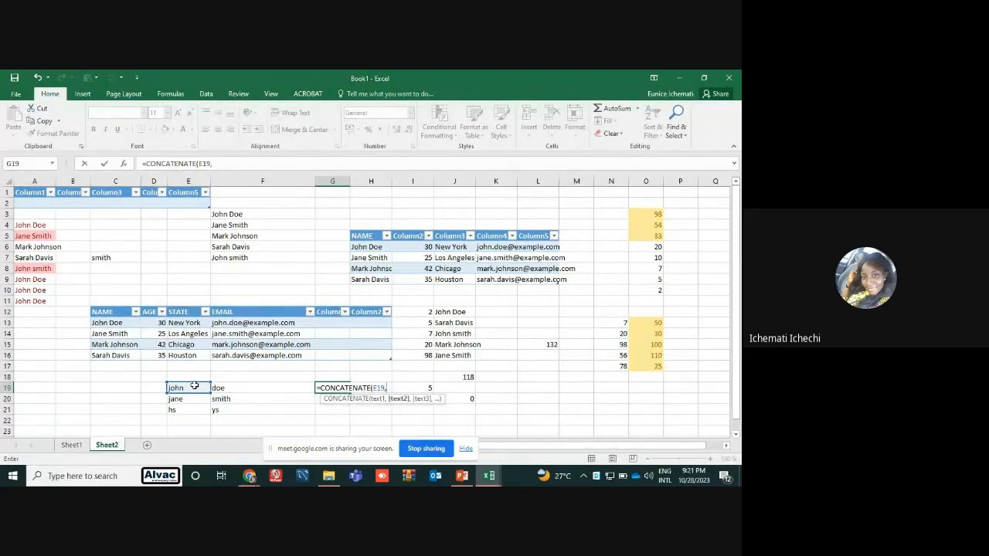
{"action": "left_click", "coordinate": [241, 387]}
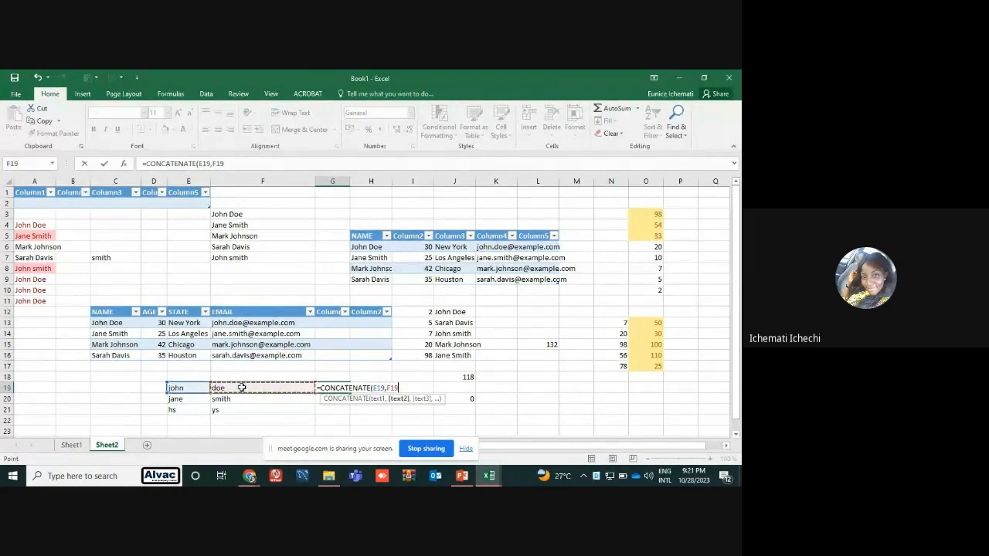
{"action": "key", "text": "Return"}
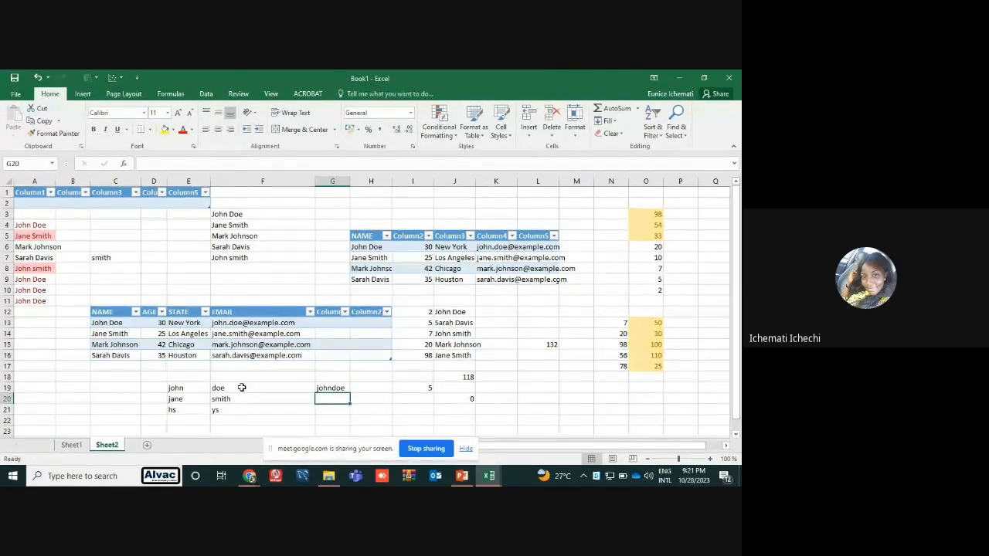
Try a CONCATENATE formula in H19 with a blank argument between E19 and F19, and clear the cell
{"action": "left_click", "coordinate": [361, 391]}
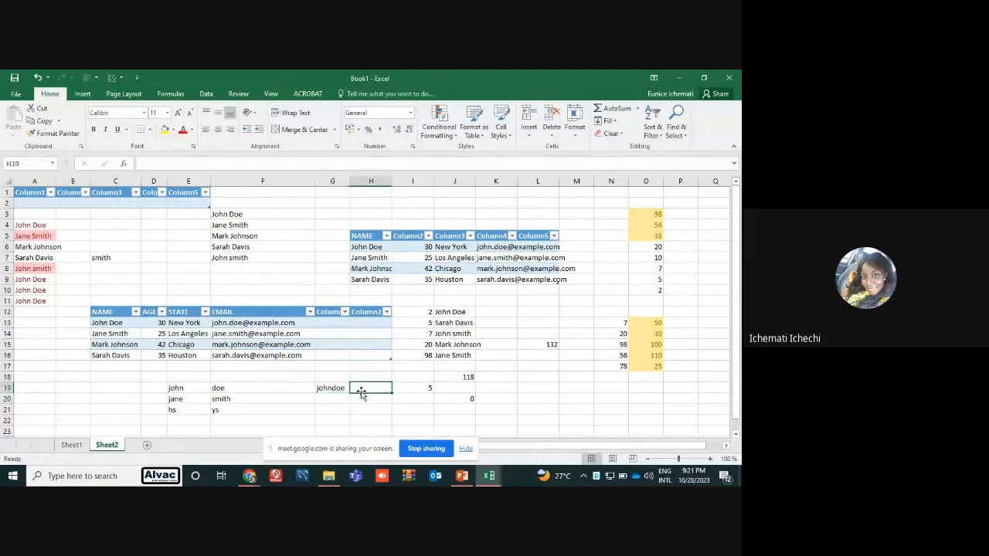
{"action": "type", "text": "=con"}
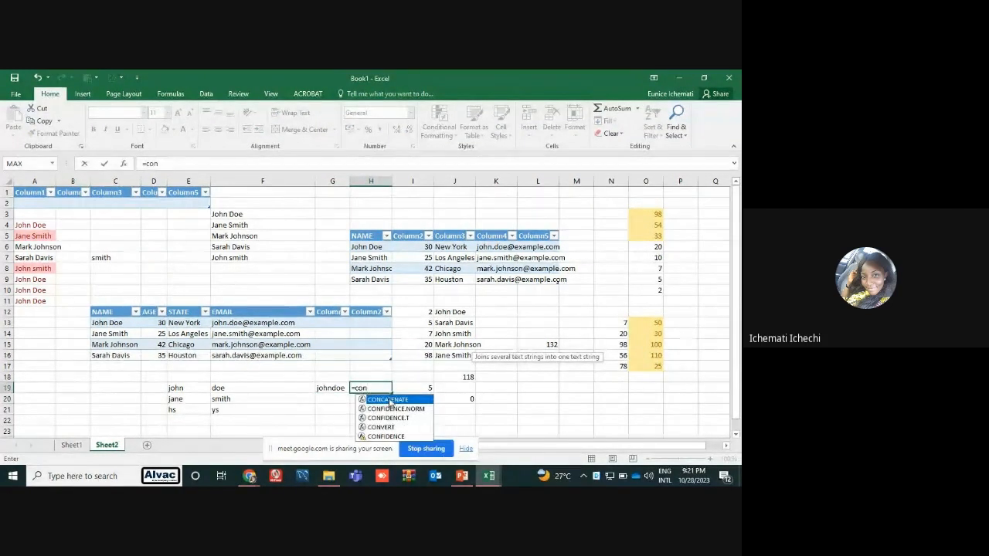
{"action": "key", "text": "Tab"}
{"action": "left_click", "coordinate": [168, 390]}
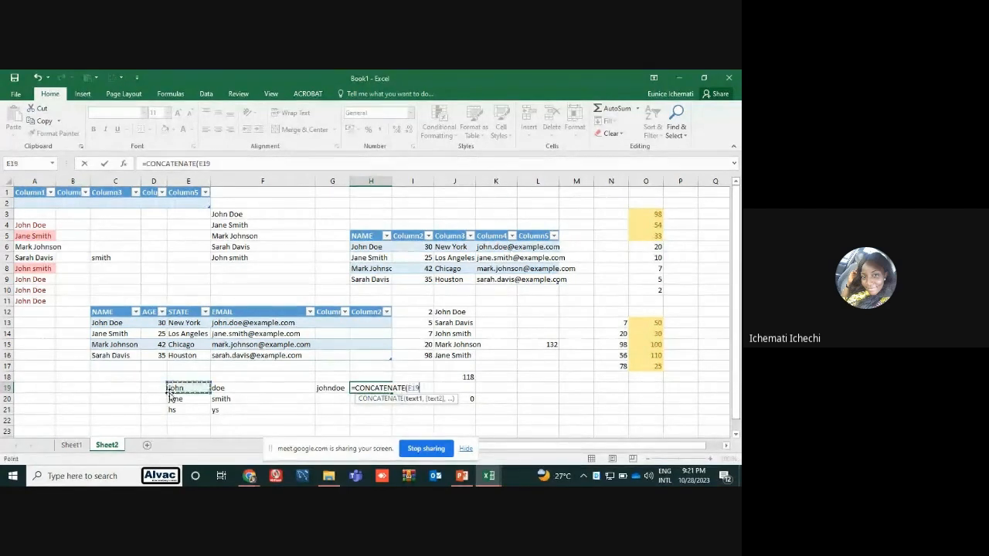
{"action": "type", "text": ","}
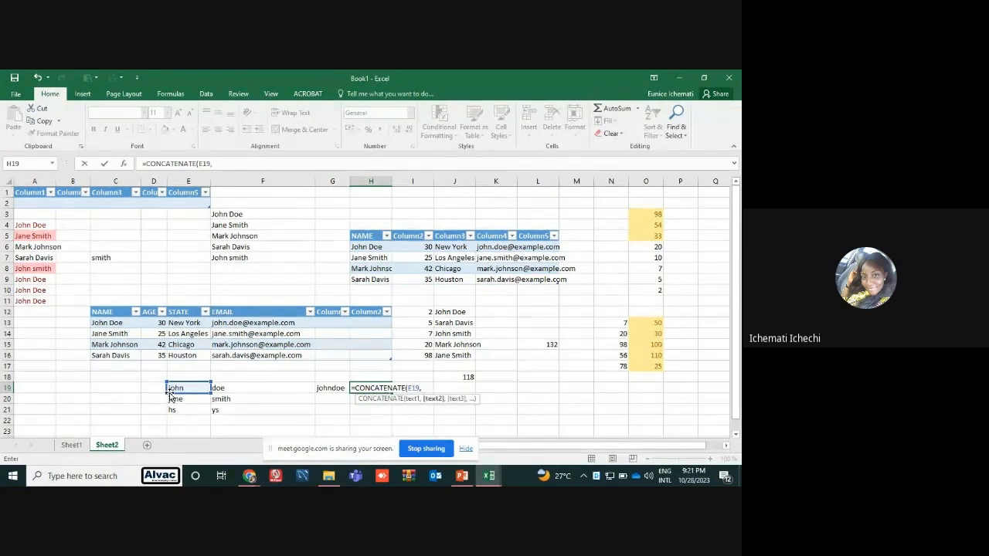
{"action": "type", "text": " ,"}
{"action": "left_click", "coordinate": [244, 388]}
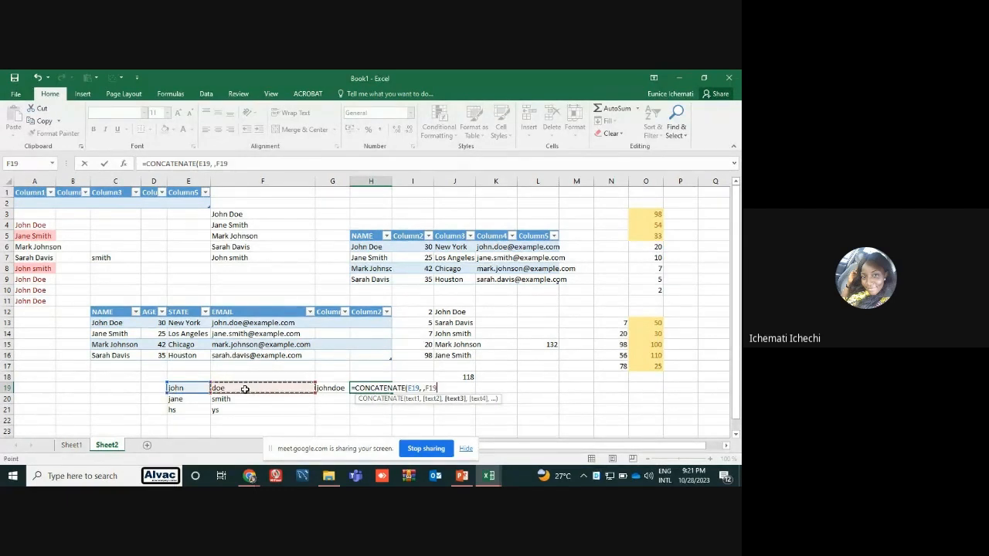
{"action": "key", "text": "Return"}
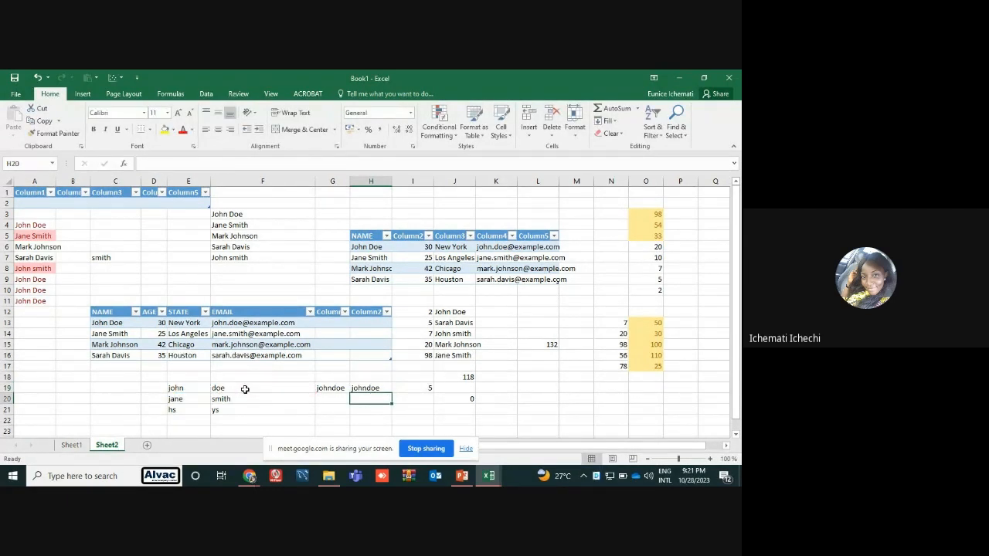
{"action": "left_click", "coordinate": [378, 390]}
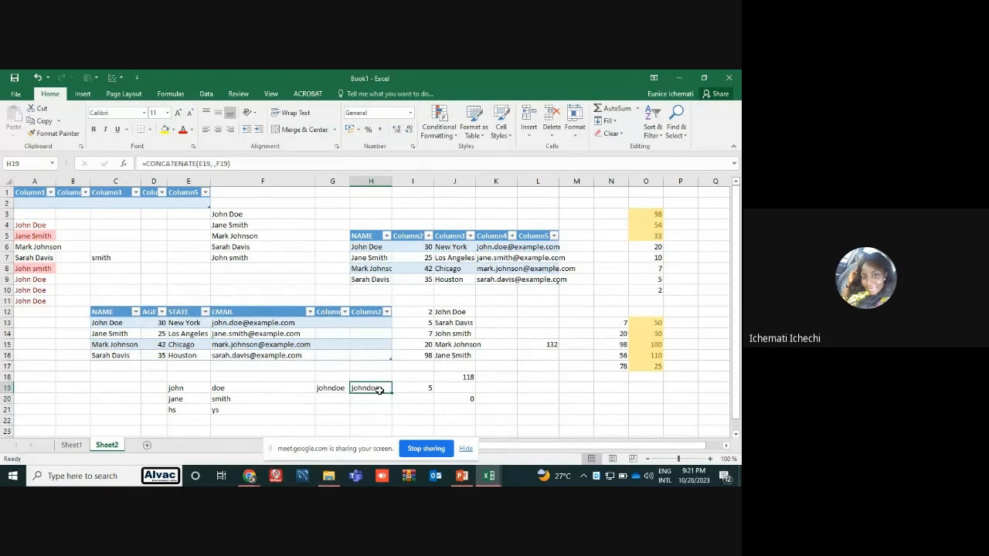
{"action": "key", "text": "Delete"}
Fill the CONCATENATE formula from G19 down to G23 and add a test row with gws in E22 and yed in F22
{"action": "left_click", "coordinate": [333, 390]}
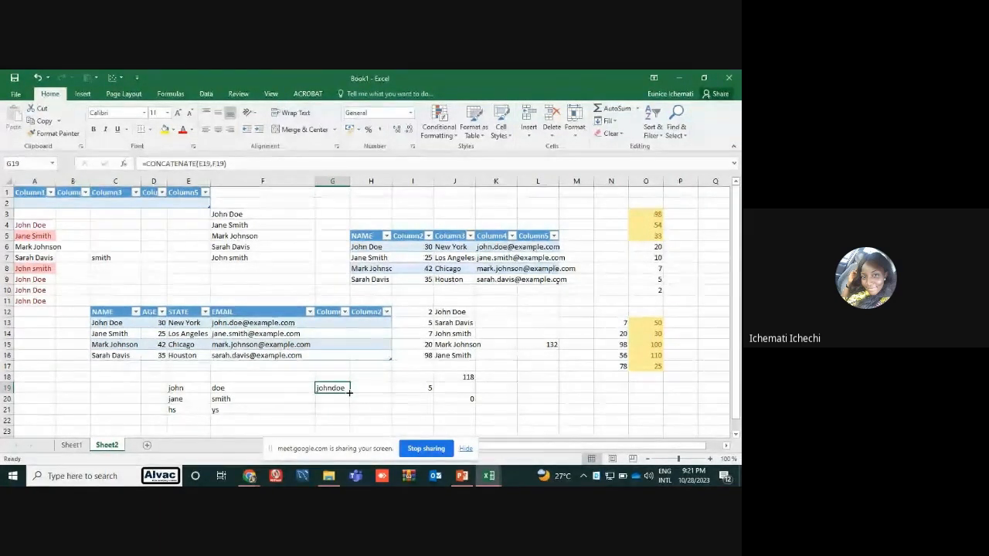
{"action": "left_click_drag", "start_coordinate": [350, 392], "coordinate": [346, 431]}
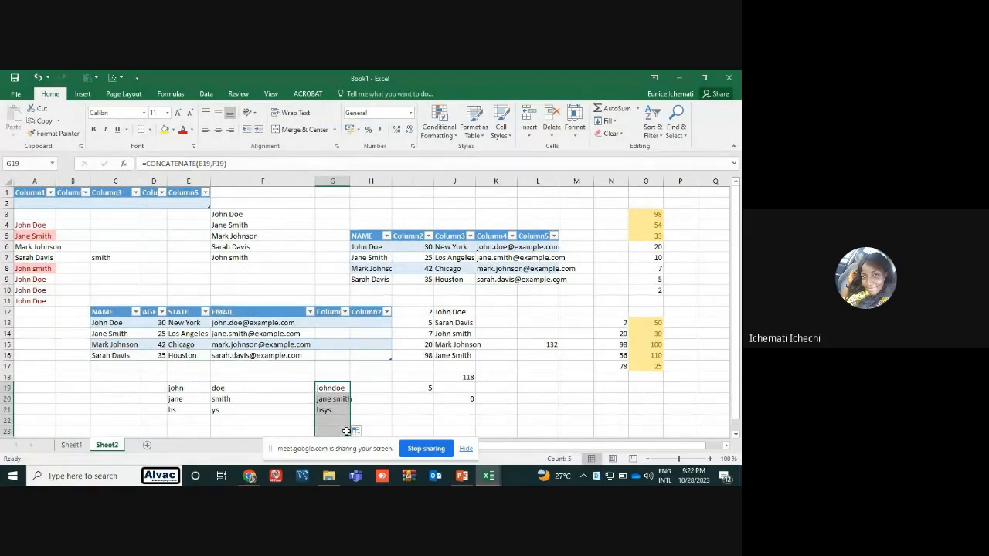
{"action": "left_click", "coordinate": [204, 420]}
{"action": "type", "text": "gws"}
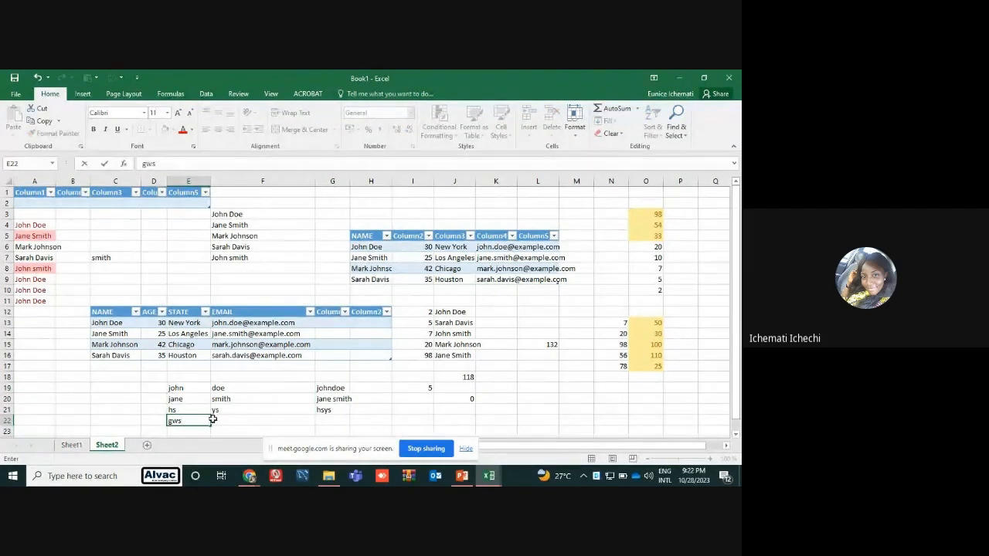
{"action": "left_click", "coordinate": [218, 420]}
{"action": "type", "text": "yed"}
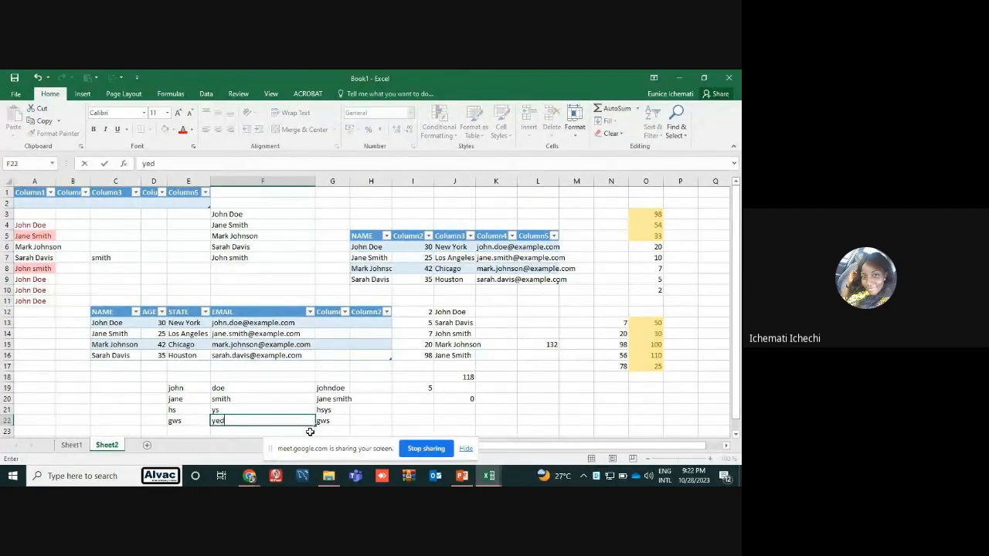
{"action": "left_click", "coordinate": [344, 430]}
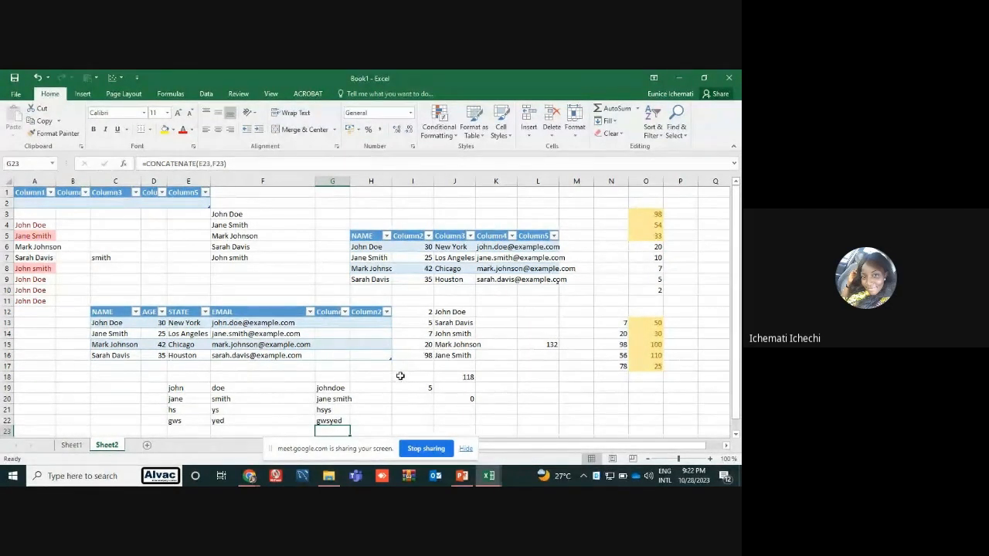
Clear the CONCATENATE formulas from G19:G22
{"action": "left_click_drag", "start_coordinate": [339, 386], "coordinate": [337, 421]}
{"action": "key", "text": "Home"}
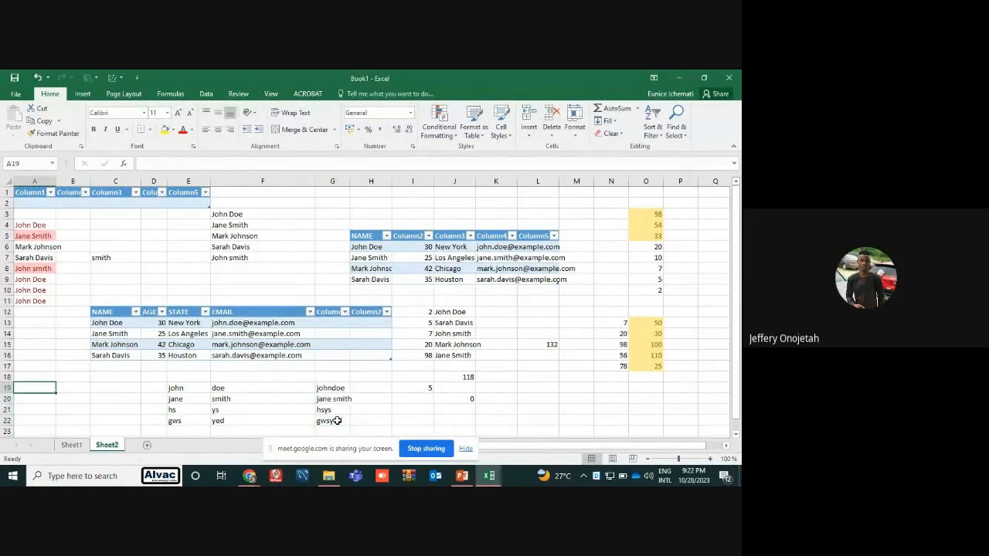
{"action": "left_click_drag", "start_coordinate": [331, 387], "coordinate": [336, 421]}
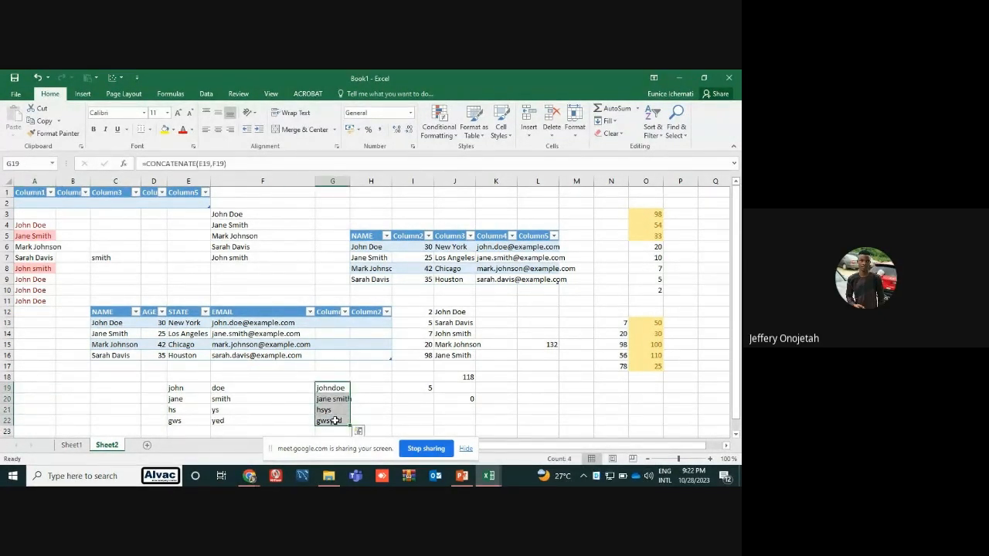
{"action": "key", "text": "Delete"}
Rebuild the CONCATENATE formula in G19 to join the first name in E19 with the surname in F19
{"action": "left_click", "coordinate": [326, 387]}
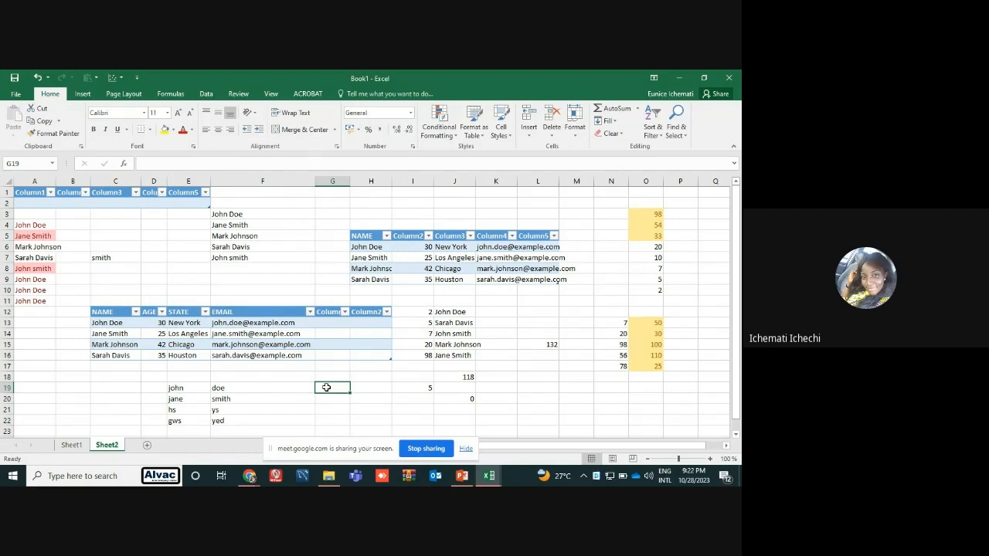
{"action": "type", "text": "="}
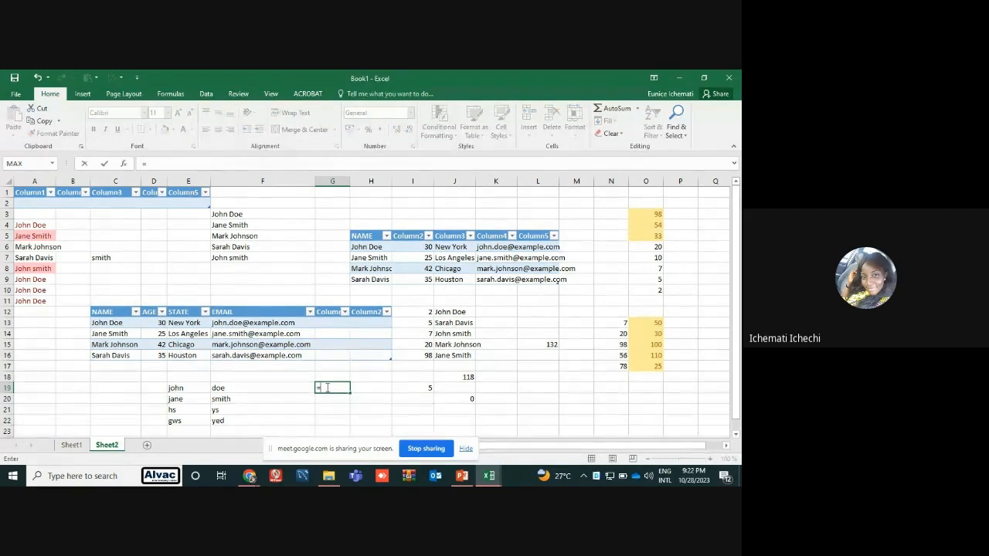
{"action": "type", "text": "conc"}
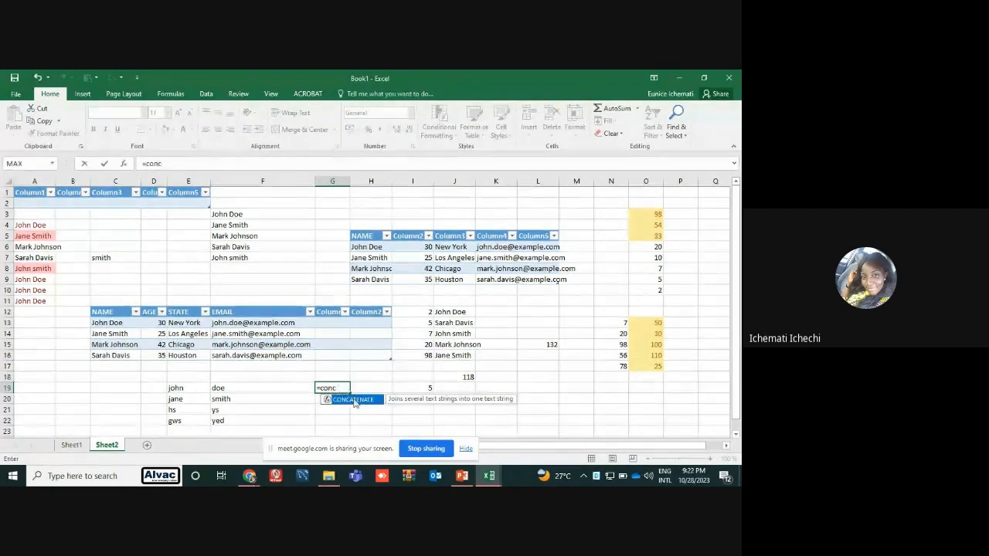
{"action": "key", "text": "Tab"}
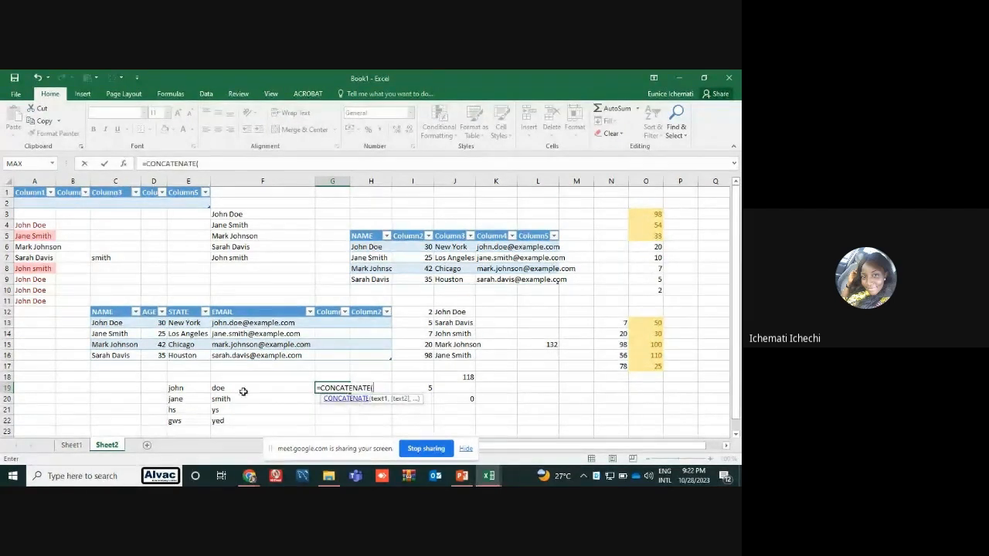
{"action": "left_click", "coordinate": [193, 391]}
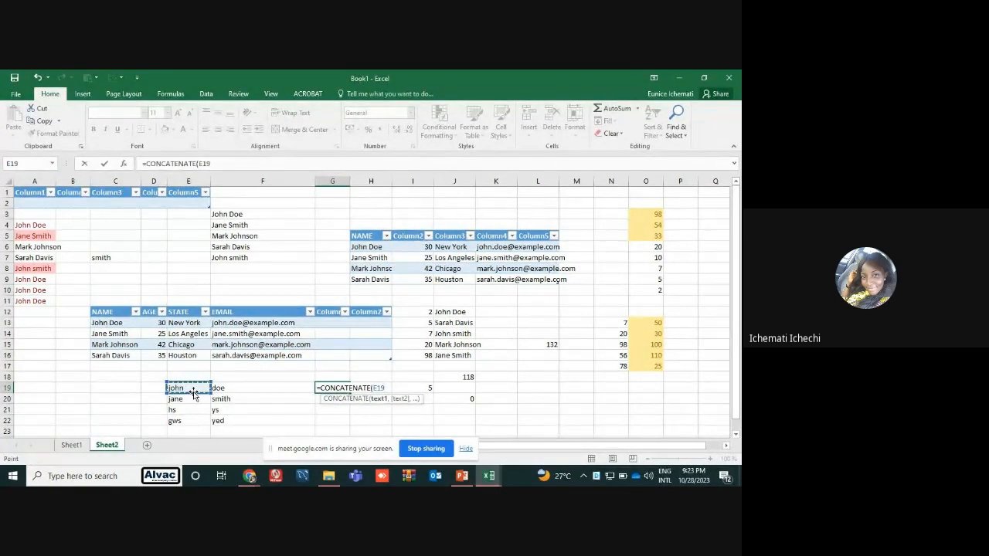
{"action": "type", "text": ","}
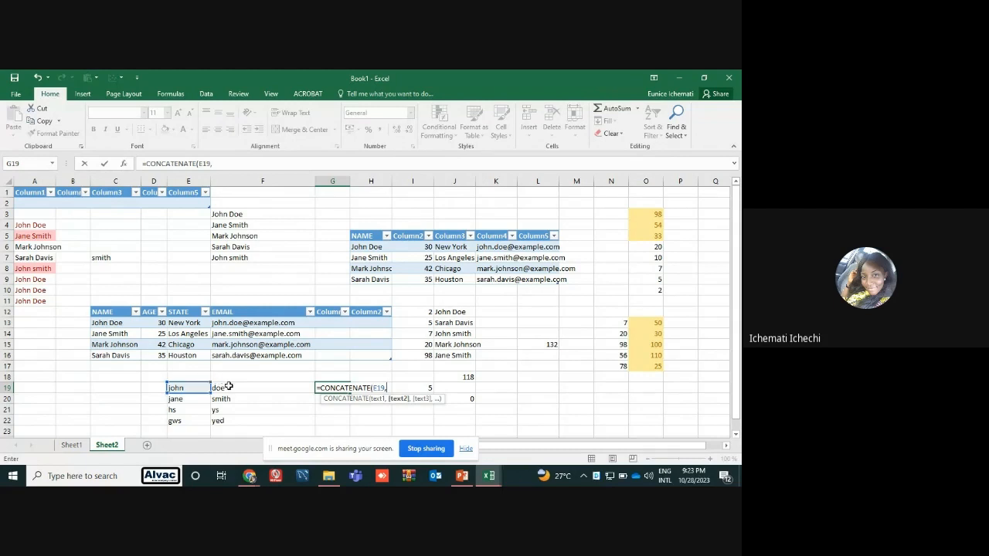
{"action": "left_click", "coordinate": [229, 389]}
{"action": "key", "text": "Return"}
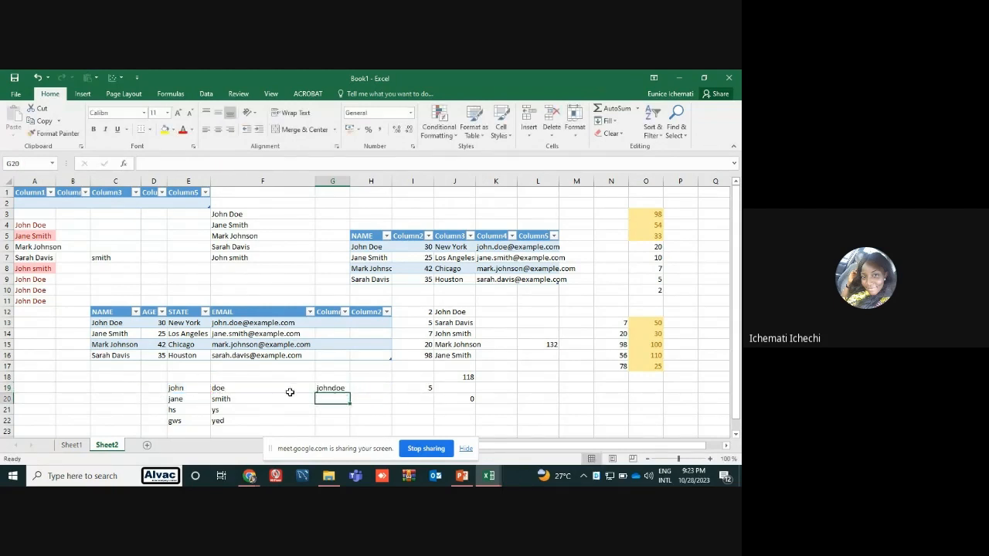
Fill the CONCATENATE formula from G19 down through G22, and highlight the full formula of G19 for review
{"action": "left_click", "coordinate": [348, 388]}
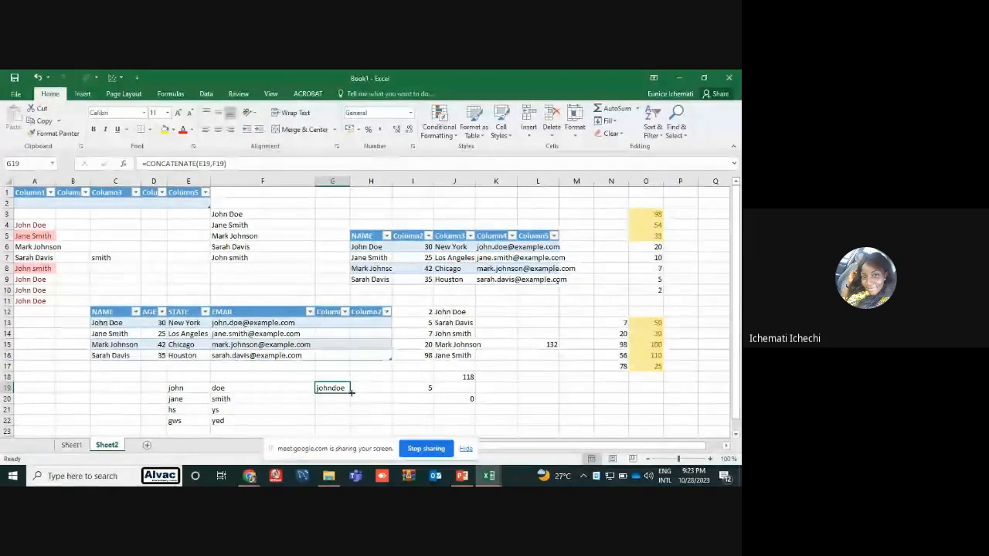
{"action": "left_click_drag", "start_coordinate": [351, 393], "coordinate": [354, 433]}
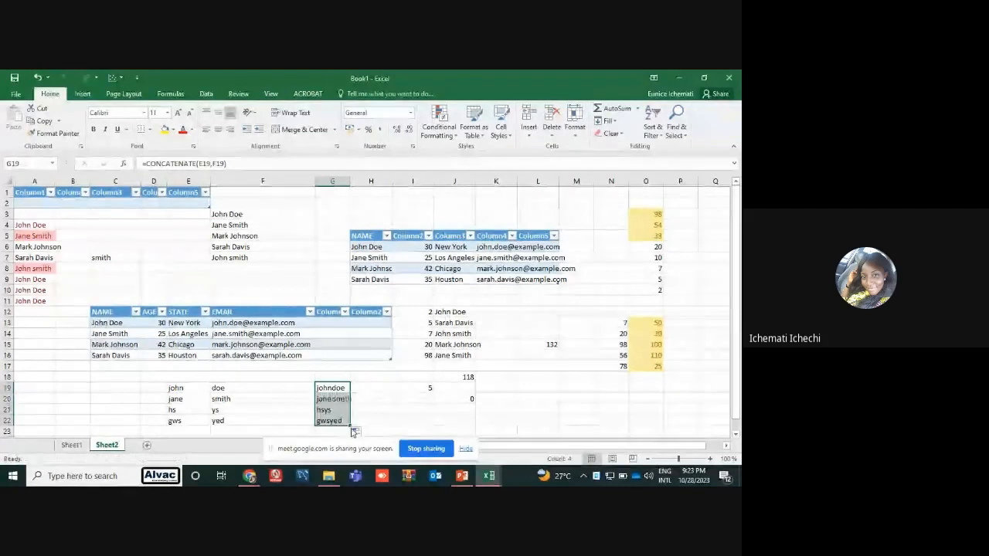
{"action": "left_click", "coordinate": [378, 388]}
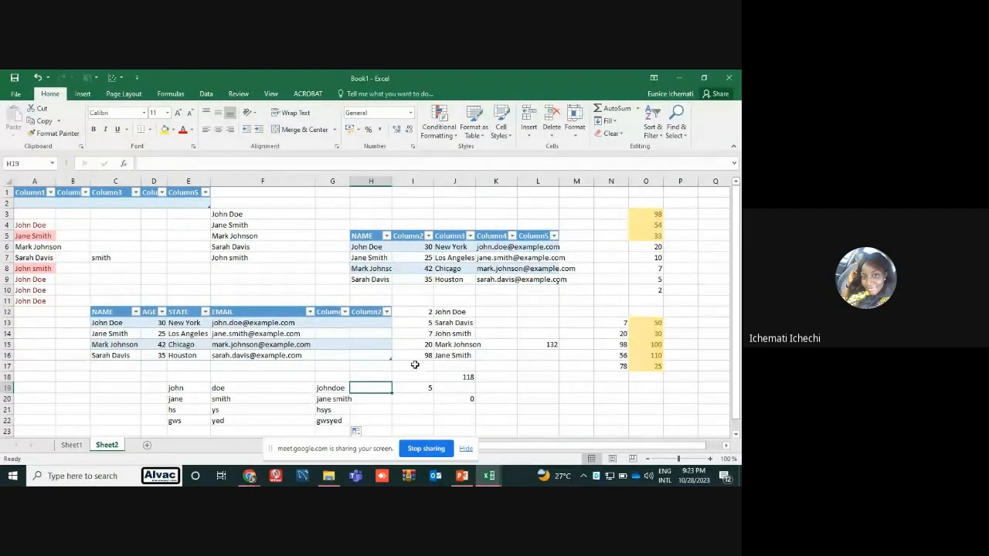
{"action": "left_click", "coordinate": [336, 389]}
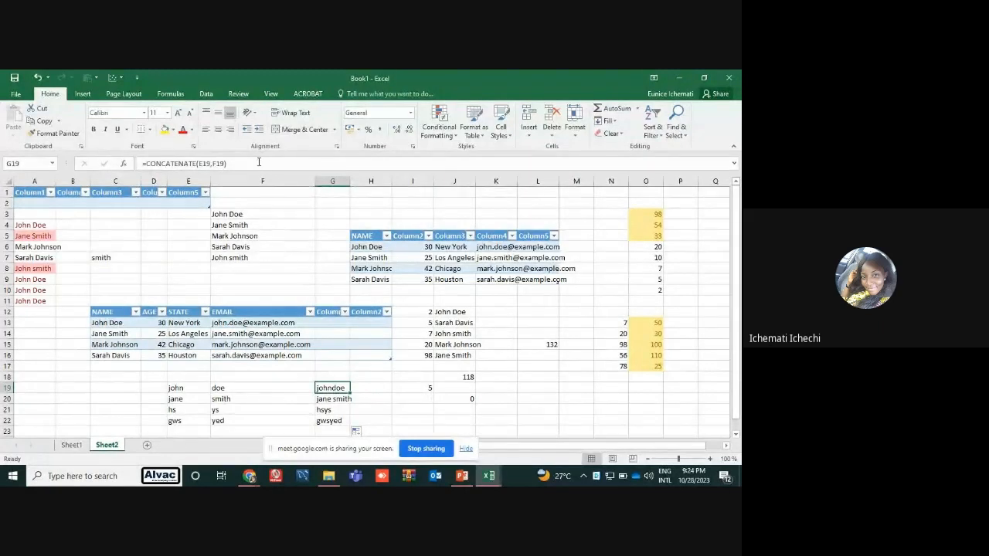
{"action": "left_click_drag", "start_coordinate": [248, 164], "coordinate": [145, 168]}
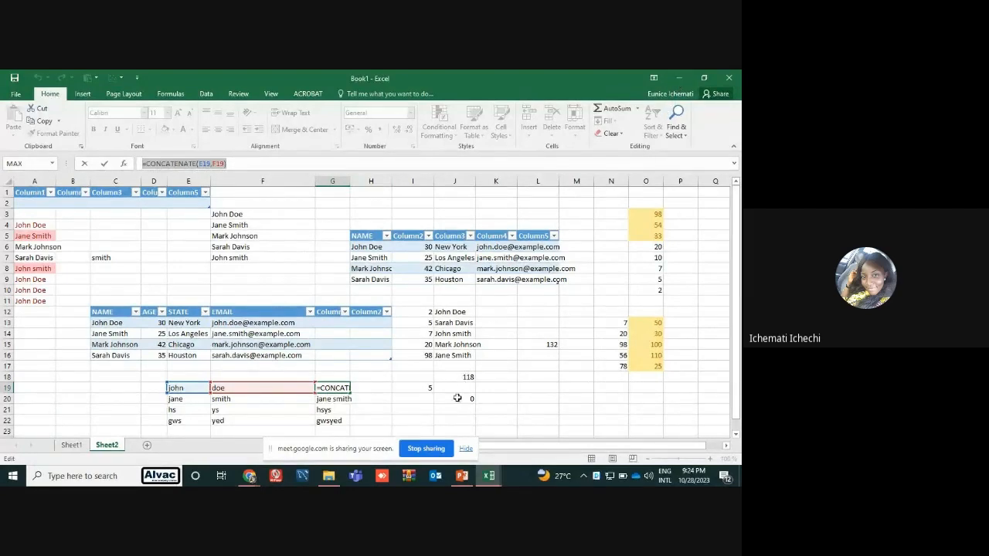
Leave editing of G19 and switch to the Excel Functions - Exercise workbook to examine its attendance and assignment scores
{"action": "left_click", "coordinate": [430, 449]}
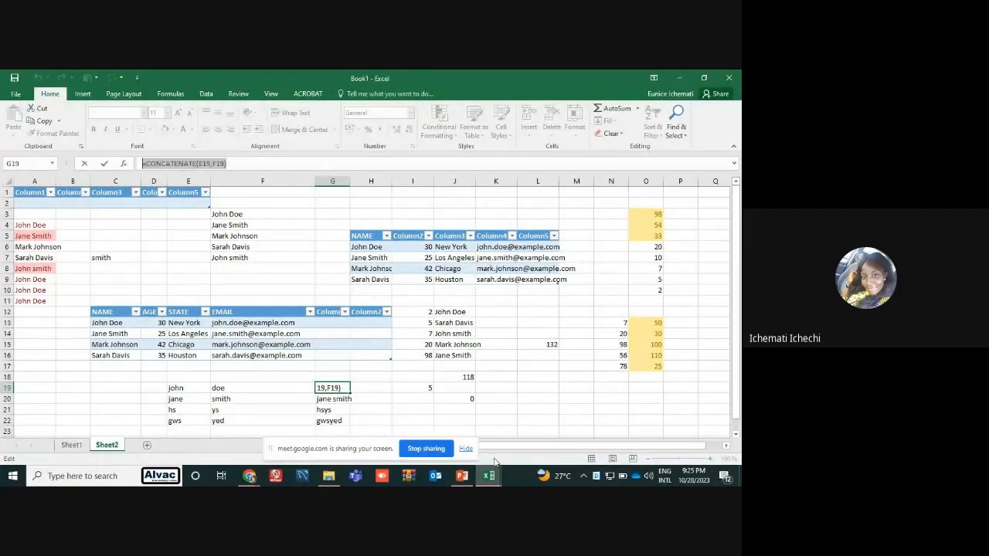
{"action": "mouse_move", "coordinate": [489, 476]}
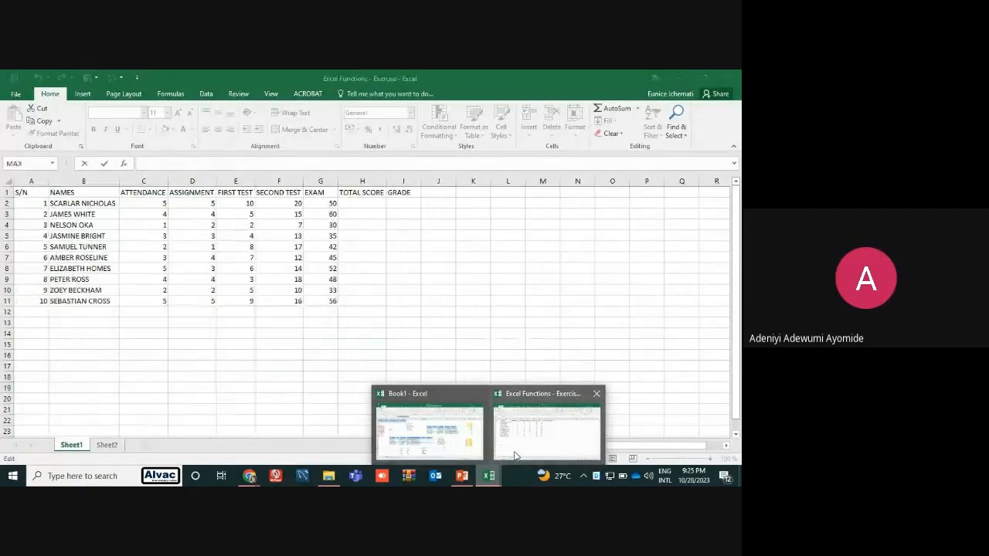
{"action": "left_click", "coordinate": [510, 456]}
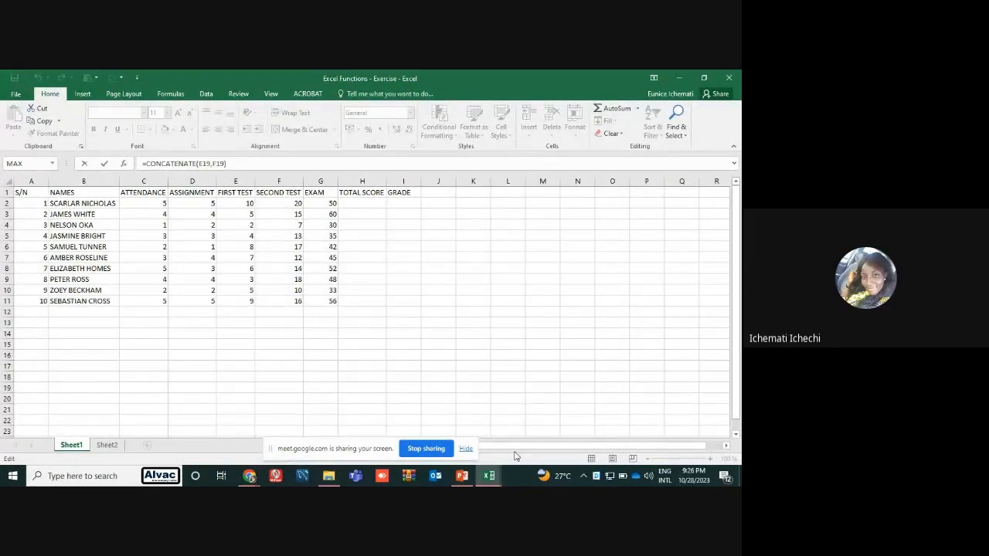
{"action": "left_click", "coordinate": [202, 347]}
{"action": "key", "text": "Escape"}
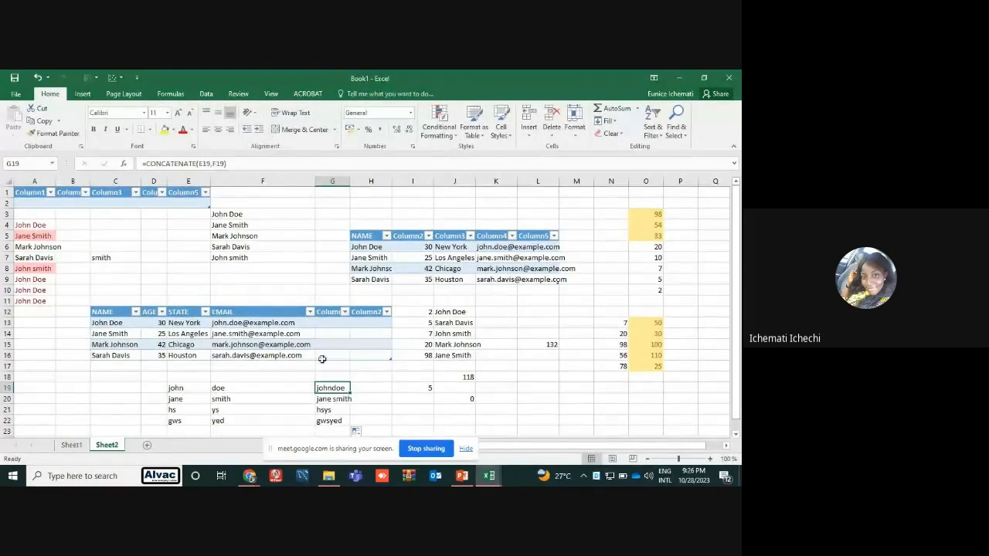
{"action": "mouse_move", "coordinate": [489, 475]}
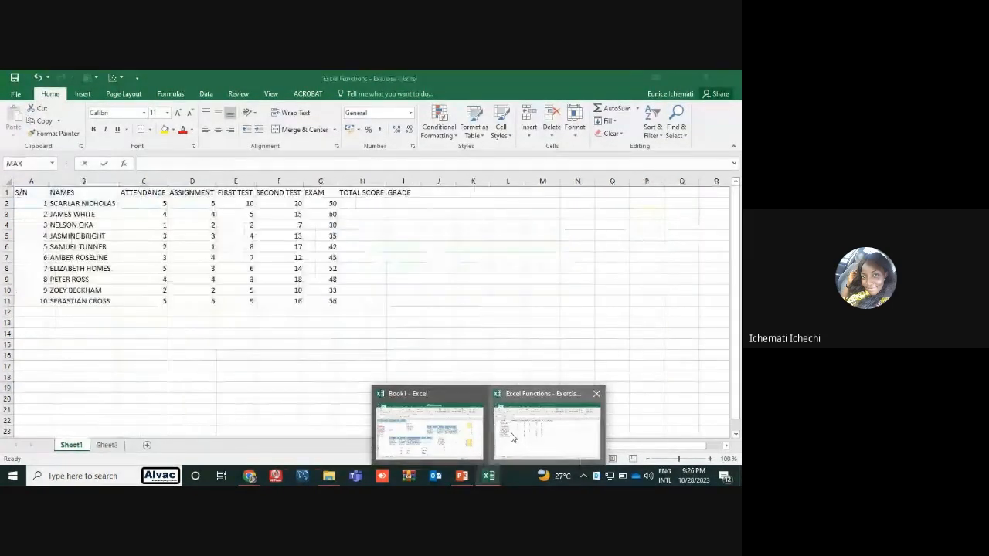
{"action": "left_click", "coordinate": [511, 438]}
{"action": "left_click", "coordinate": [152, 203]}
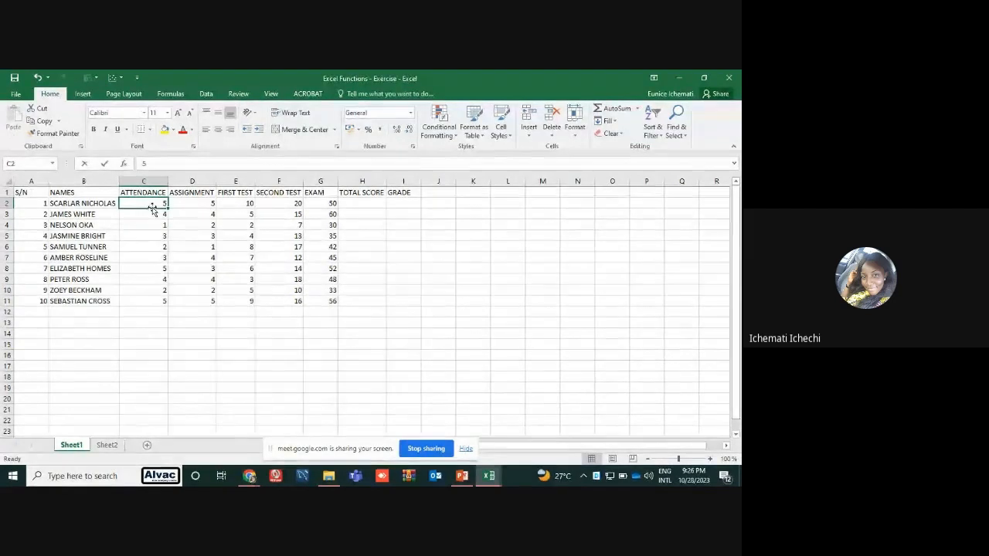
{"action": "left_click_drag", "start_coordinate": [193, 202], "coordinate": [189, 302]}
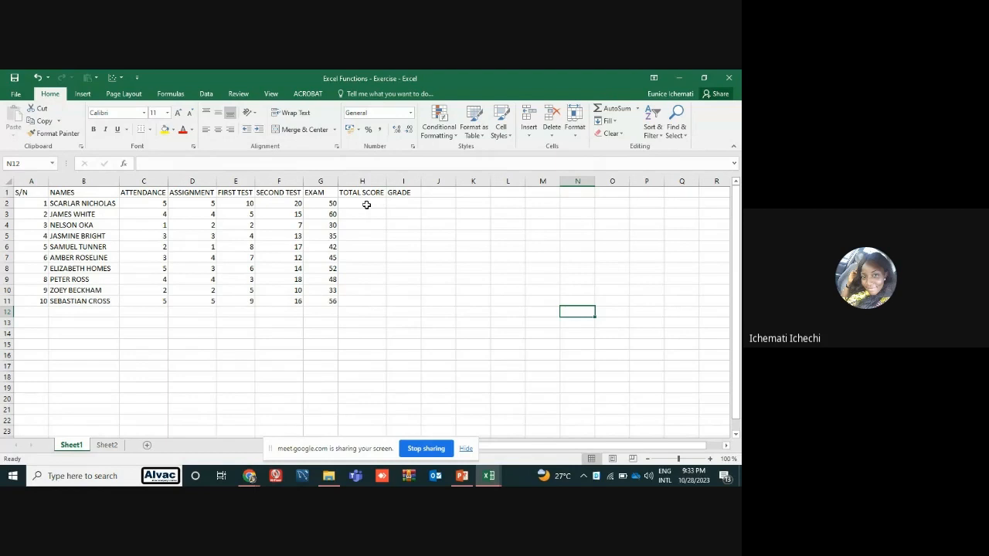
Enter a SUM formula in H2 that totals the first student's scores across C2:G2
{"action": "left_click", "coordinate": [365, 204]}
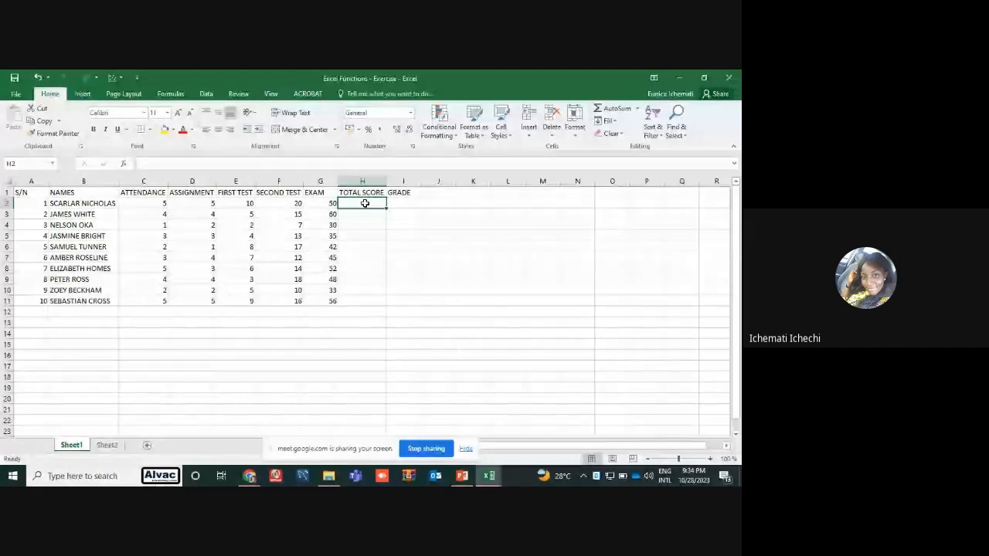
{"action": "type", "text": "="}
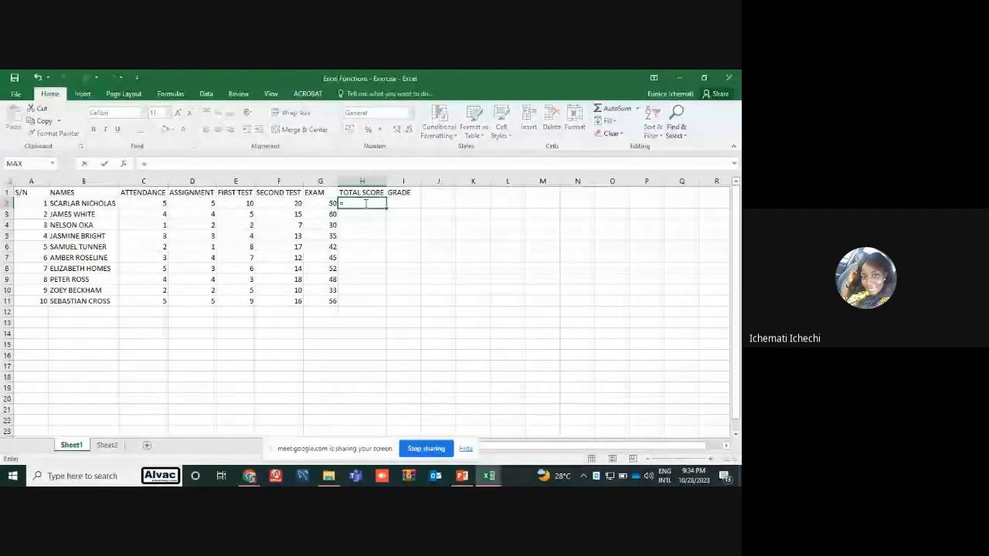
{"action": "type", "text": "SUM("}
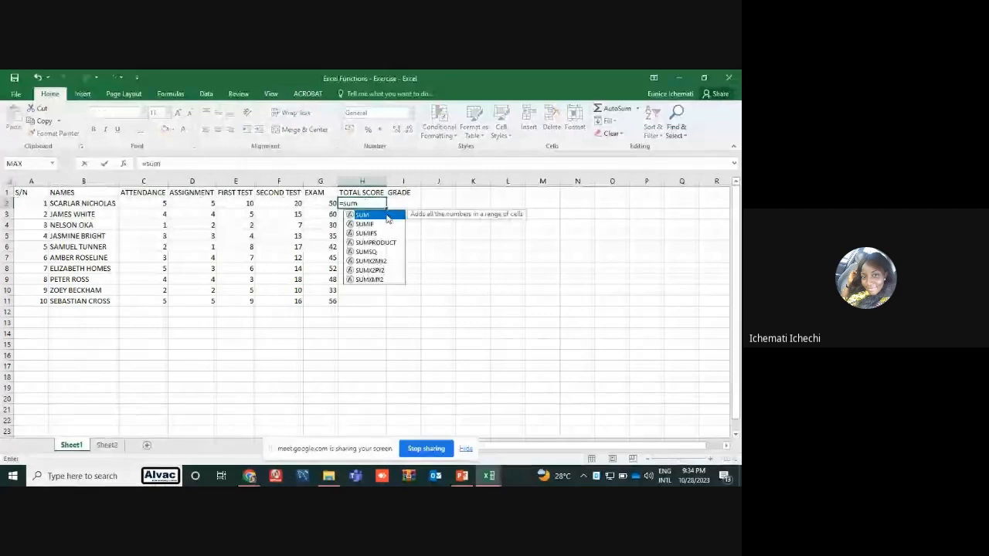
{"action": "left_click_drag", "start_coordinate": [167, 205], "coordinate": [306, 201]}
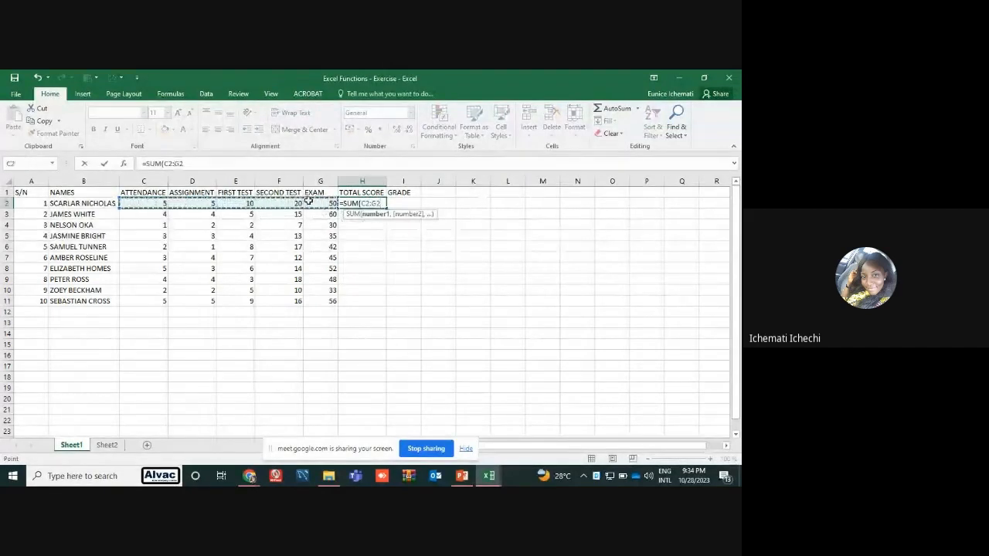
{"action": "key", "text": "Return"}
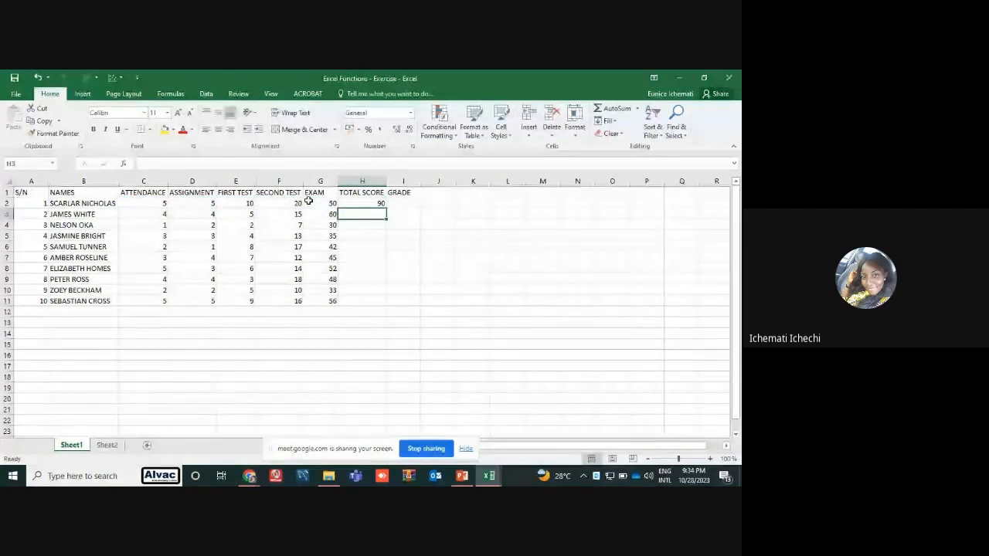
Fill the total score formula from H2 down through H11 for all the students
{"action": "left_click", "coordinate": [380, 202]}
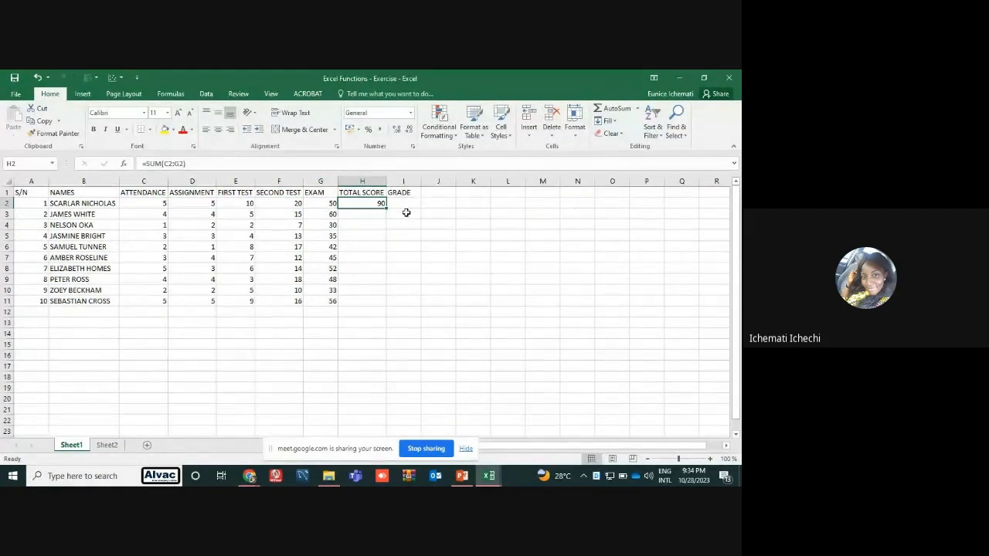
{"action": "left_click", "coordinate": [365, 217]}
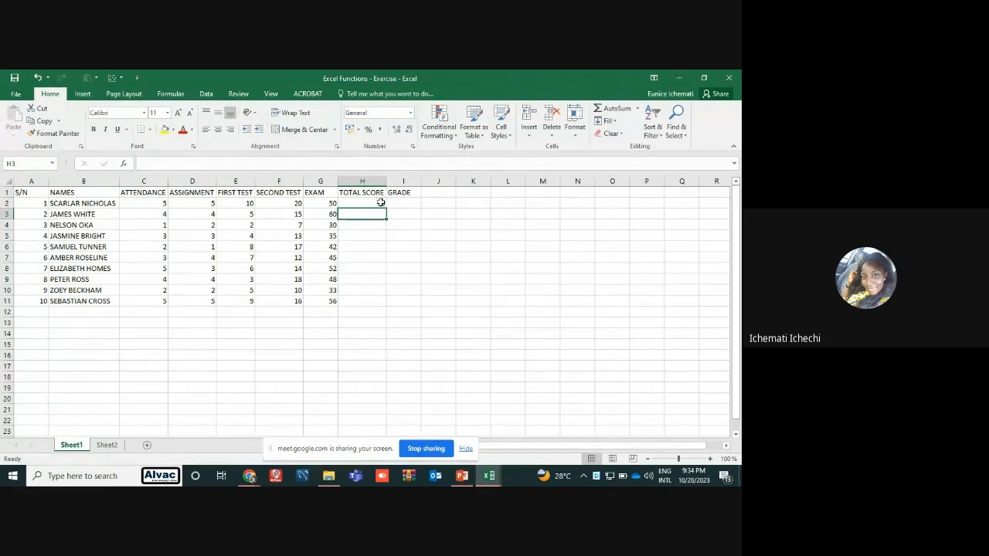
{"action": "left_click", "coordinate": [381, 202]}
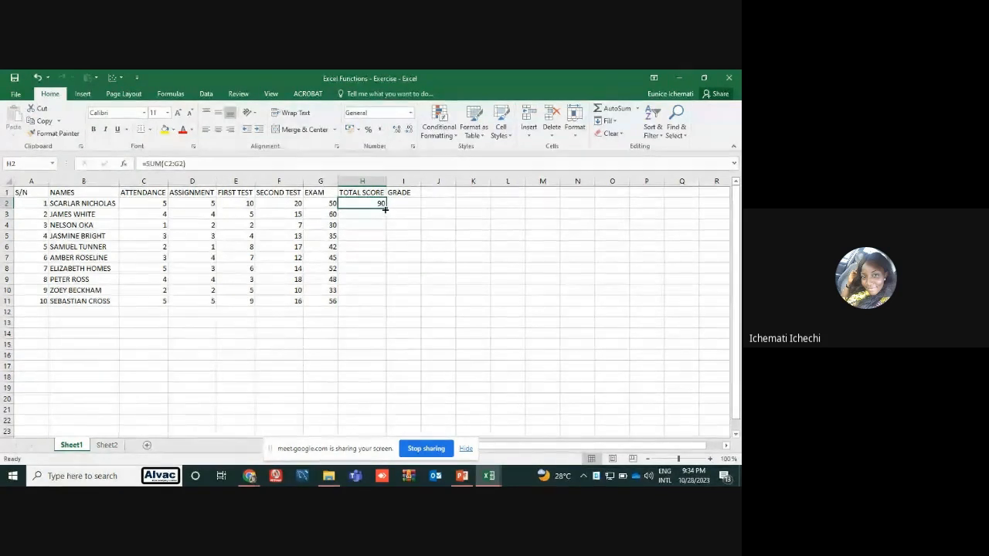
{"action": "left_click_drag", "start_coordinate": [385, 208], "coordinate": [374, 308]}
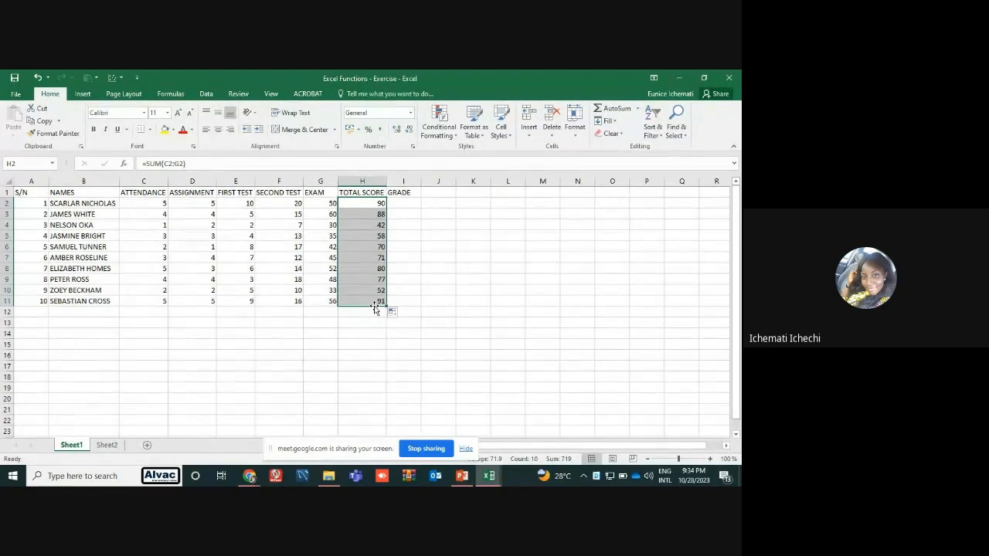
{"action": "left_click", "coordinate": [473, 260]}
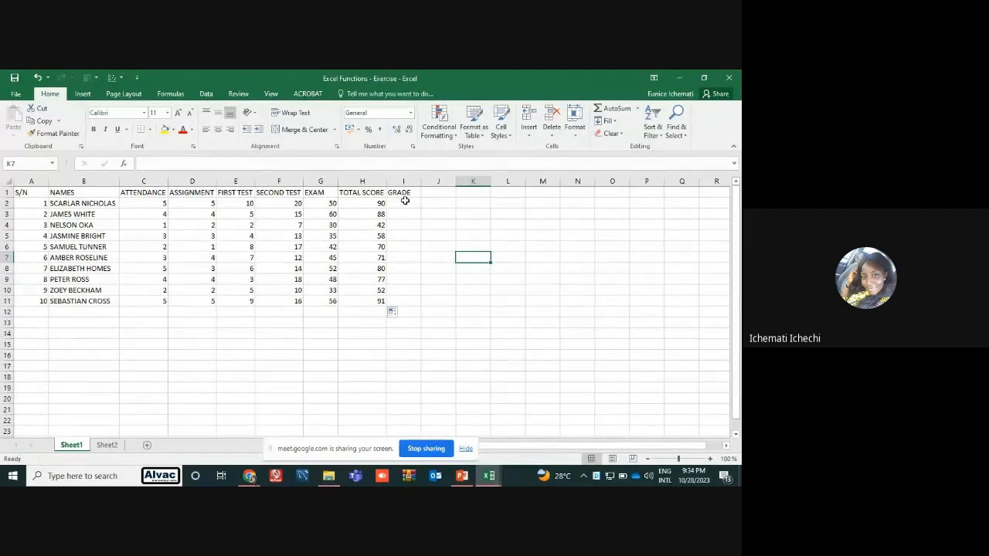
{"action": "left_click", "coordinate": [495, 260]}
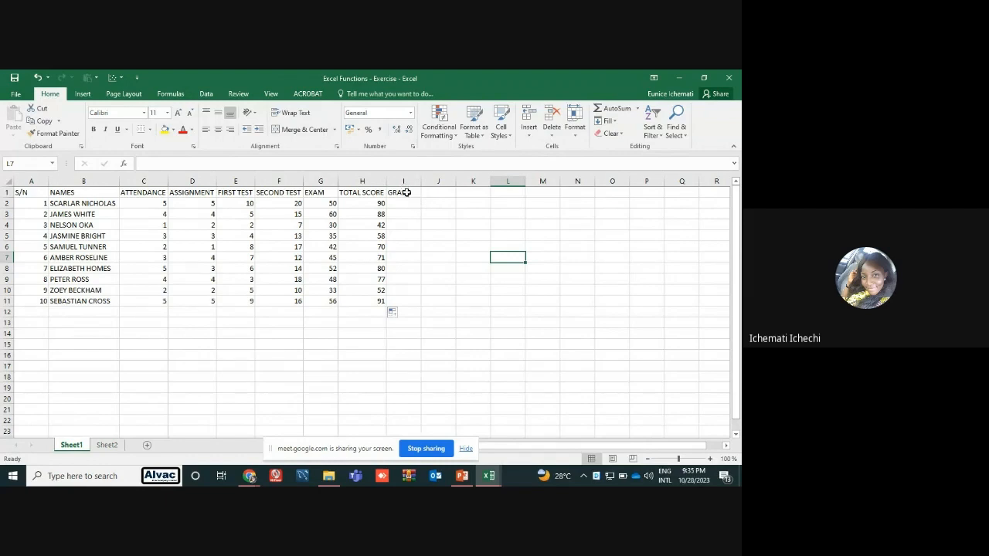
Point out the first GRADE cell, I2, and switch to Sheet2 to examine the Day, From and Amount data and the blank summary tables
{"action": "left_click", "coordinate": [410, 205]}
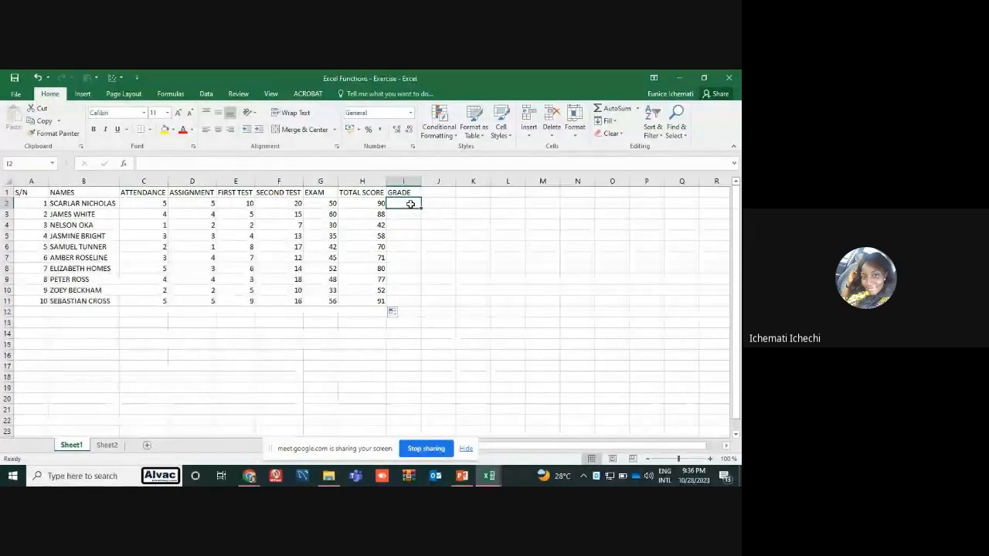
{"action": "left_click", "coordinate": [113, 450]}
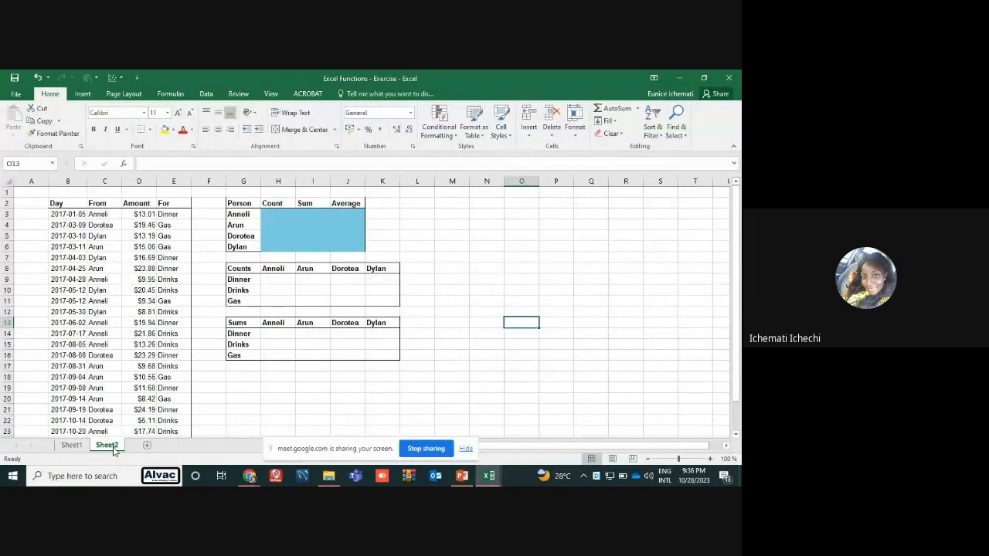
{"action": "left_click", "coordinate": [57, 203]}
{"action": "left_click_drag", "start_coordinate": [56, 203], "coordinate": [153, 437]}
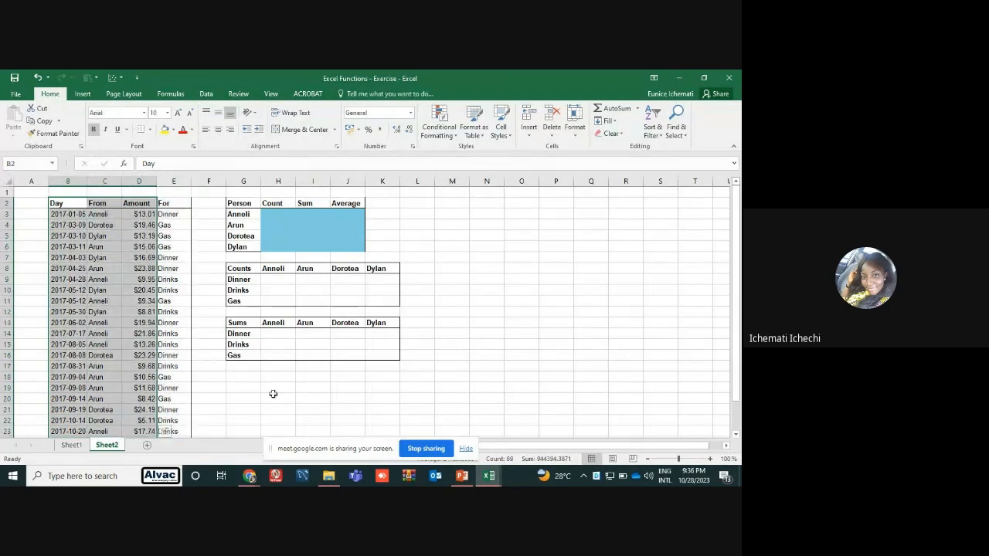
{"action": "left_click", "coordinate": [275, 396]}
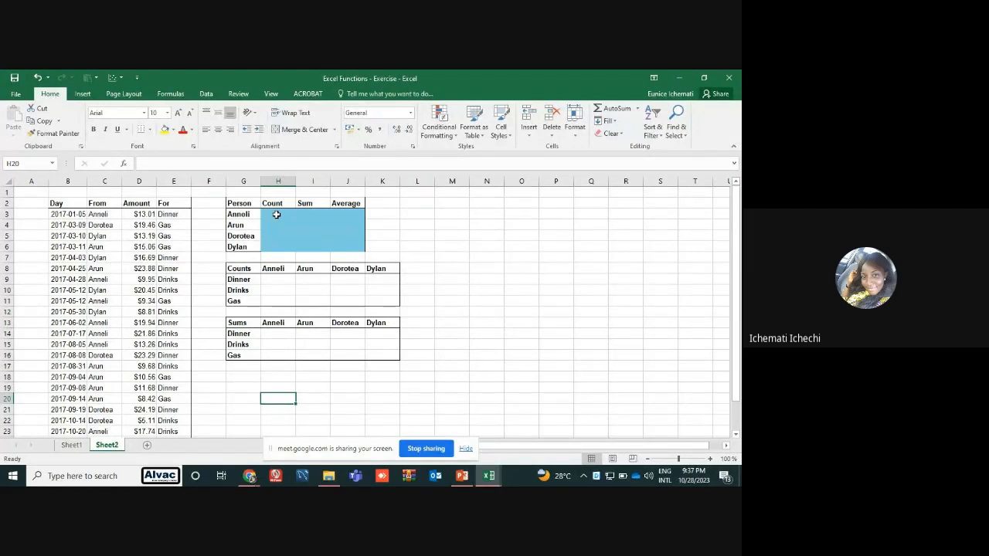
Try to count the first person's entries in H3 with COUNTIF, using range D3:D26 and the person's unquoted name as criterion
{"action": "left_click", "coordinate": [276, 215]}
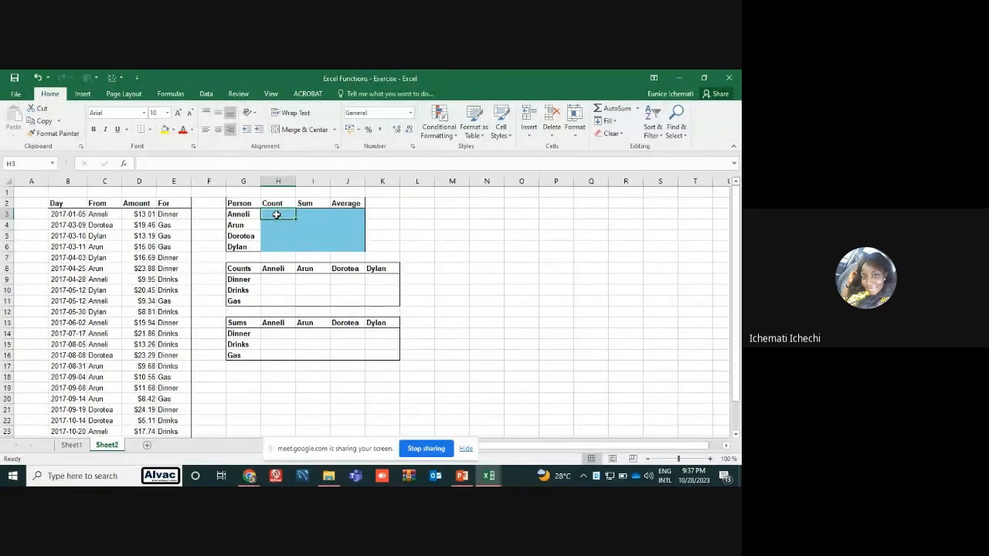
{"action": "type", "text": "=c"}
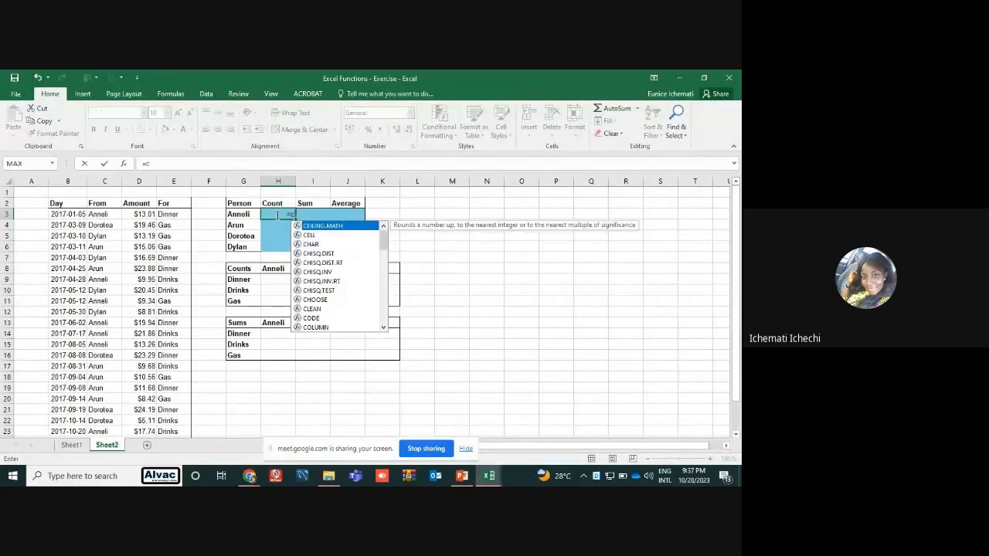
{"action": "type", "text": "ou"}
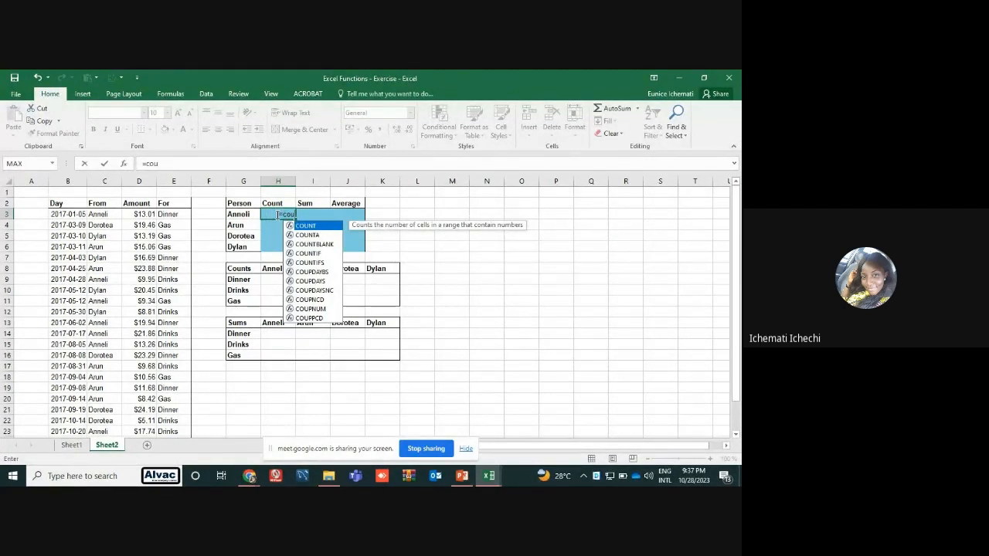
{"action": "double_click", "coordinate": [309, 253]}
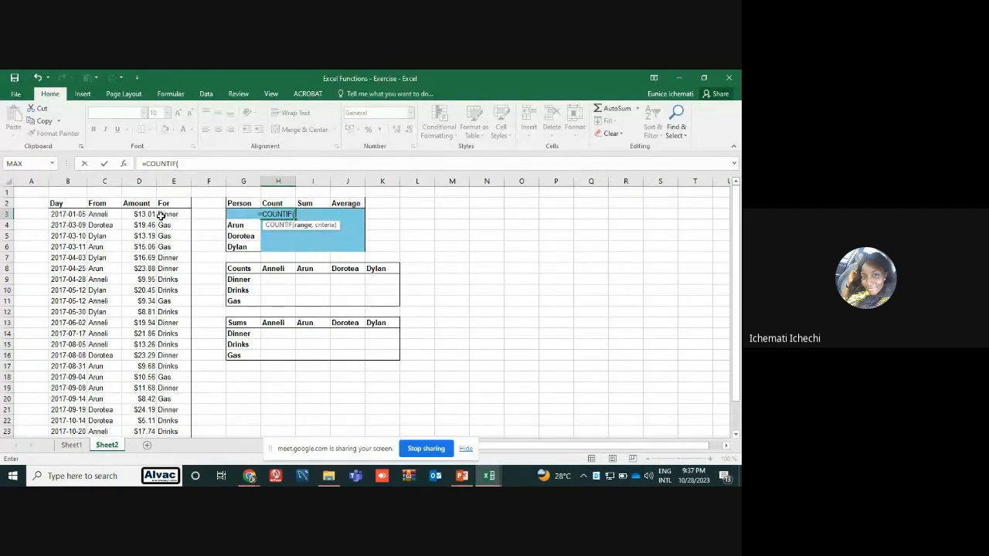
{"action": "left_click_drag", "start_coordinate": [146, 214], "coordinate": [137, 418]}
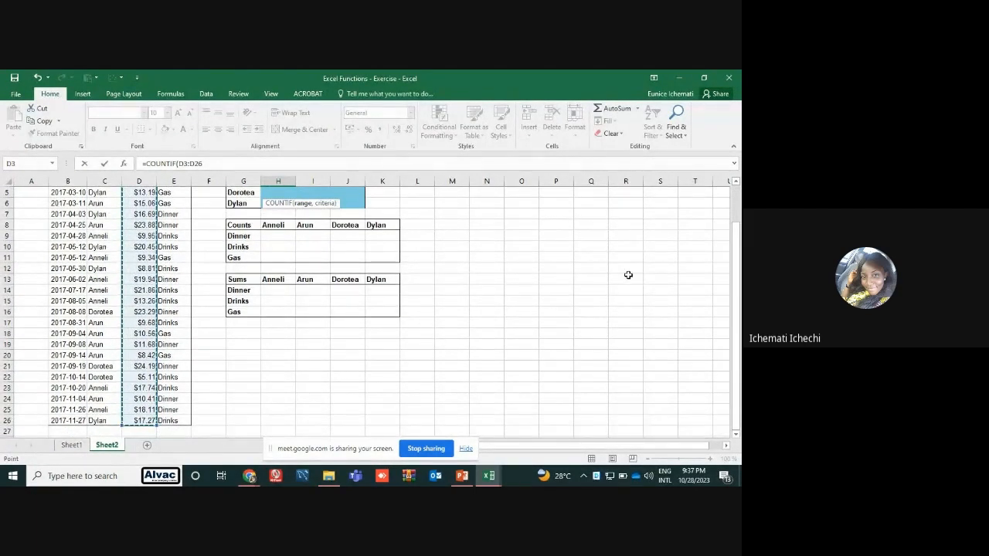
{"action": "scroll", "coordinate": [738, 285], "scroll_direction": "up", "scroll_amount": 2}
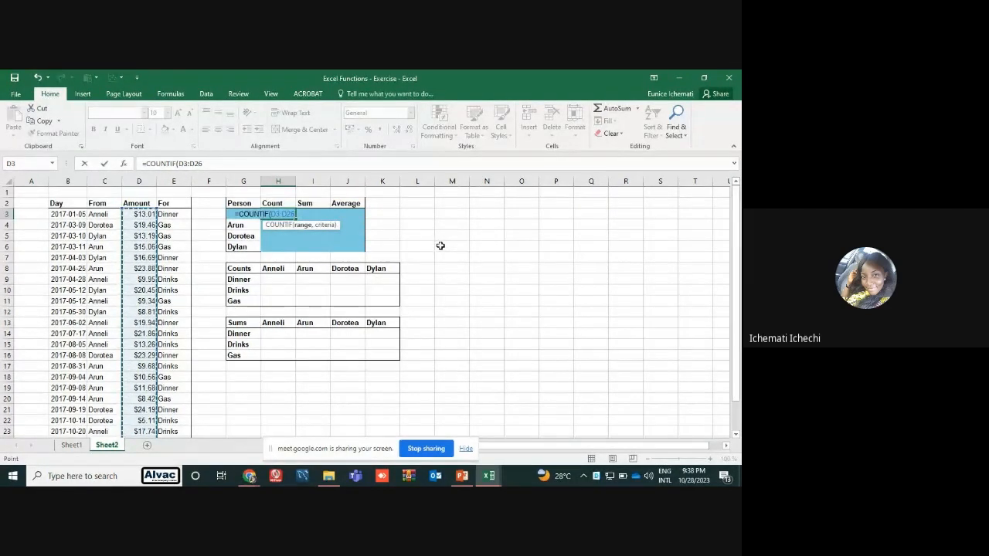
{"action": "type", "text": ","}
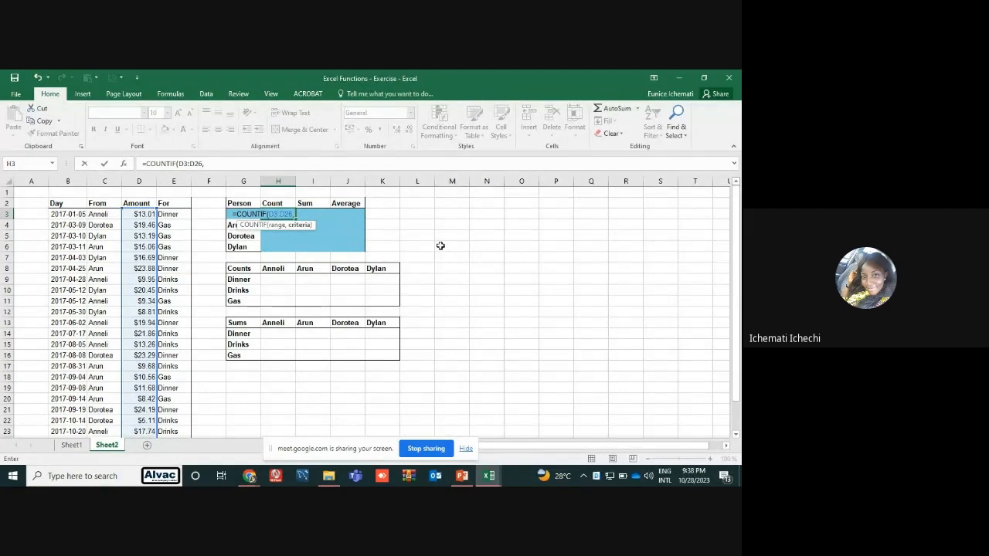
{"action": "type", "text": " A"}
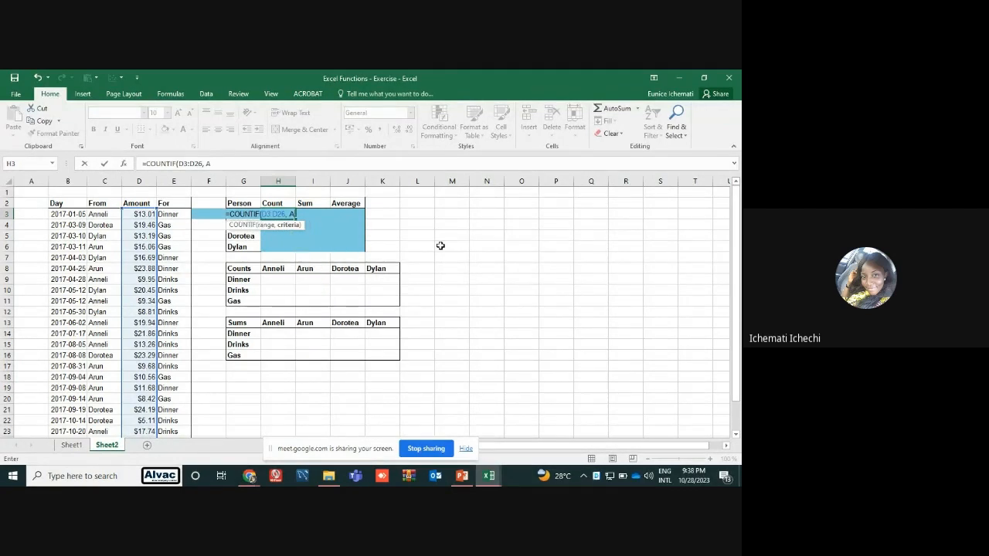
{"action": "type", "text": "nneli"}
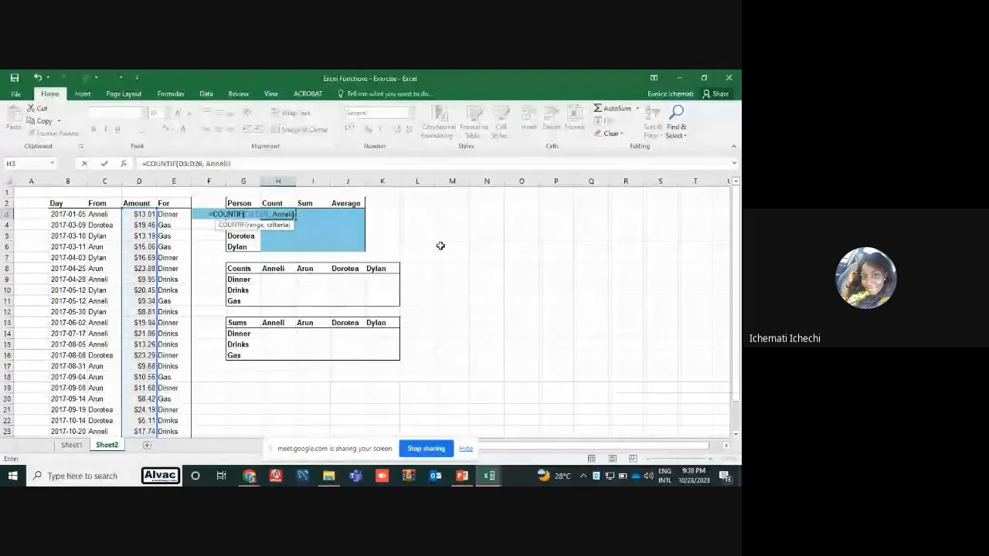
{"action": "key", "text": "Return"}
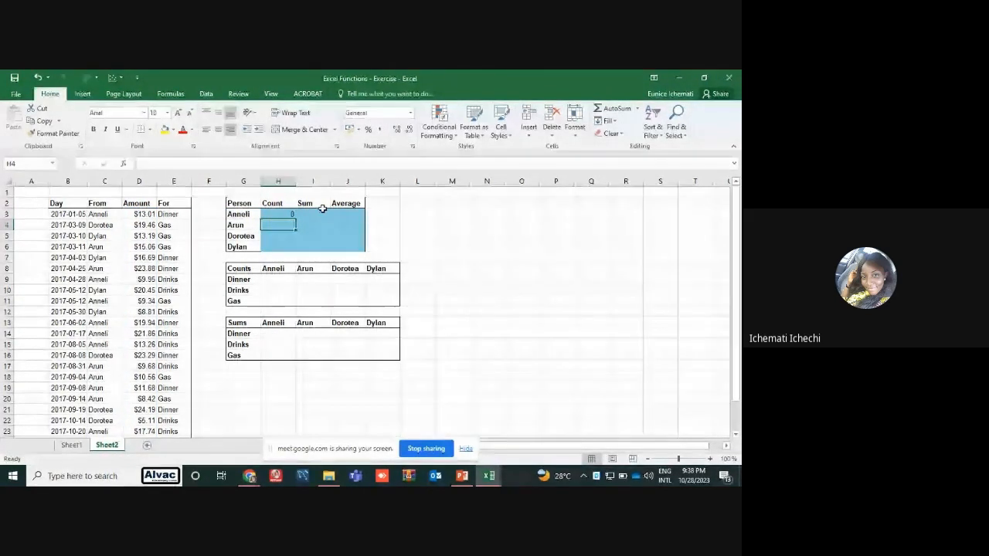
Replace the COUNTIF formula in H3 with a COUNT formula over the From column, C3:C26
{"action": "left_click", "coordinate": [287, 212]}
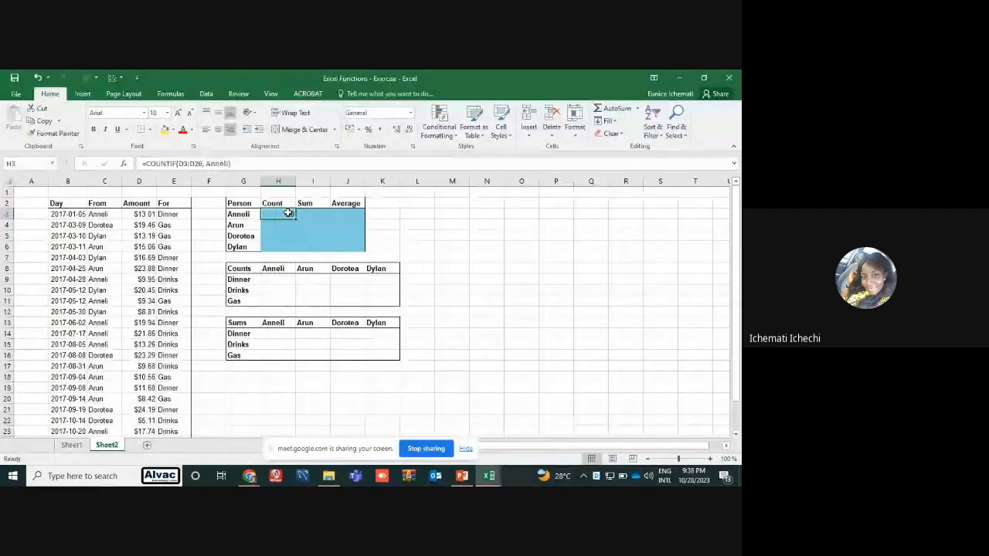
{"action": "key", "text": "Delete"}
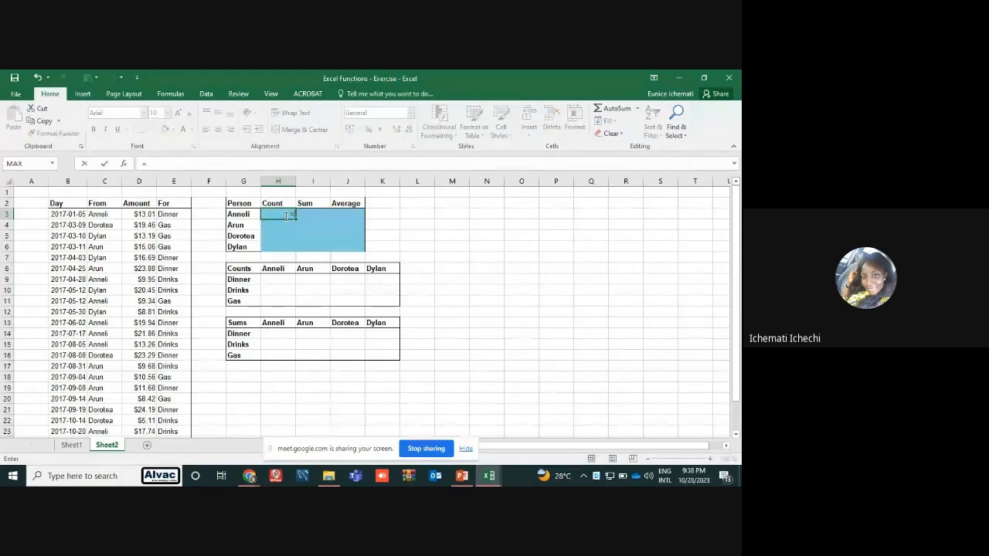
{"action": "type", "text": "=count"}
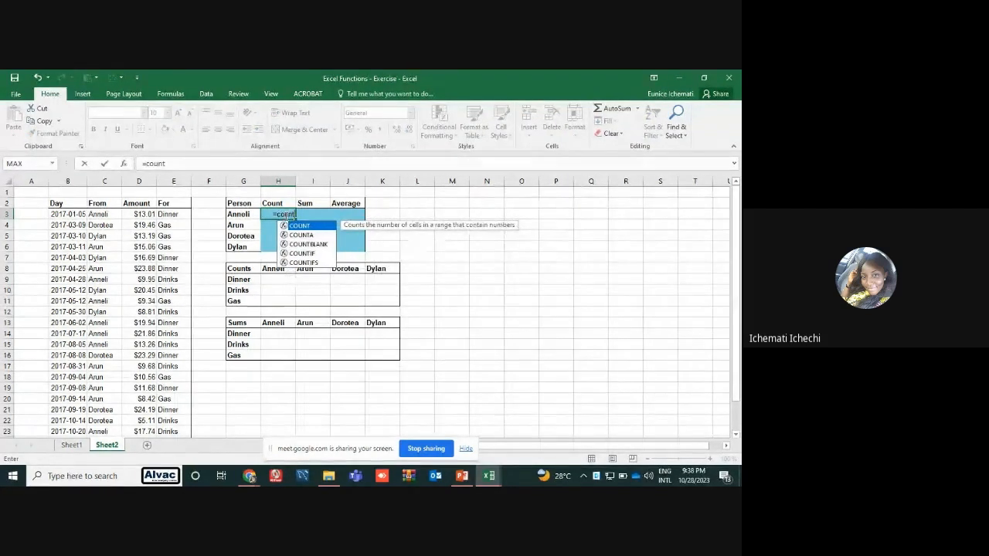
{"action": "double_click", "coordinate": [297, 226]}
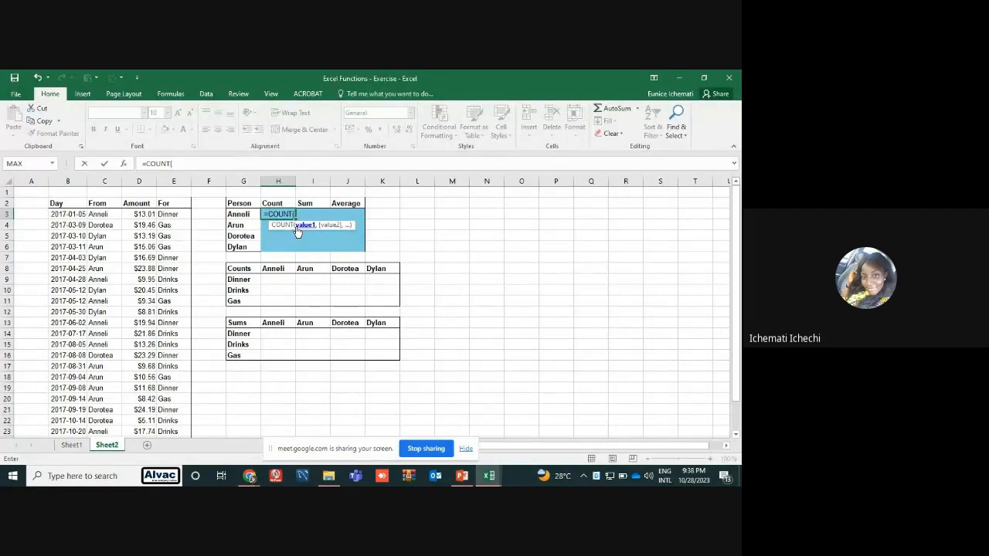
{"action": "left_click", "coordinate": [113, 215]}
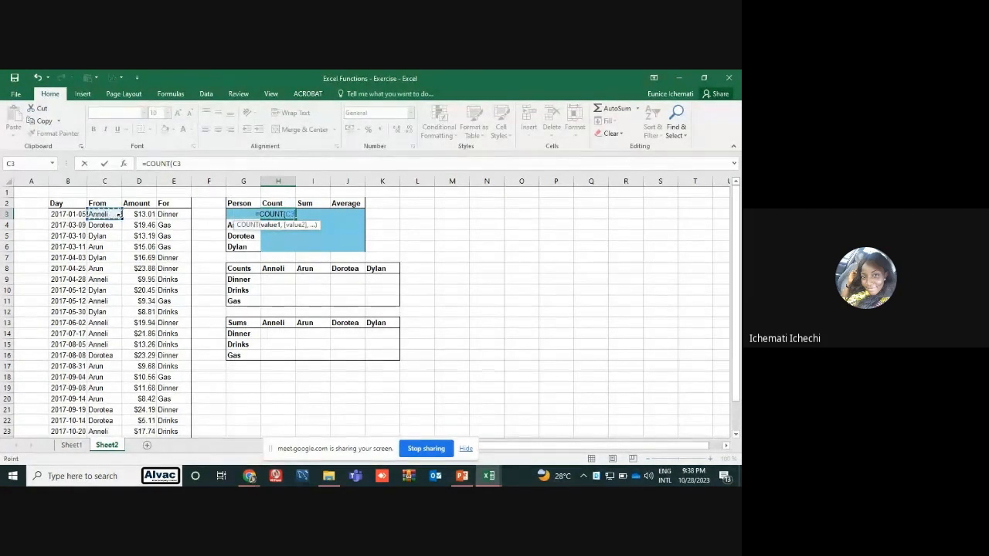
{"action": "left_click_drag", "start_coordinate": [108, 225], "coordinate": [104, 325]}
{"action": "left_click", "coordinate": [107, 215]}
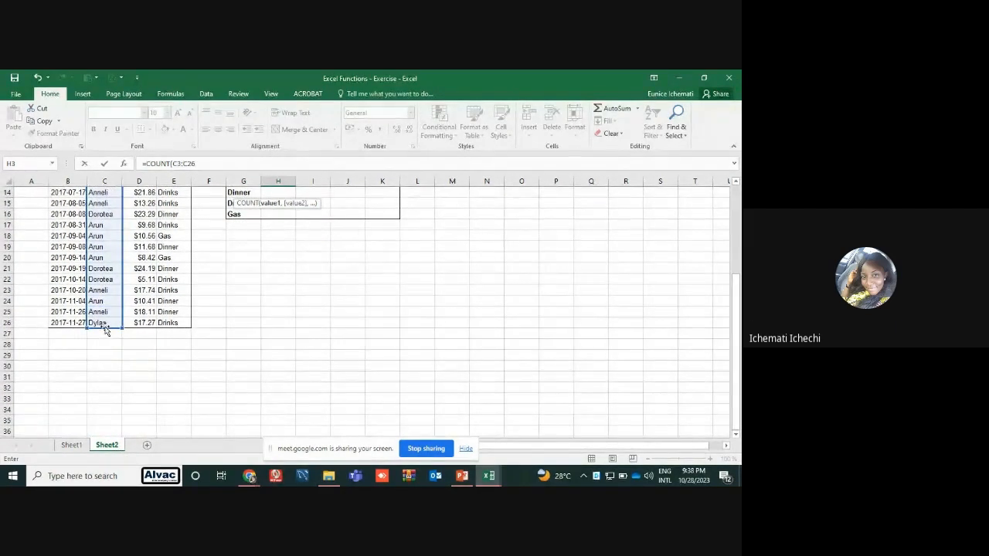
{"action": "key", "text": "Return"}
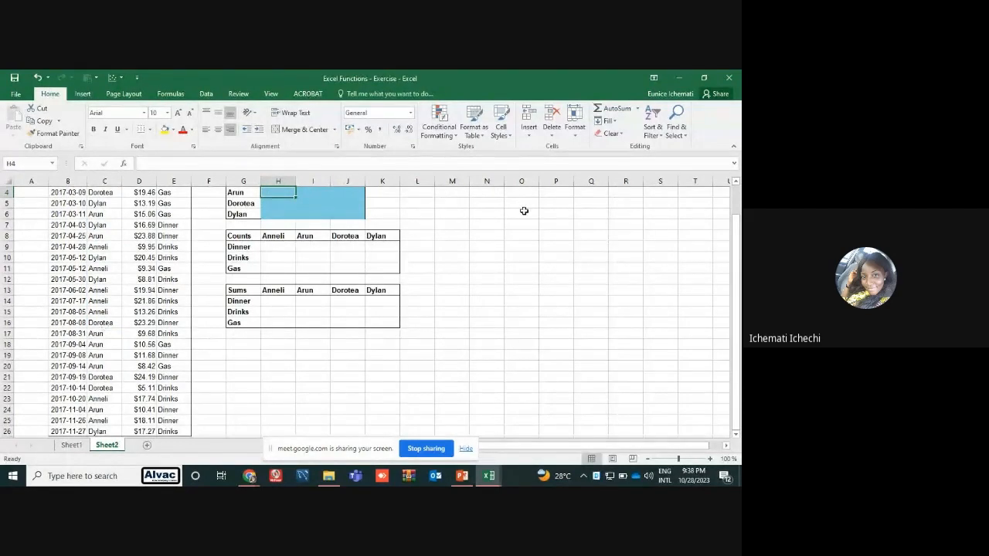
Clear the COUNT formula from H3 and move the selection out of the blue summary area
{"action": "left_click", "coordinate": [737, 182]}
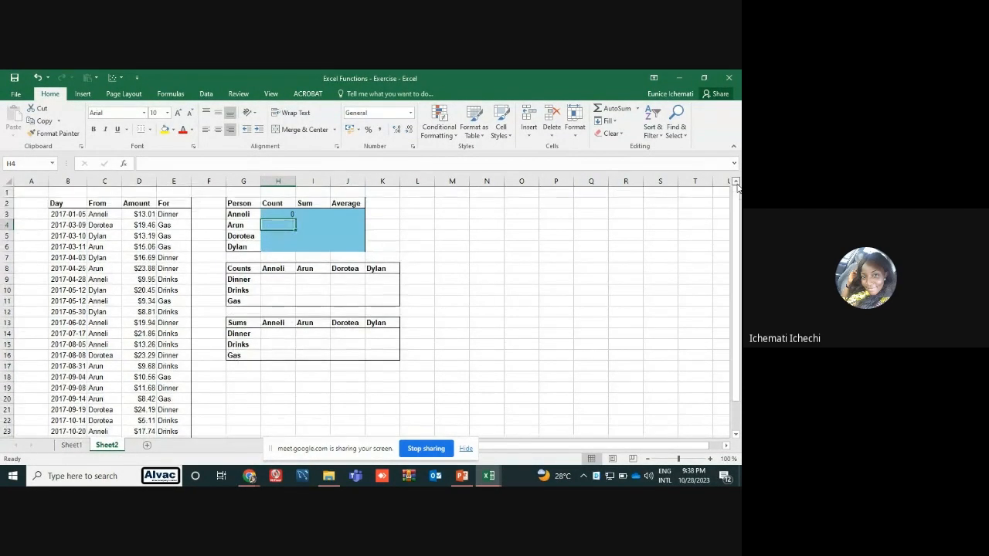
{"action": "left_click", "coordinate": [286, 216]}
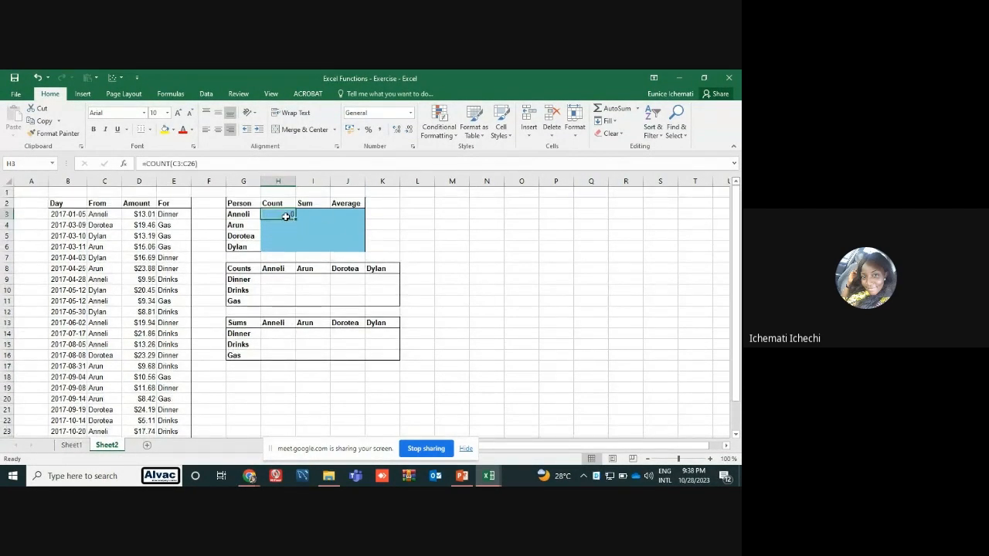
{"action": "key", "text": "Delete"}
{"action": "left_click", "coordinate": [390, 214]}
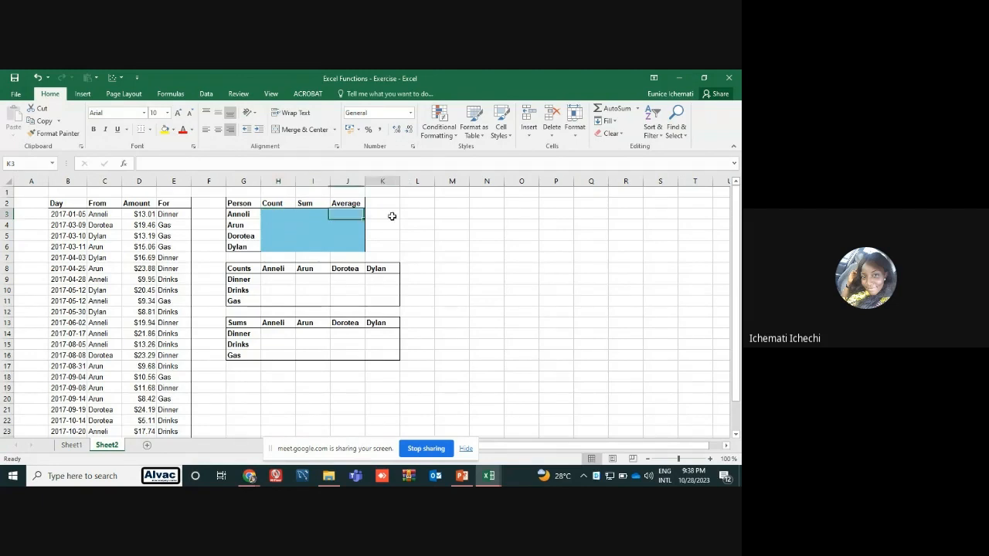
Begin a SUMIF formula in I3, the Sum cell for the first person in the blue summary table
{"action": "left_click", "coordinate": [312, 211]}
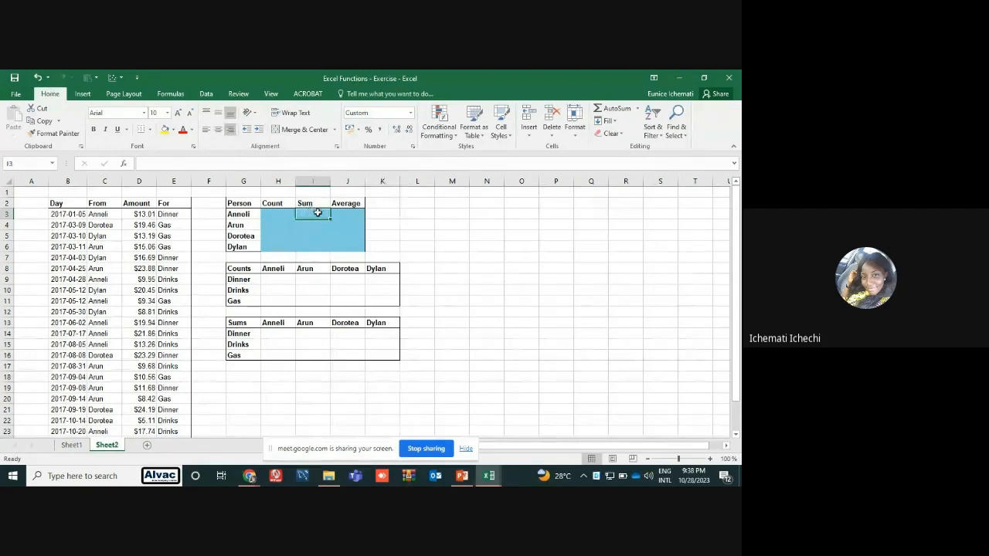
{"action": "type", "text": "=sum"}
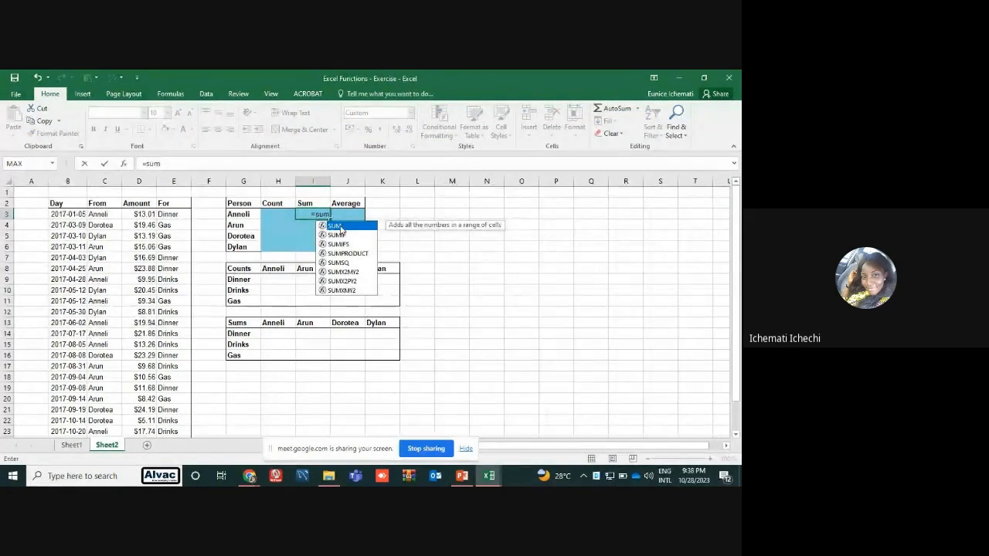
{"action": "double_click", "coordinate": [340, 226]}
{"action": "key", "text": "BackSpace"}
{"action": "key", "text": "BackSpace"}
{"action": "key", "text": "BackSpace"}
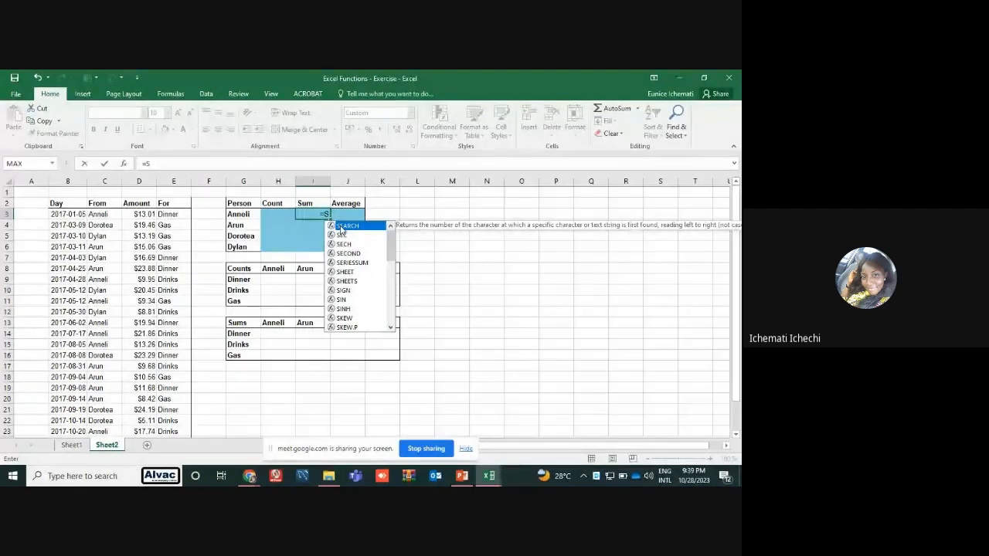
{"action": "type", "text": "um"}
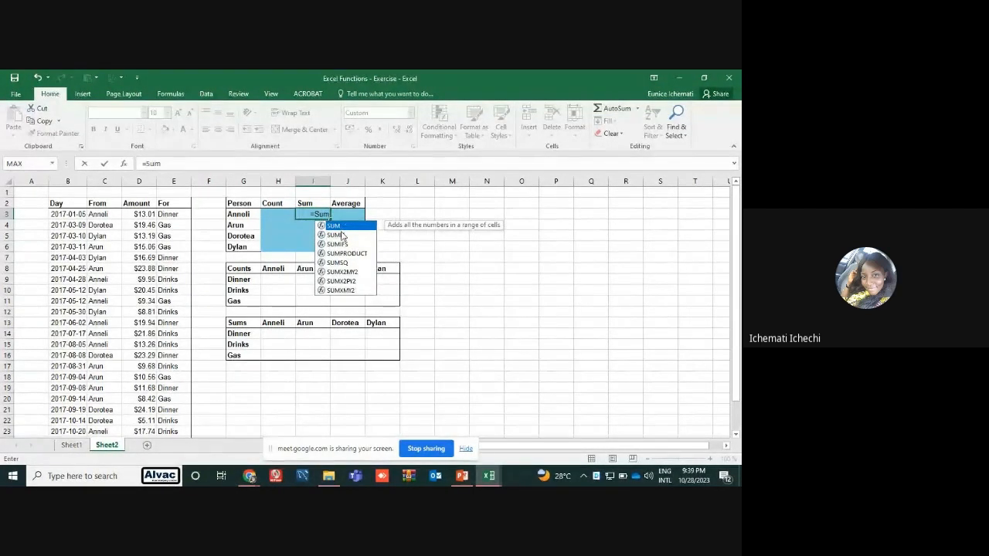
{"action": "double_click", "coordinate": [338, 235]}
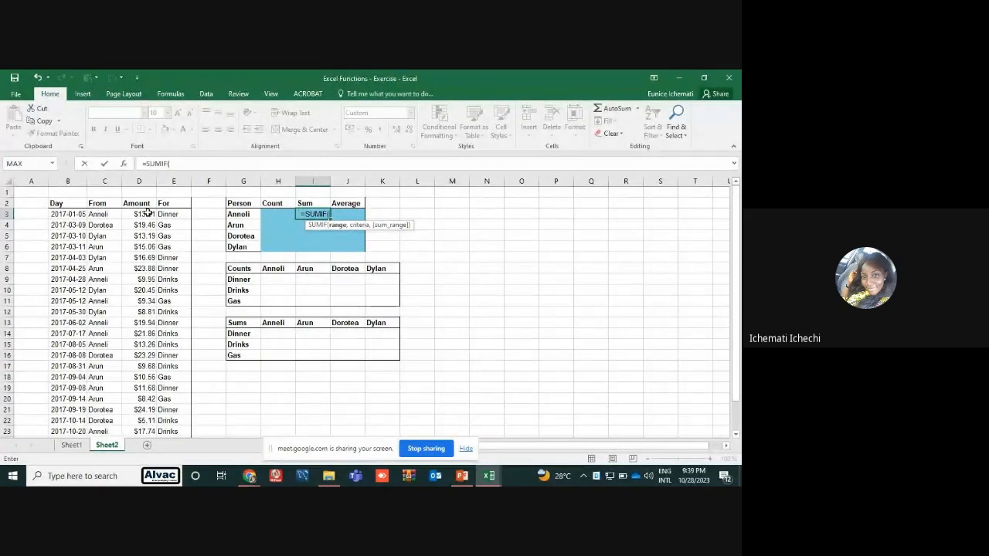
Set the SUMIF formula's range argument to the From column entries, C3:C26
{"action": "left_click_drag", "start_coordinate": [147, 214], "coordinate": [143, 318]}
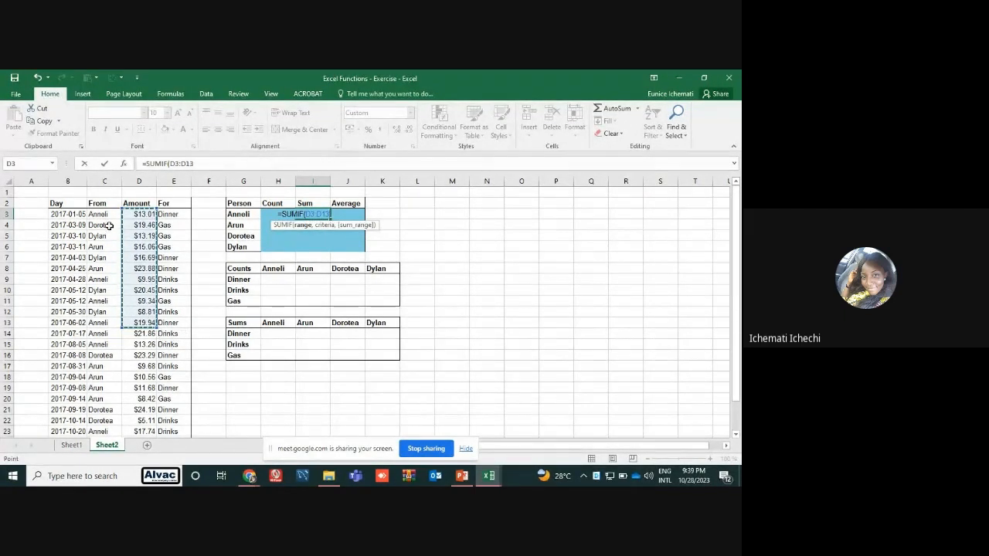
{"action": "left_click_drag", "start_coordinate": [126, 212], "coordinate": [111, 214]}
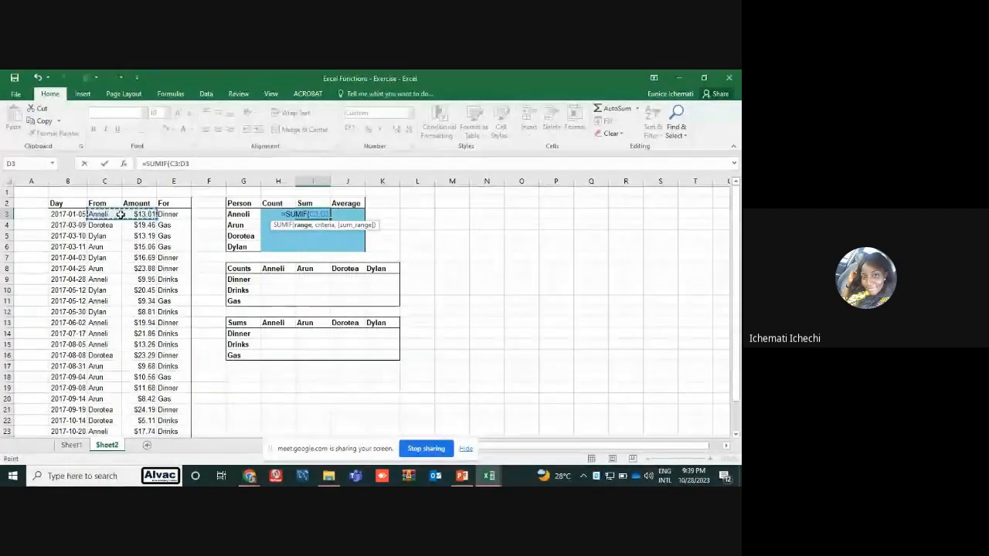
{"action": "key", "text": "BackSpace"}
{"action": "key", "text": "BackSpace"}
{"action": "key", "text": "BackSpace"}
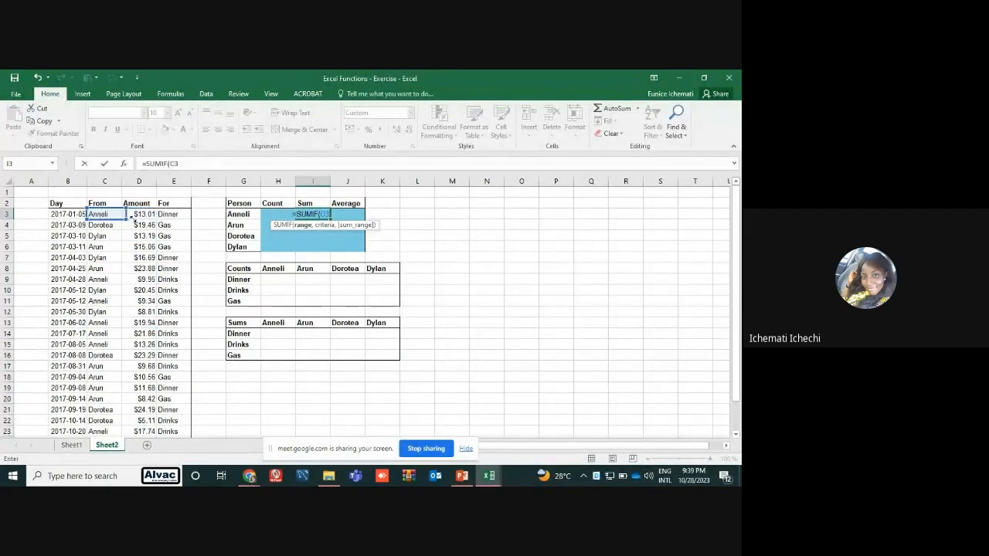
{"action": "left_click_drag", "start_coordinate": [120, 218], "coordinate": [101, 252]}
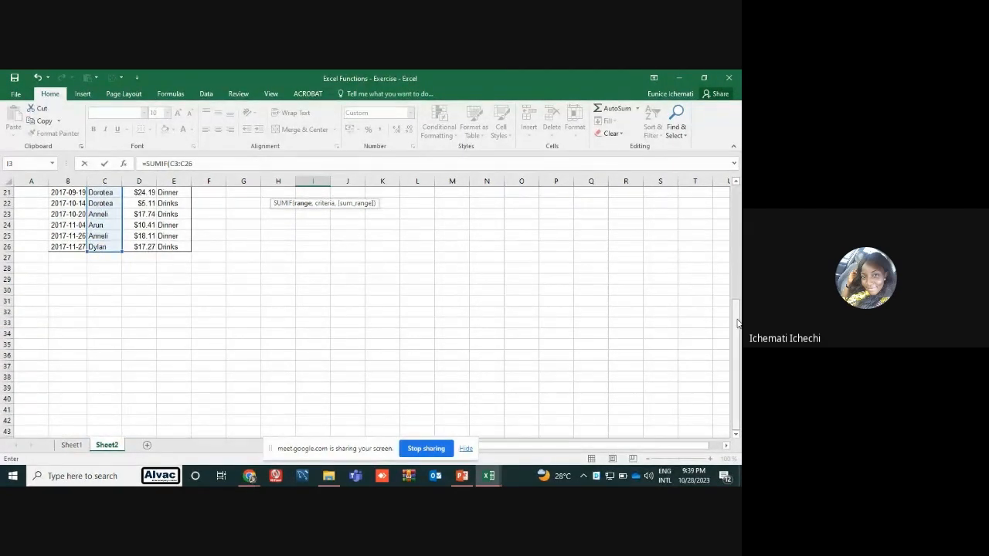
{"action": "left_click_drag", "start_coordinate": [737, 310], "coordinate": [736, 205]}
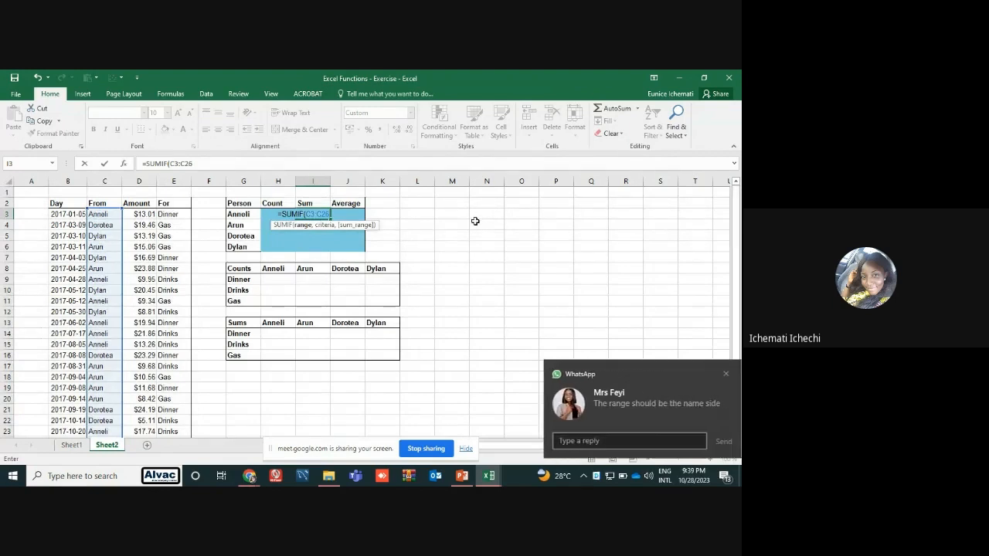
{"action": "type", "text": ","}
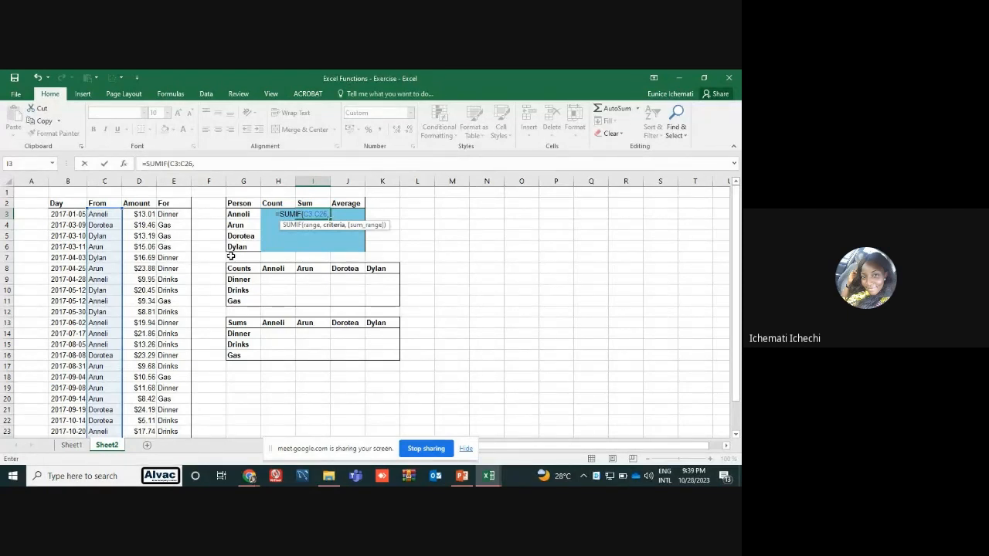
Complete the SUMIF formula with the first person's name in quotation marks as criterion and the Amount cells D3:D26 as sum range
{"action": "type", "text": "\""}
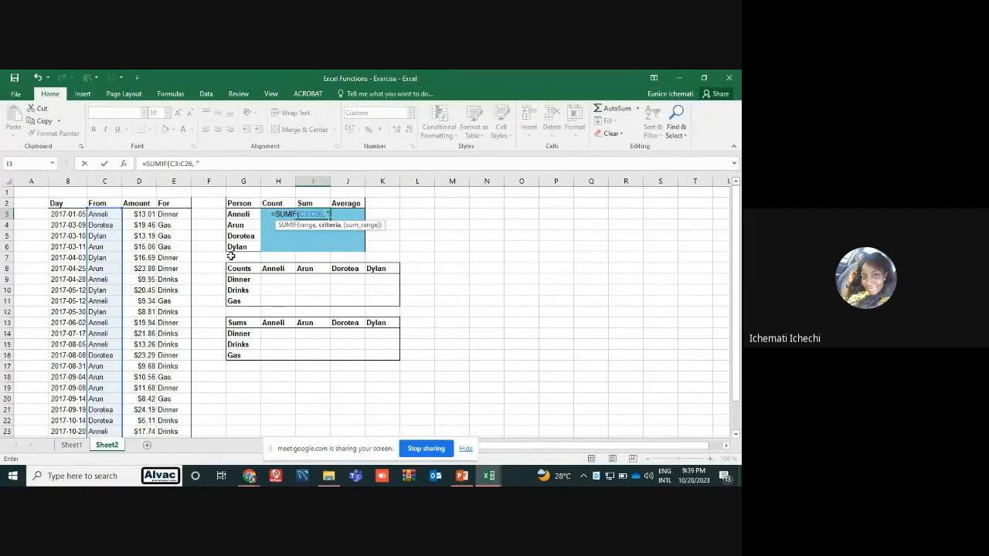
{"action": "type", "text": "ANNE"}
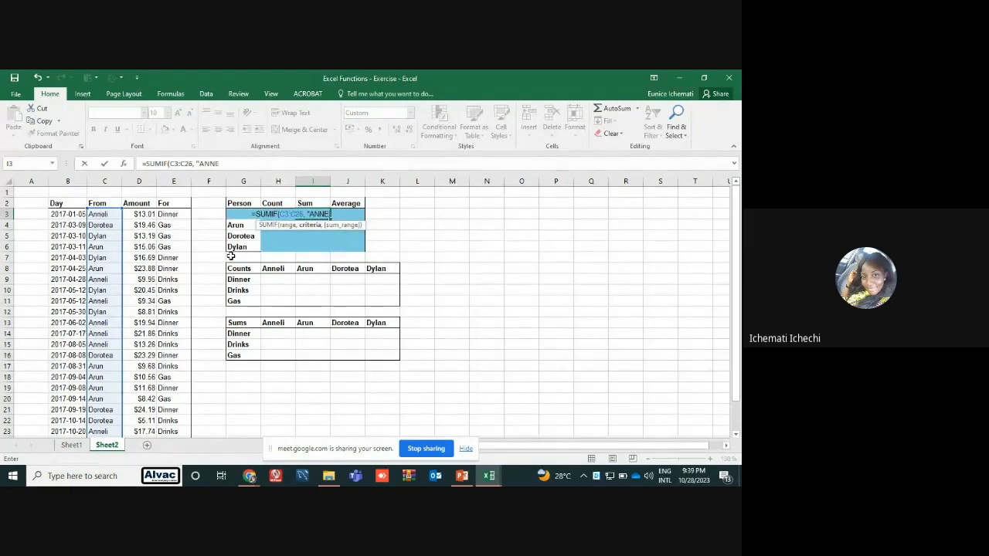
{"action": "type", "text": "L"}
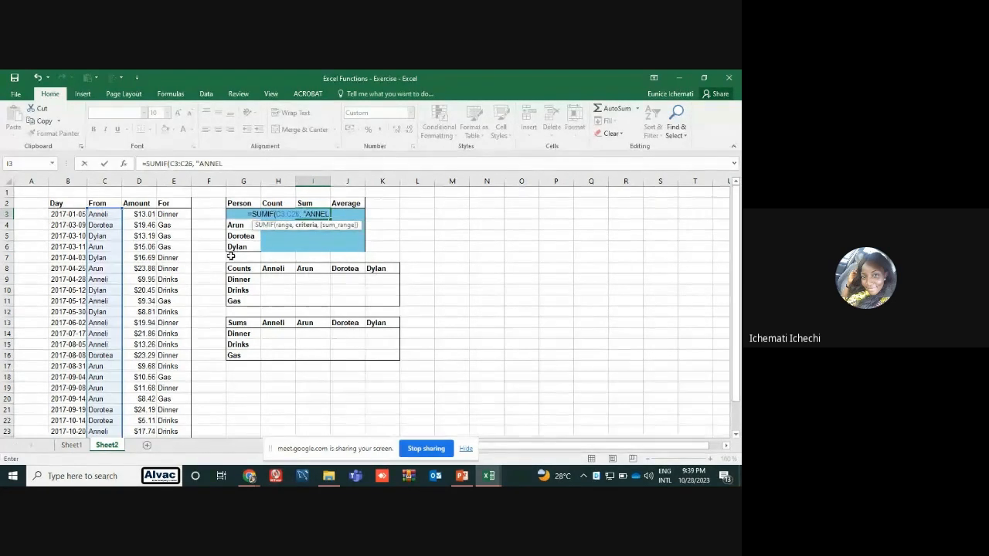
{"action": "type", "text": "I"}
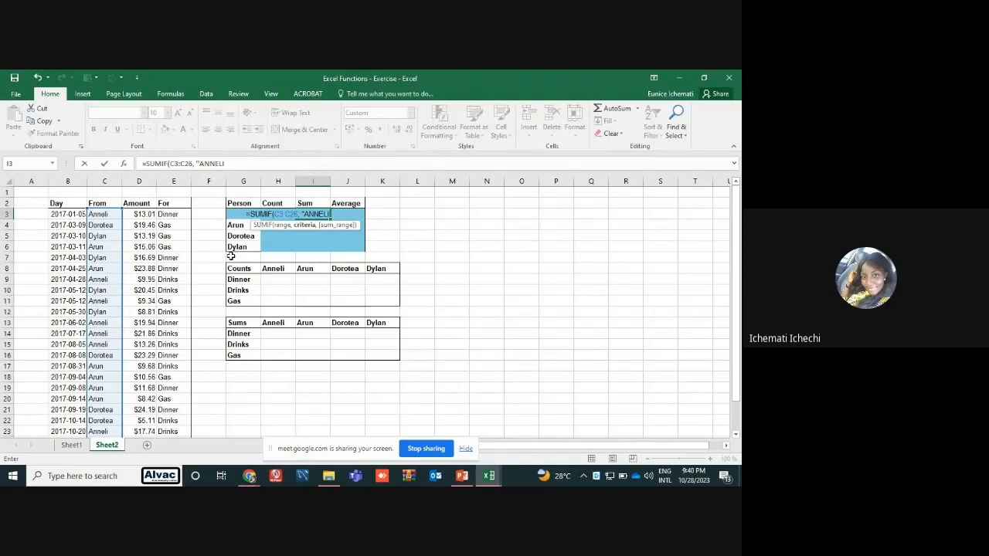
{"action": "key", "text": "BackSpace"}
{"action": "key", "text": "BackSpace"}
{"action": "key", "text": "BackSpace"}
{"action": "key", "text": "BackSpace"}
{"action": "key", "text": "BackSpace"}
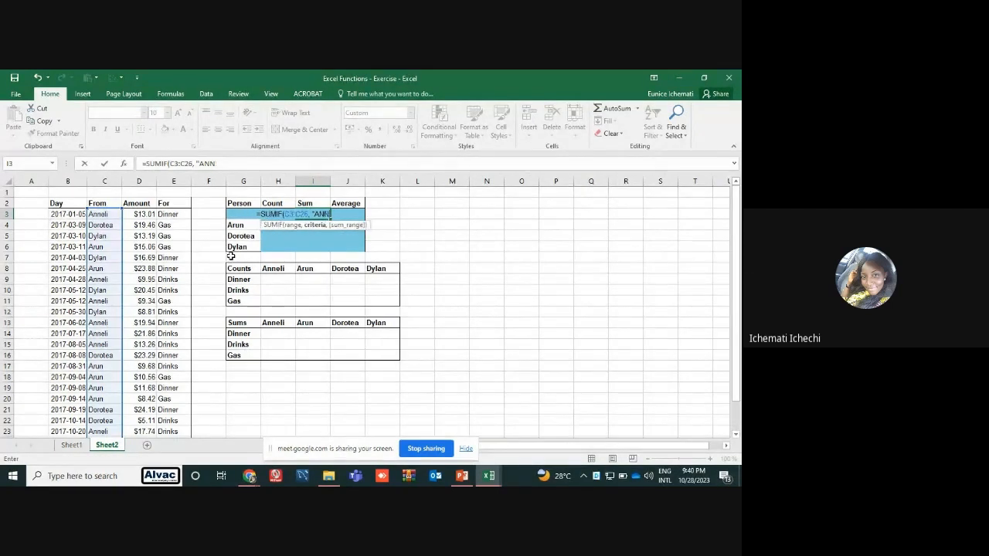
{"action": "type", "text": "nneli"}
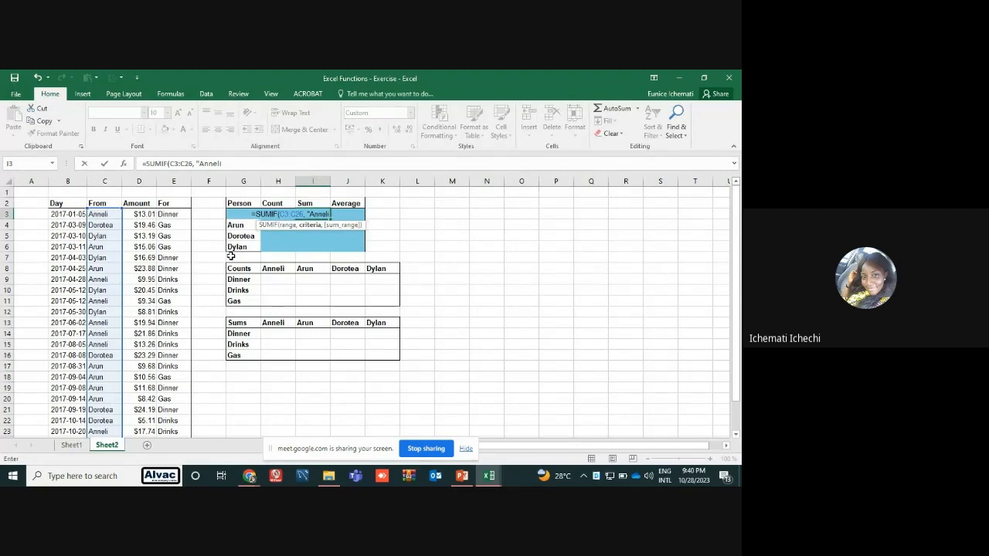
{"action": "type", "text": "\"\""}
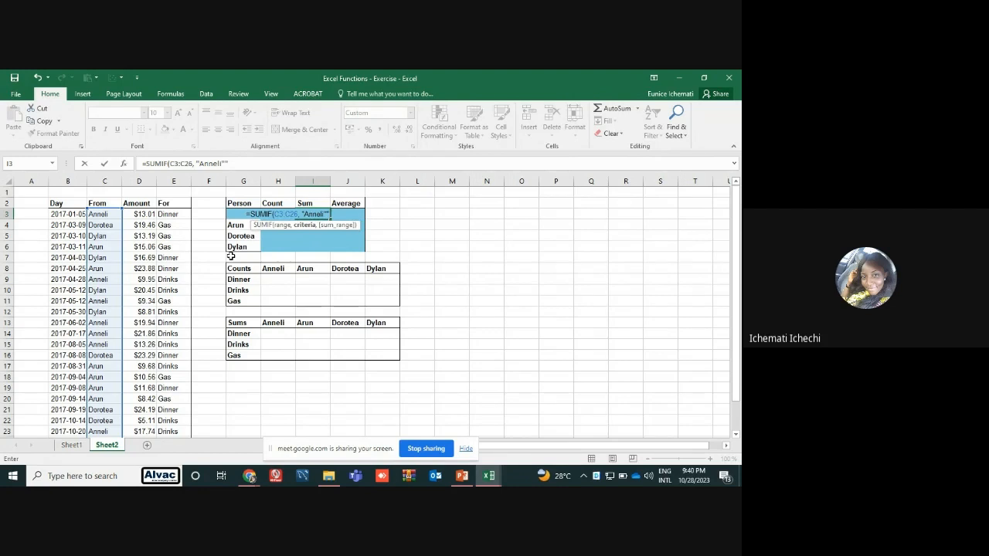
{"action": "key", "text": "BackSpace"}
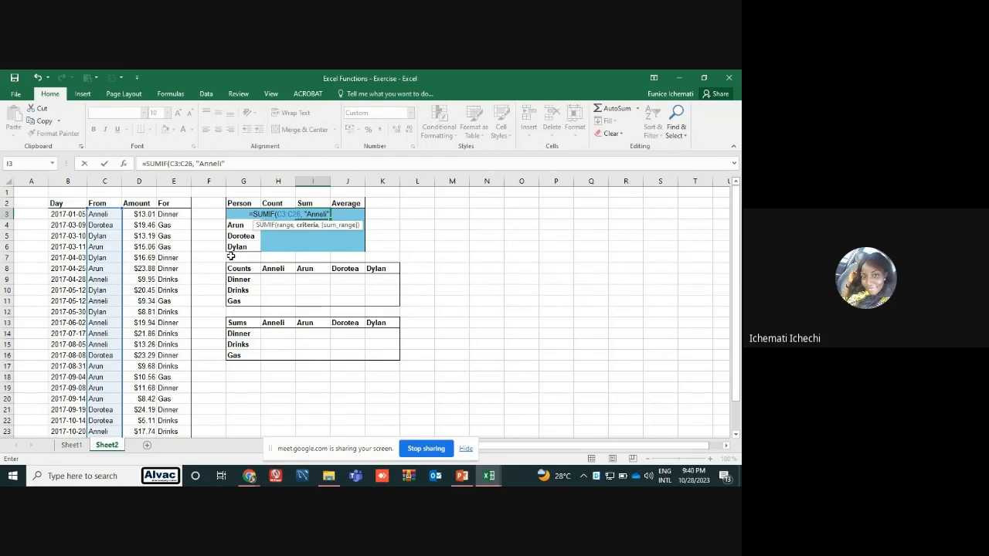
{"action": "type", "text": ","}
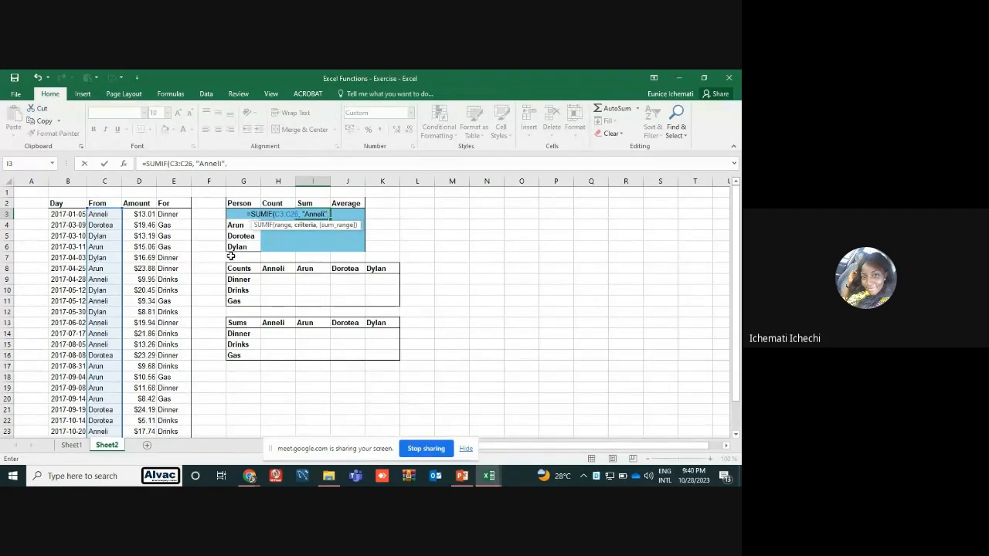
{"action": "left_click_drag", "start_coordinate": [136, 214], "coordinate": [144, 421]}
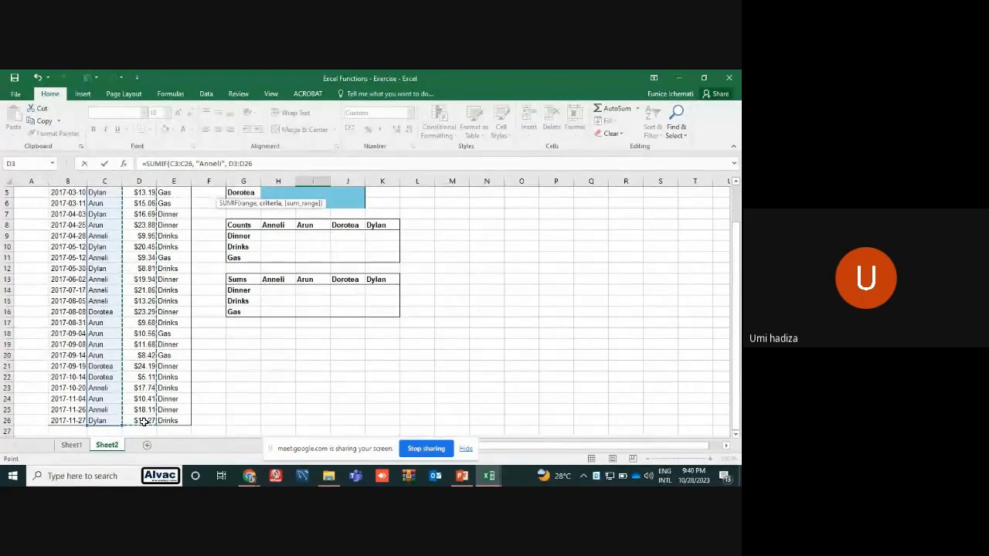
{"action": "key", "text": "Return"}
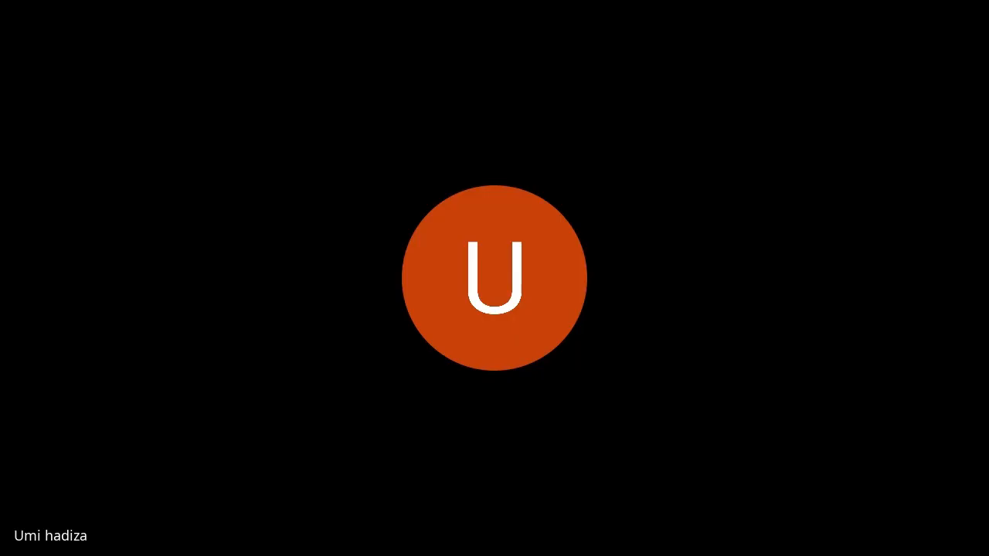